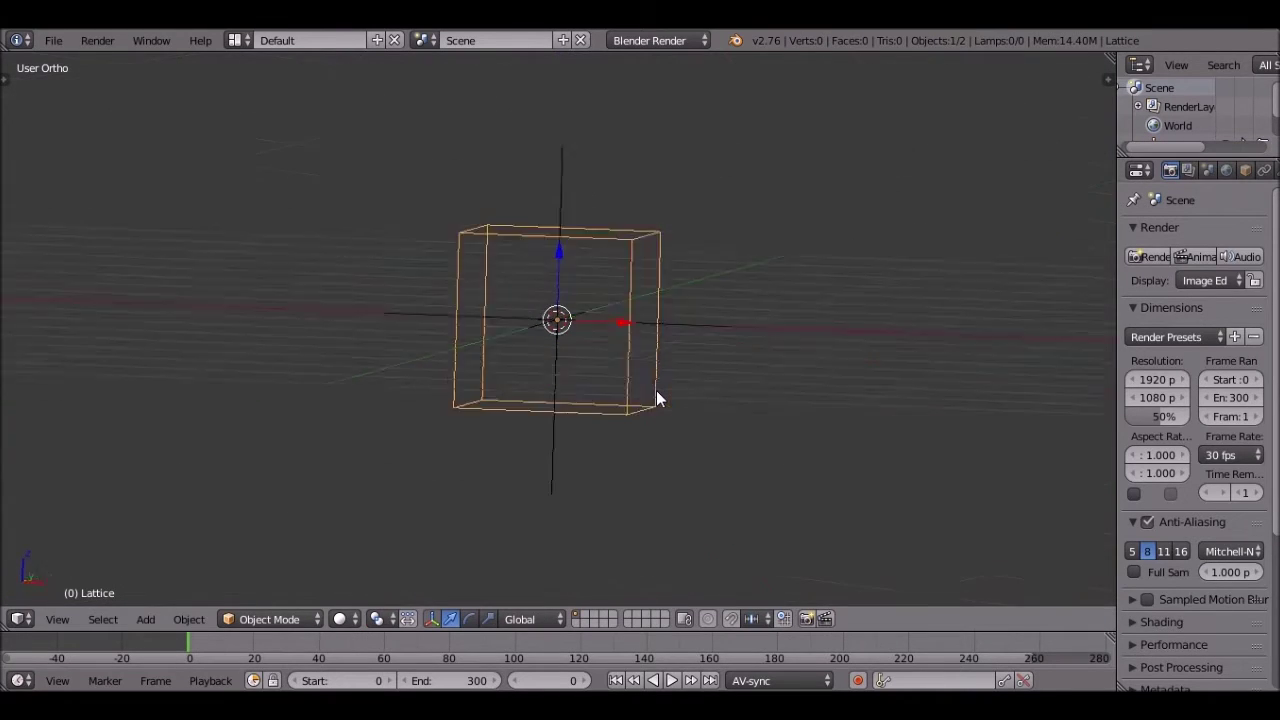
# Step: Add a camera and, in top view, move it along the positive X axis away from the lattice
pyautogui.hotkey('shift', 'a')
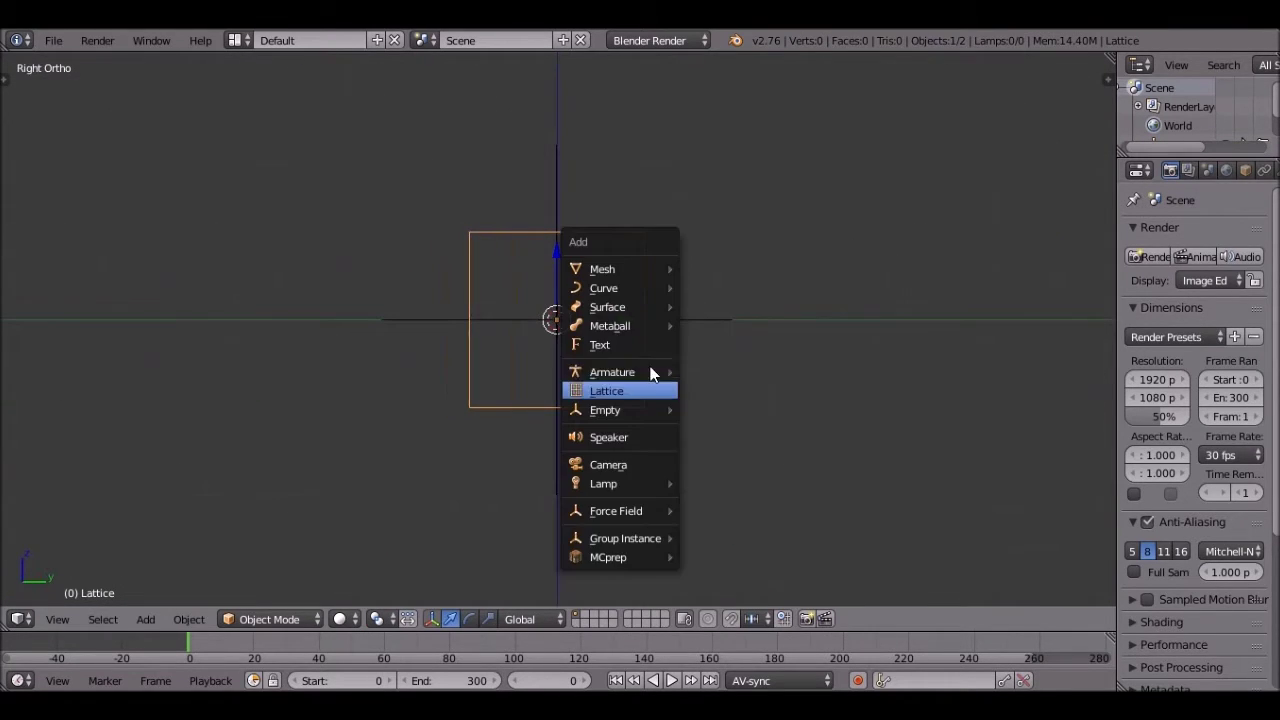
pyautogui.click(613, 462)
pyautogui.moveTo(613, 462); pyautogui.dragTo(692, 320, button='middle')
pyautogui.press('KP_7')
pyautogui.press('KP_5')
pyautogui.moveTo(620, 315); pyautogui.dragTo(695, 338)
pyautogui.scroll(5, 620, 335)
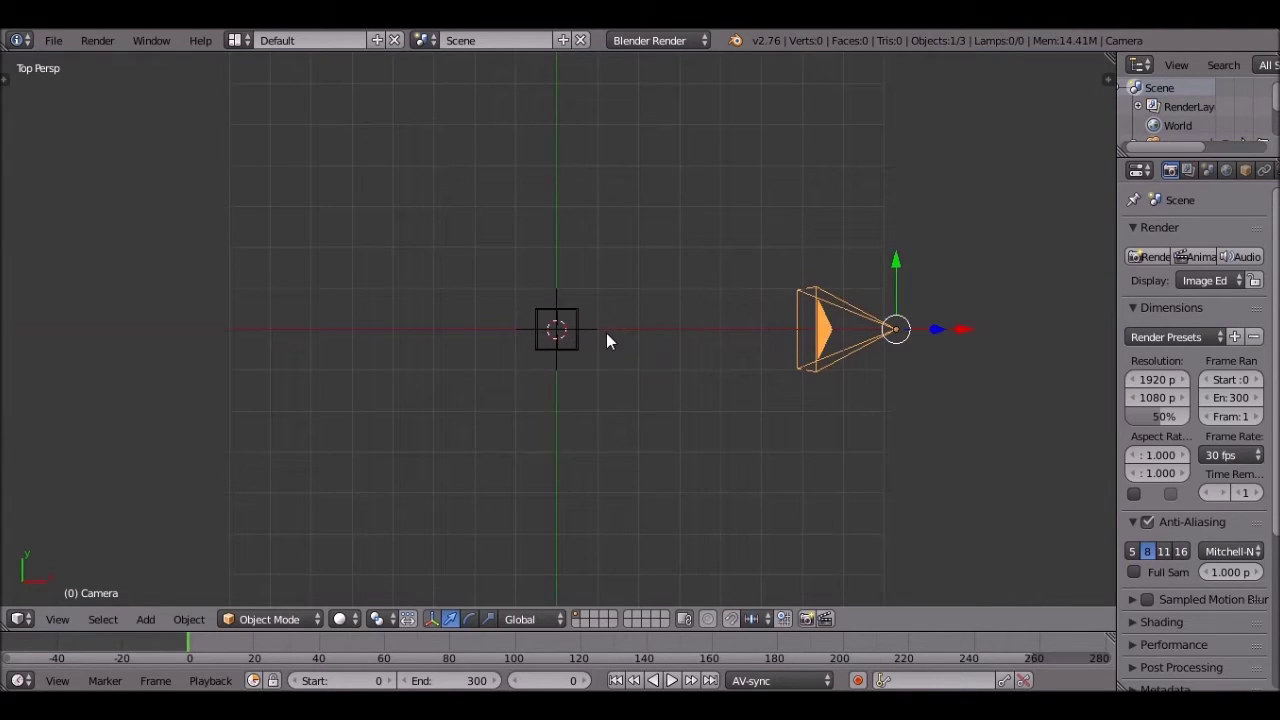
# Step: Parent the camera to the empty at the scene centre using the Object option
pyautogui.scroll(1, 606, 341)
pyautogui.keyDown('shift'); pyautogui.rightClick(603, 335); pyautogui.keyUp('shift')
pyautogui.hotkey('ctrl', 'p')
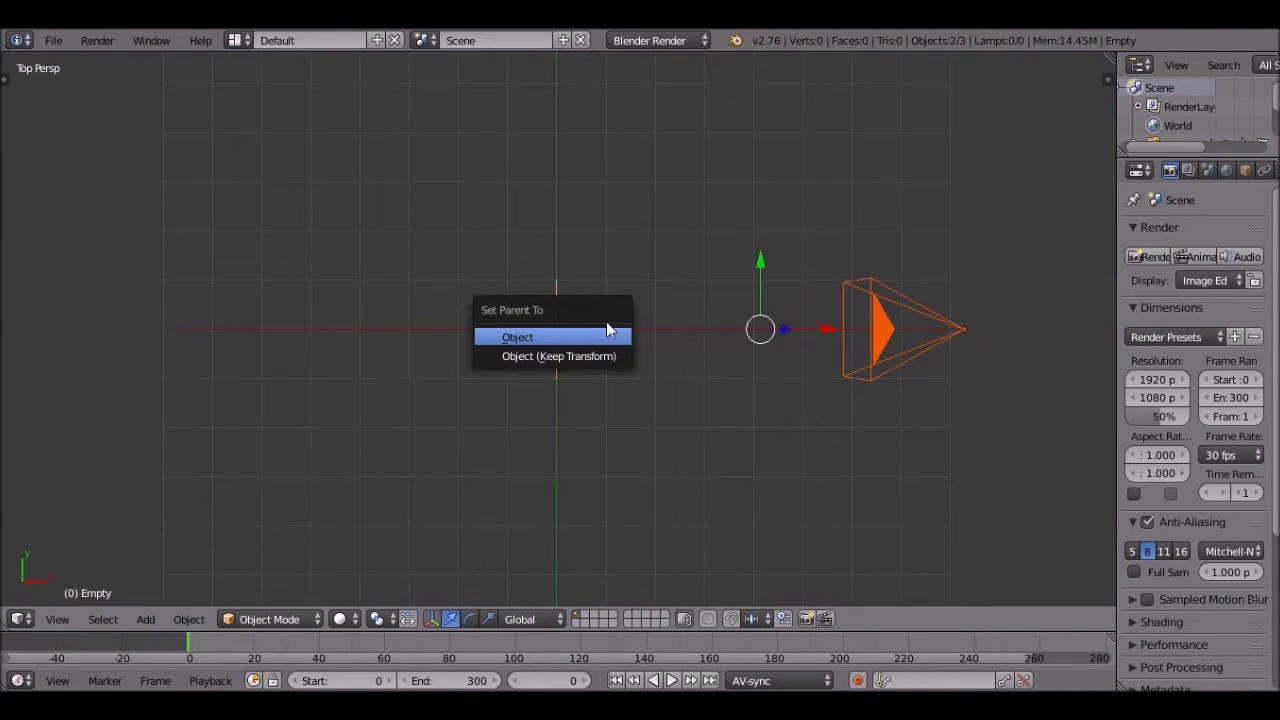
pyautogui.click(608, 330)
# Step: Parent the empty to the lattice using the Object option
pyautogui.rightClick(579, 310)
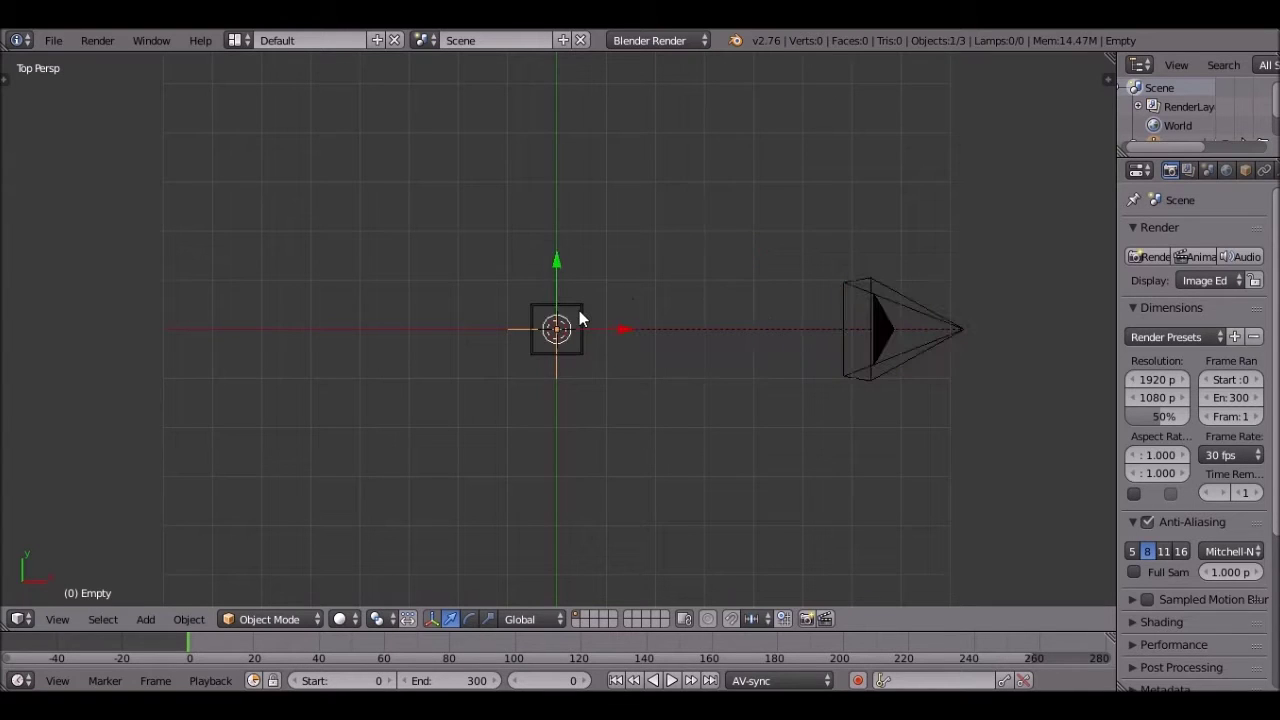
pyautogui.keyDown('shift'); pyautogui.rightClick(579, 310); pyautogui.keyUp('shift')
pyautogui.hotkey('ctrl', 'p')
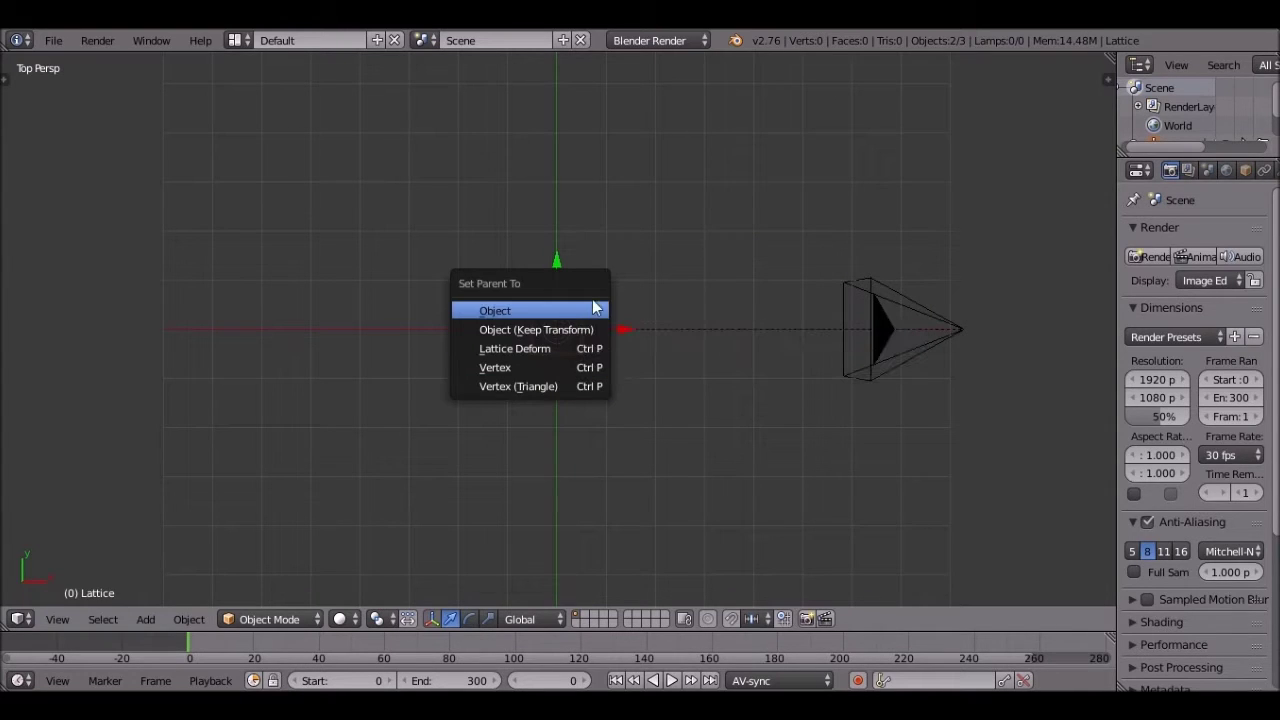
pyautogui.click(595, 308)
# Step: Look through the camera and fly it to a raised, angled viewpoint over the grid
pyautogui.press('KP_0')
pyautogui.hotkey('shift', 'f')
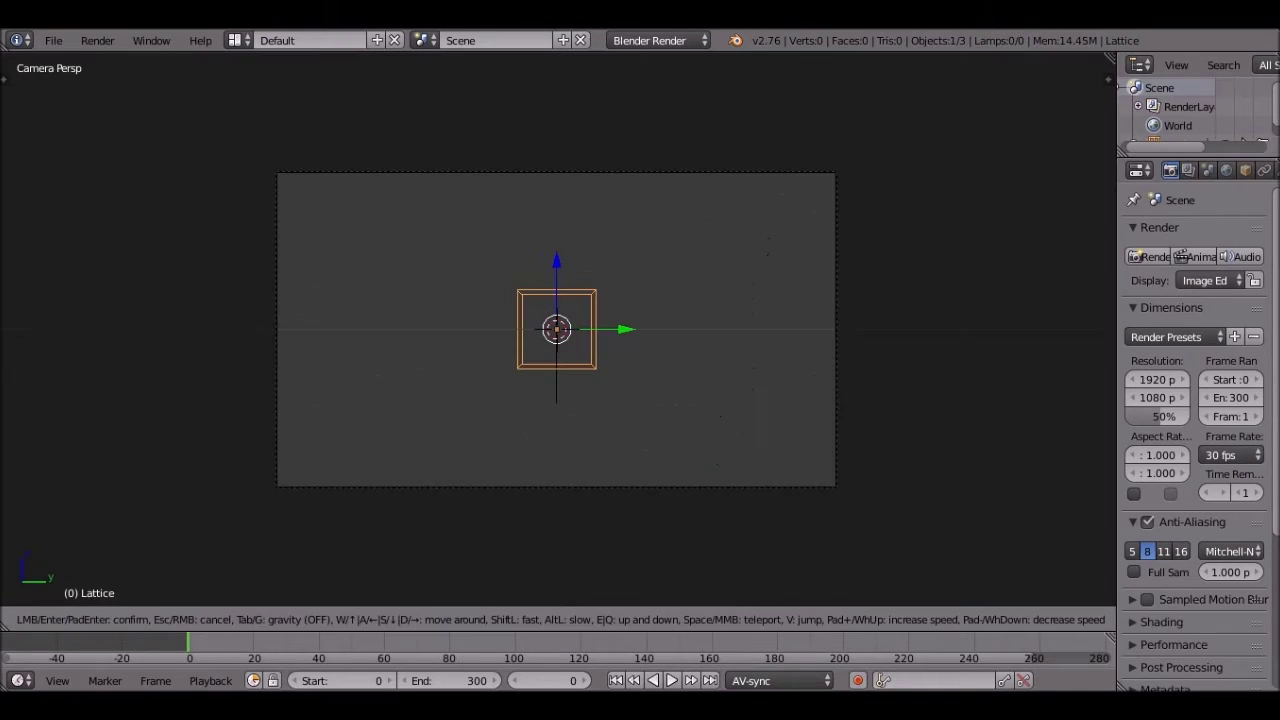
pyautogui.press('e')
pyautogui.press('a')
pyautogui.press('a')
pyautogui.click(556, 330)
# Step: Insert a LocRotScale keyframe for the lattice at frame 0 and briefly play the animation
pyautogui.click(900, 681)
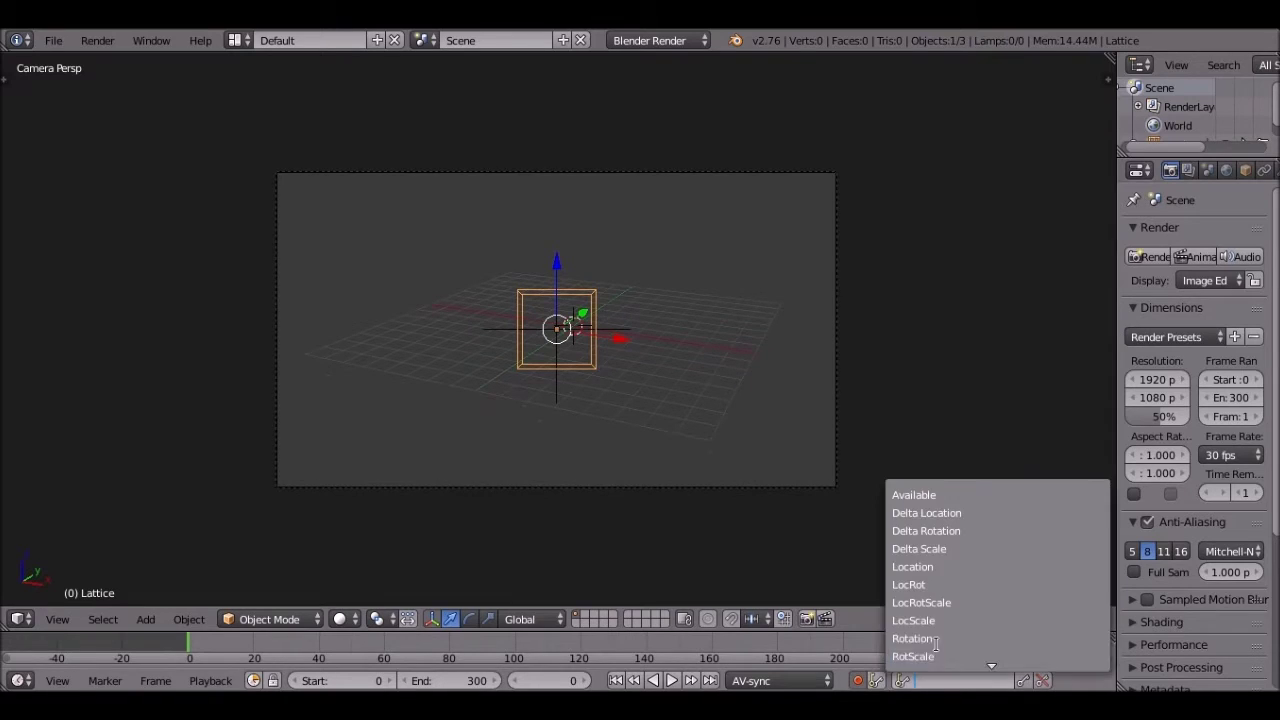
pyautogui.press('i')
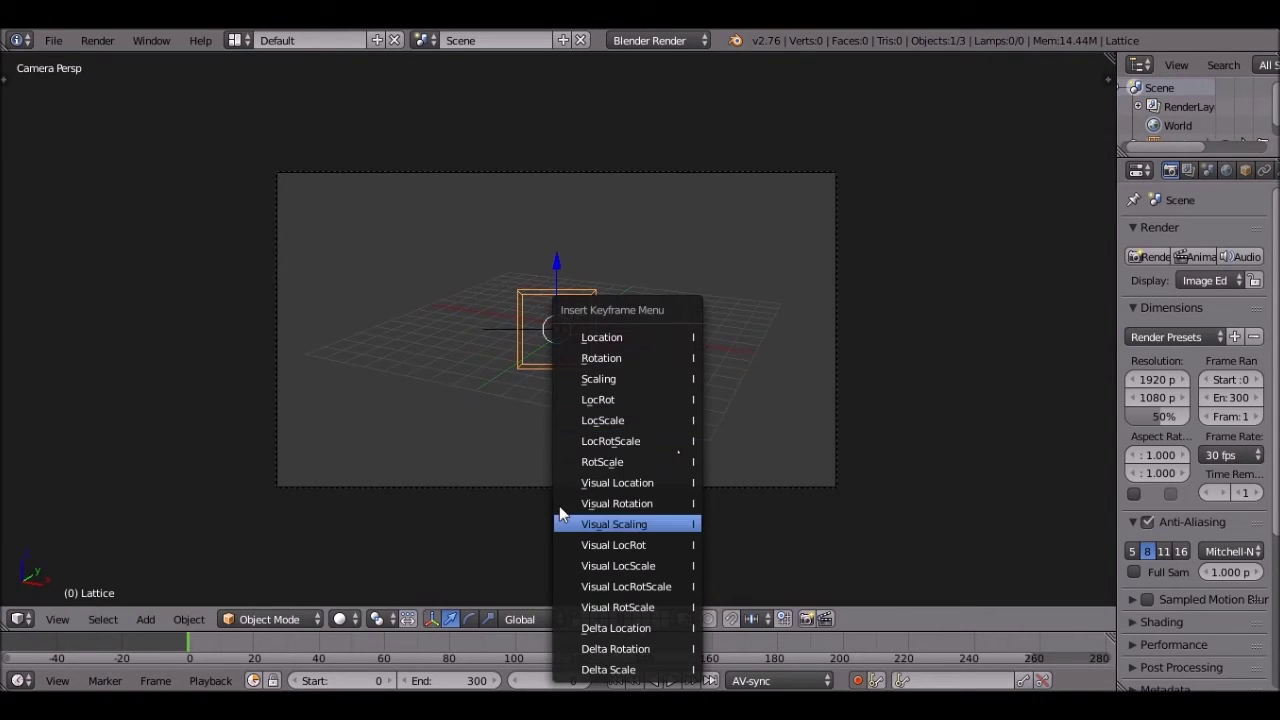
pyautogui.click(577, 447)
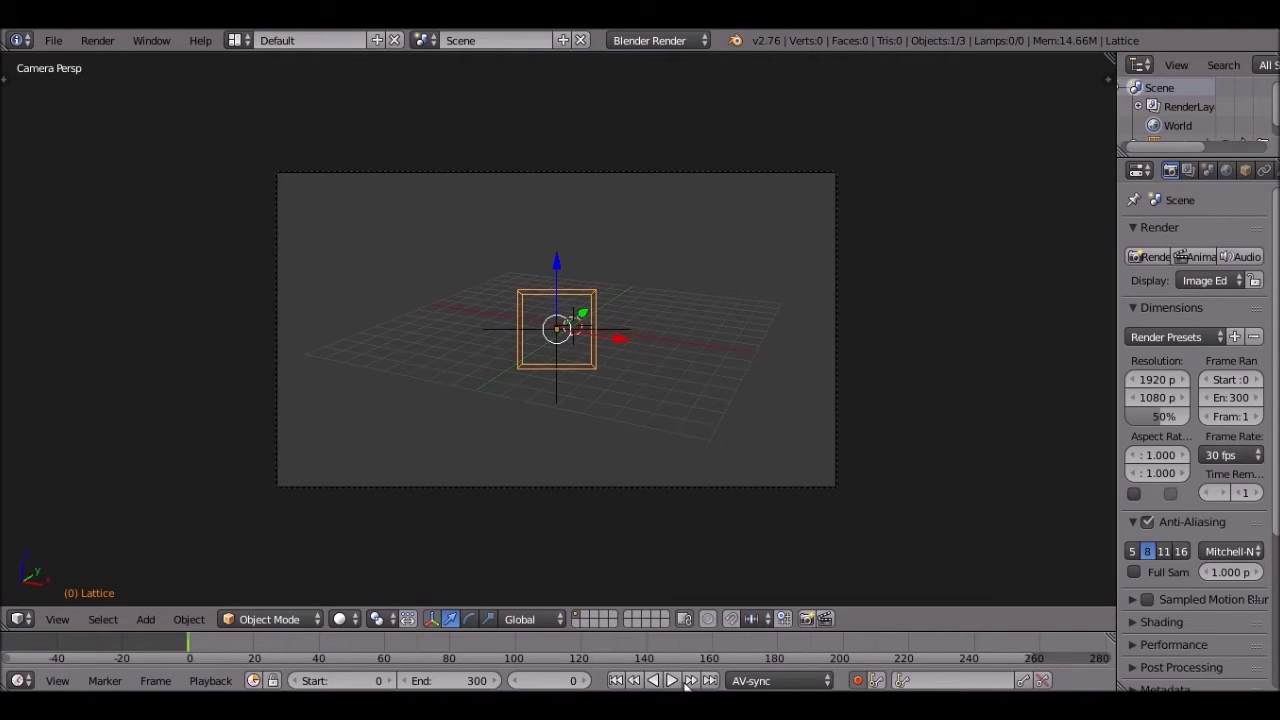
pyautogui.click(672, 680)
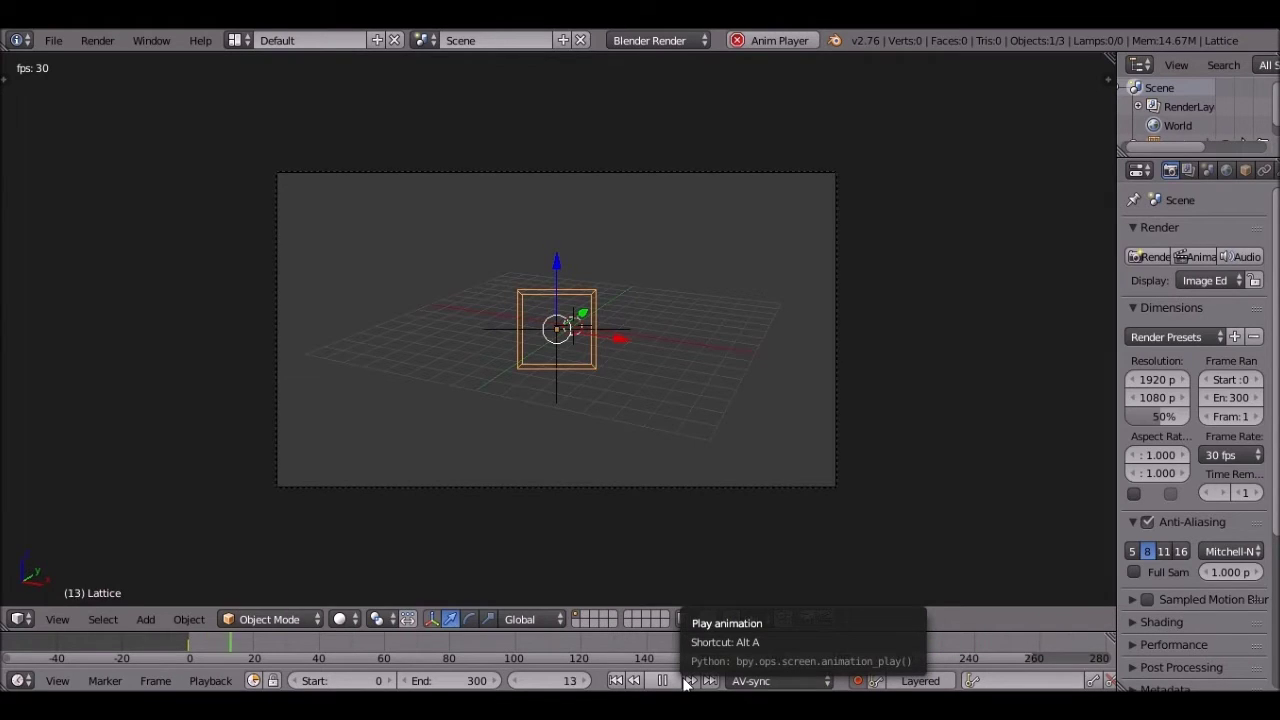
pyautogui.click(685, 682)
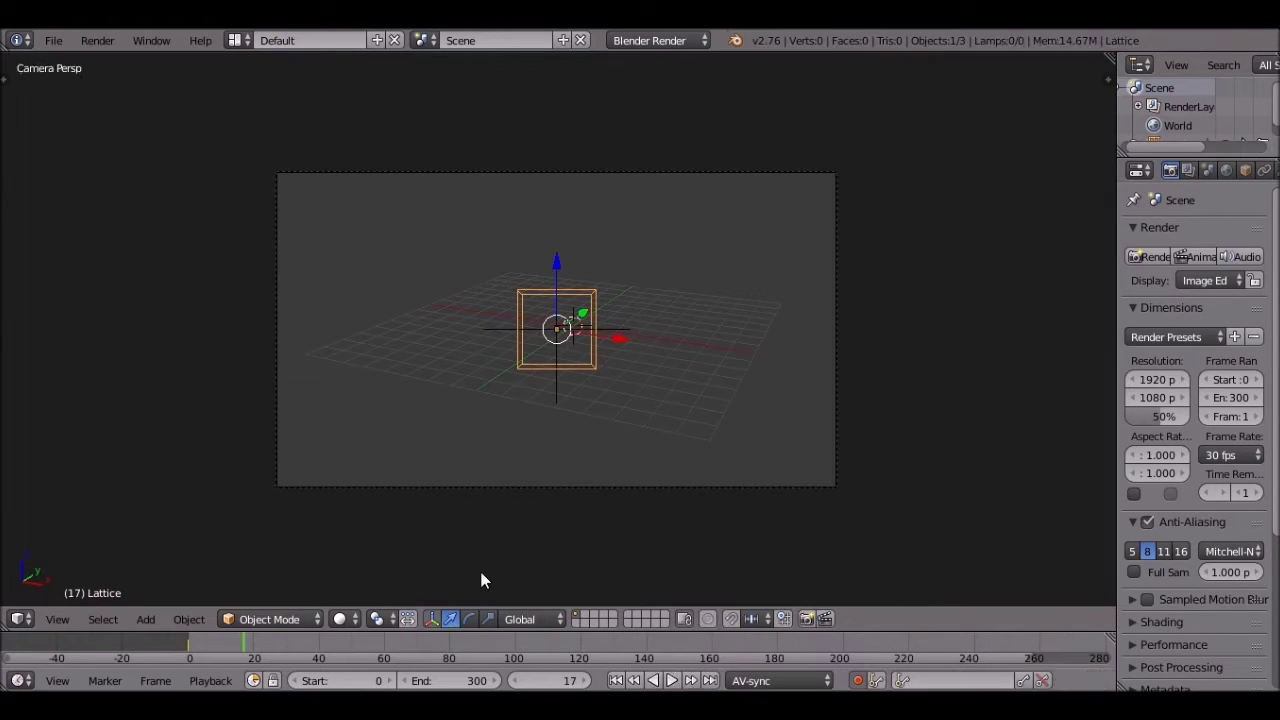
# Step: Switch to the Video Editing layout and keyframe the music strip's volume at frame 0
pyautogui.click(235, 39)
pyautogui.click(270, 213)
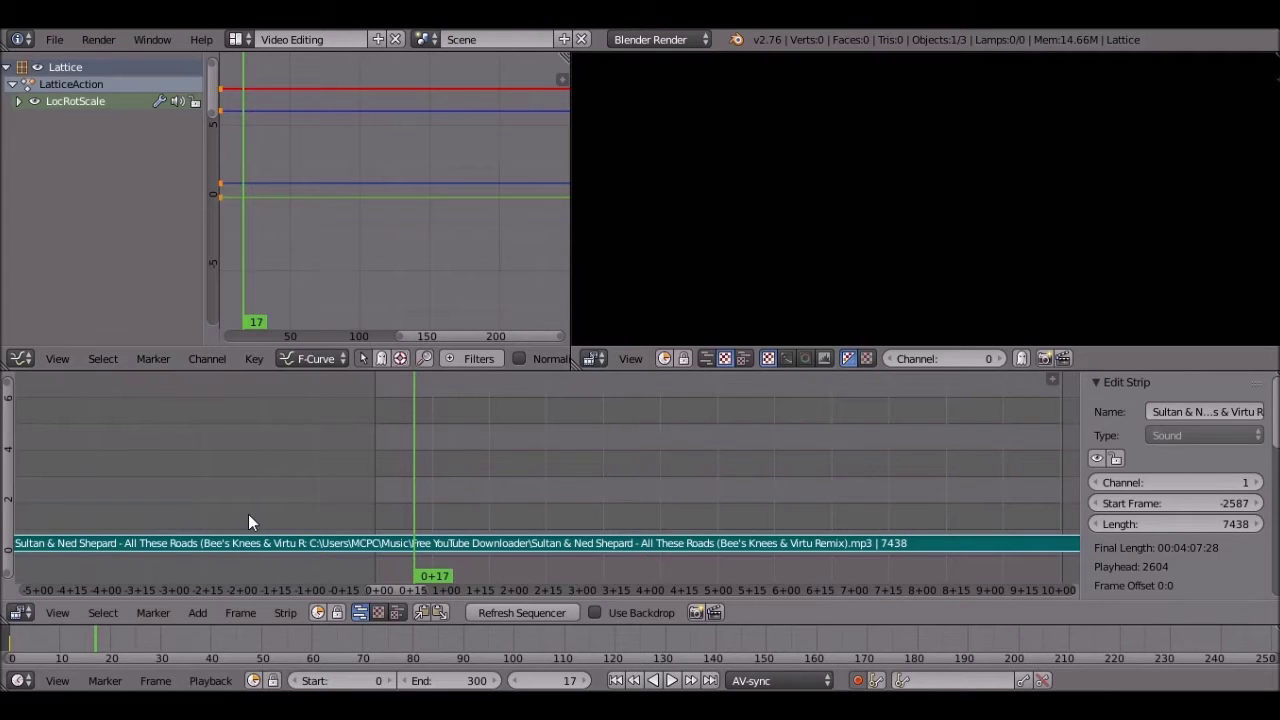
pyautogui.scroll(-2, 1230, 500)
pyautogui.scroll(-4, 1211, 502)
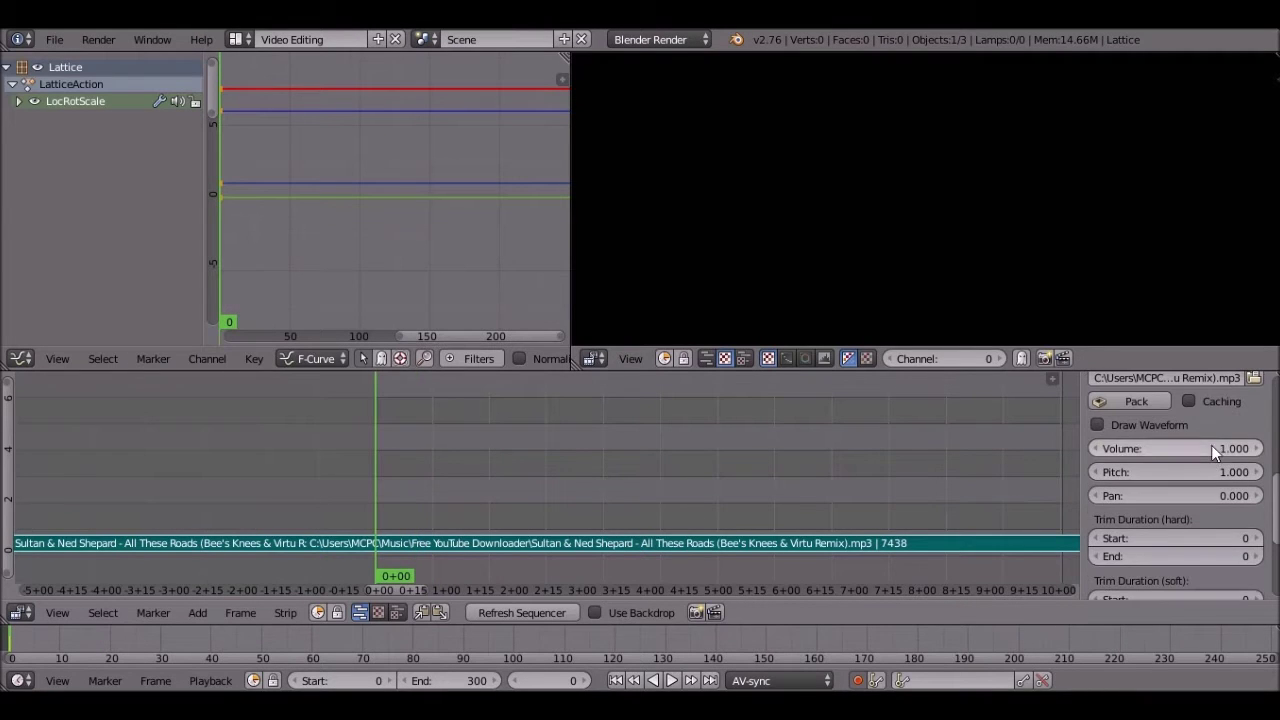
pyautogui.press('i')
# Step: Add volume keyframes for the music strip shortly after the start, finishing with the volume at 1
pyautogui.moveTo(416, 467); pyautogui.dragTo(422, 467)
pyautogui.moveTo(1190, 449); pyautogui.dragTo(1130, 449)
pyautogui.press('i')
pyautogui.click(1180, 448)
pyautogui.write('7.7')
pyautogui.press('Return')
pyautogui.click(1188, 447)
pyautogui.write('1')
pyautogui.press('Return')
# Step: Lower the music strip's volume at frame 0 and keyframe it at 1 on frame 274
pyautogui.hotkey('shift', 'Left')
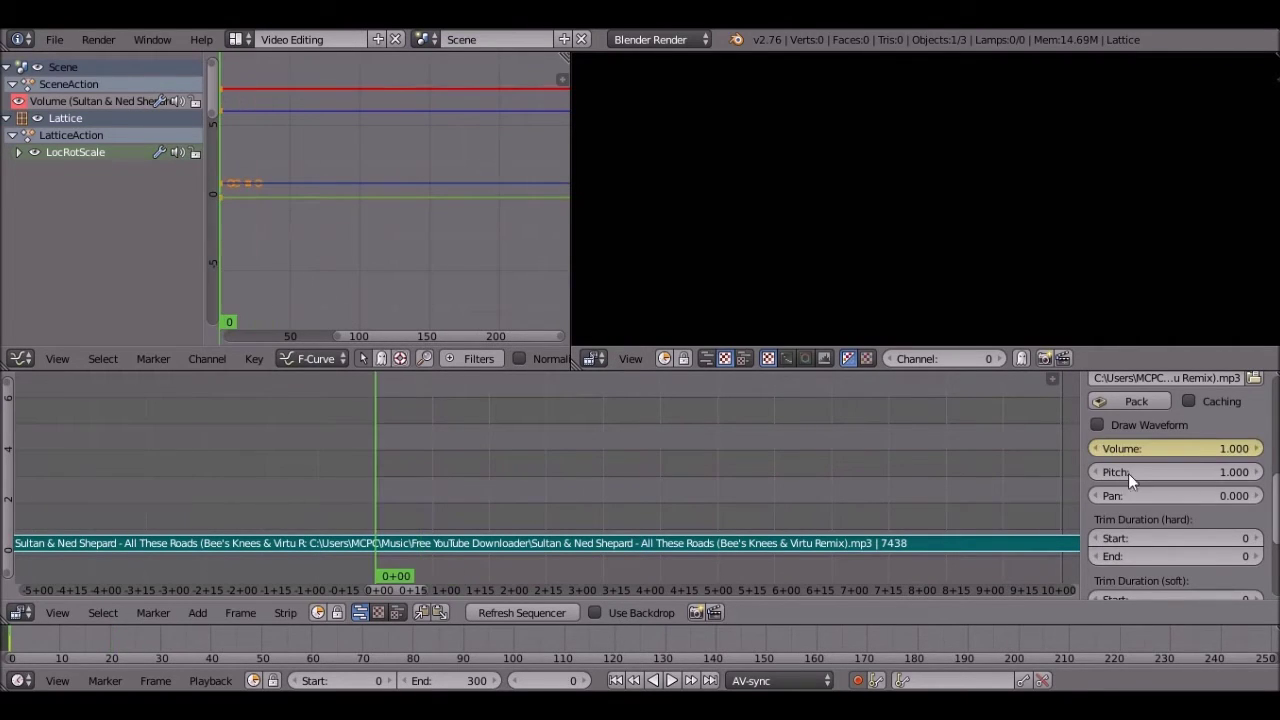
pyautogui.moveTo(1201, 442); pyautogui.dragTo(1150, 442)
pyautogui.click(1000, 482)
pyautogui.press('i')
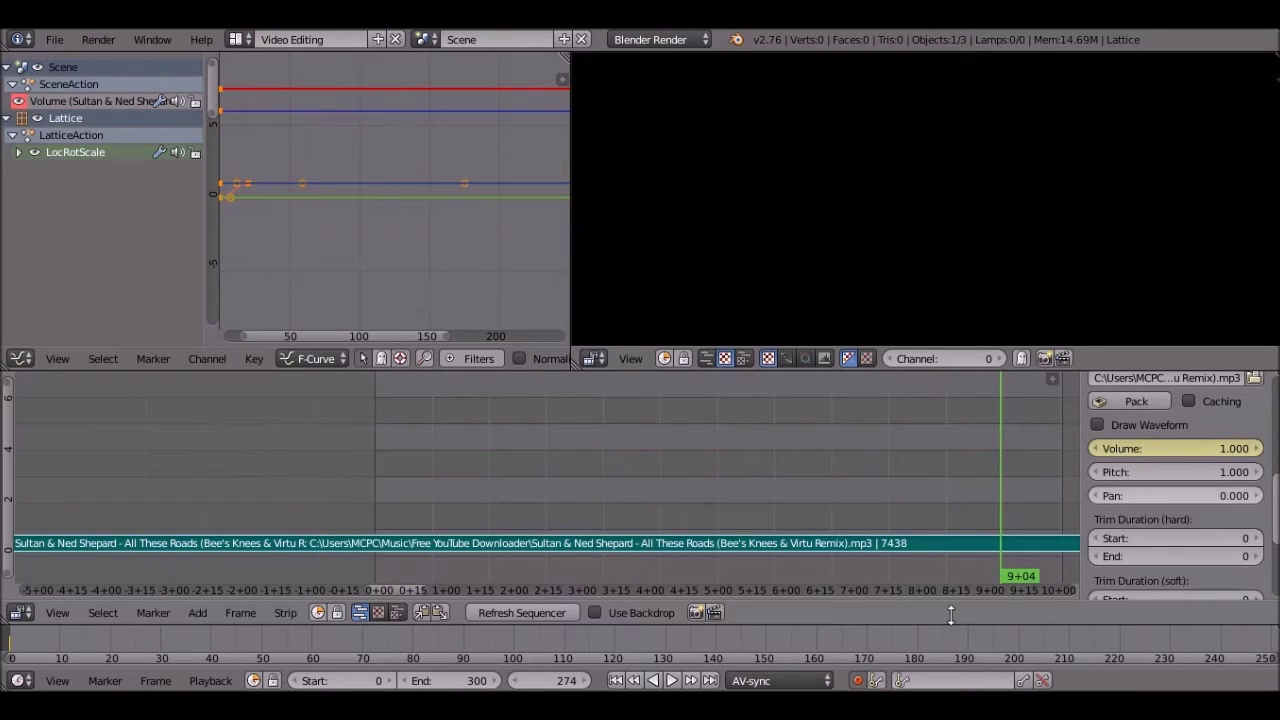
# Step: Set the music strip's volume to 0 at the last frame, 300
pyautogui.click(709, 680)
pyautogui.click(1160, 447)
pyautogui.write('16.6')
pyautogui.press('Return')
pyautogui.click(1157, 448)
pyautogui.write('0')
pyautogui.press('Return')
# Step: Turn on waveform drawing for the music strip and enlarge the strip in the sequencer
pyautogui.scroll(4, 583, 543)
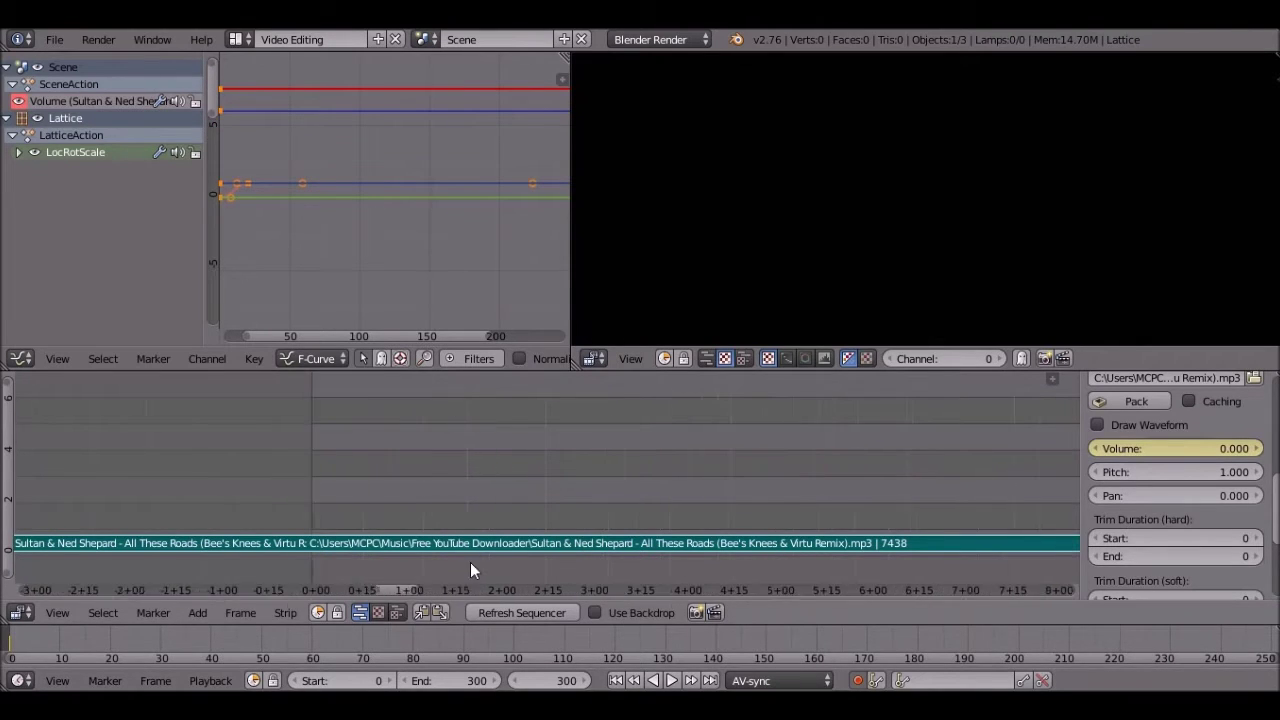
pyautogui.scroll(-4, 1118, 525)
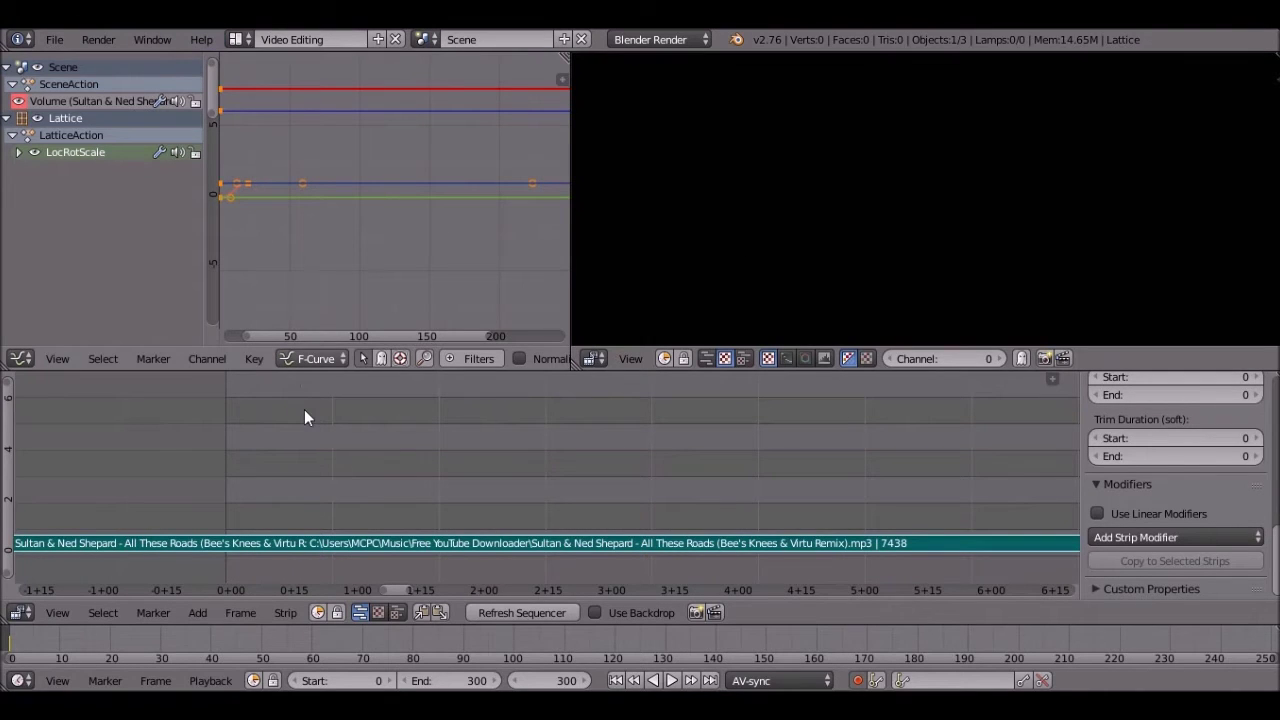
pyautogui.scroll(4, 1132, 532)
pyautogui.scroll(-2, 1137, 522)
pyautogui.scroll(4, 1138, 514)
pyautogui.click(1139, 492)
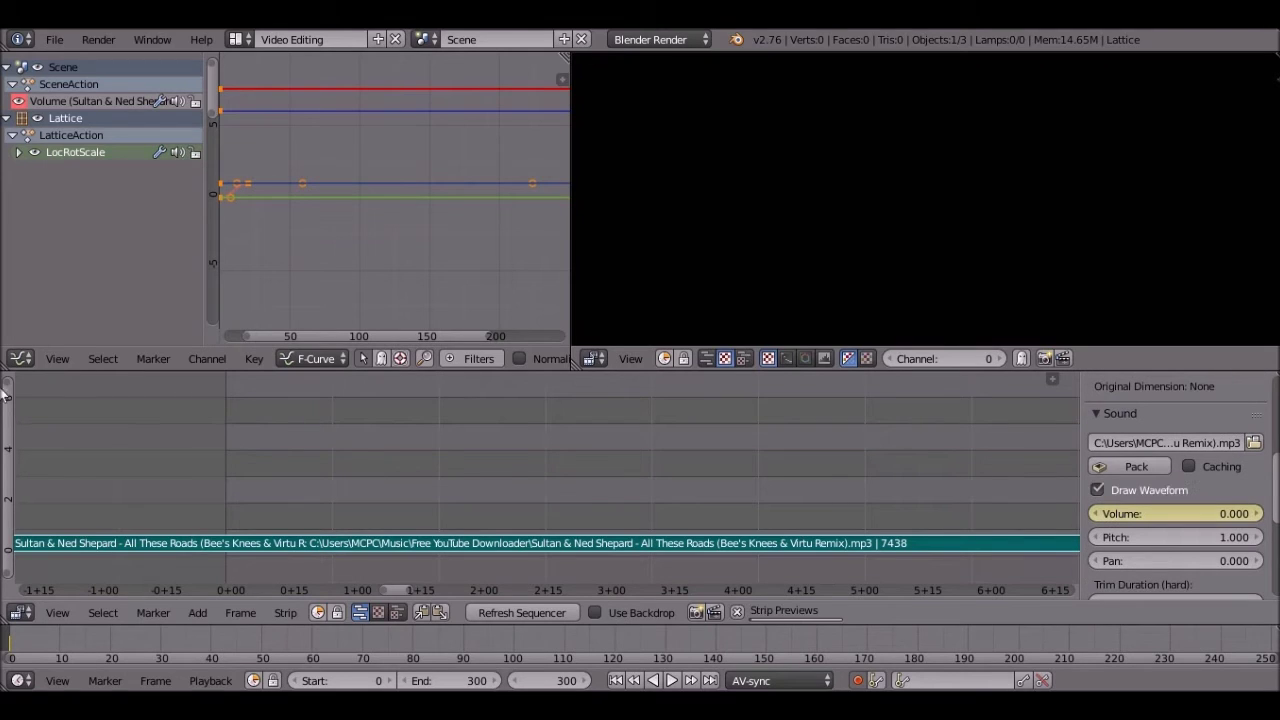
pyautogui.moveTo(8, 386); pyautogui.dragTo(39, 574)
pyautogui.scroll(4, 375, 437)
pyautogui.moveTo(410, 439); pyautogui.dragTo(196, 547, button='middle')
pyautogui.moveTo(360, 492); pyautogui.dragTo(443, 509, button='middle')
pyautogui.scroll(-7, 465, 494)
# Step: Play through the music, then place a timeline marker at frame 123
pyautogui.click(670, 681)
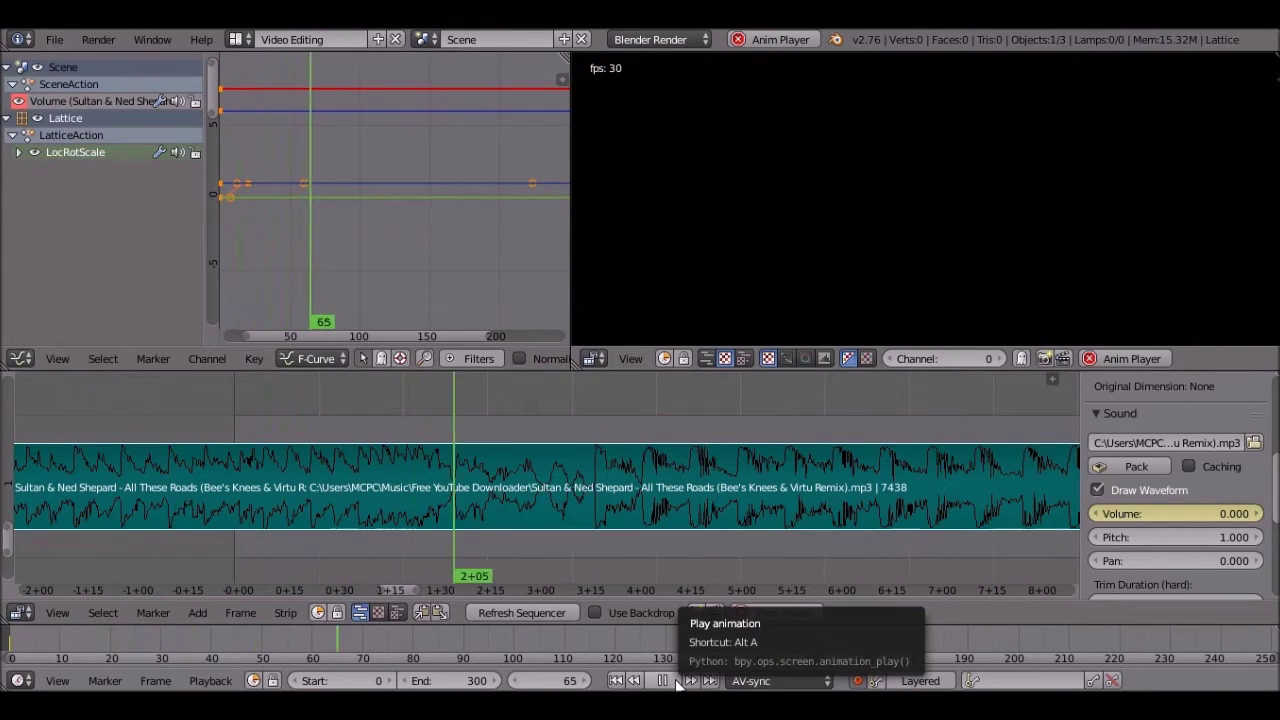
pyautogui.click(662, 680)
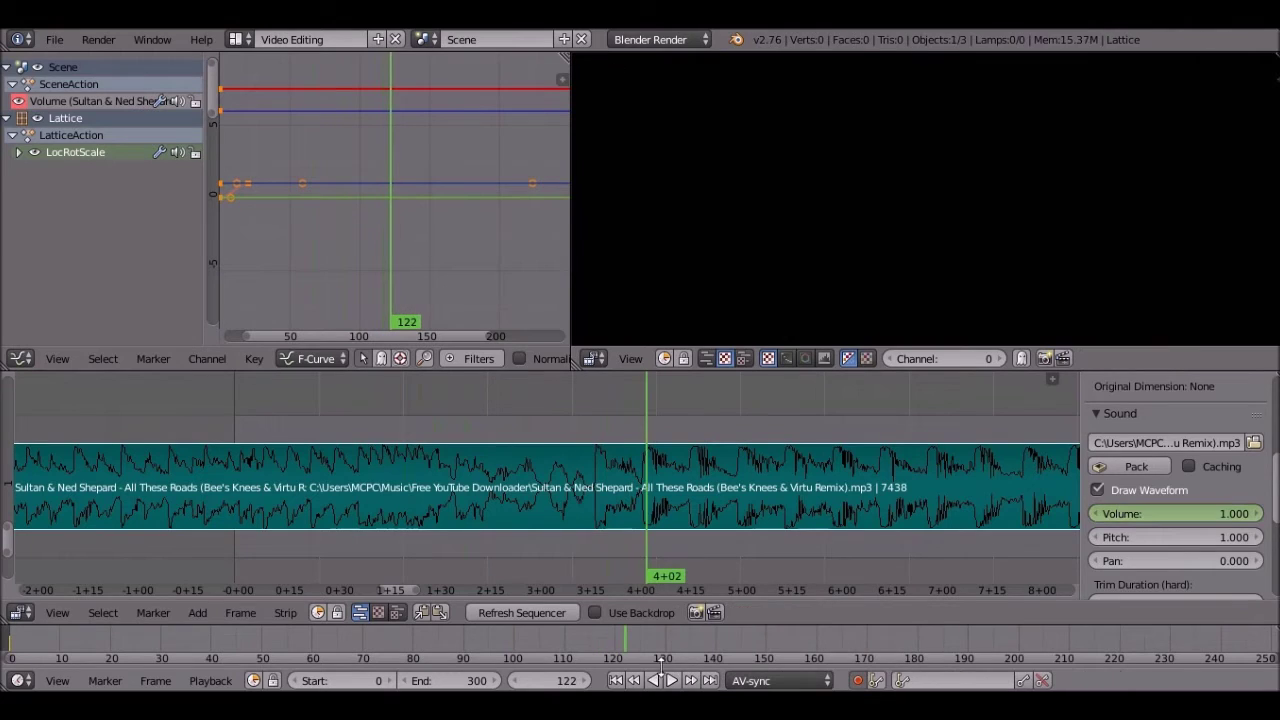
pyautogui.scroll(3, 641, 499)
pyautogui.scroll(-3, 566, 510)
pyautogui.scroll(1, 585, 528)
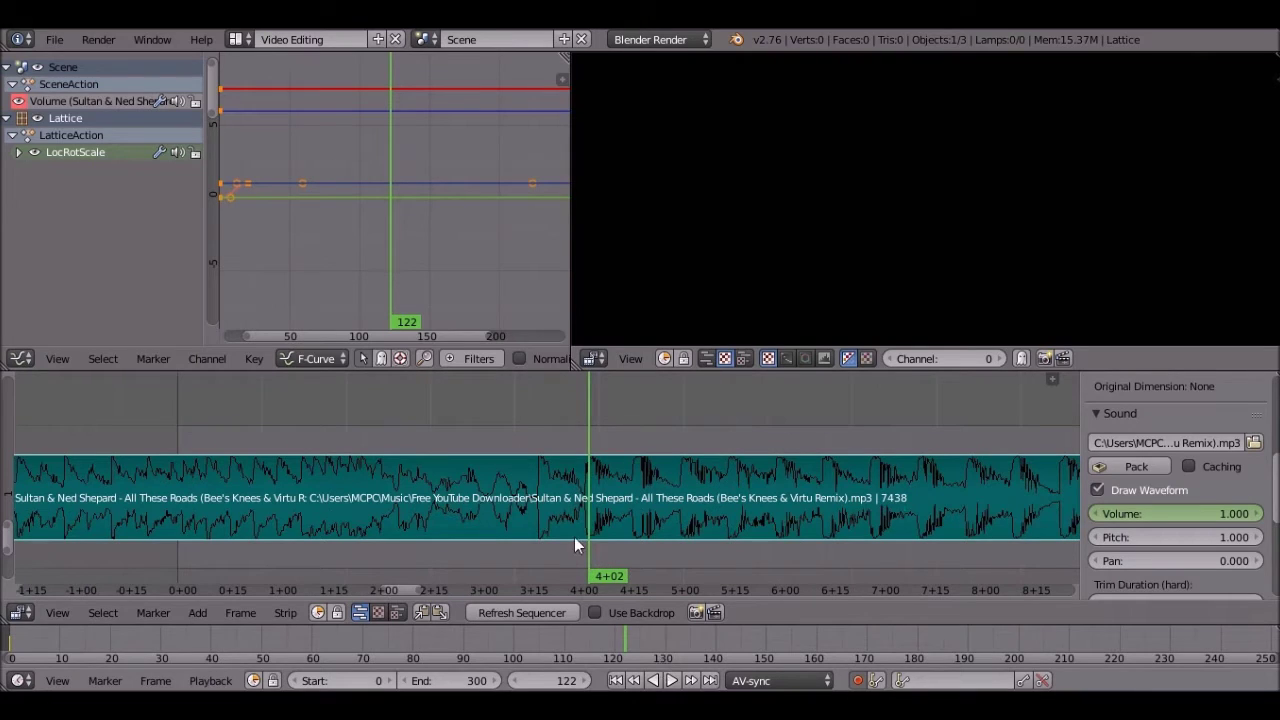
pyautogui.click(672, 681)
pyautogui.moveTo(625, 590); pyautogui.dragTo(594, 541)
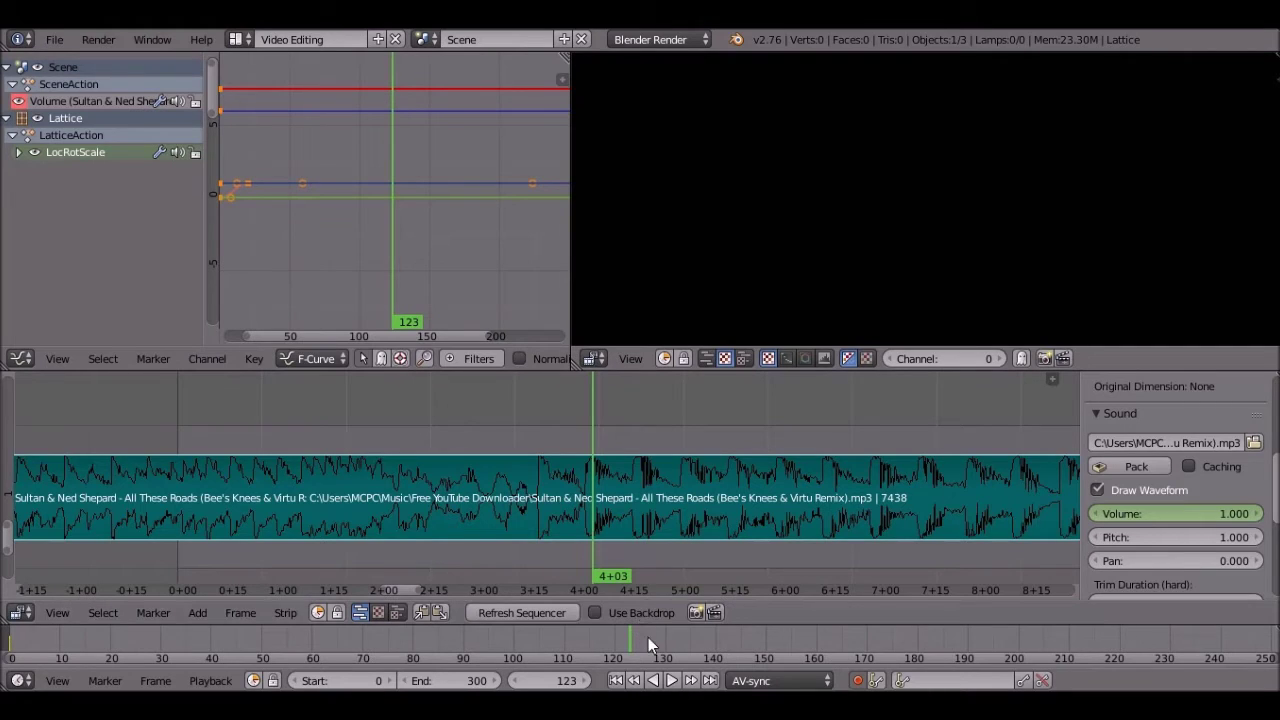
pyautogui.scroll(-2, 641, 640)
# Step: Play the music from the marker at frame 123 to check the beat
pyautogui.click(672, 680)
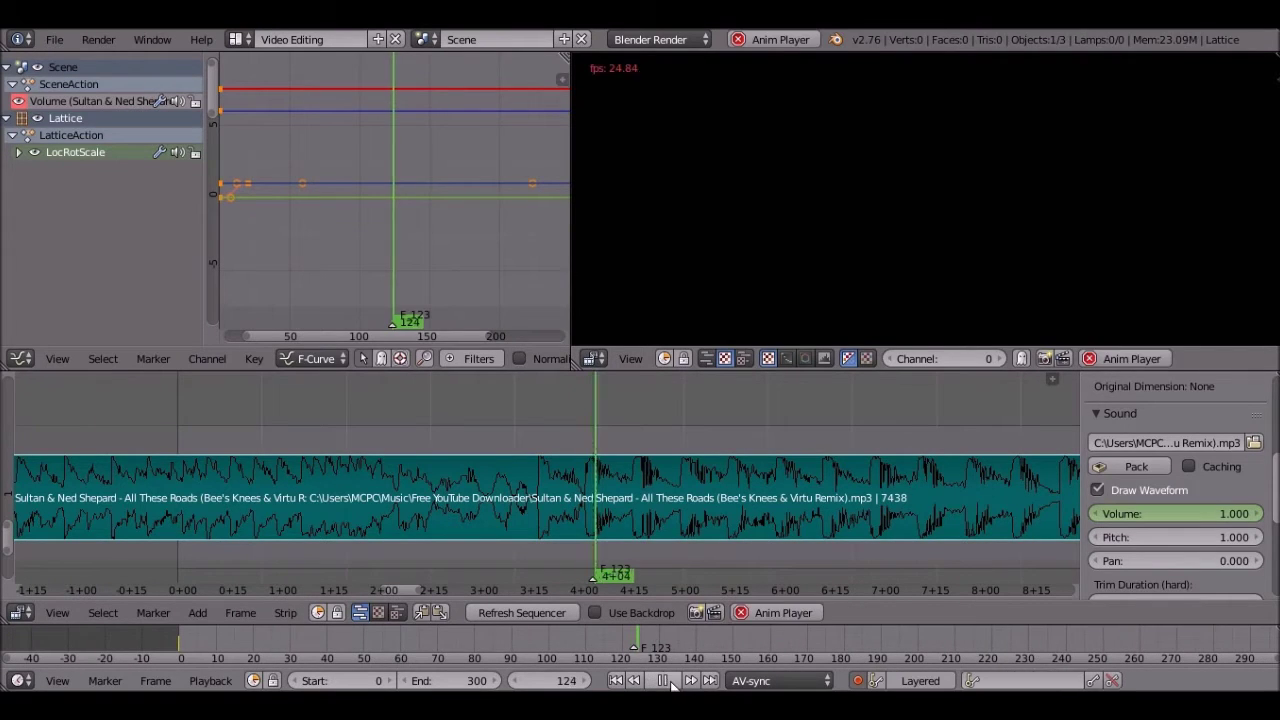
pyautogui.click(616, 640)
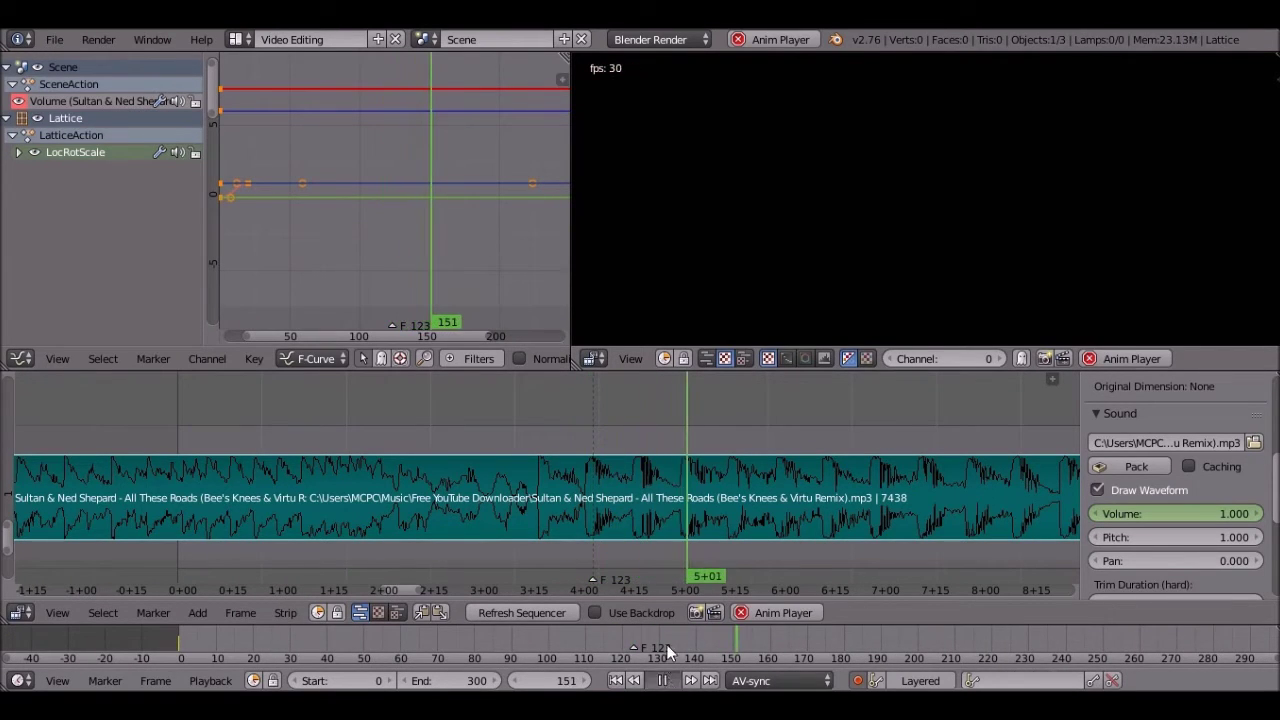
pyautogui.hotkey('alt', 'a')
# Step: Return to the Default layout and, at frame 123, fly the camera rig to a new viewpoint
pyautogui.click(237, 39)
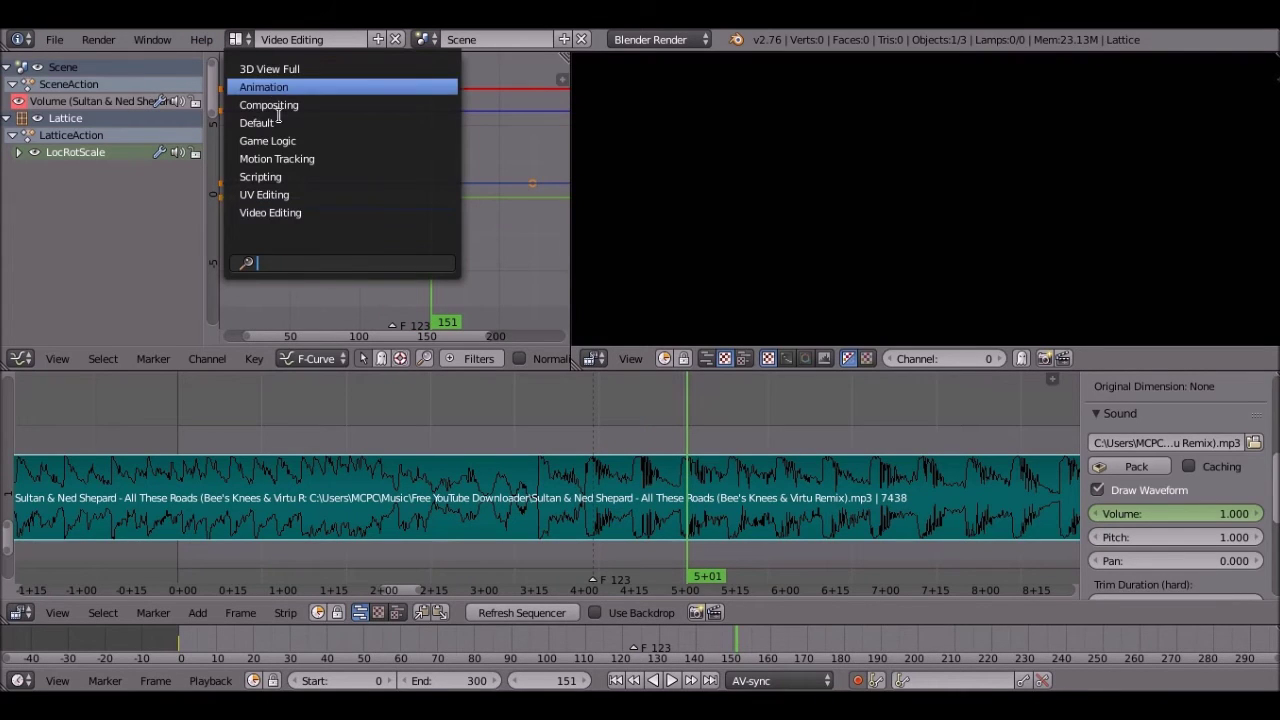
pyautogui.click(282, 121)
pyautogui.click(588, 660)
pyautogui.scroll(2, 654, 494)
pyautogui.scroll(-3, 666, 486)
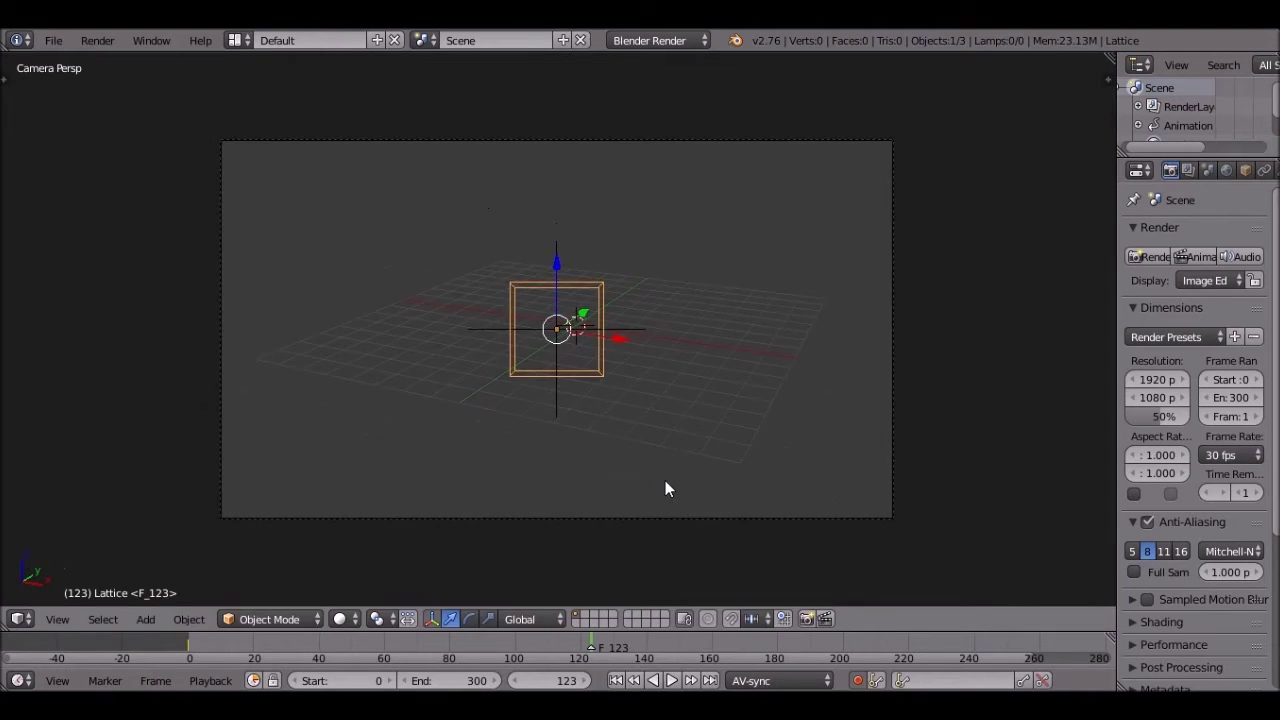
pyautogui.hotkey('shift', 'f')
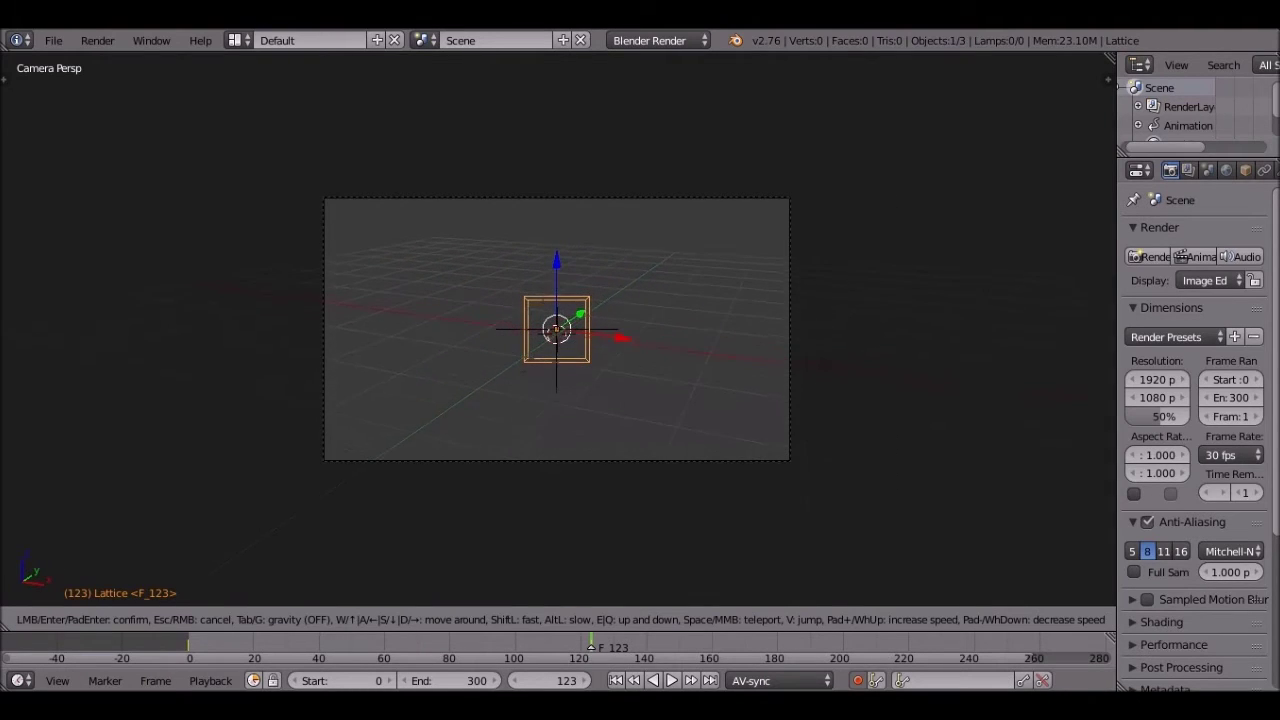
pyautogui.press('Return')
# Step: Play the camera animation from the first frame to just past the marker
pyautogui.click(615, 680)
pyautogui.click(668, 681)
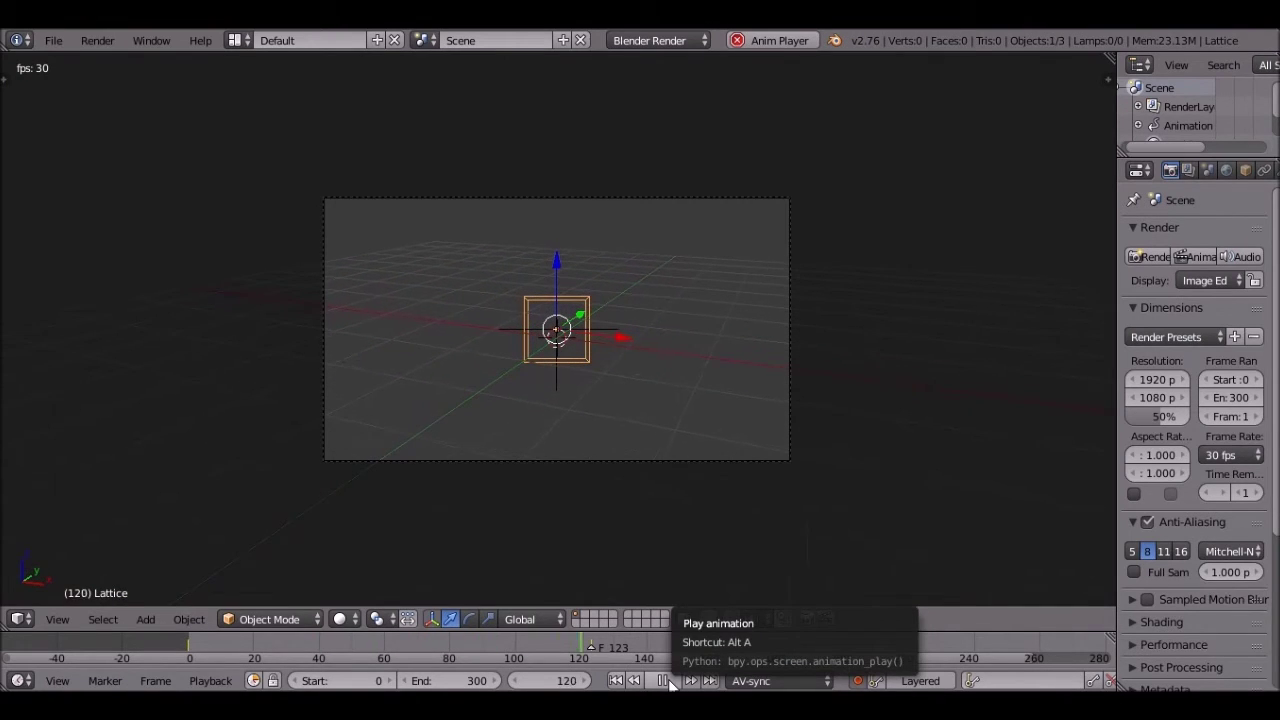
pyautogui.click(665, 680)
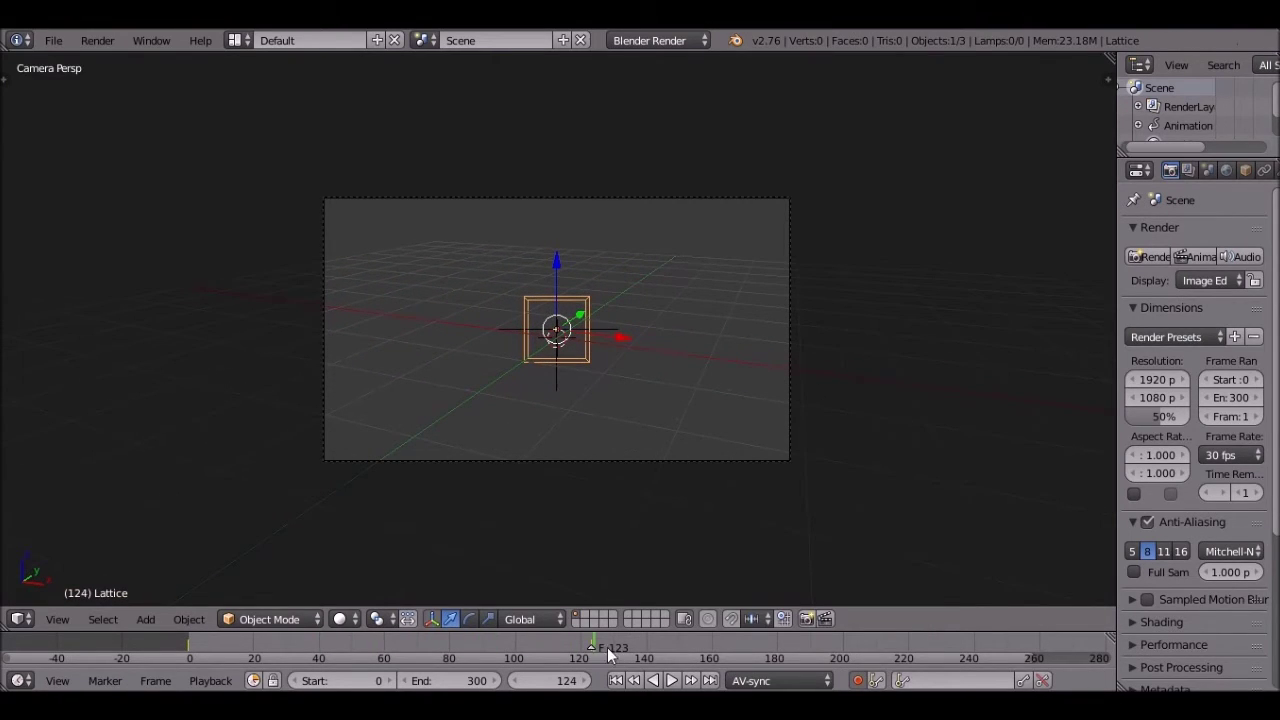
# Step: At frame 128, freely rotate the lattice to swing the camera around and scale the lattice up
pyautogui.press('Right')
pyautogui.press('r')
pyautogui.press('r')
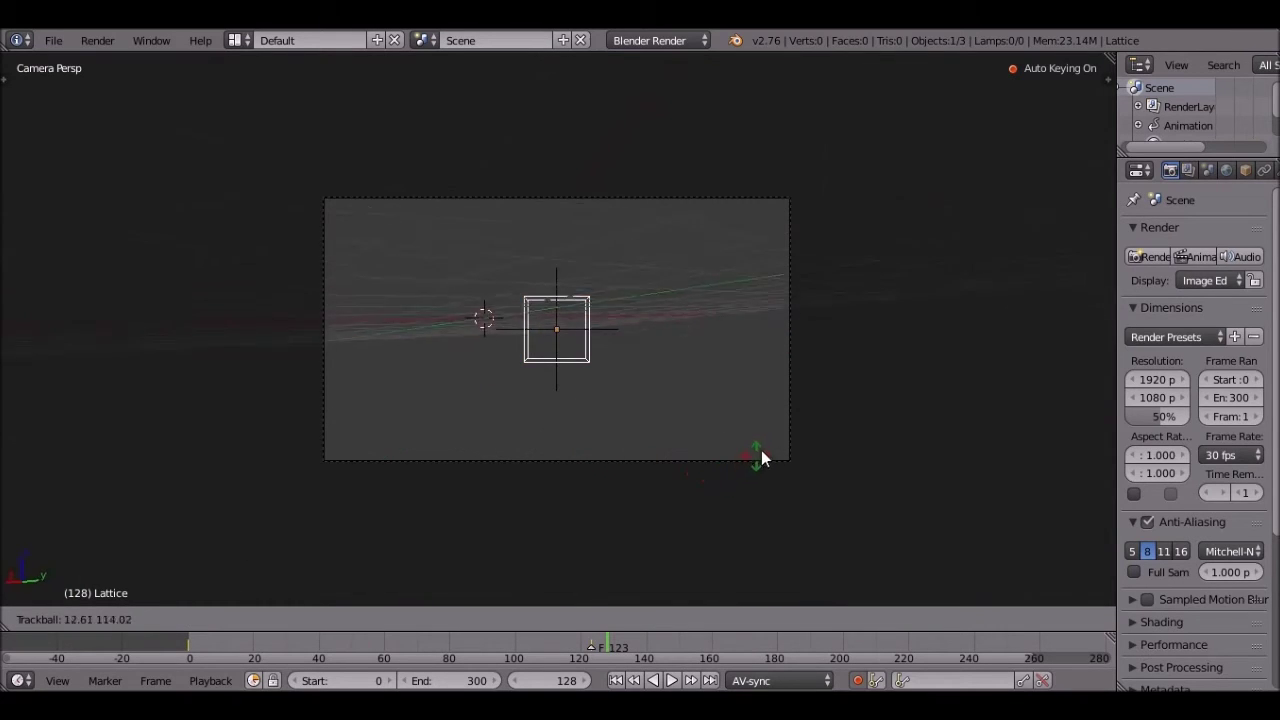
pyautogui.click(740, 468)
pyautogui.press('r')
pyautogui.press('r')
pyautogui.click(784, 465)
pyautogui.press('s')
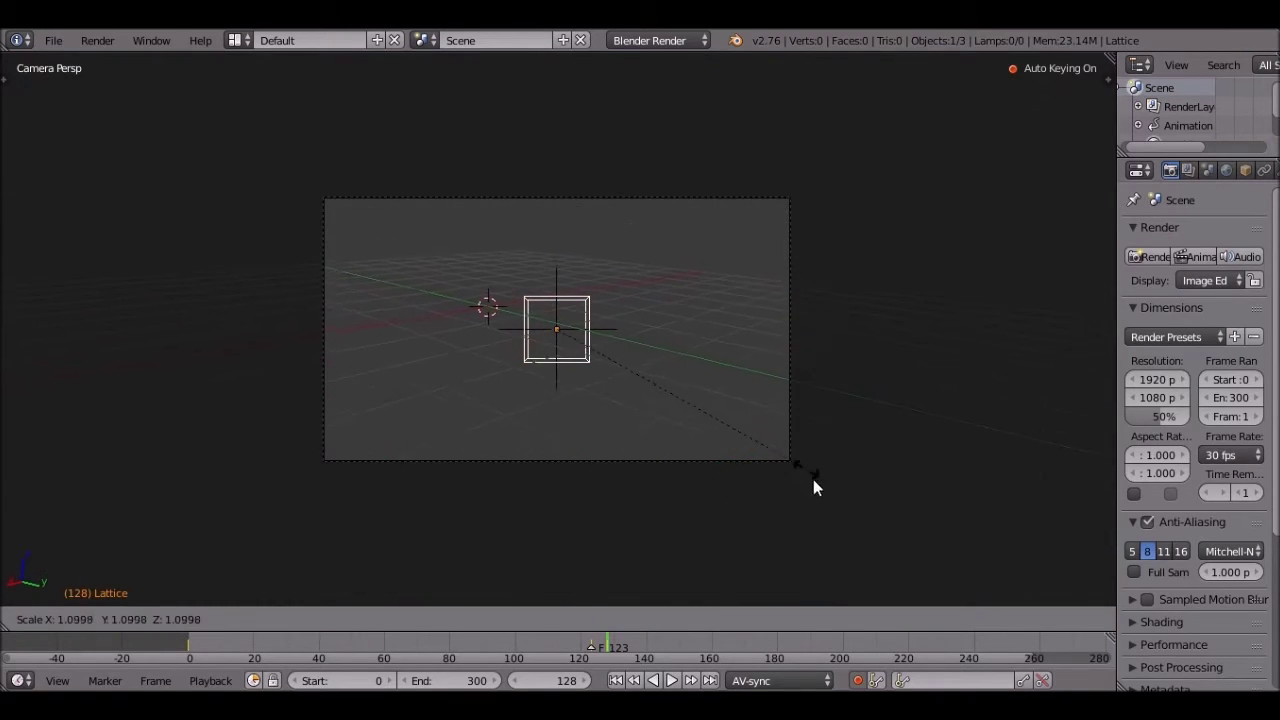
pyautogui.click(843, 549)
# Step: At frame 300, rotate the lattice slightly further and scale it up, then play the animation
pyautogui.click(710, 680)
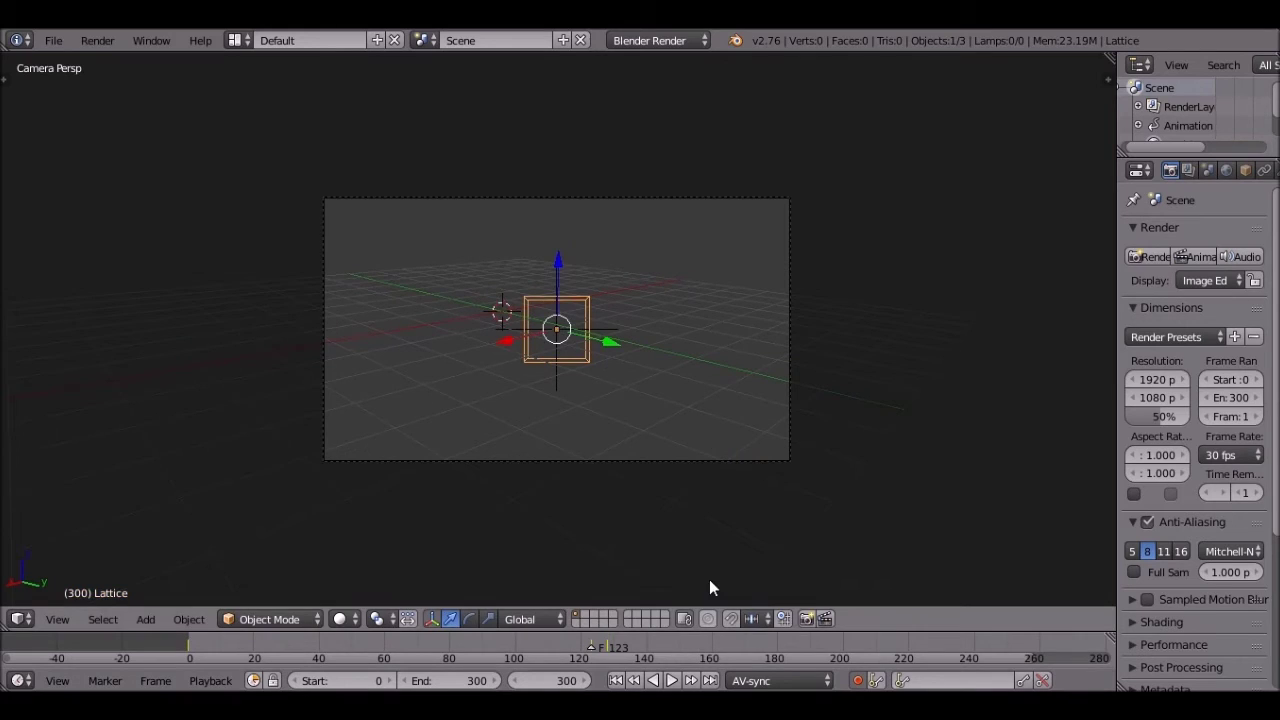
pyautogui.press('r')
pyautogui.press('r')
pyautogui.click(727, 463)
pyautogui.press('s')
pyautogui.click(786, 490)
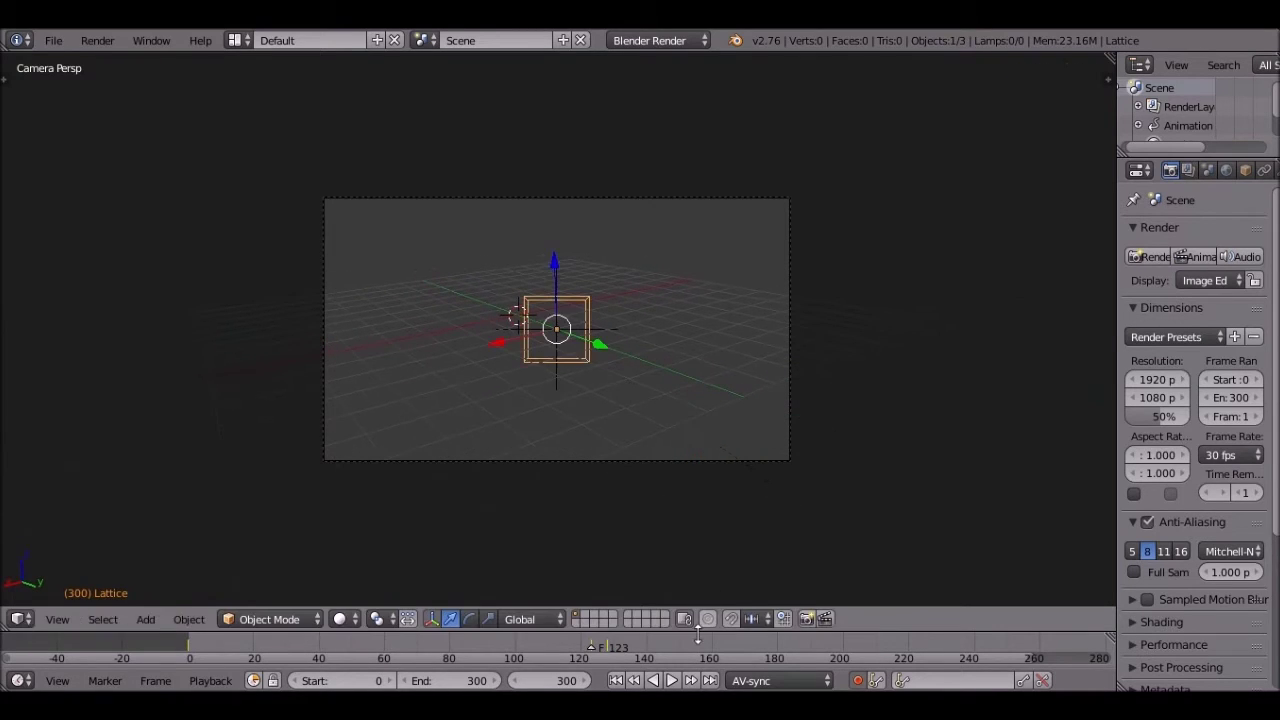
pyautogui.click(671, 681)
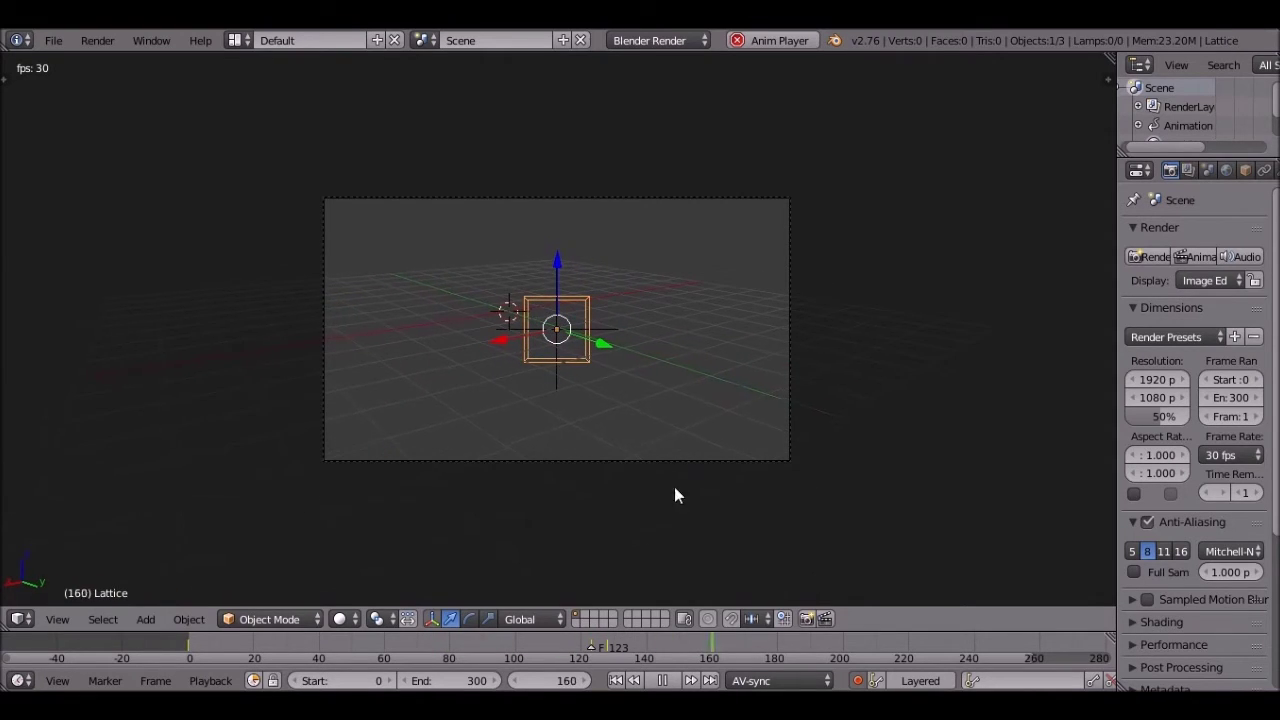
pyautogui.click(664, 681)
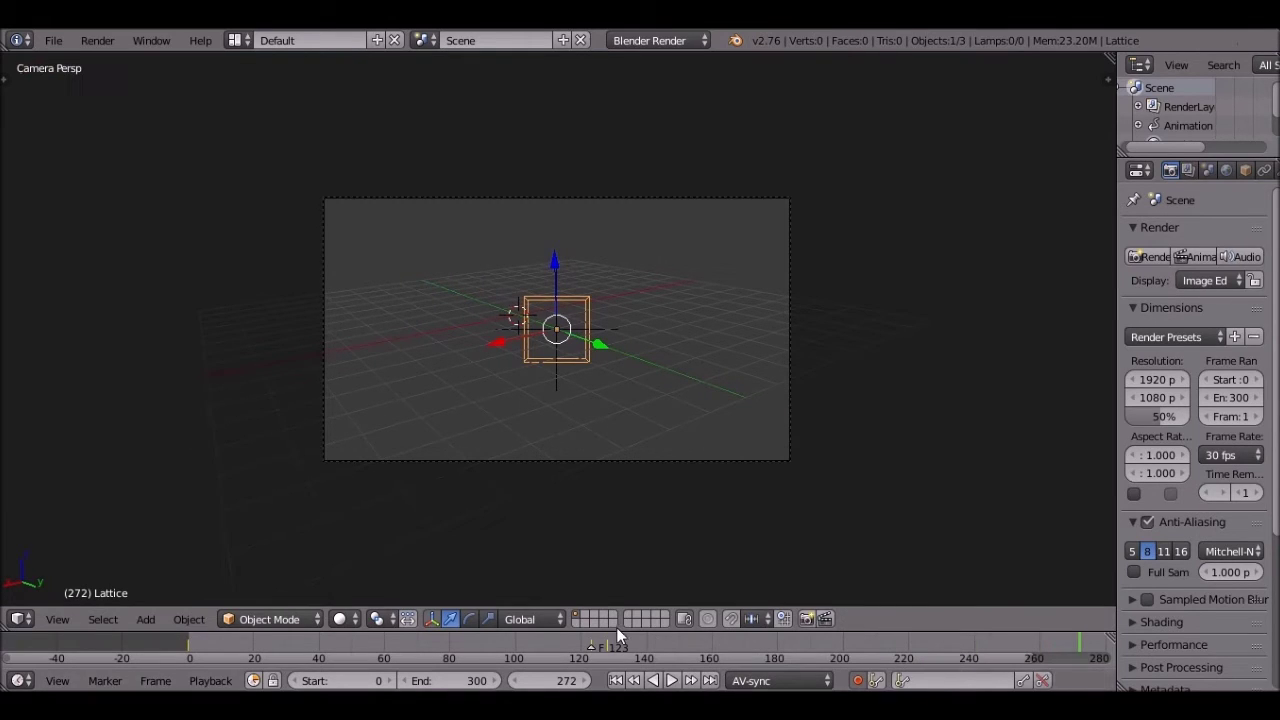
# Step: Go to frame 122 and, in the Animation layout's dope sheet, shift the lattice's two keyframes around the marker about five frames earlier
pyautogui.click(587, 648)
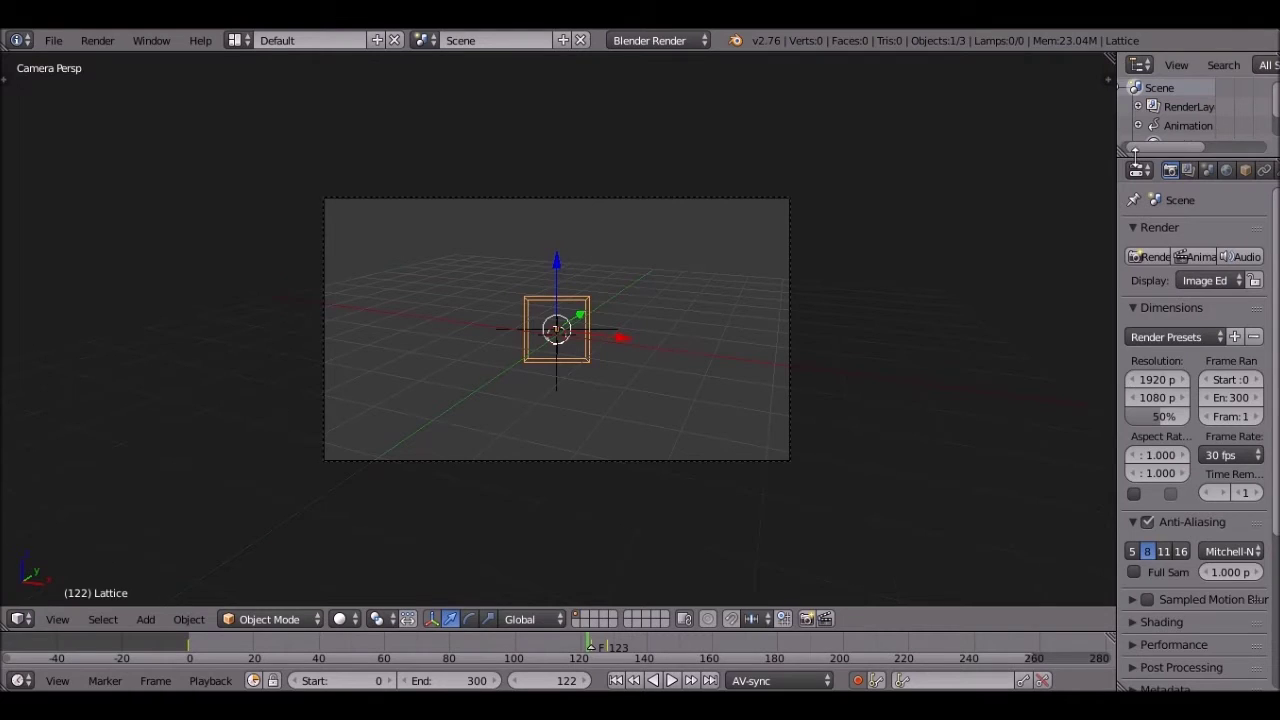
pyautogui.click(234, 40)
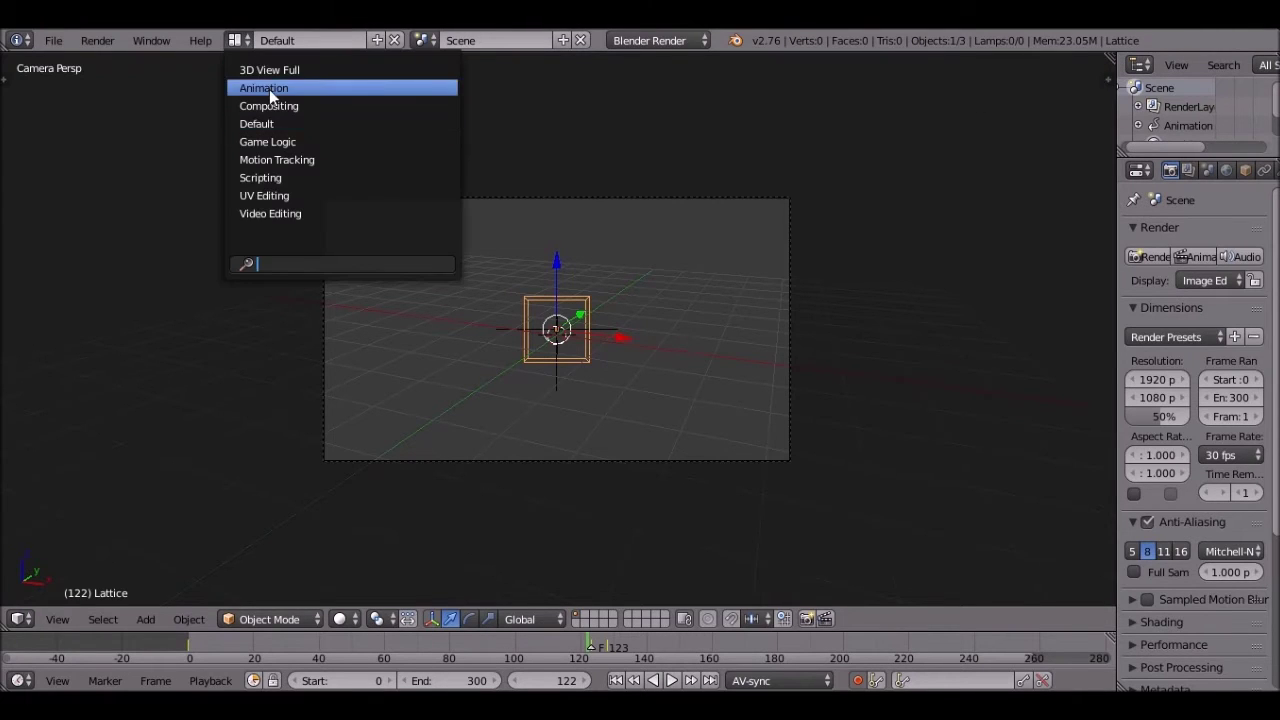
pyautogui.click(266, 88)
pyautogui.keyDown('ctrl'); pyautogui.hscroll(-5, 392, 274); pyautogui.keyUp('ctrl')
pyautogui.scroll(3, 330, 205)
pyautogui.scroll(3, 482, 201)
pyautogui.moveTo(407, 208); pyautogui.dragTo(282, 200, button='middle')
pyautogui.scroll(3, 225, 212)
pyautogui.scroll(3, 338, 193)
pyautogui.rightClick(259, 149)
pyautogui.moveTo(259, 149); pyautogui.dragTo(338, 136, button='middle')
pyautogui.scroll(10, 356, 136)
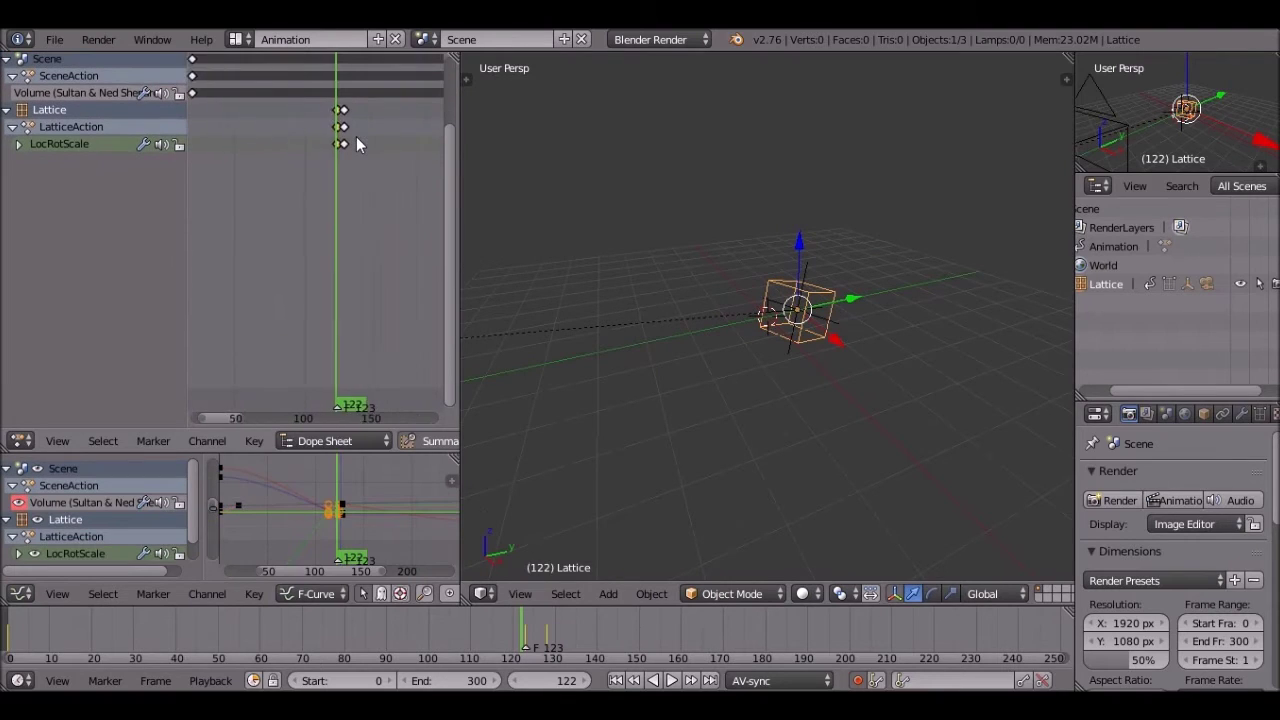
pyautogui.press('b')
pyautogui.moveTo(379, 130); pyautogui.dragTo(347, 166)
pyautogui.press('g')
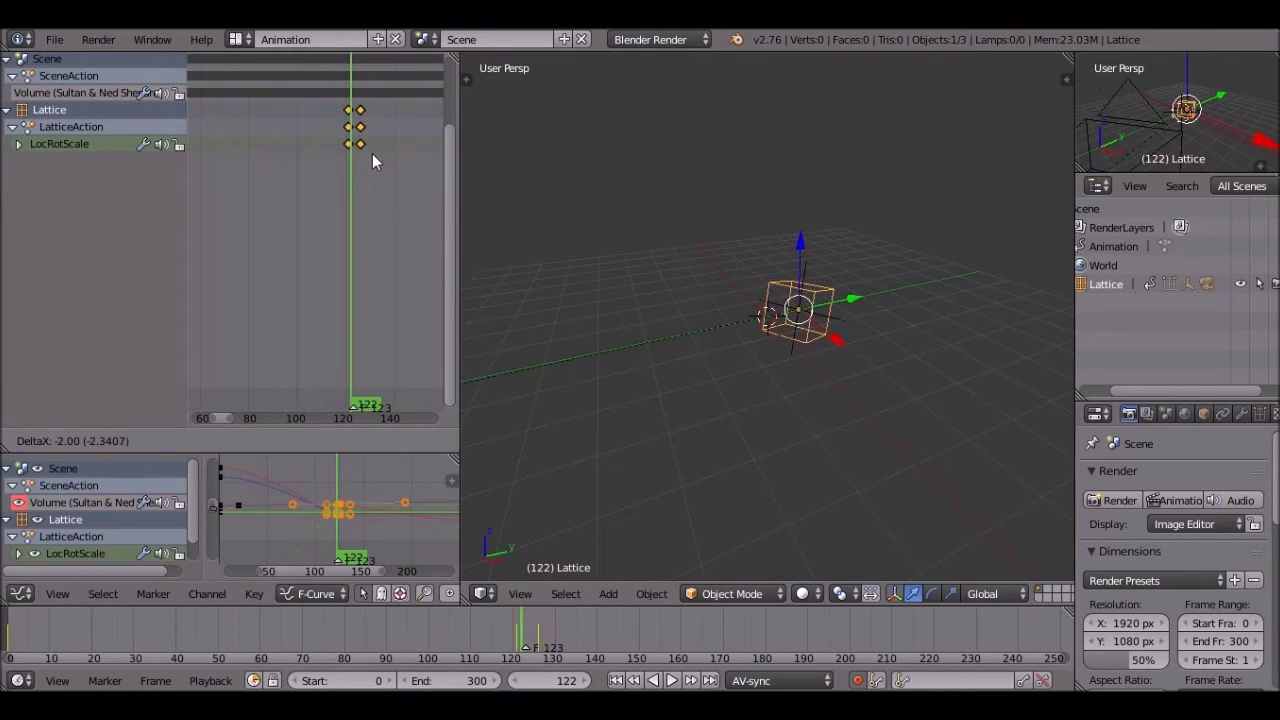
pyautogui.click(368, 153)
# Step: Return to the Default screen layout
pyautogui.click(234, 40)
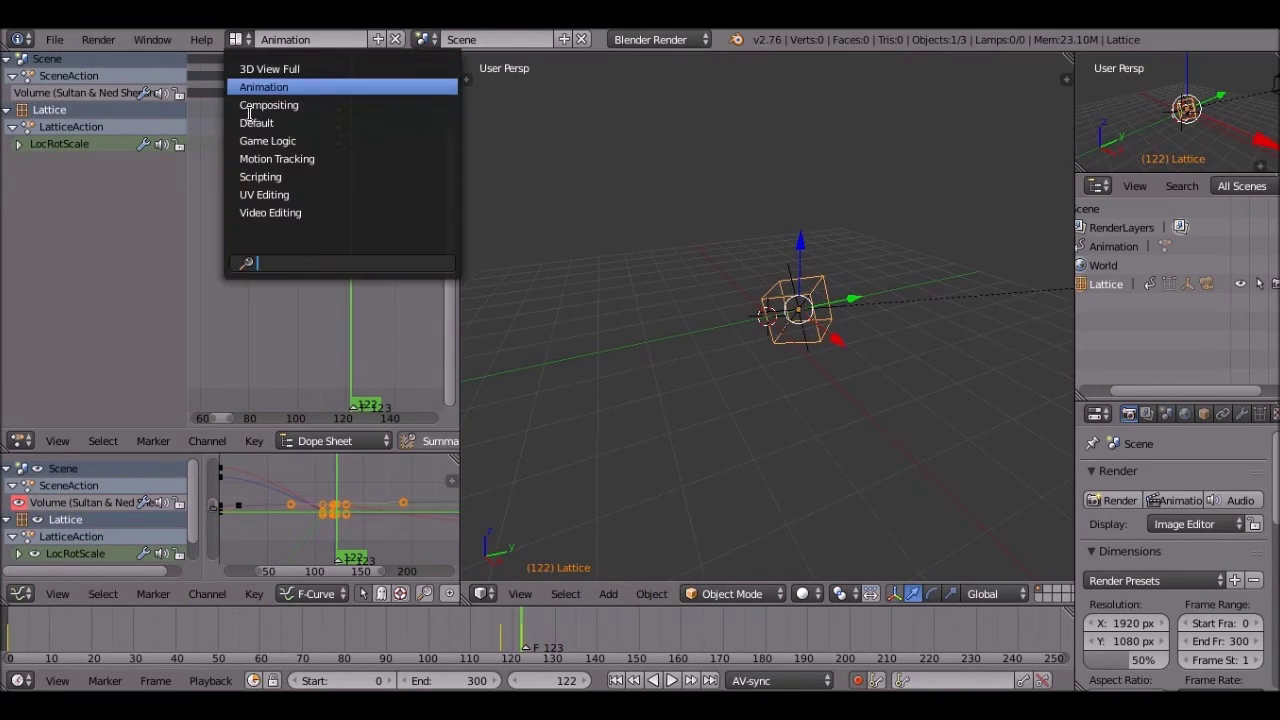
pyautogui.click(252, 104)
pyautogui.click(234, 40)
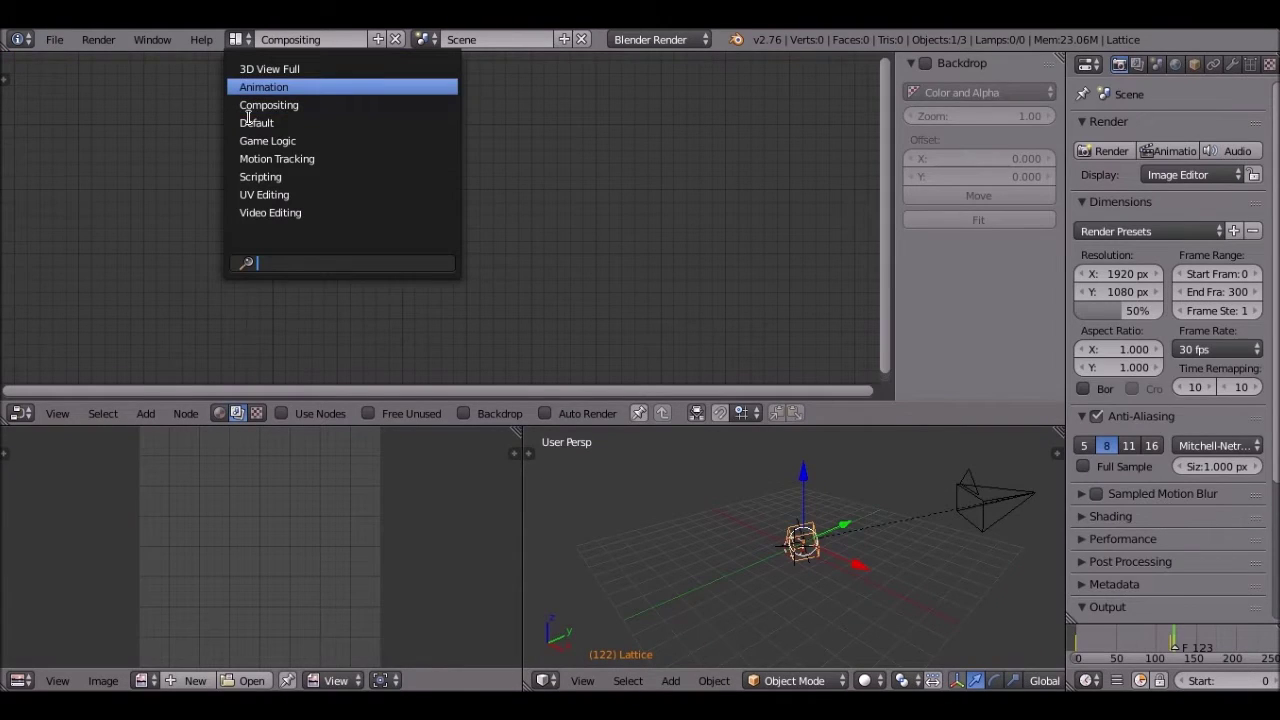
pyautogui.click(251, 117)
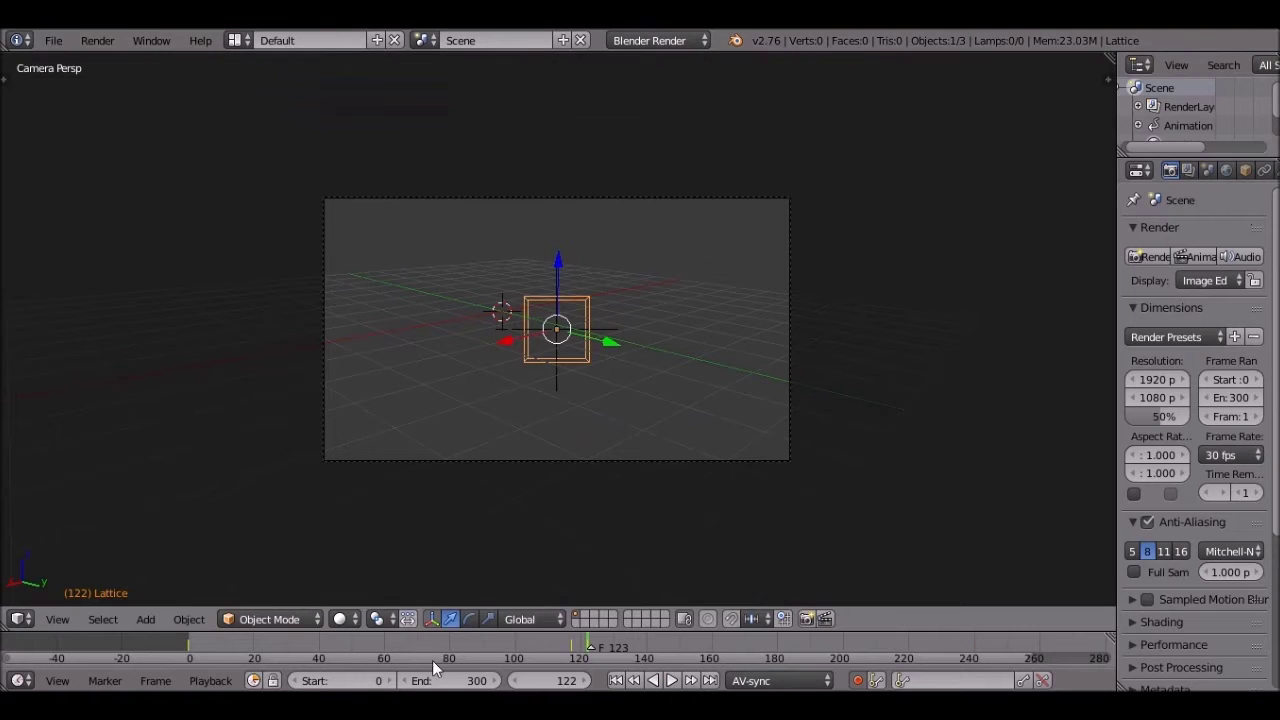
# Step: Play the retimed camera animation from before the frame 123 marker to well past it
pyautogui.click(671, 680)
pyautogui.click(504, 646)
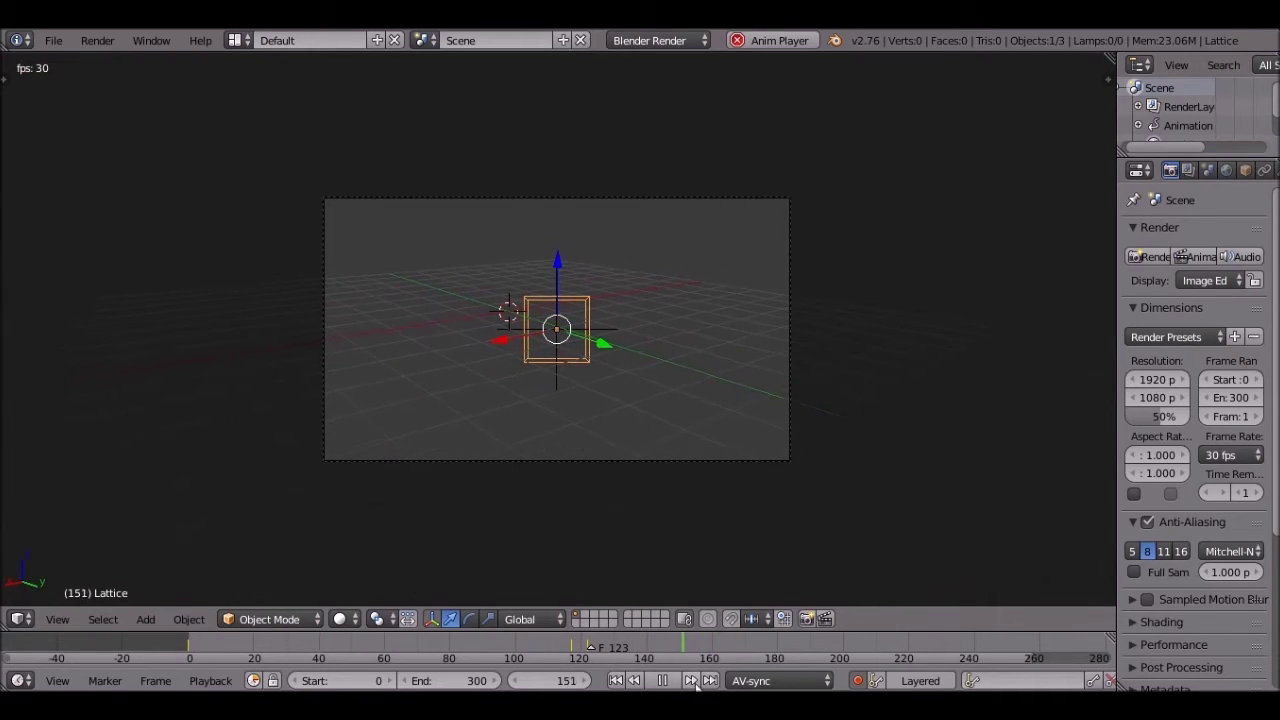
pyautogui.click(664, 681)
# Step: Add a text object at the 3D cursor and replace its default text with NAMW
pyautogui.moveTo(671, 503); pyautogui.dragTo(921, 418, button='middle')
pyautogui.press('KP_3')
pyautogui.scroll(-5, 633, 280)
pyautogui.moveTo(633, 280); pyautogui.dragTo(627, 366, button='middle')
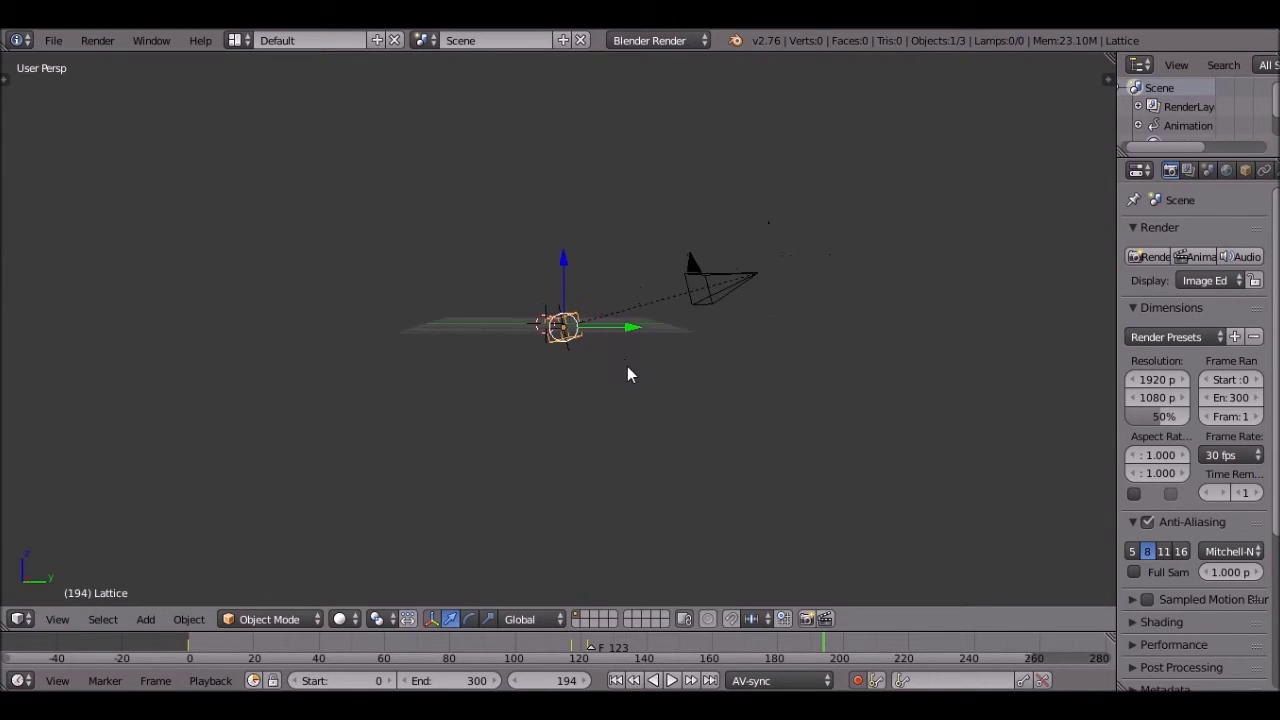
pyautogui.hotkey('shift', 'a')
pyautogui.click(608, 247)
pyautogui.moveTo(608, 247); pyautogui.dragTo(588, 366, button='middle')
pyautogui.press('Tab')
pyautogui.press('BackSpace')
pyautogui.press('BackSpace')
pyautogui.press('BackSpace')
pyautogui.press('BackSpace')
pyautogui.write('NAMWW')
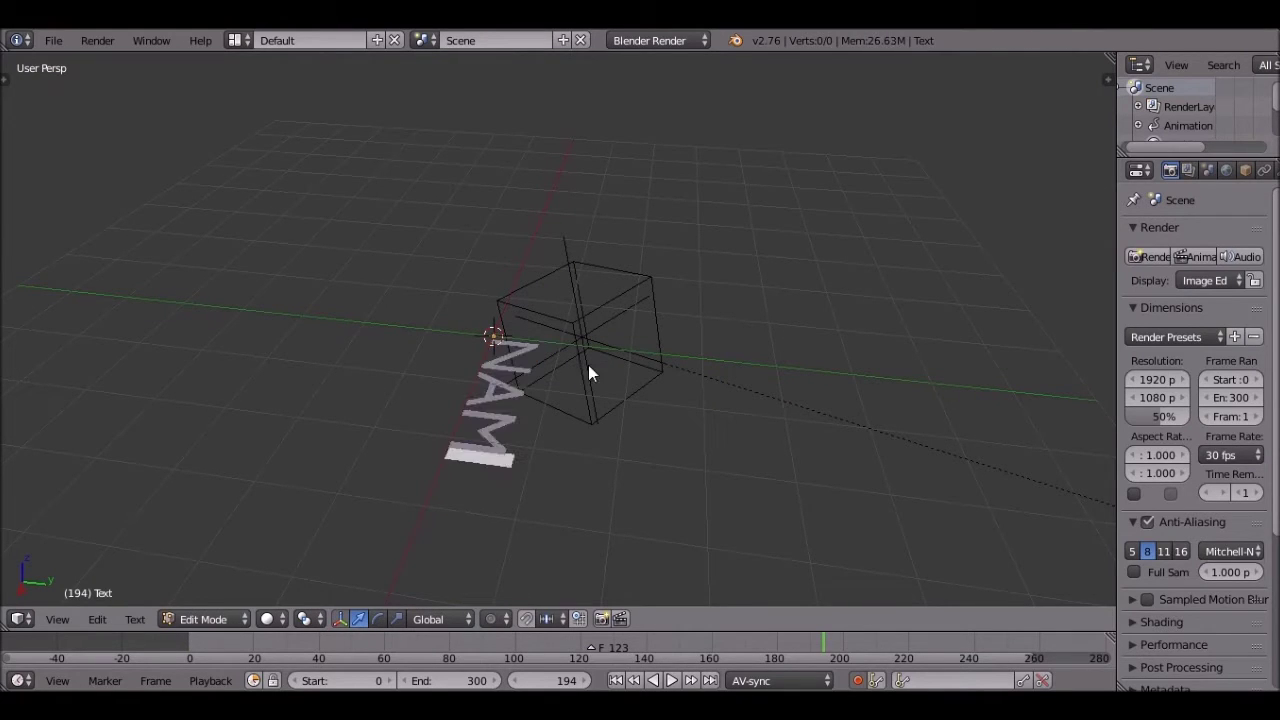
pyautogui.press('Tab')
# Step: Freely rotate the text object to stand it upright facing the camera
pyautogui.press('r')
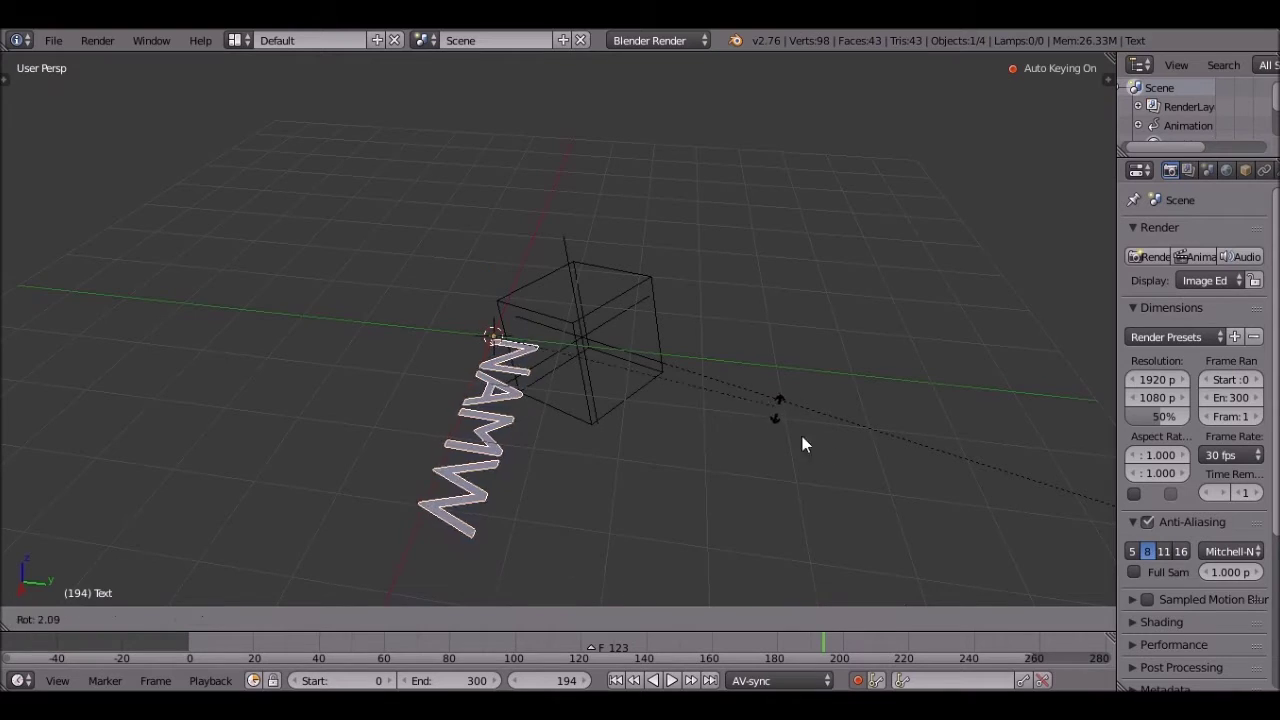
pyautogui.press('r')
pyautogui.click(946, 595)
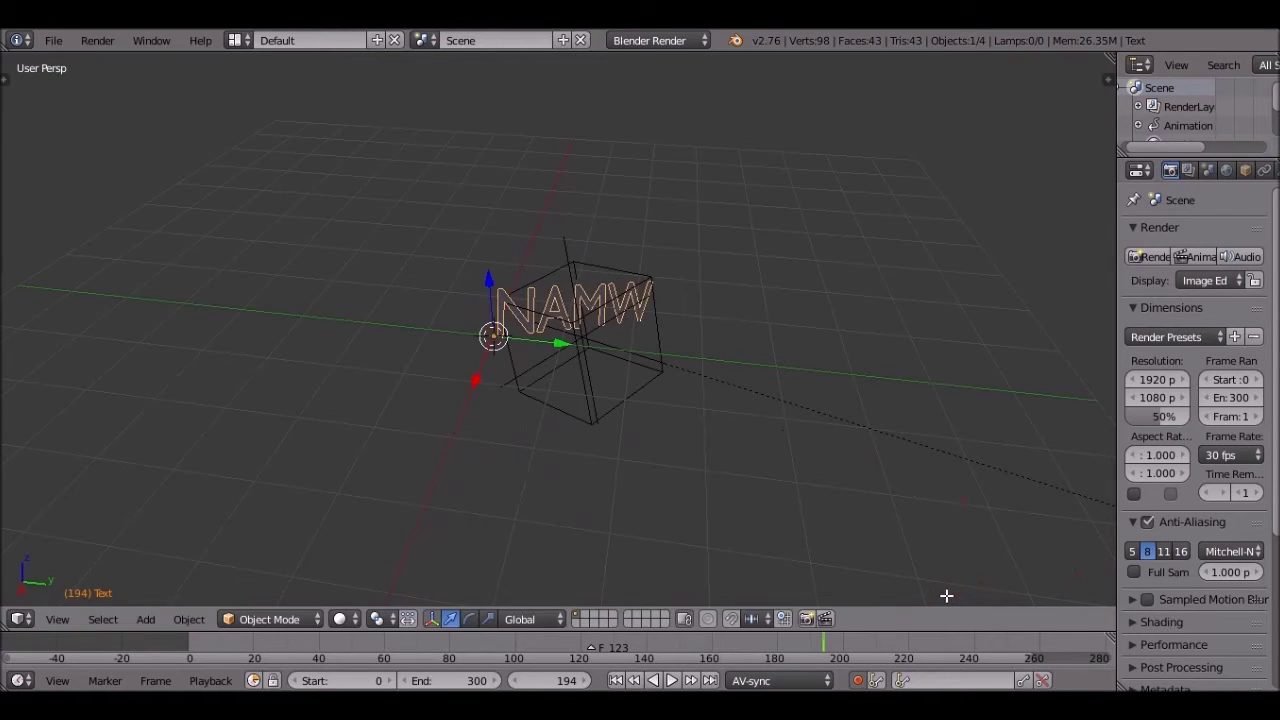
# Step: Correct the last letter of the text object so that it reads NAME
pyautogui.press('Tab')
pyautogui.press('BackSpace')
pyautogui.write('E')
pyautogui.press('Tab')
# Step: Load Space Comics.ttf from the Desktop folder as the text's regular font
pyautogui.scroll(-2, 1223, 178)
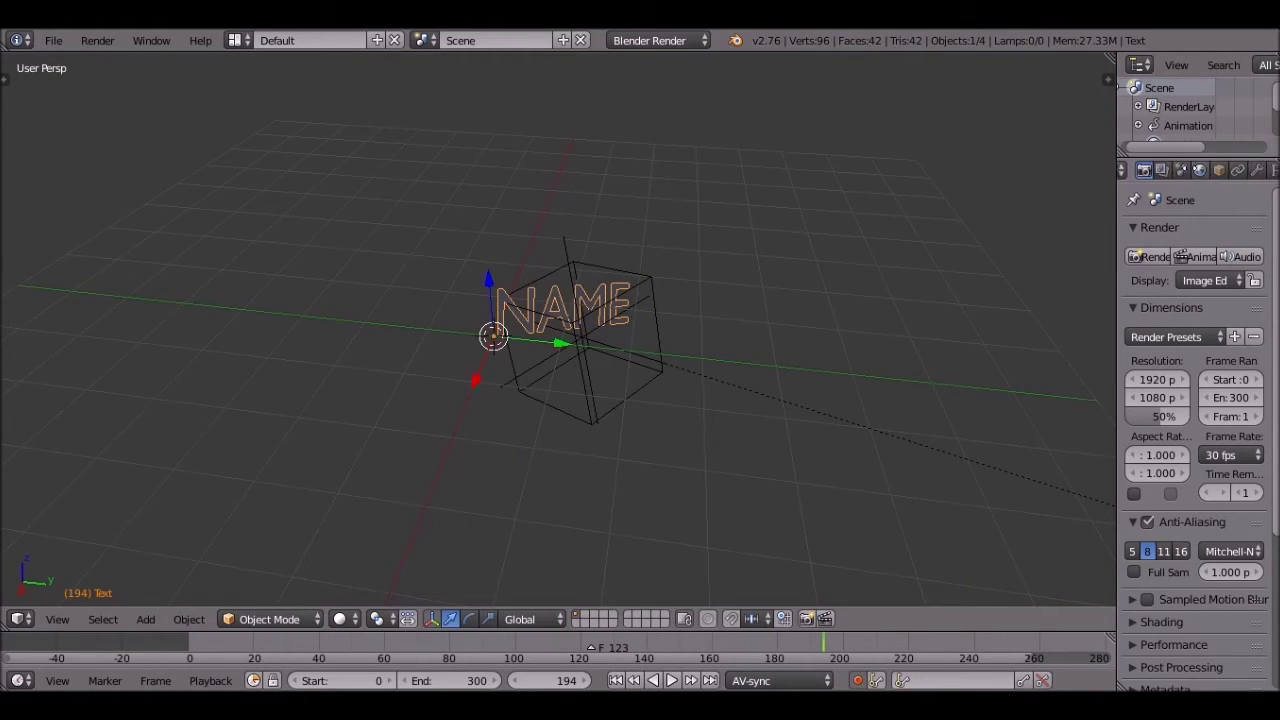
pyautogui.click(1272, 172)
pyautogui.click(1257, 171)
pyautogui.scroll(-3, 1203, 577)
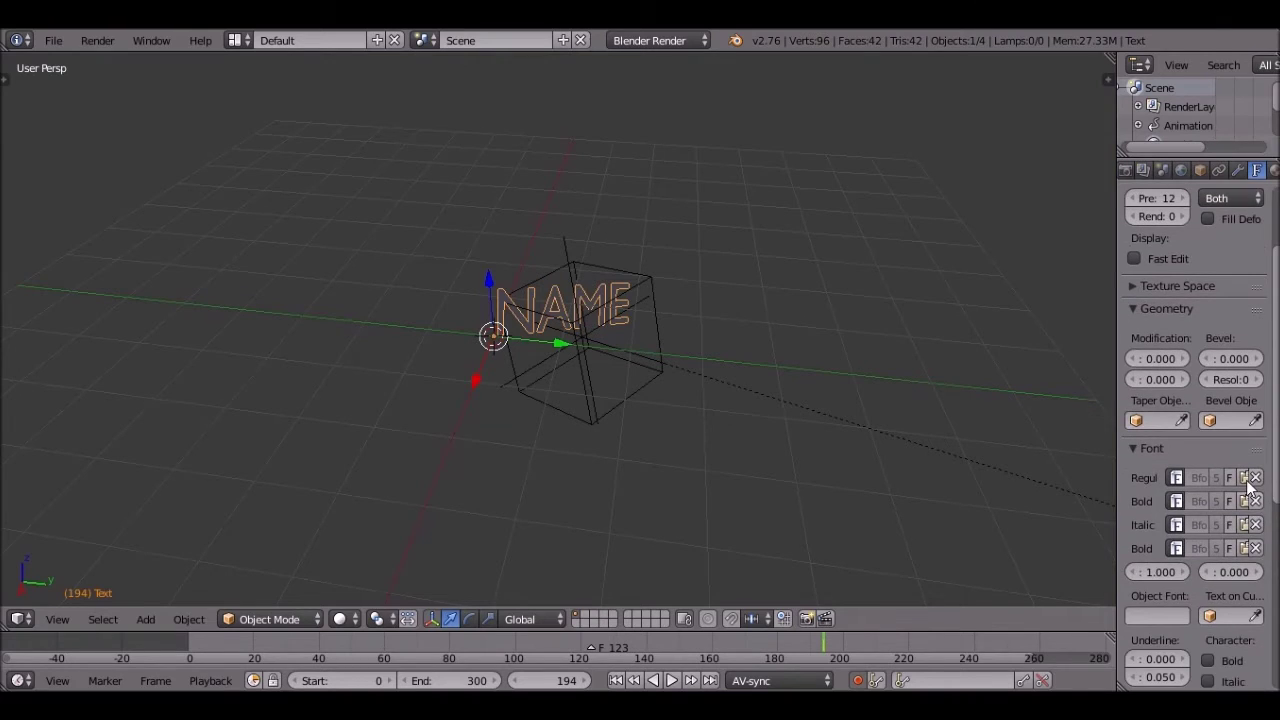
pyautogui.click(1247, 479)
pyautogui.click(71, 241)
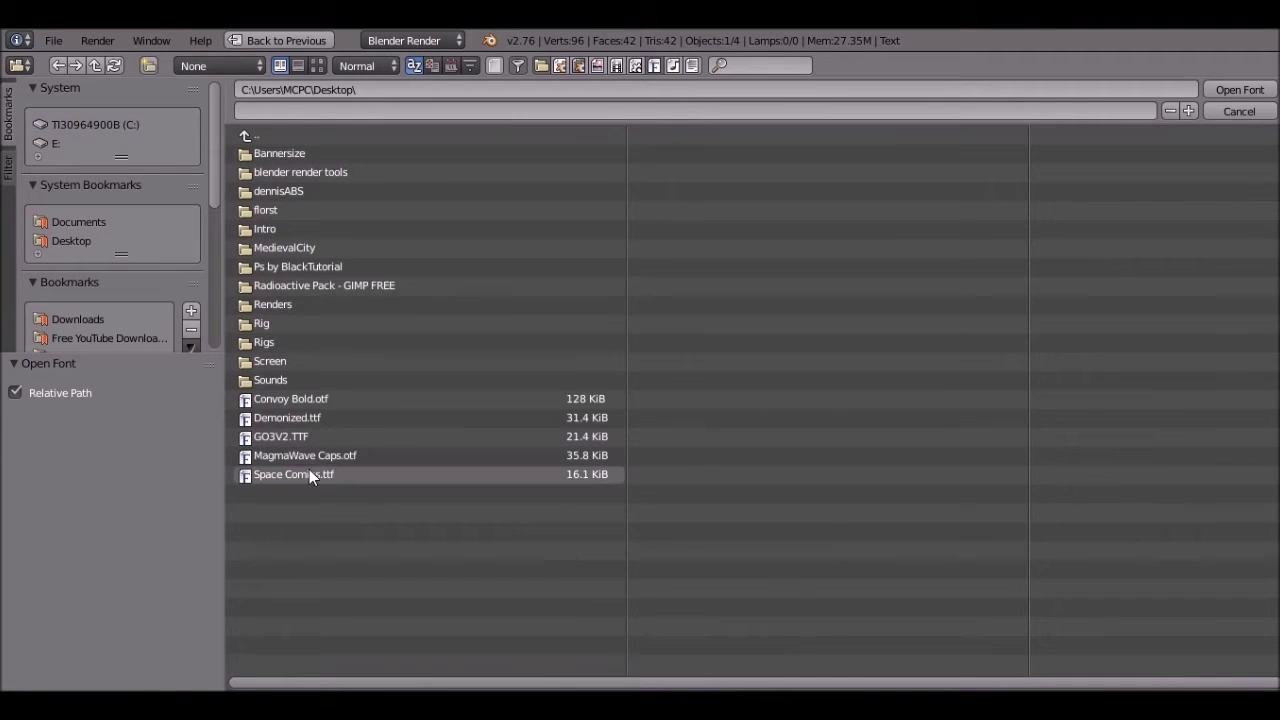
pyautogui.doubleClick(311, 473)
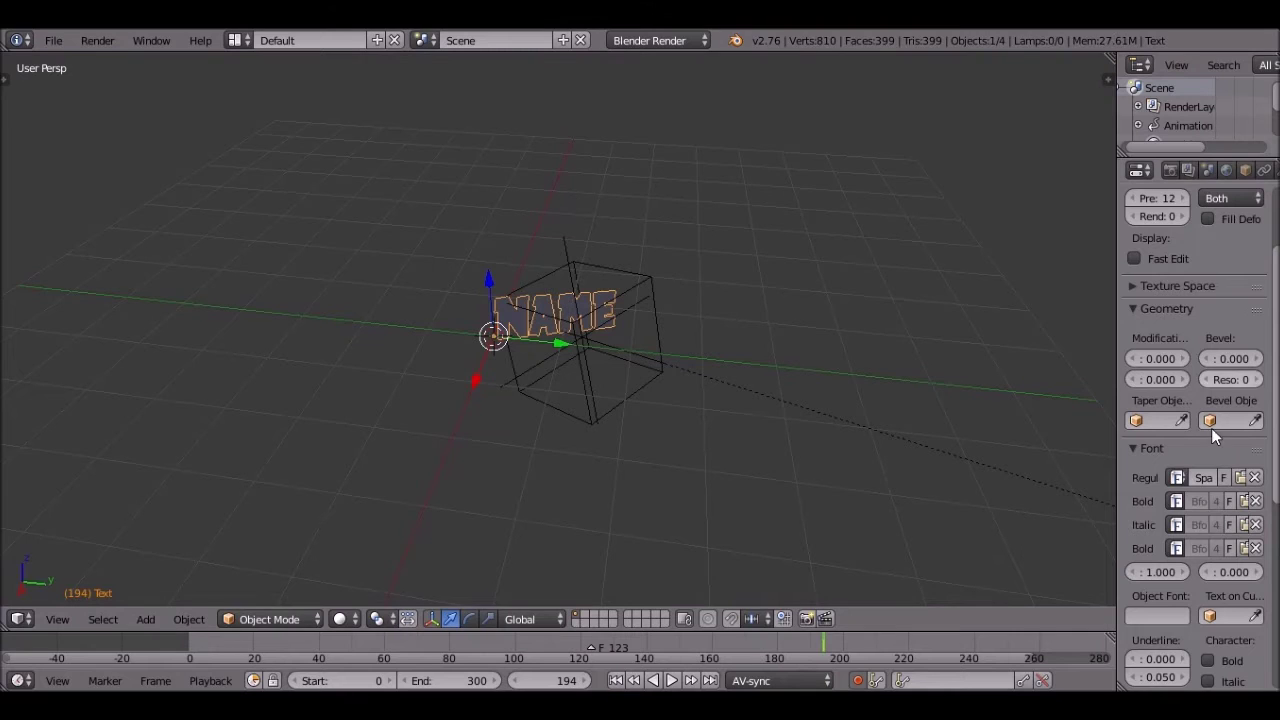
# Step: Centre-align the NAME text and extrude it by 0.125
pyautogui.scroll(-5, 1209, 640)
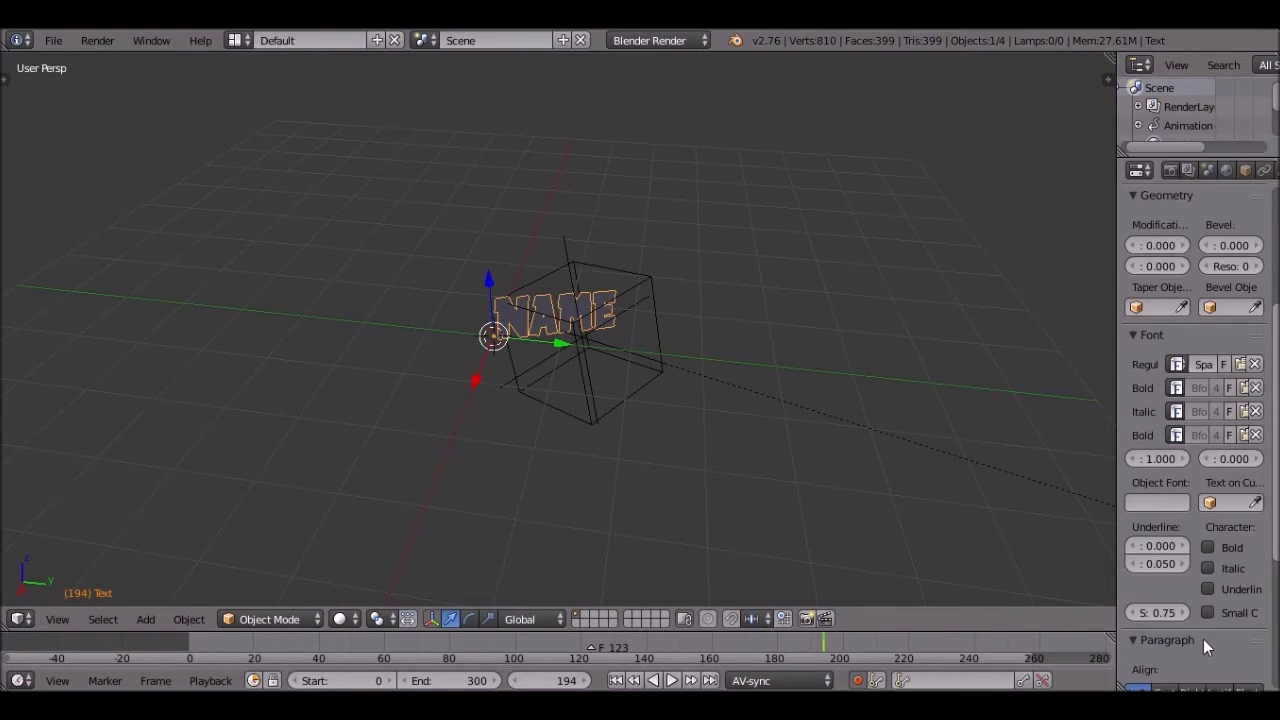
pyautogui.click(1163, 583)
pyautogui.scroll(4, 1200, 337)
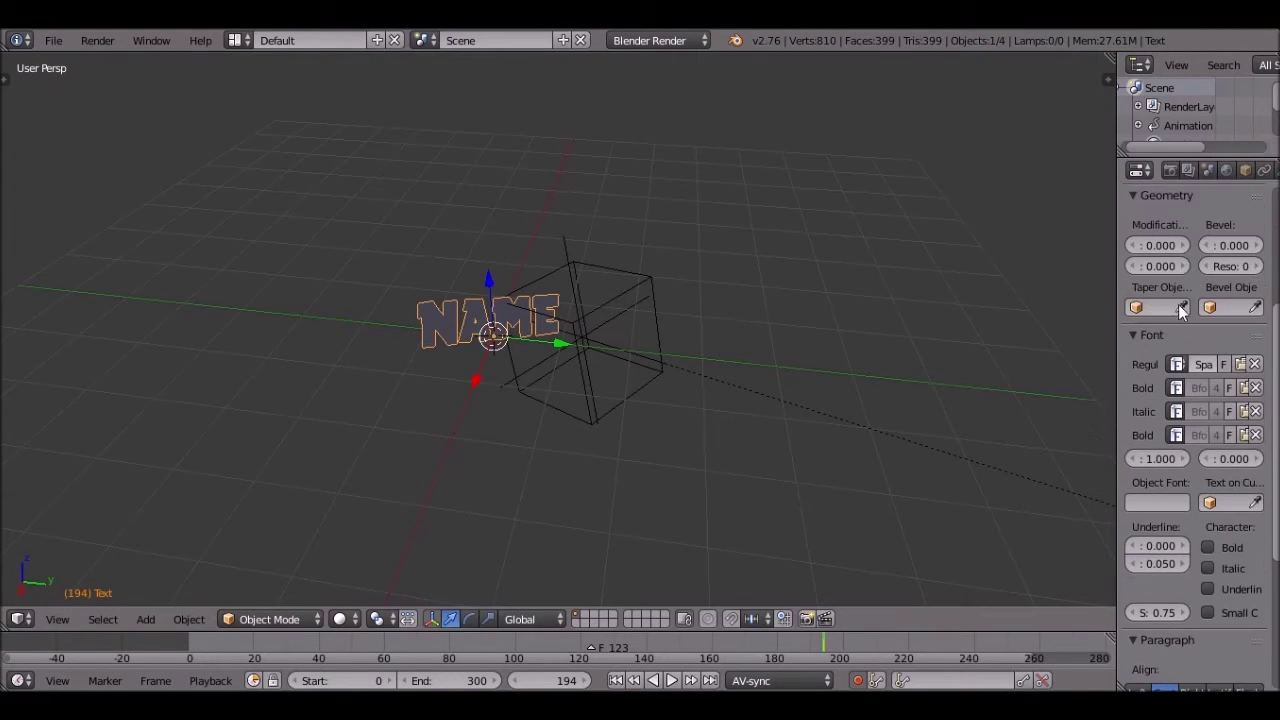
pyautogui.moveTo(1160, 266); pyautogui.dragTo(1215, 266)
# Step: Clear the text's rotation, stand it upright about the X axis and rotate it 90° about Z
pyautogui.moveTo(473, 360); pyautogui.dragTo(402, 330, button='middle')
pyautogui.hotkey('alt', 'r')
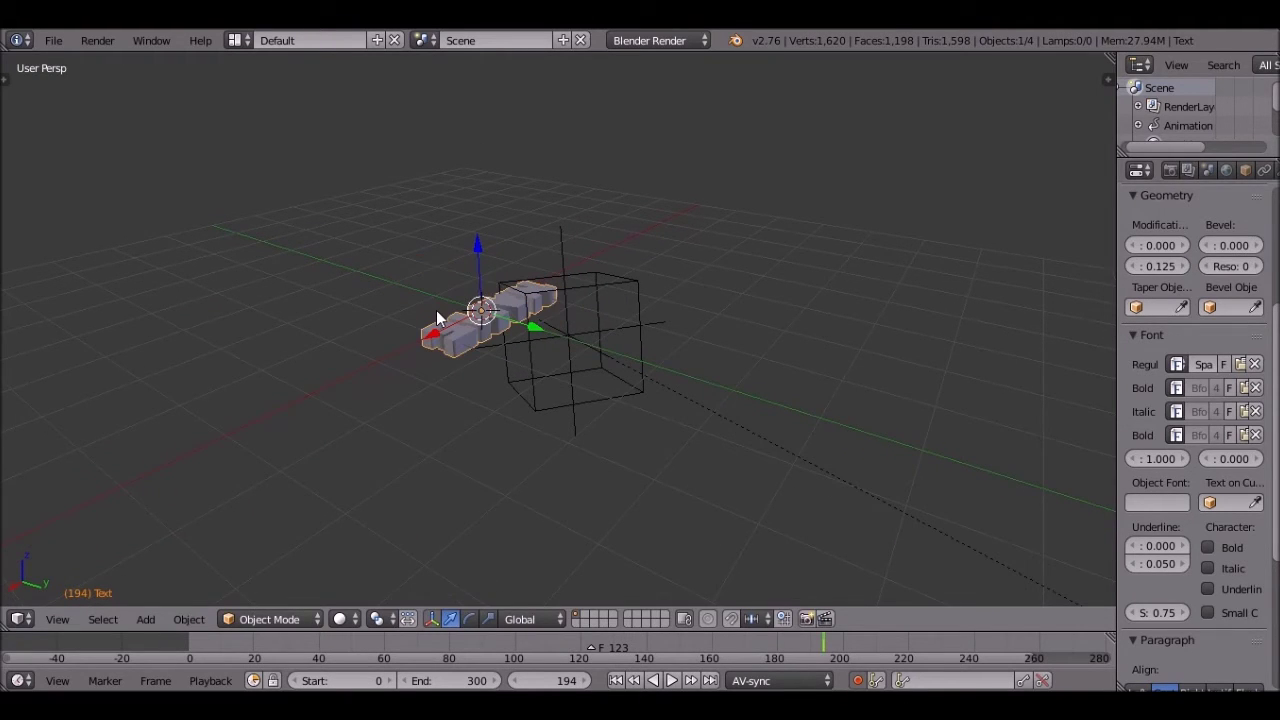
pyautogui.write('rx9')
pyautogui.press('Return')
pyautogui.write('rz90')
pyautogui.press('Return')
# Step: Look through the camera and play the animation with the text in view
pyautogui.press('KP_0')
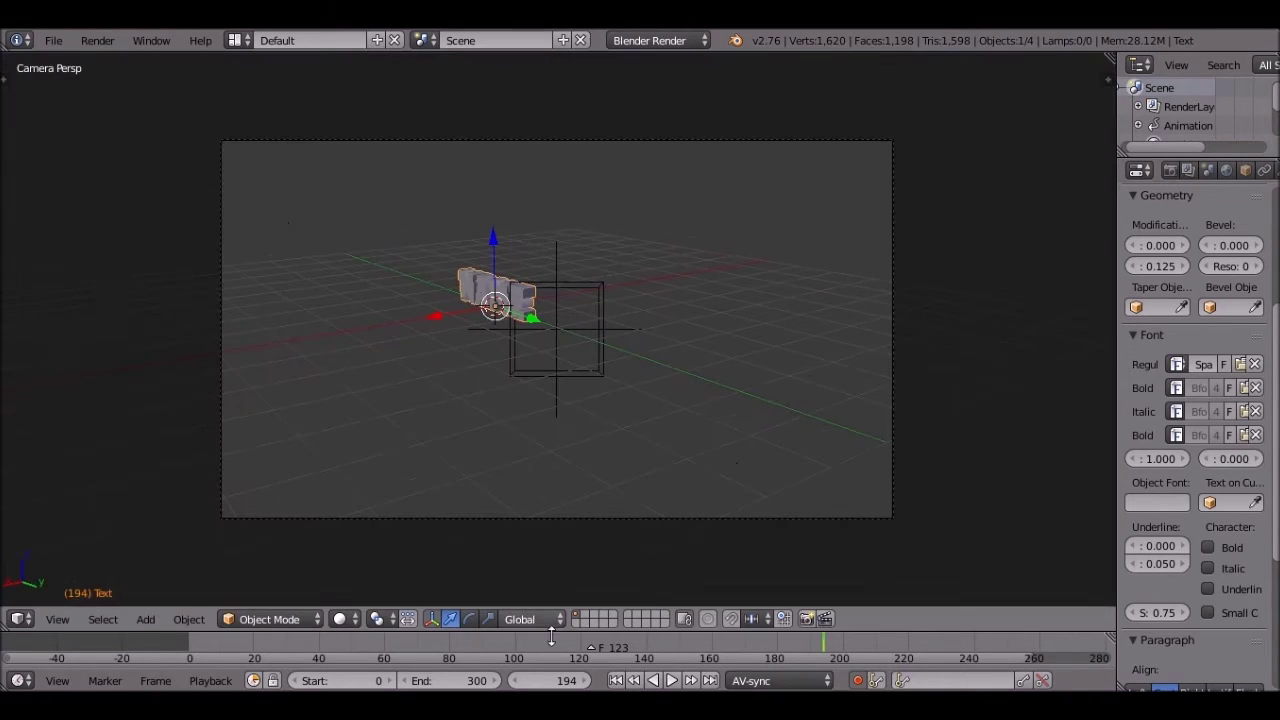
pyautogui.click(672, 681)
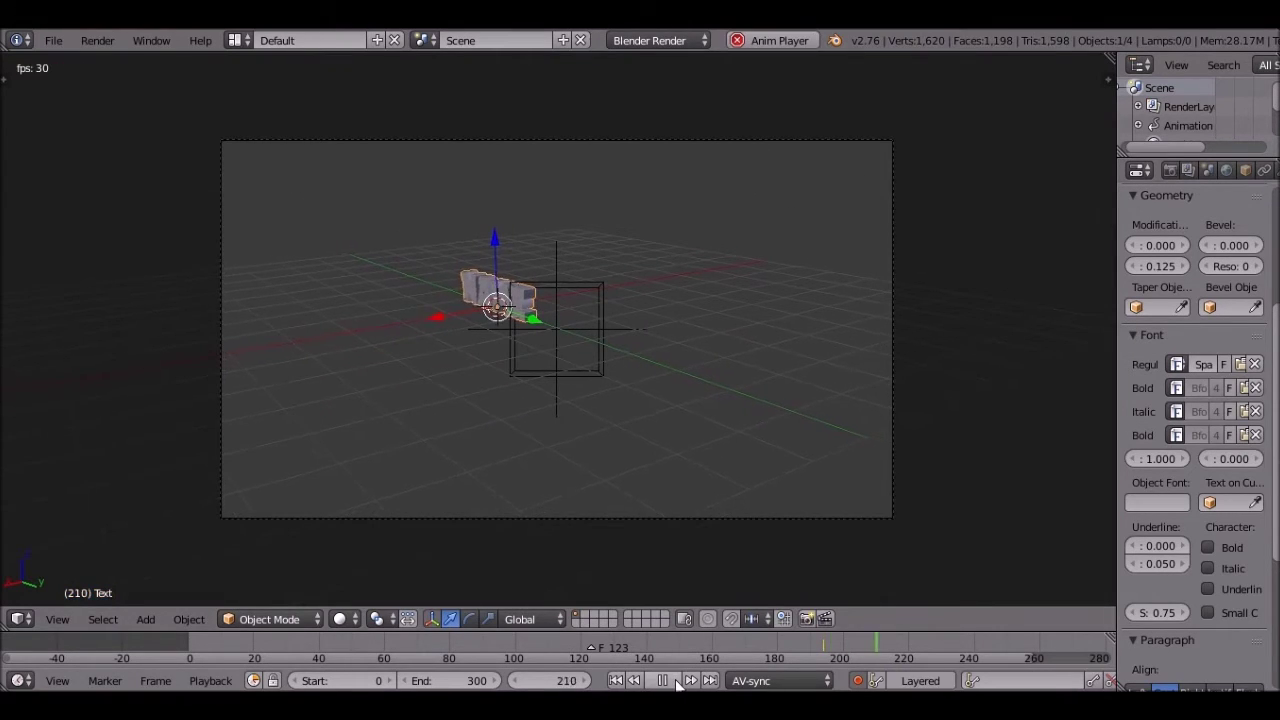
pyautogui.click(662, 681)
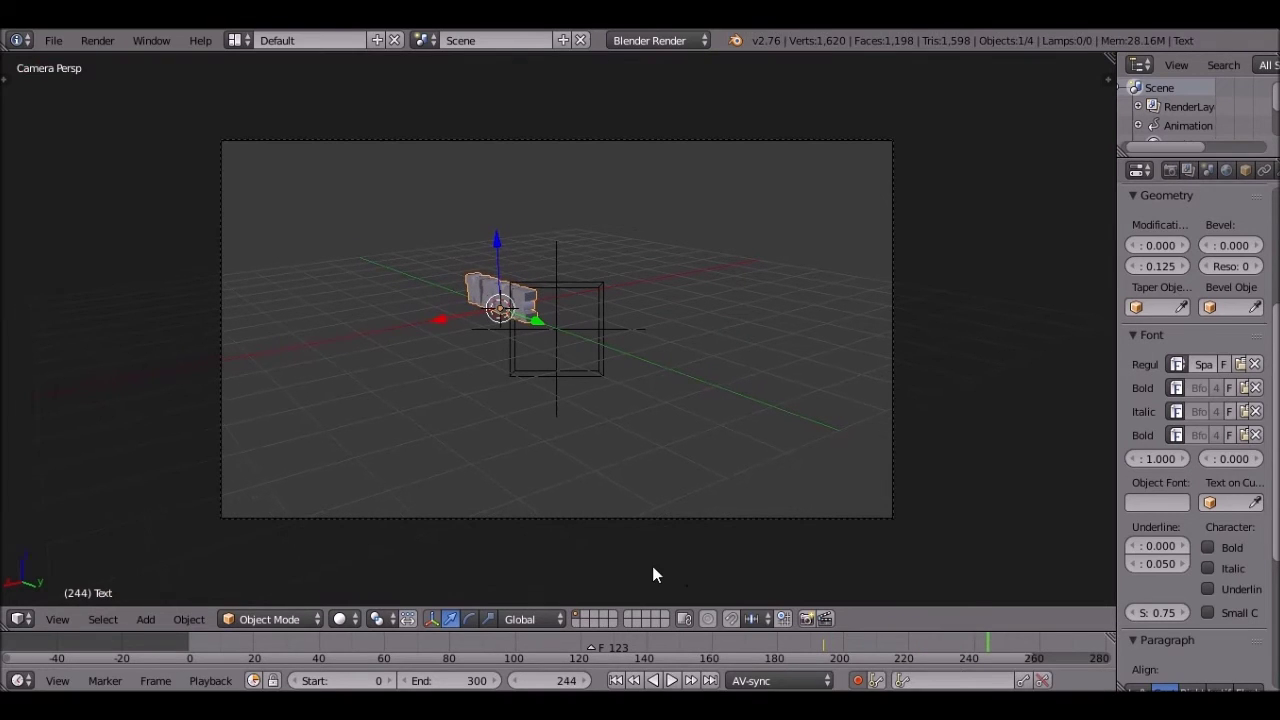
# Step: Select the lattice and show only the empty second scene layer
pyautogui.rightClick(600, 368)
pyautogui.scroll(3, 610, 534)
pyautogui.moveTo(576, 538); pyautogui.dragTo(584, 612, button='middle')
pyautogui.scroll(1, 584, 612)
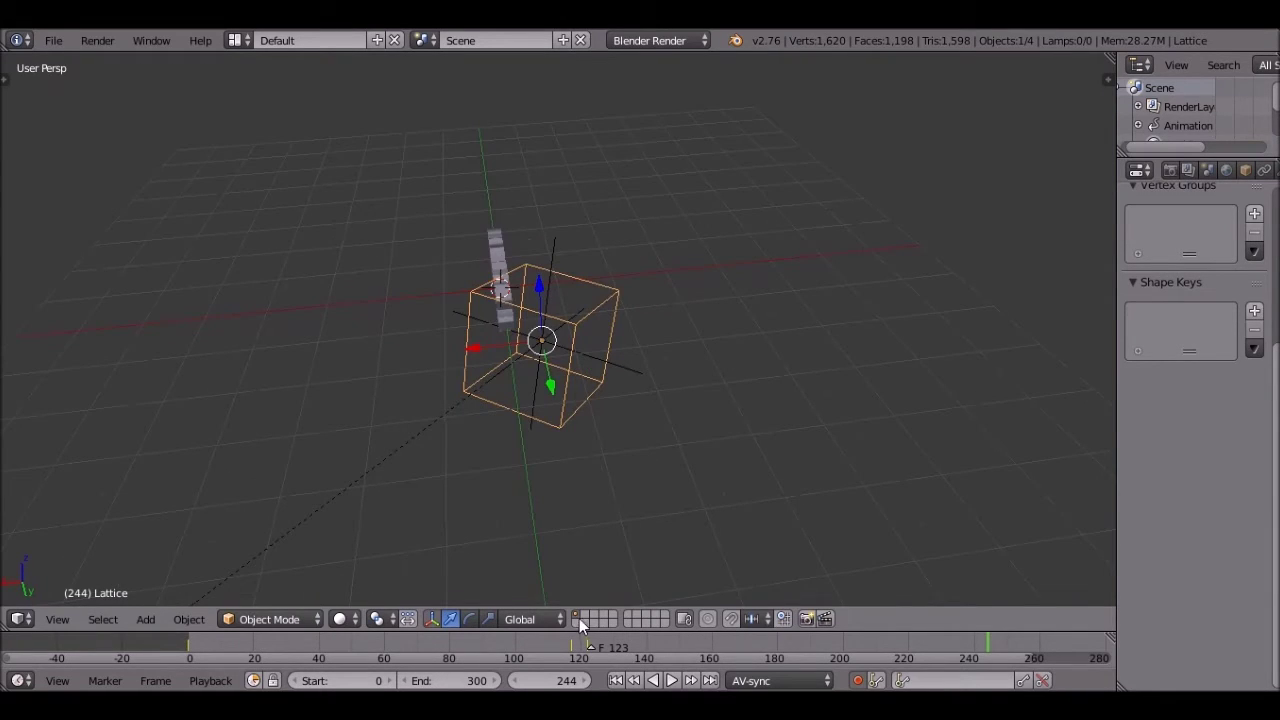
pyautogui.click(586, 617)
# Step: Rewind to frame 0 and enlarge the timeline area upwards to inspect the lattice's keyframes
pyautogui.scroll(-4, 681, 640)
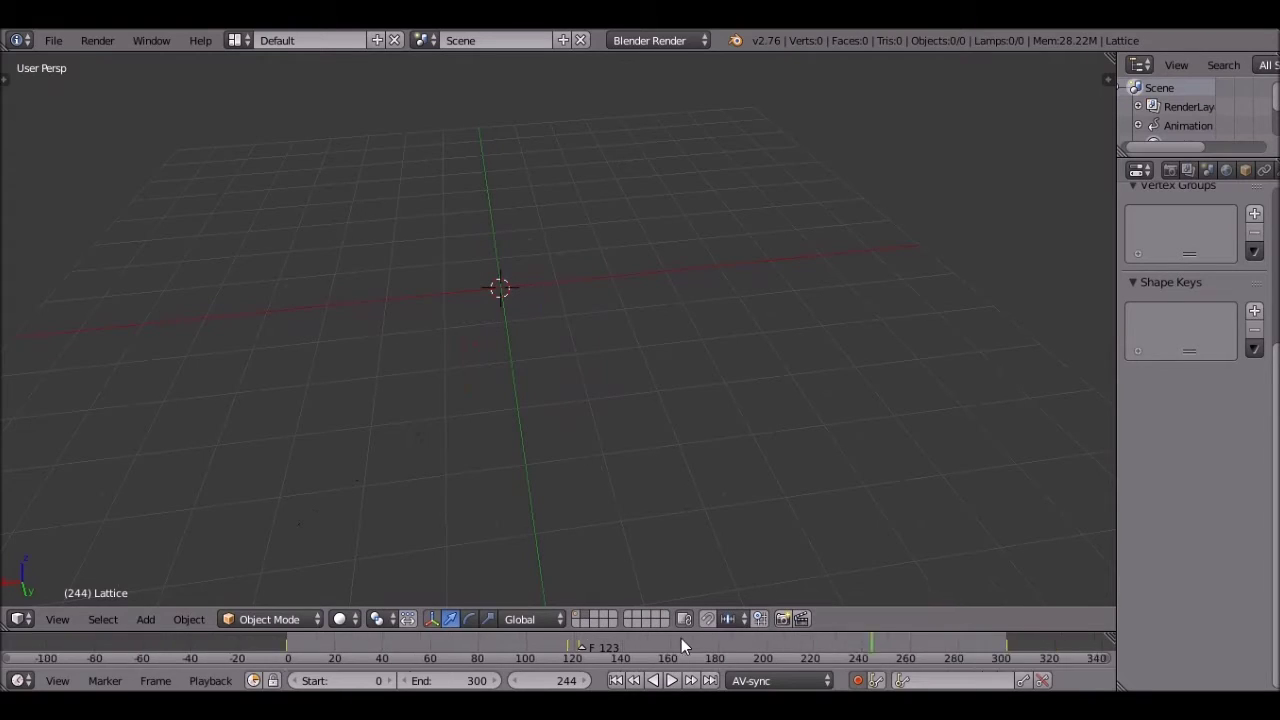
pyautogui.click(616, 681)
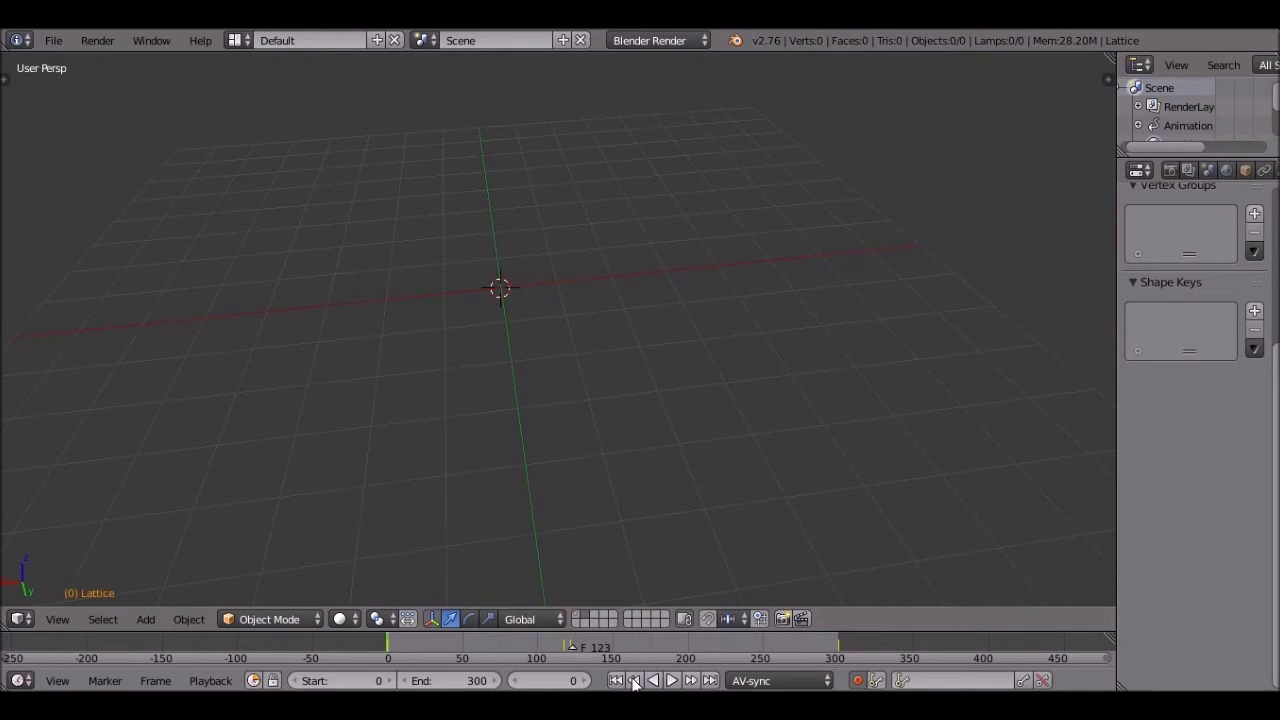
pyautogui.moveTo(743, 630); pyautogui.dragTo(751, 237)
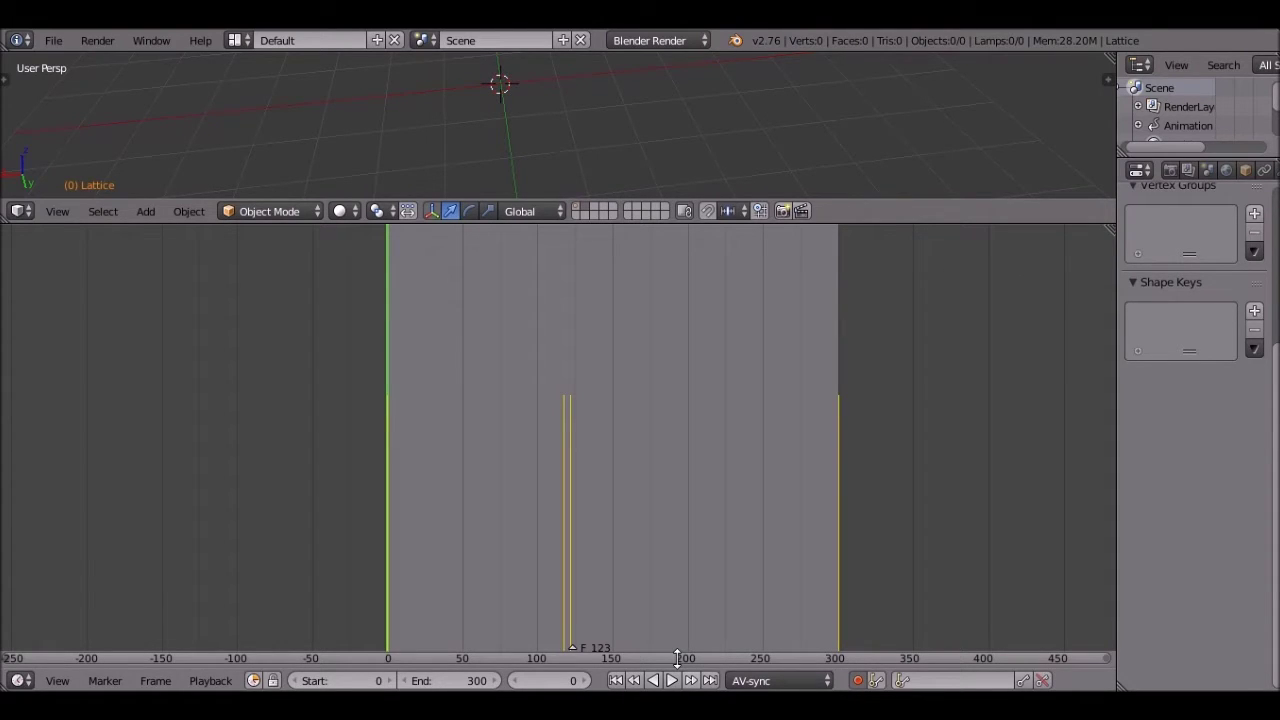
# Step: In the Video Editing layout, play the music track and add a marker on the beat at frame 136
pyautogui.click(247, 39)
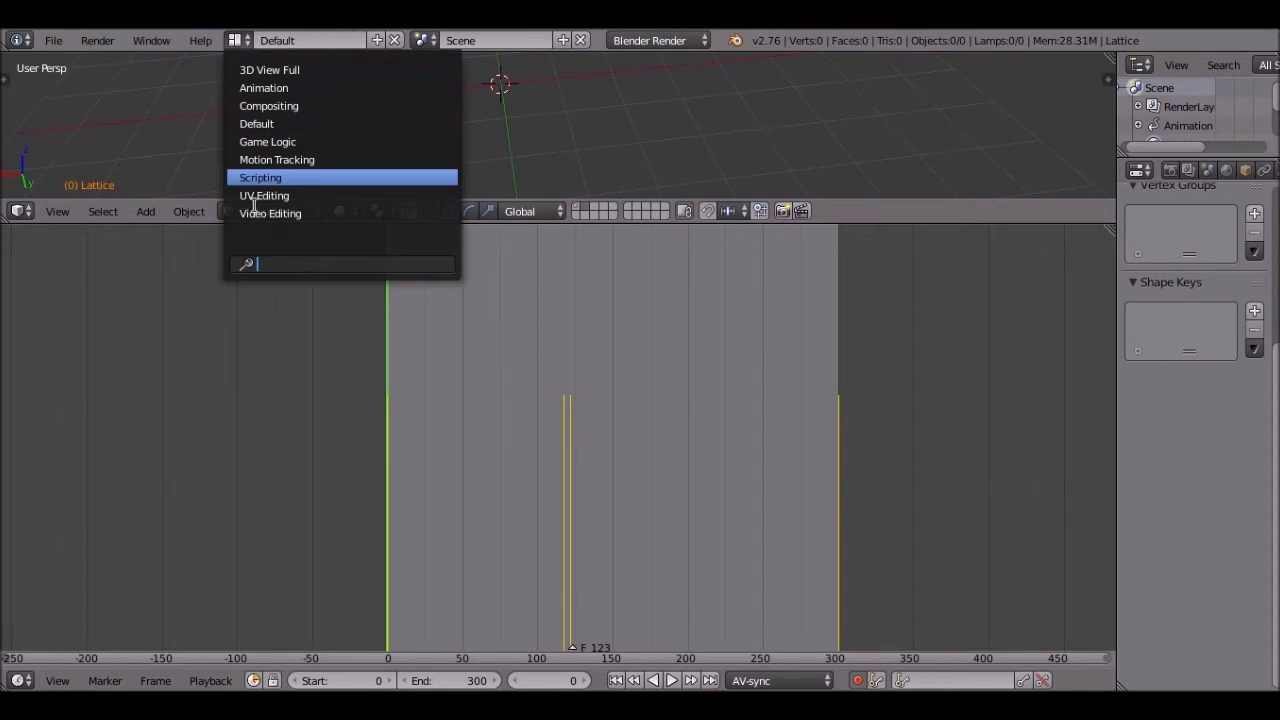
pyautogui.click(300, 212)
pyautogui.scroll(-5, 711, 491)
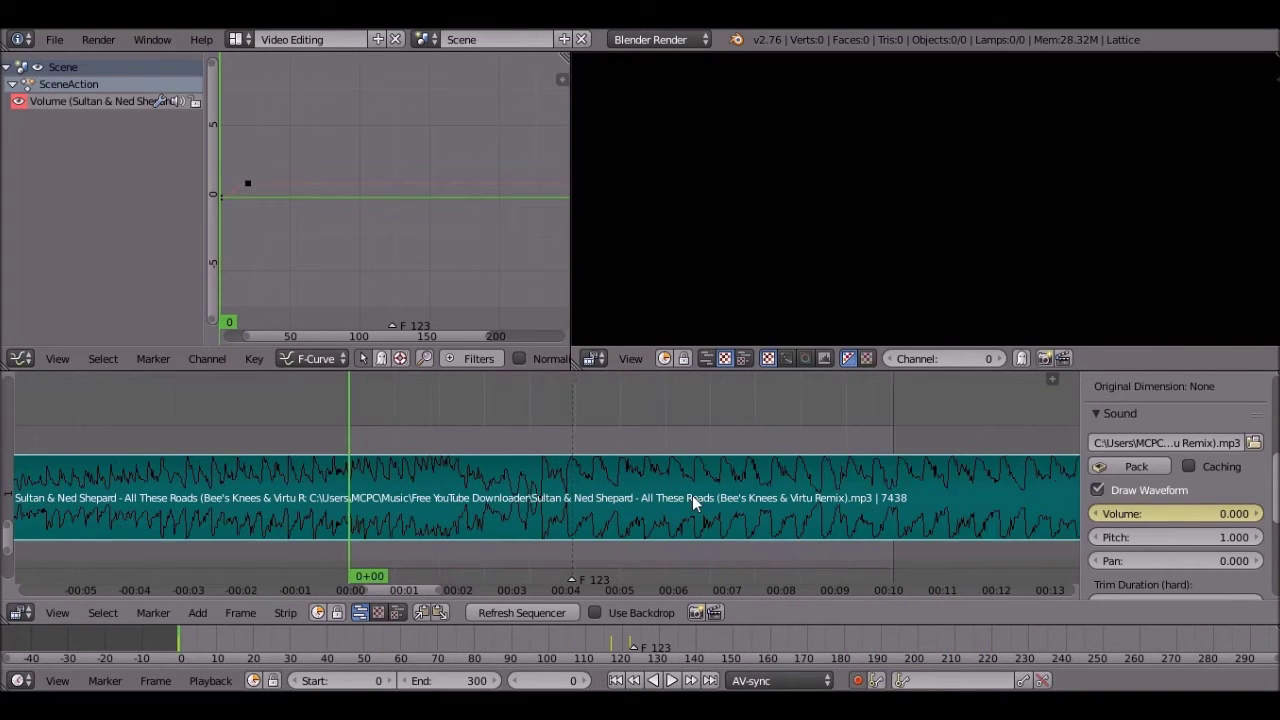
pyautogui.hotkey('alt', 'a')
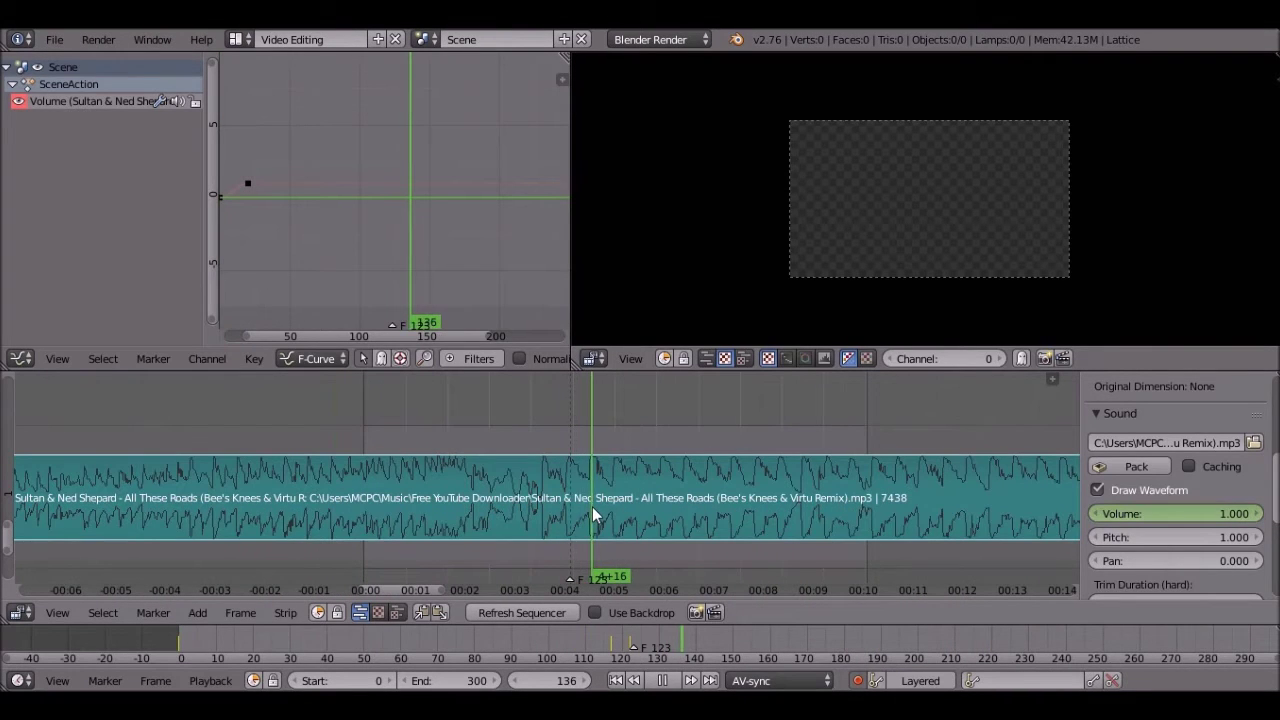
pyautogui.hotkey('alt', 'a')
pyautogui.press('m')
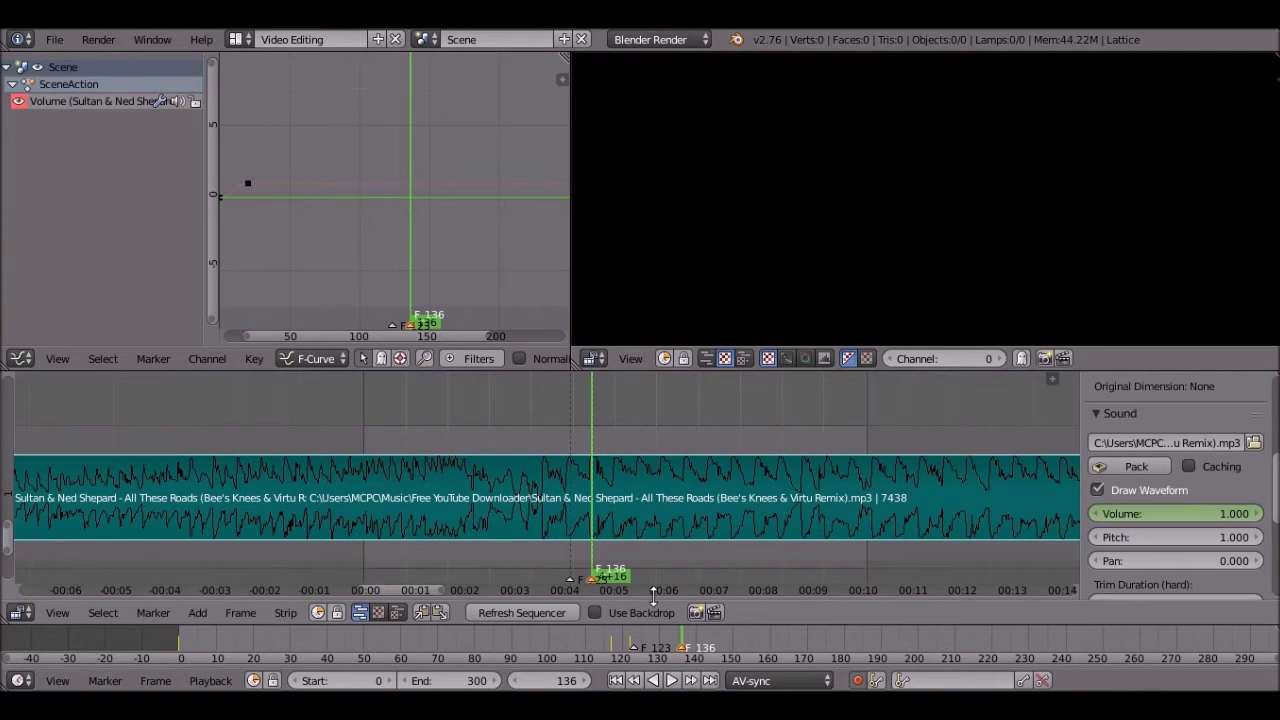
# Step: Play the track onward and add beat markers at frames 152, 165, 179, 192, 208, 221, 236, 249, 263, 277 and 291
pyautogui.click(617, 511)
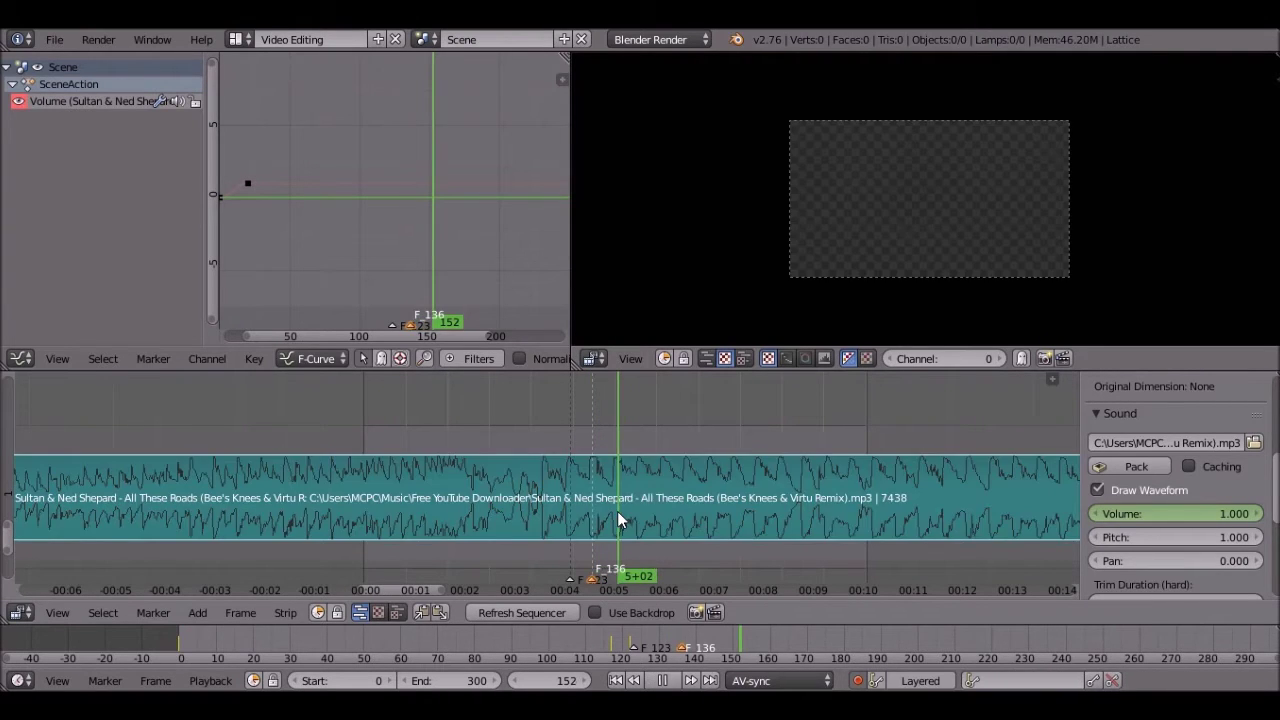
pyautogui.press('m')
pyautogui.click(640, 506)
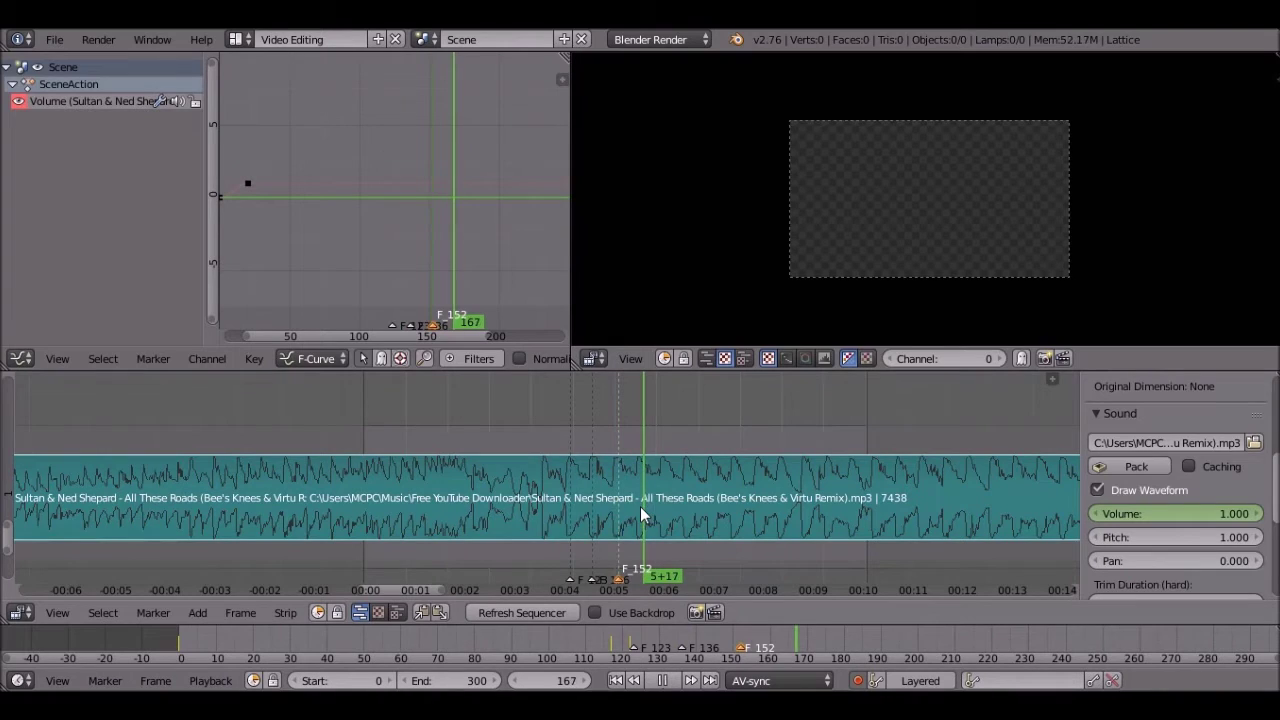
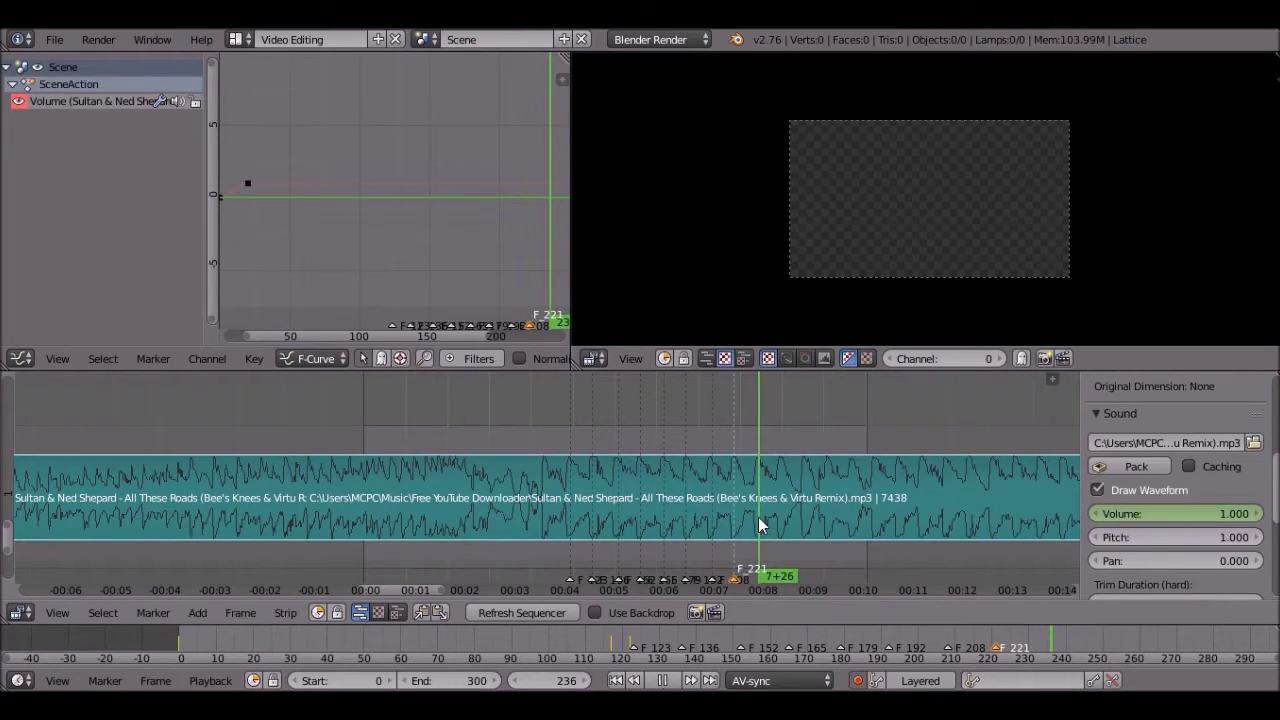
pyautogui.press('m')
pyautogui.press('m')
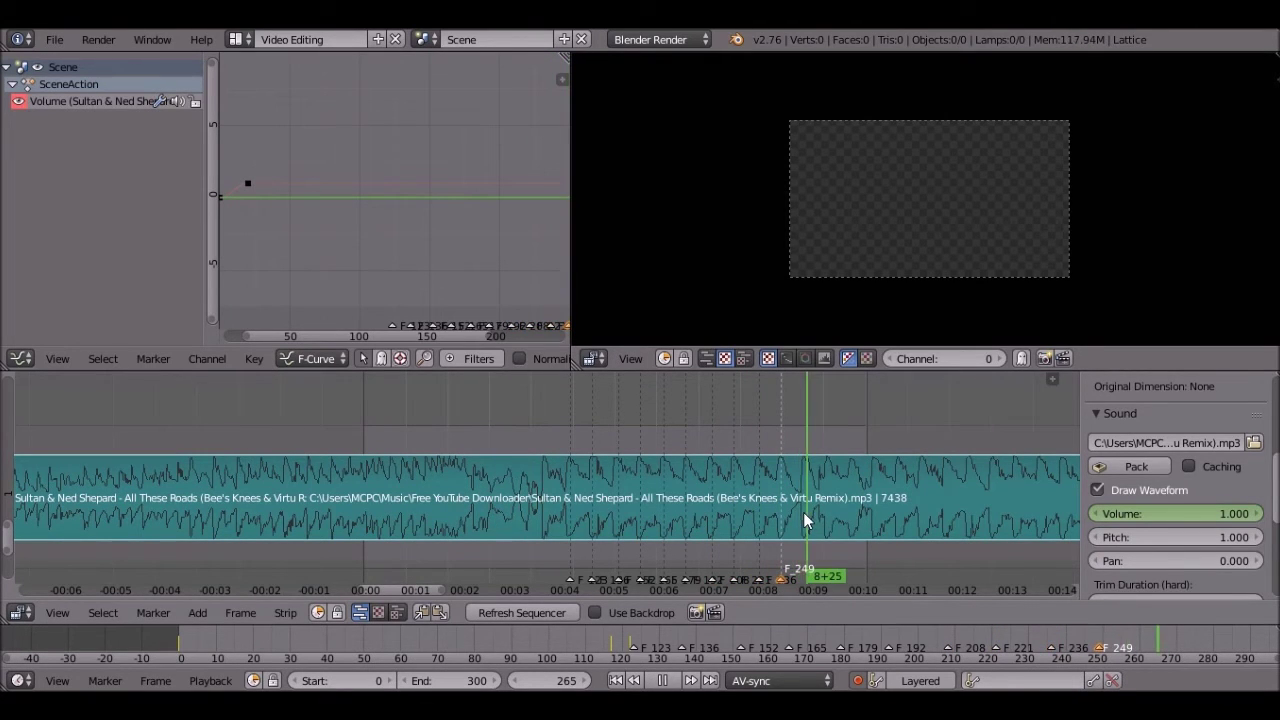
pyautogui.press('m')
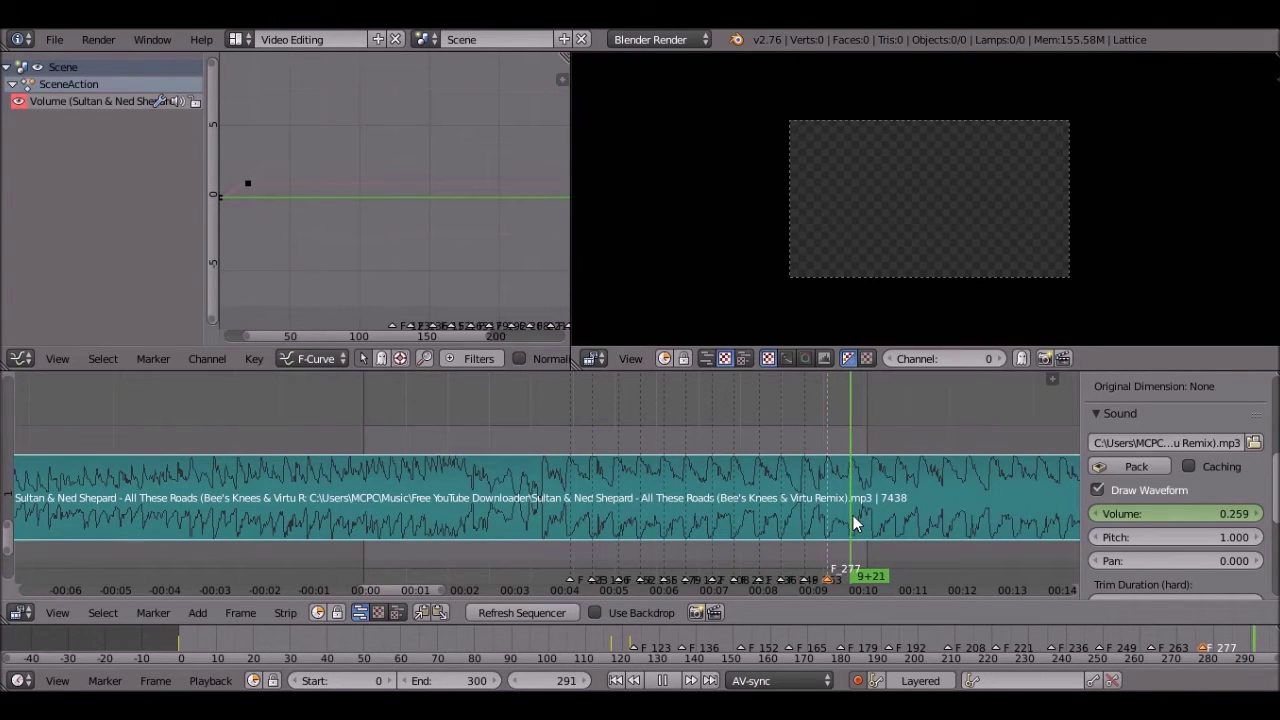
pyautogui.hotkey('alt', 'a')
pyautogui.press('m')
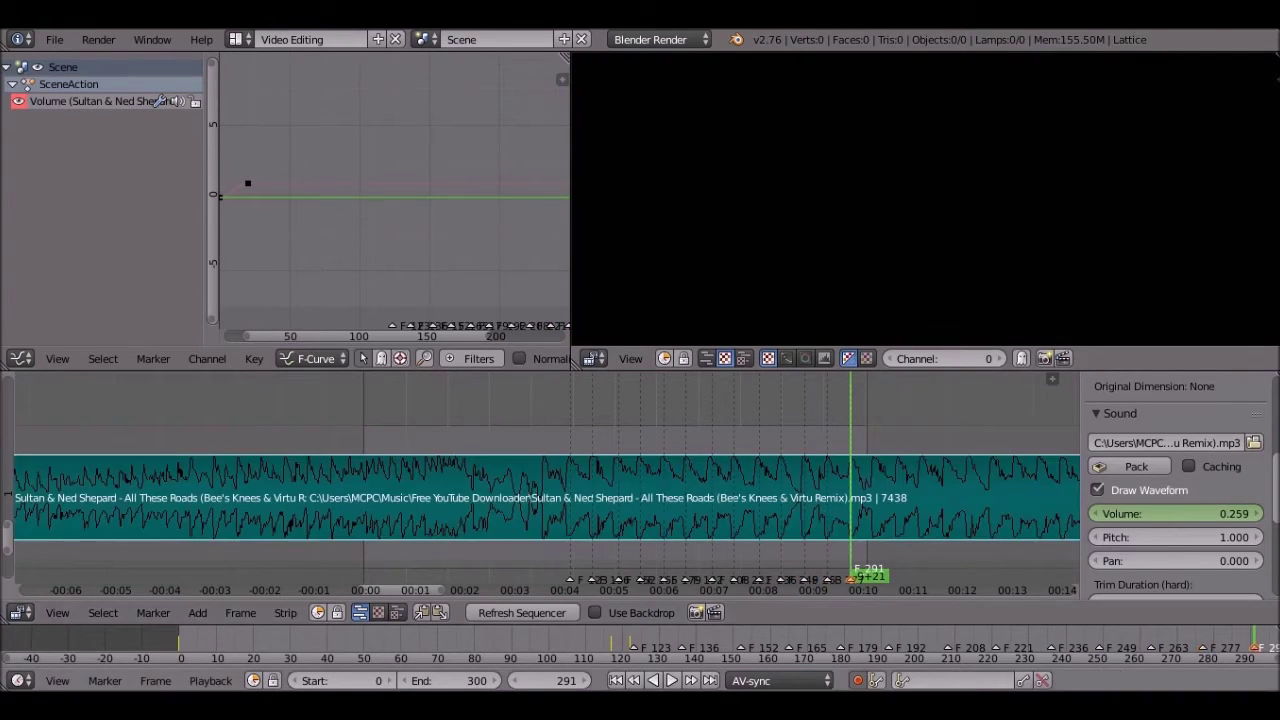
# Step: Play the music and compare the markers with the beats in the zoomed waveform, stopping playback when done
pyautogui.hotkey('alt', 'a')
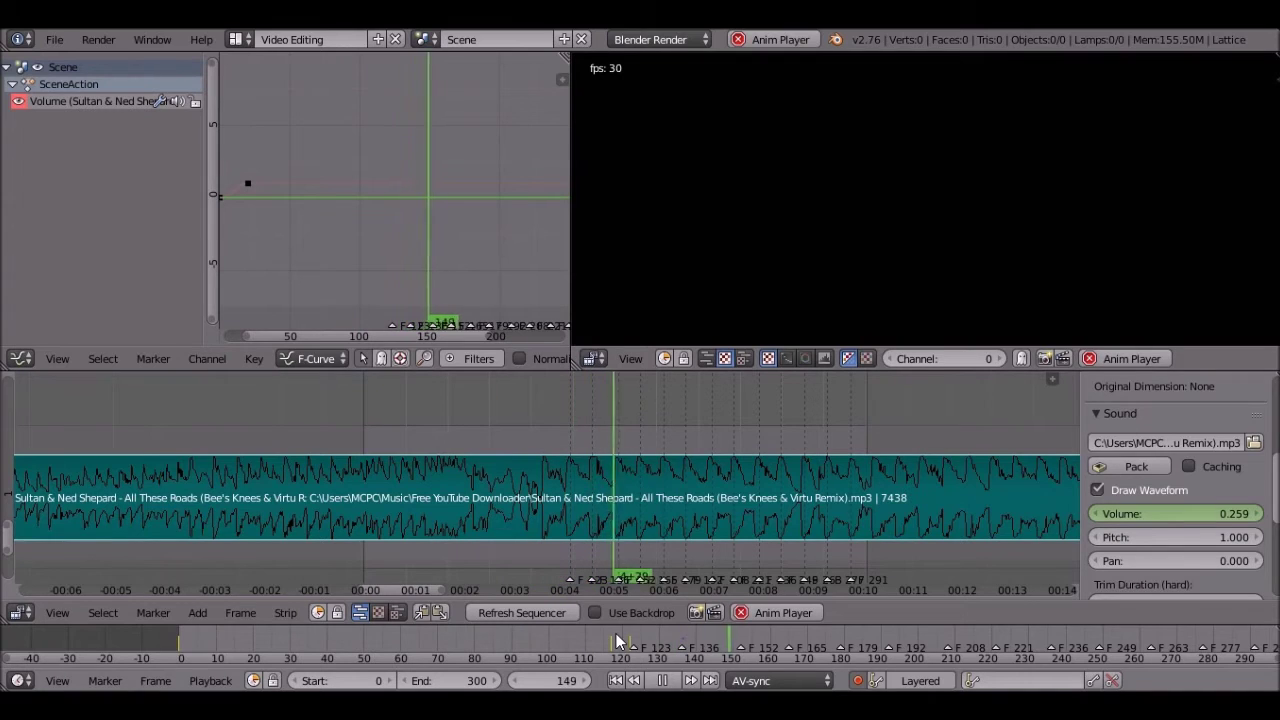
pyautogui.scroll(4, 521, 486)
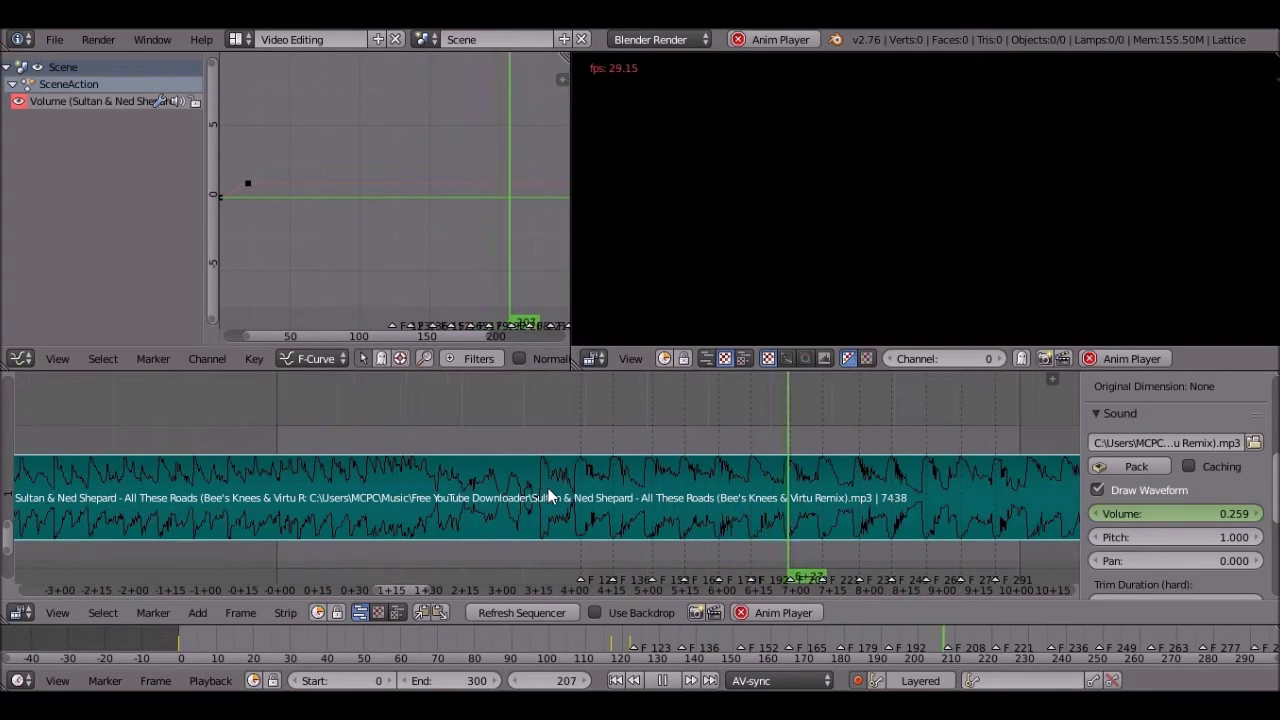
pyautogui.click(548, 488)
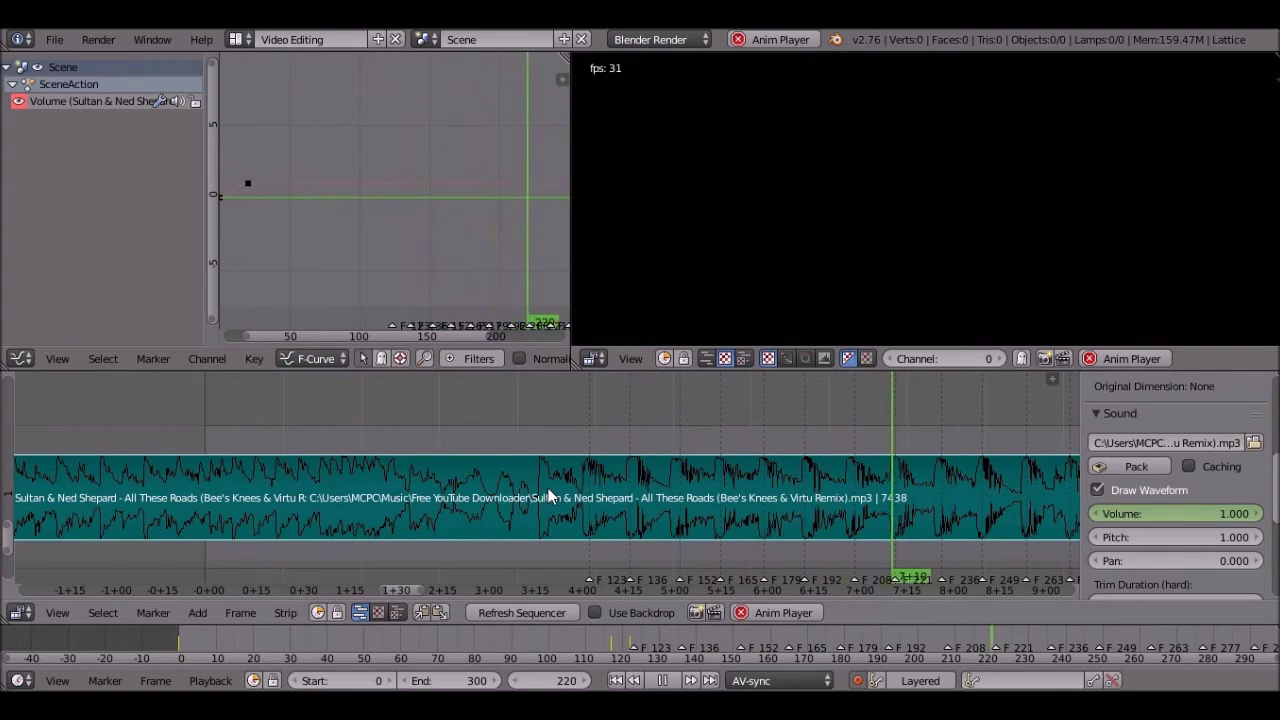
pyautogui.moveTo(779, 453); pyautogui.dragTo(598, 436, button='middle')
pyautogui.click(662, 681)
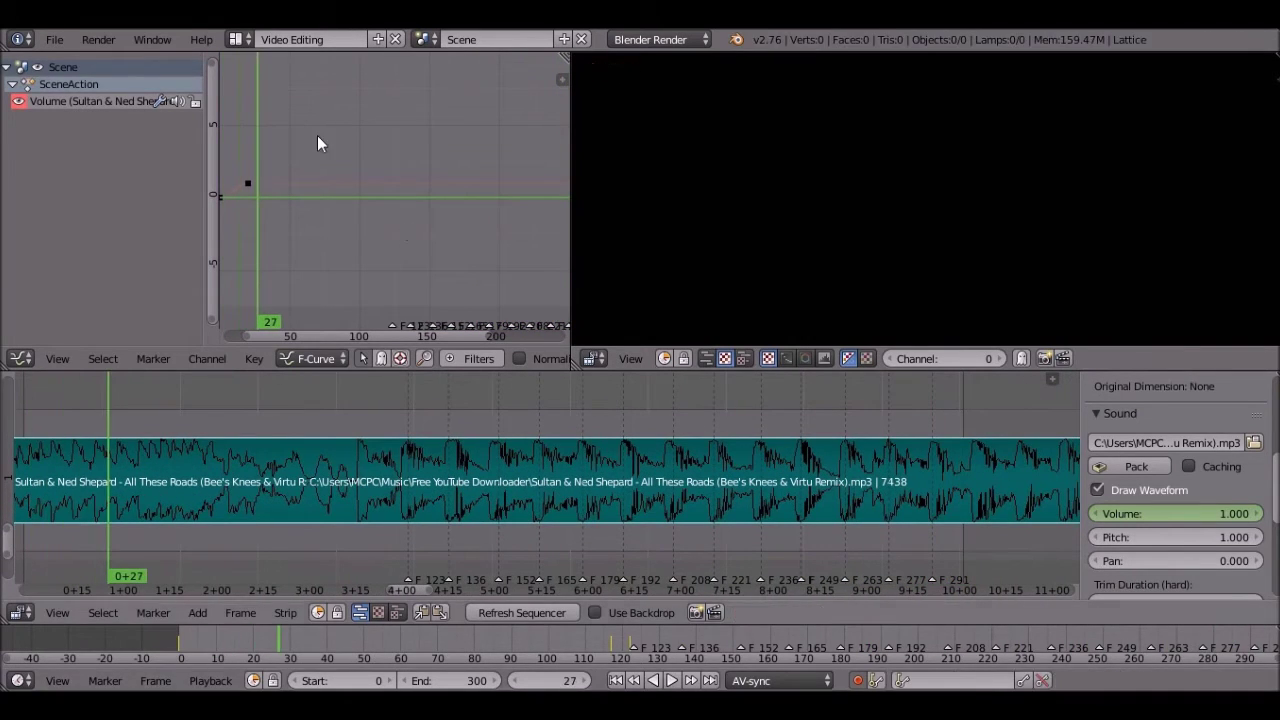
# Step: Switch to the Default screen layout, show the first scene layer and look through the camera
pyautogui.click(240, 40)
pyautogui.click(298, 140)
pyautogui.click(240, 39)
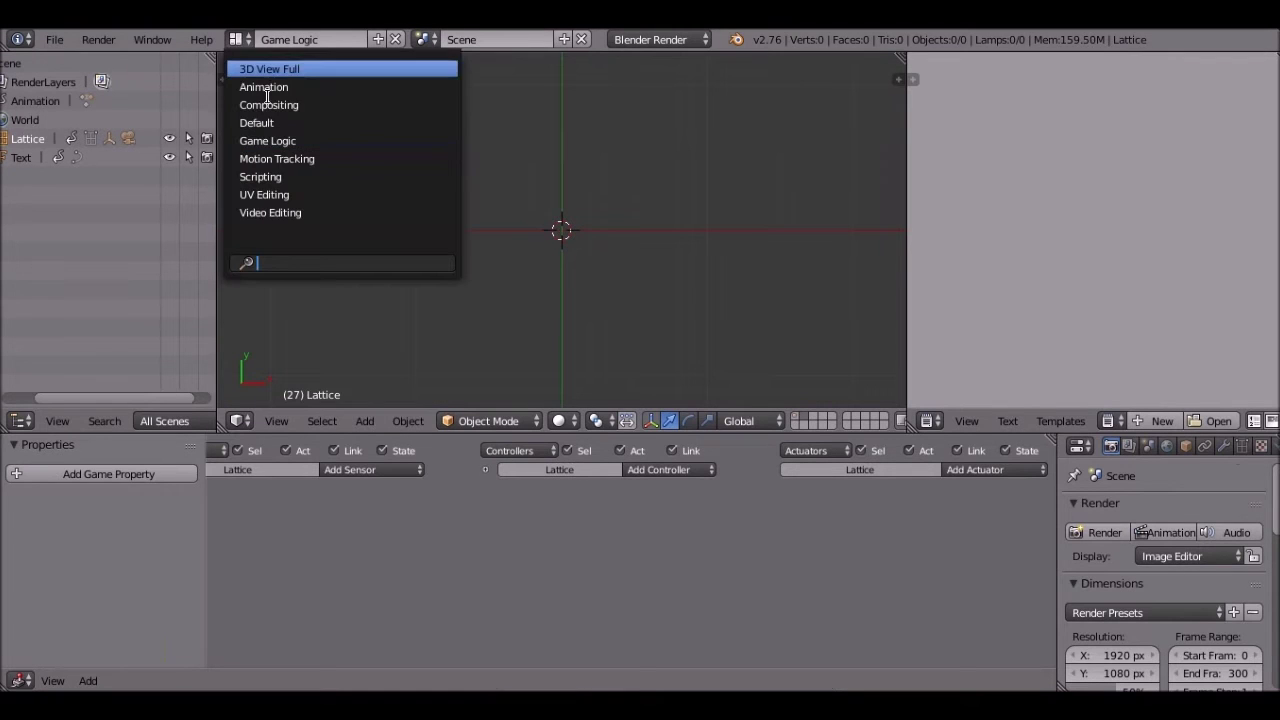
pyautogui.click(256, 122)
pyautogui.moveTo(607, 233); pyautogui.dragTo(640, 594)
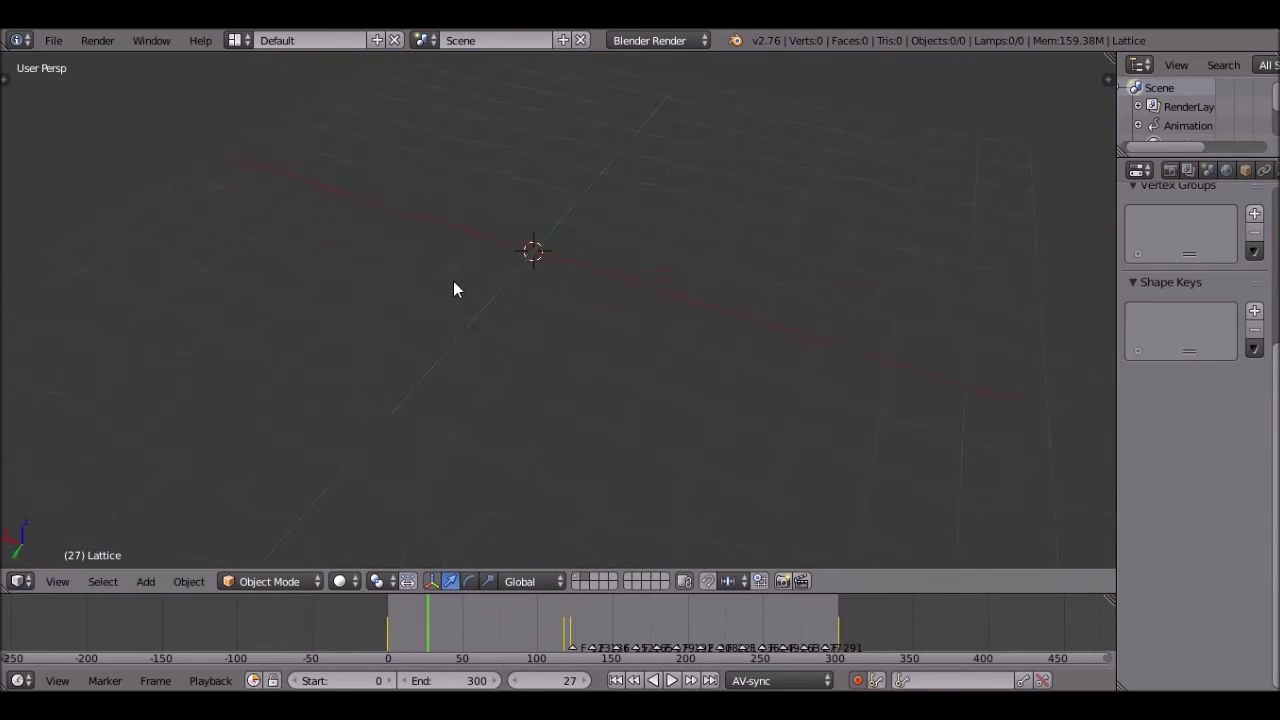
pyautogui.press('1')
pyautogui.press('KP_0')
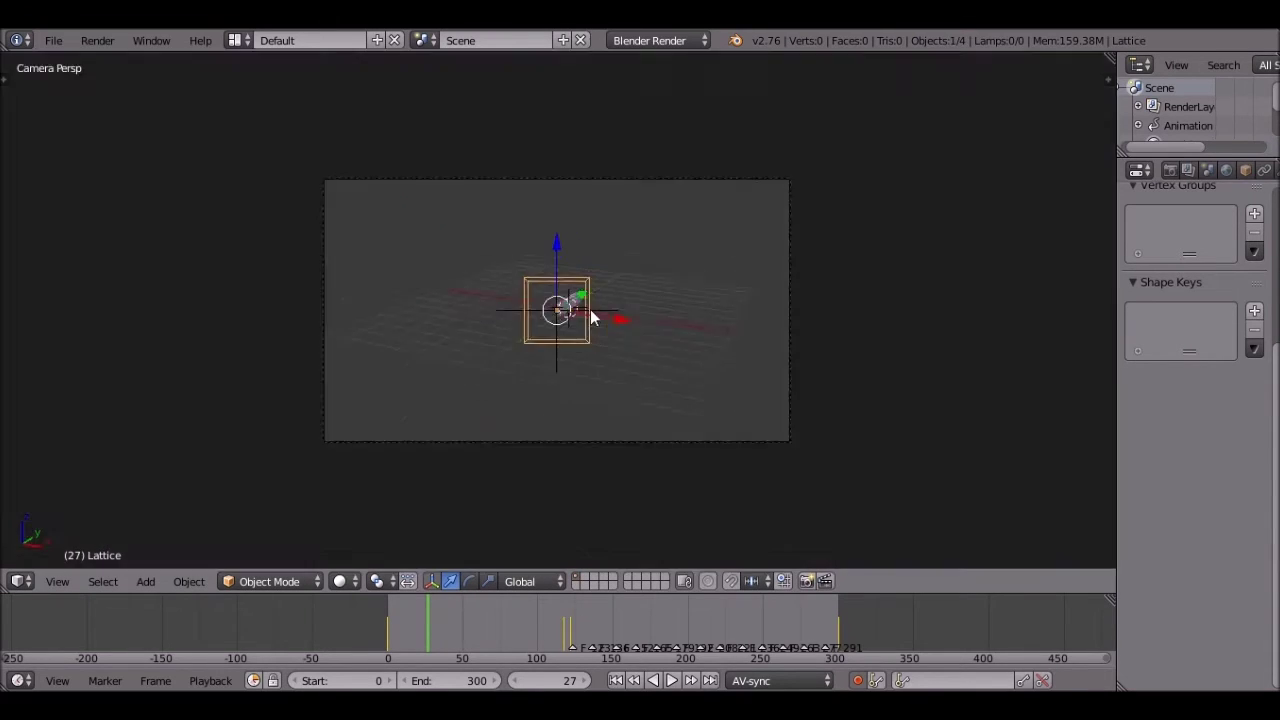
# Step: Select the empty, go to the marker at frame 123 and set the active keying set to LocRotScale
pyautogui.scroll(-3, 600, 311)
pyautogui.rightClick(666, 307)
pyautogui.scroll(4, 633, 602)
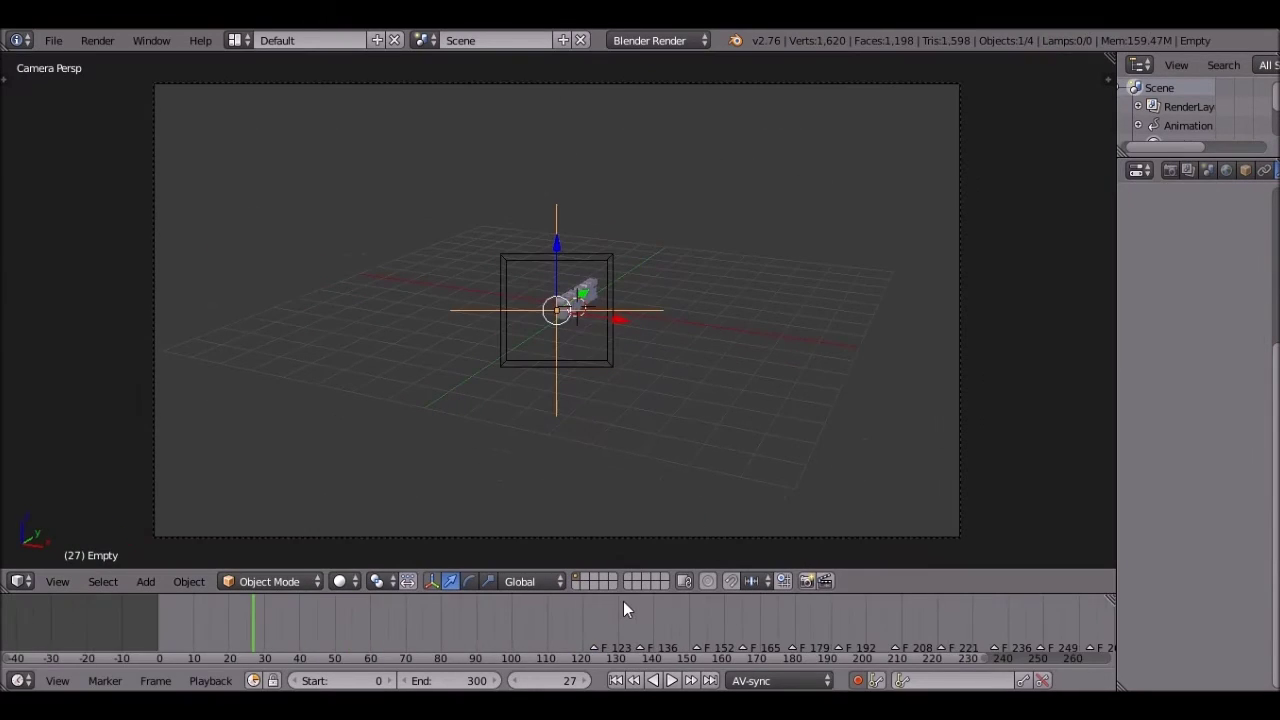
pyautogui.scroll(2, 623, 601)
pyautogui.moveTo(597, 611); pyautogui.dragTo(599, 612)
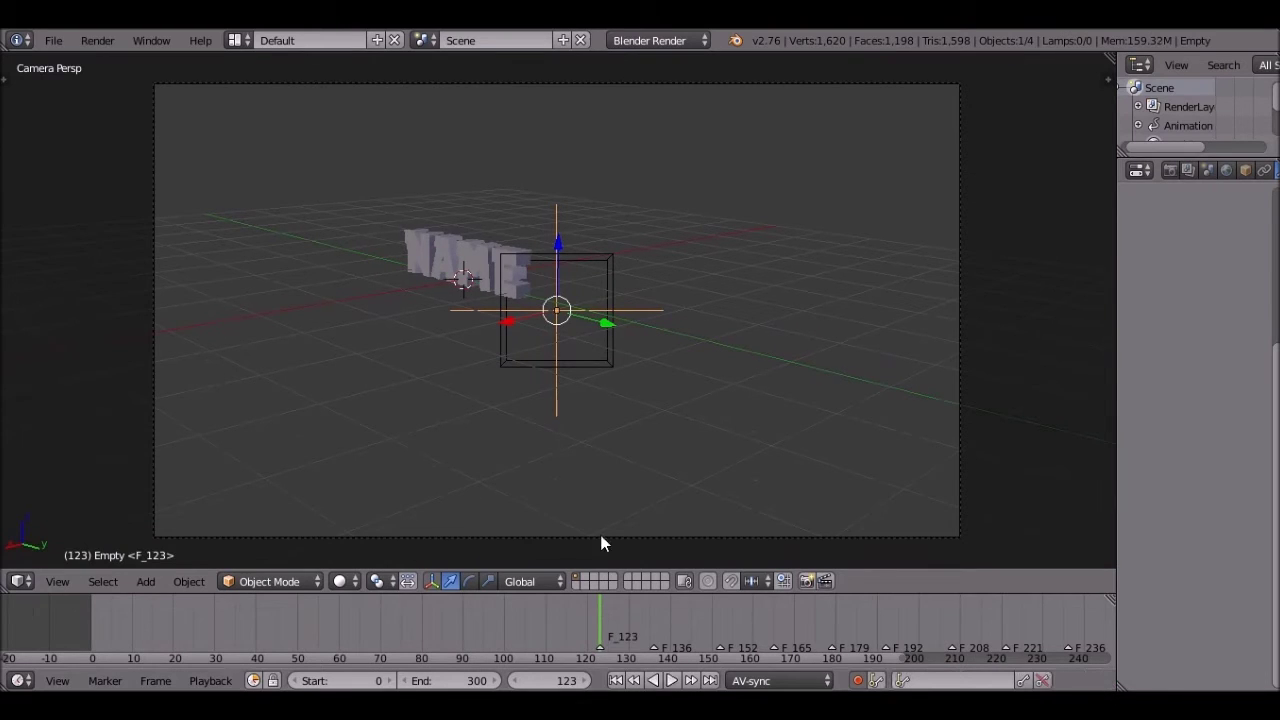
pyautogui.press('i')
pyautogui.click(930, 678)
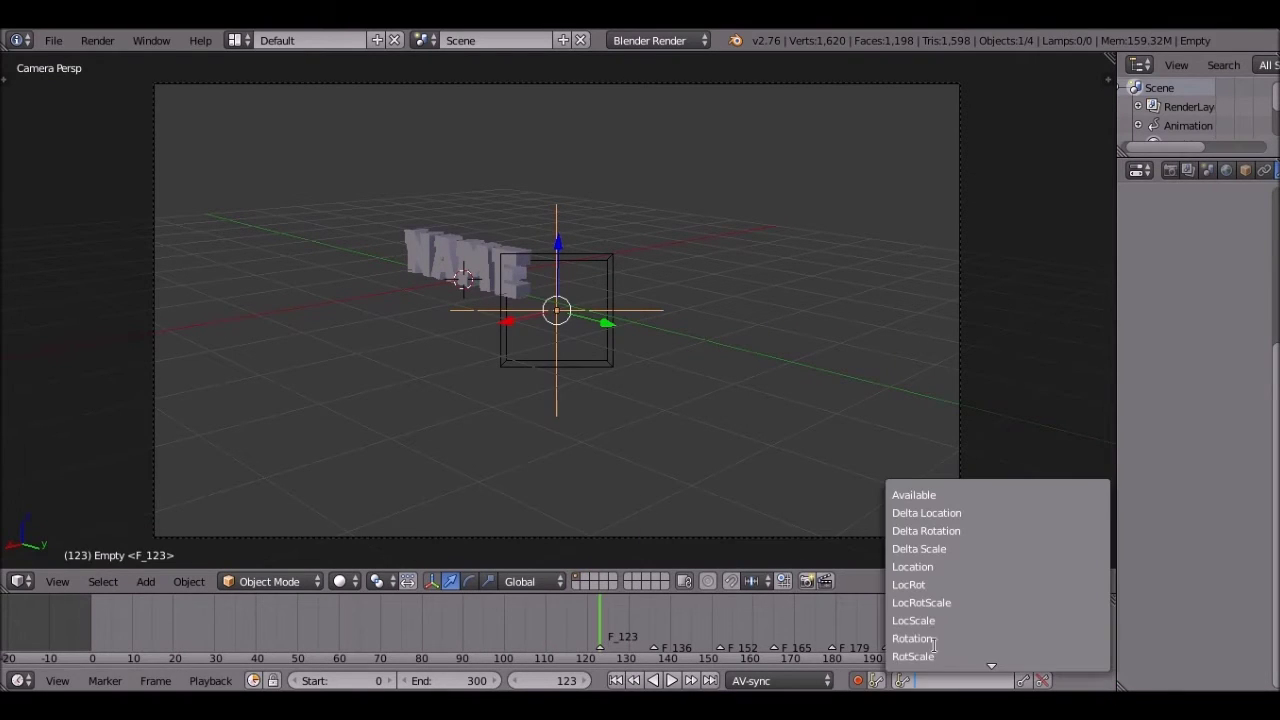
pyautogui.click(940, 603)
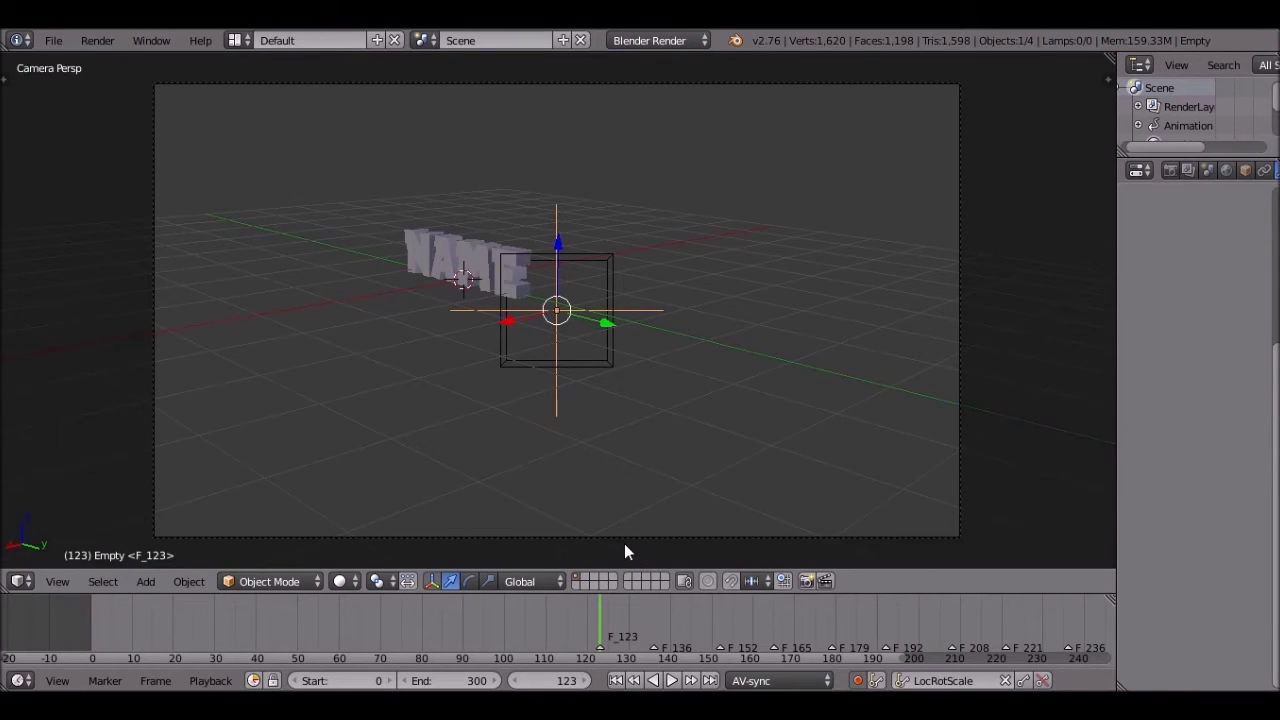
# Step: Keyframe the empty's location, rotation and scale at frame 123
pyautogui.scroll(1, 670, 406)
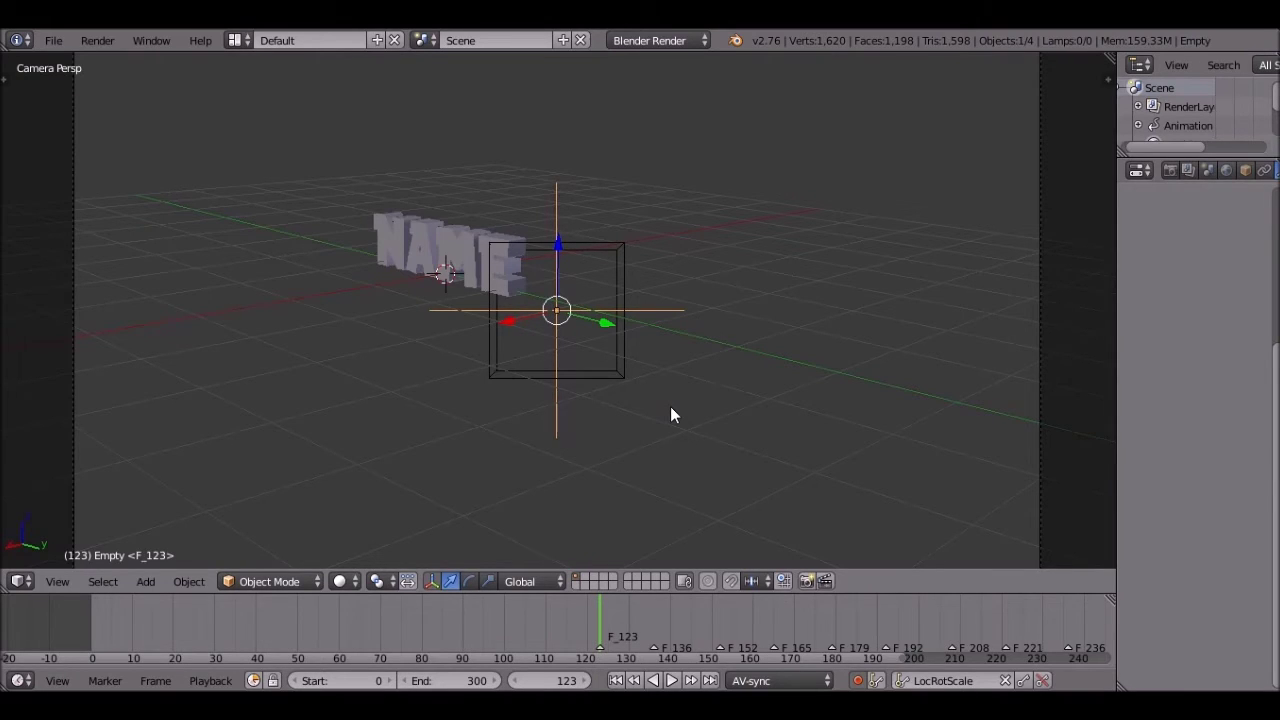
pyautogui.scroll(-2, 670, 415)
pyautogui.scroll(5, 656, 600)
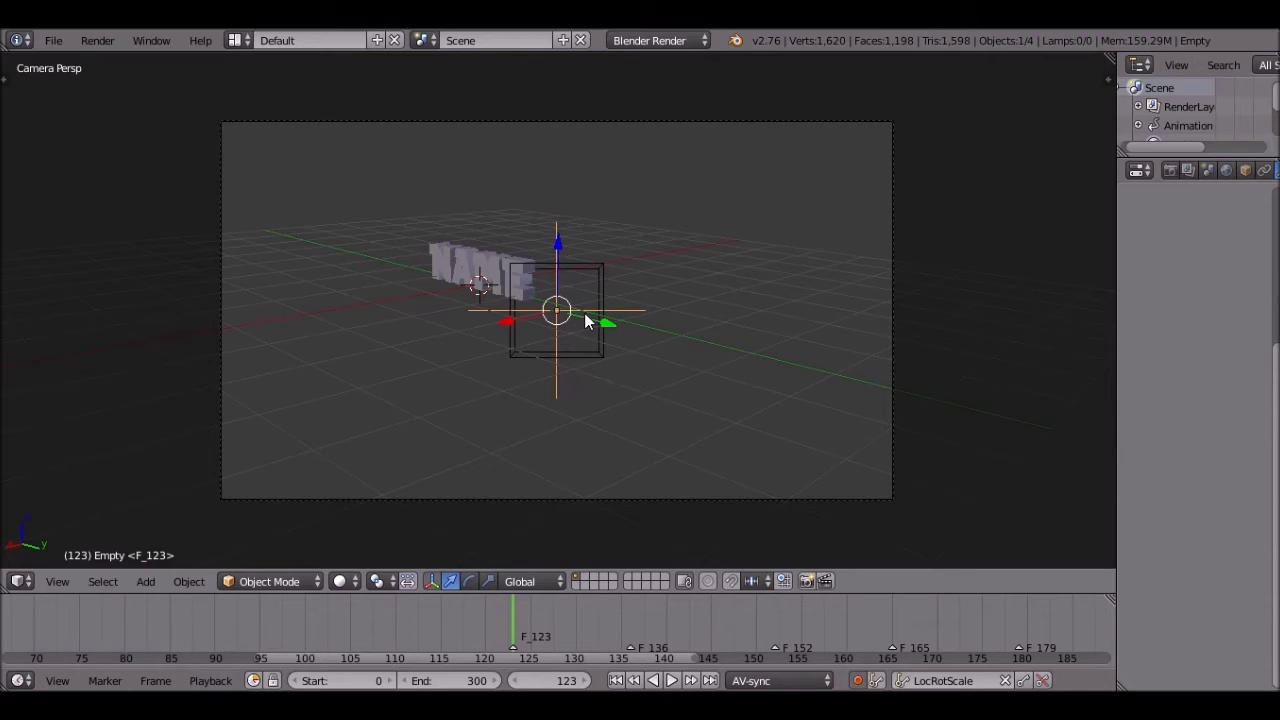
pyautogui.press('i')
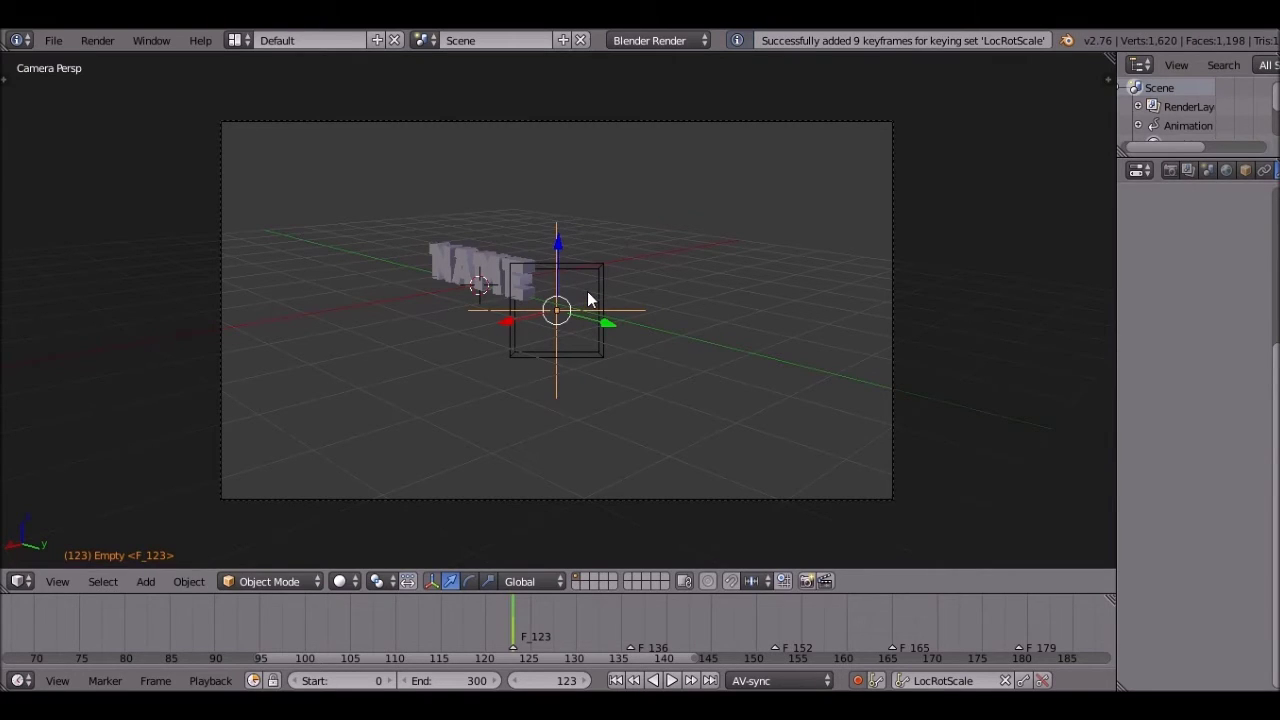
pyautogui.press('g')
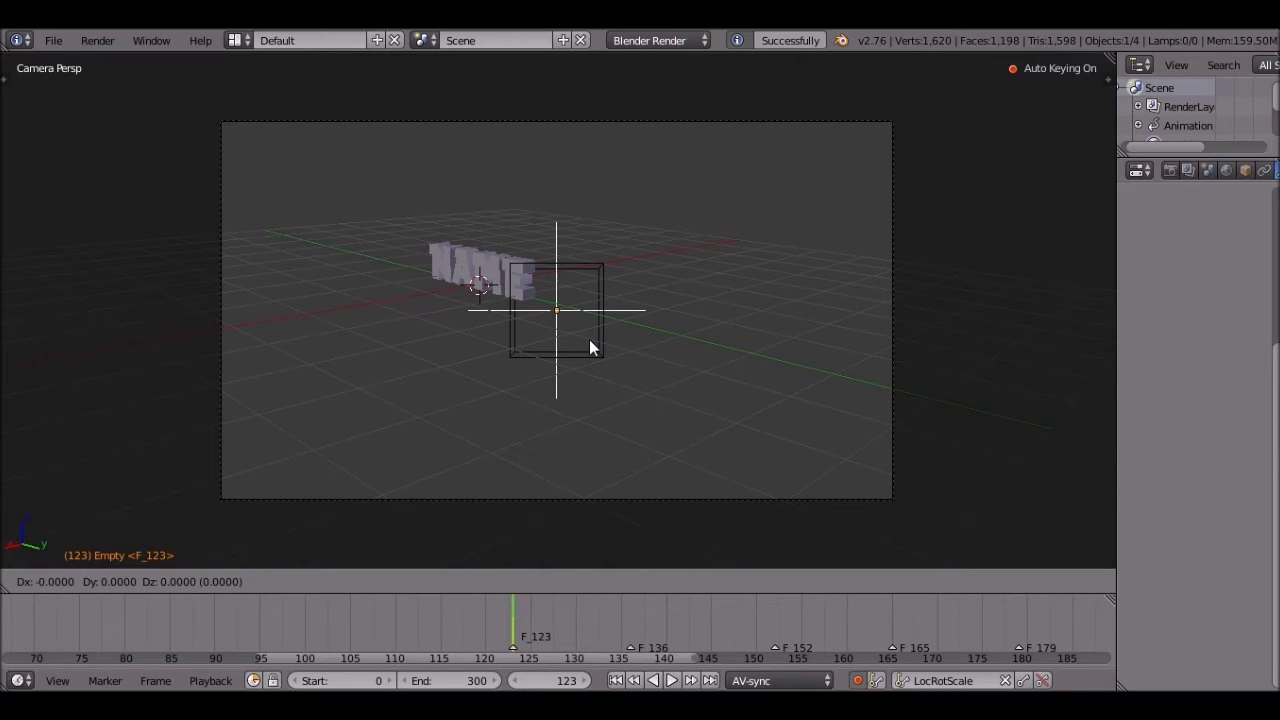
pyautogui.click(589, 339)
# Step: Advance to frame 124 and scale the empty down slightly with auto keying on
pyautogui.press('Right')
pyautogui.press('s')
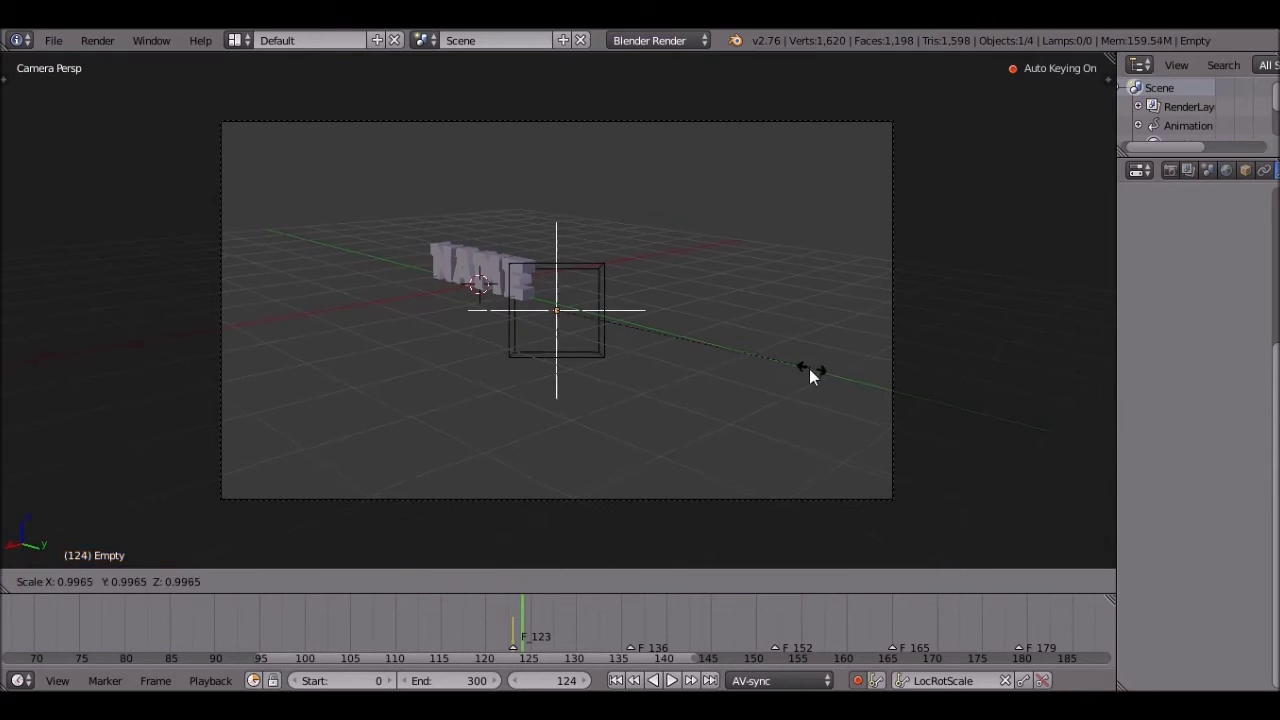
pyautogui.click(757, 353)
# Step: Switch to the Animation layout and collapse the Scene, Text, Lattice and Empty channels in the Dope Sheet
pyautogui.click(233, 40)
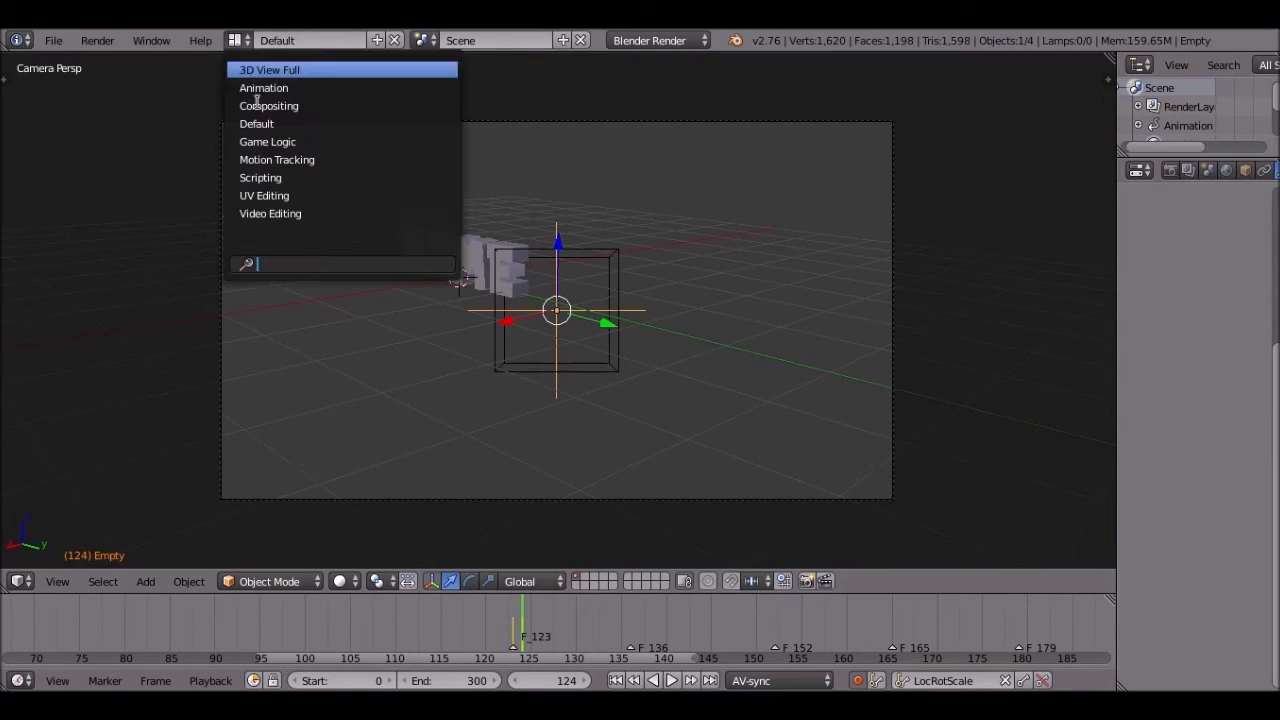
pyautogui.click(270, 89)
pyautogui.moveTo(327, 327); pyautogui.dragTo(341, 322, button='middle')
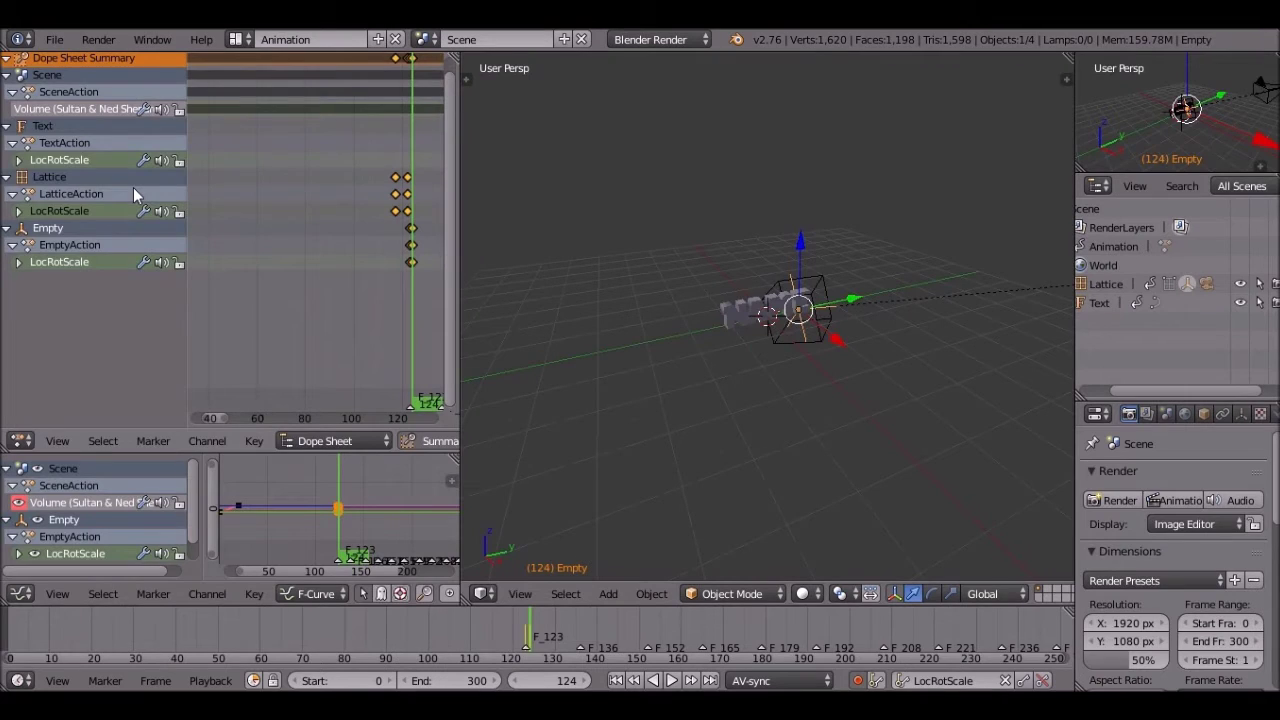
pyautogui.click(8, 76)
pyautogui.click(8, 93)
pyautogui.click(8, 110)
pyautogui.click(8, 127)
# Step: Duplicate only the empty's two keyframes from frames 123 and 124 so the copy starts at marker 136
pyautogui.scroll(4, 245, 136)
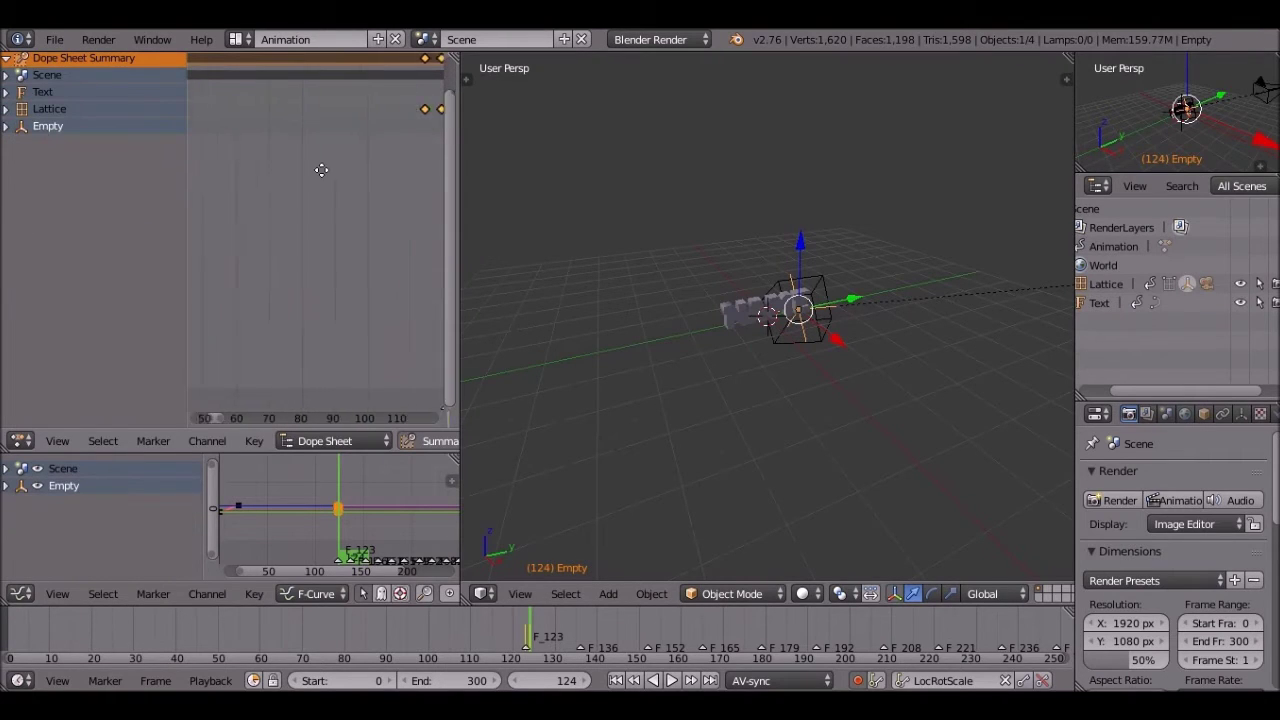
pyautogui.moveTo(323, 169); pyautogui.dragTo(212, 178, button='middle')
pyautogui.scroll(16, 288, 177)
pyautogui.scroll(2, 360, 134)
pyautogui.moveTo(328, 142); pyautogui.dragTo(238, 153, button='middle')
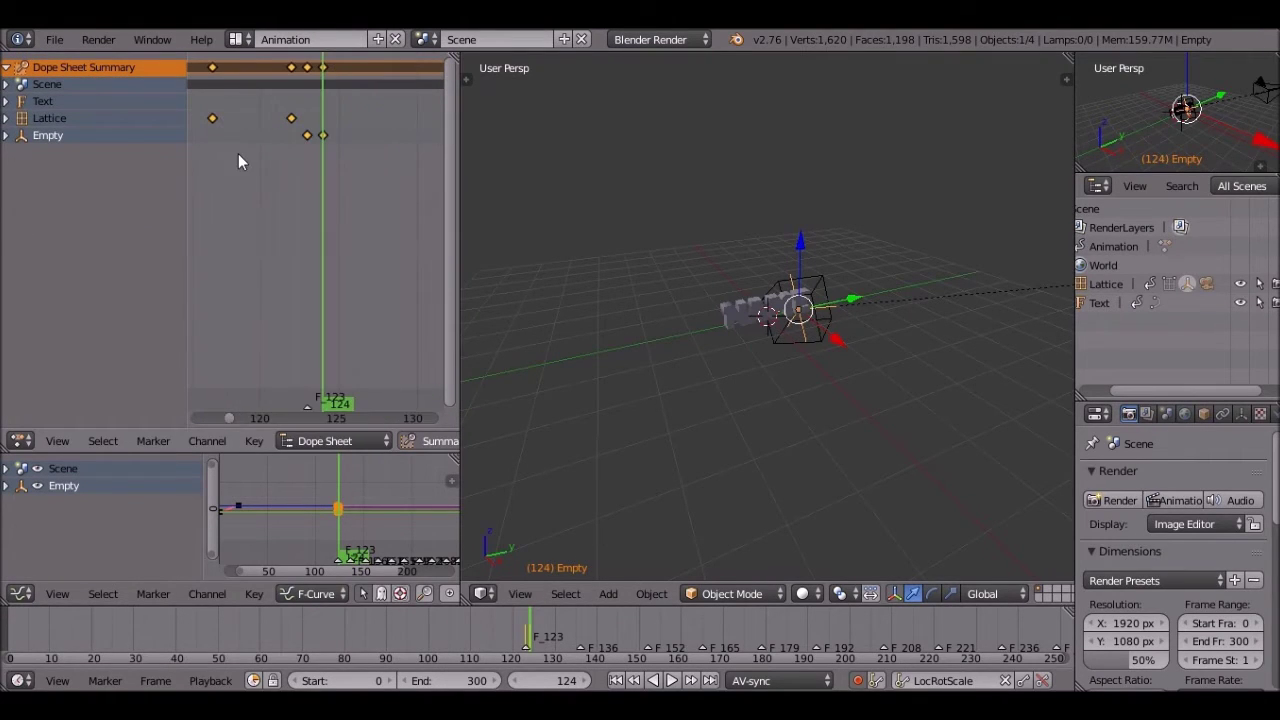
pyautogui.moveTo(308, 315); pyautogui.dragTo(306, 332)
pyautogui.scroll(-6, 330, 315)
pyautogui.moveTo(316, 313); pyautogui.dragTo(211, 297, button='middle')
pyautogui.moveTo(319, 295); pyautogui.dragTo(335, 294)
pyautogui.hotkey('alt', 'a')
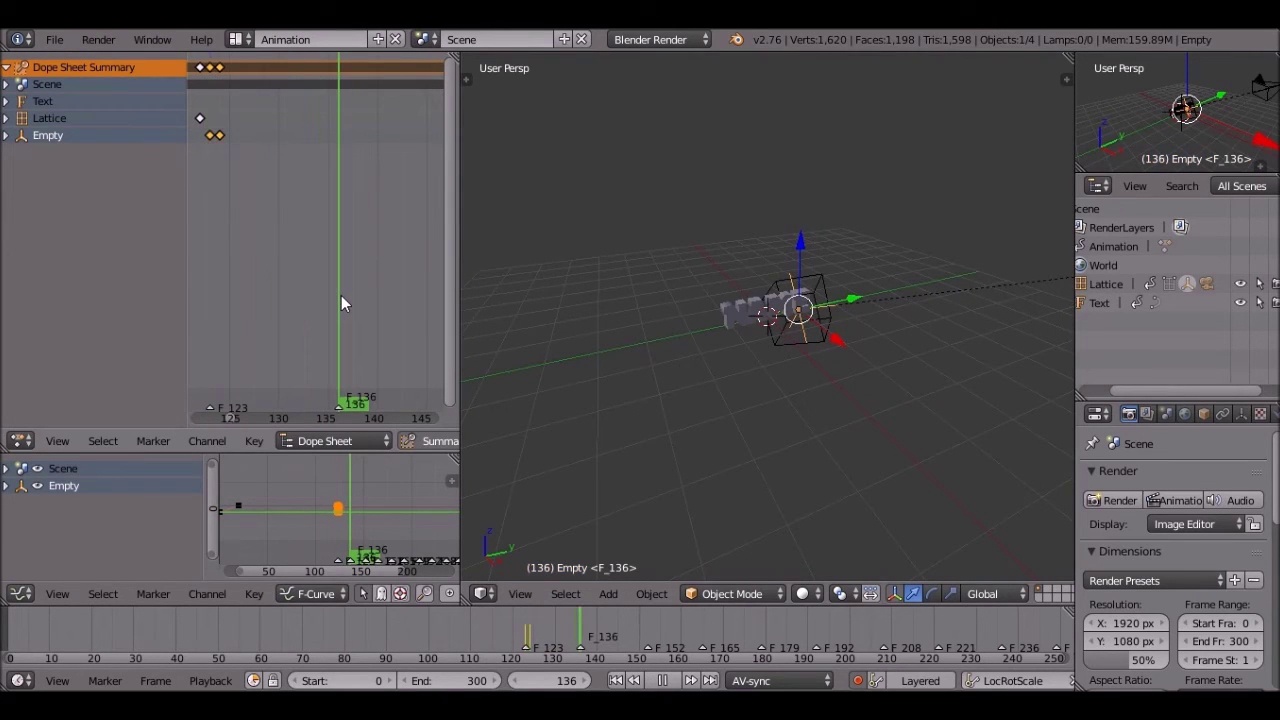
pyautogui.hotkey('shift', 'd')
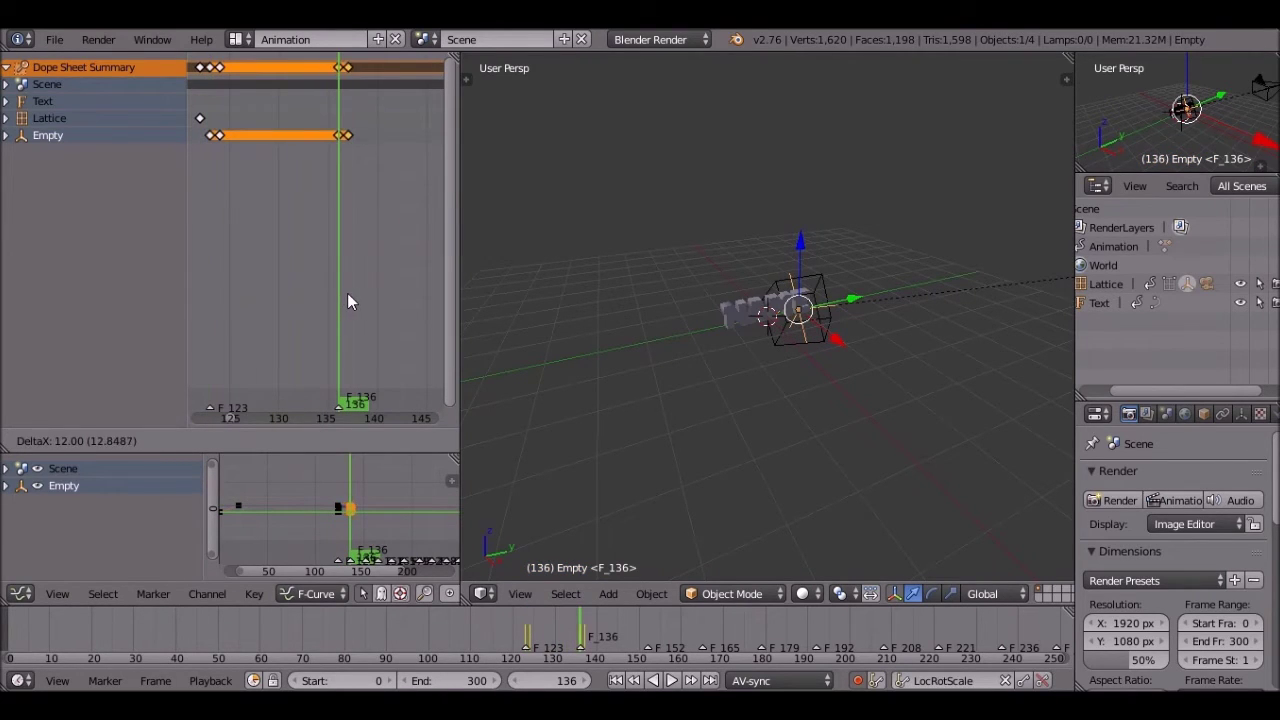
pyautogui.click(348, 294)
# Step: Duplicate the empty's keyframe pair to the marker at frame 152
pyautogui.moveTo(309, 131); pyautogui.dragTo(258, 142, button='middle')
pyautogui.scroll(1, 300, 160)
pyautogui.moveTo(356, 180); pyautogui.dragTo(234, 186, button='middle')
pyautogui.moveTo(317, 185); pyautogui.dragTo(329, 184)
pyautogui.hotkey('shift', 'd')
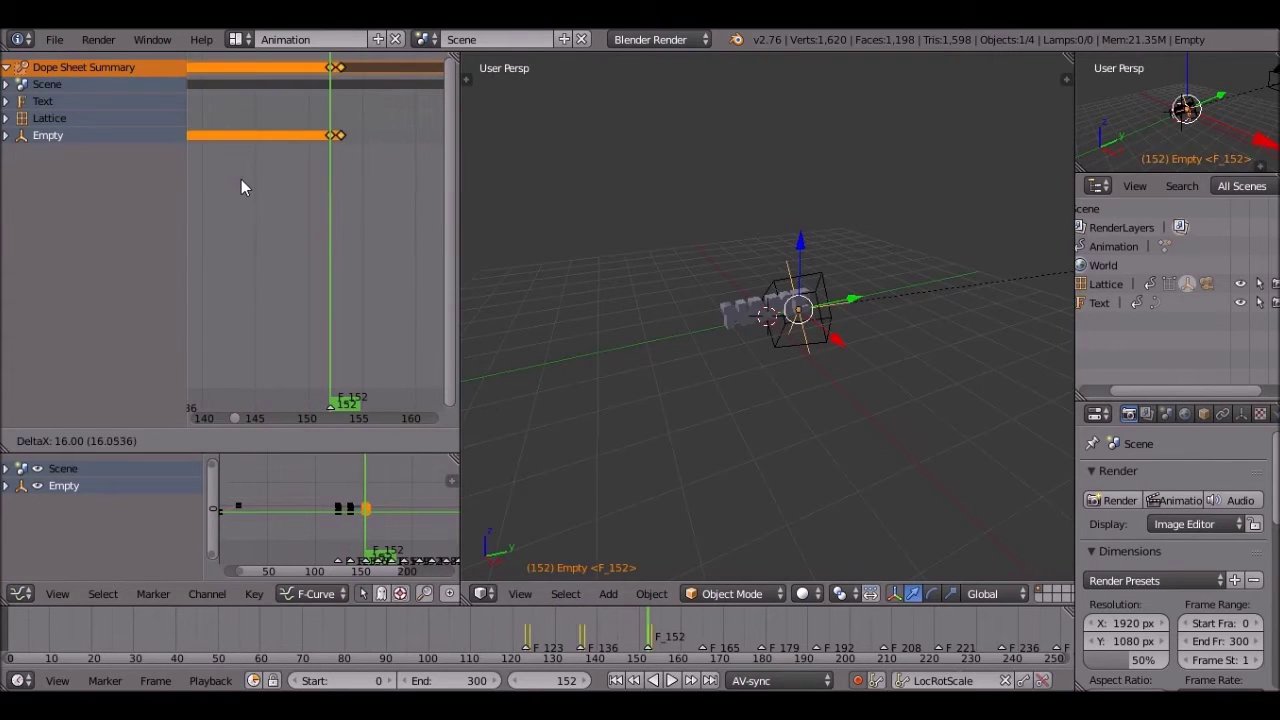
pyautogui.click(234, 181)
# Step: Duplicate the empty's keyframe pair to the marker at frame 165
pyautogui.moveTo(286, 186); pyautogui.dragTo(147, 217, button='middle')
pyautogui.moveTo(335, 253); pyautogui.dragTo(330, 255)
pyautogui.hotkey('shift', 'd')
pyautogui.click(453, 241)
# Step: Duplicate the empty's keyframe pair to the marker at frame 179
pyautogui.moveTo(388, 232); pyautogui.dragTo(293, 233, button='middle')
pyautogui.moveTo(341, 232); pyautogui.dragTo(383, 229)
pyautogui.moveTo(294, 228); pyautogui.dragTo(191, 222, button='middle')
pyautogui.hotkey('shift', 'd')
pyautogui.click(423, 203)
# Step: Duplicate the empty's keyframe pair to the marker at frame 192
pyautogui.moveTo(388, 207); pyautogui.dragTo(289, 205, button='middle')
pyautogui.click(337, 204)
pyautogui.click(324, 206)
pyautogui.hotkey('shift', 'd')
pyautogui.moveTo(363, 200); pyautogui.dragTo(443, 203)
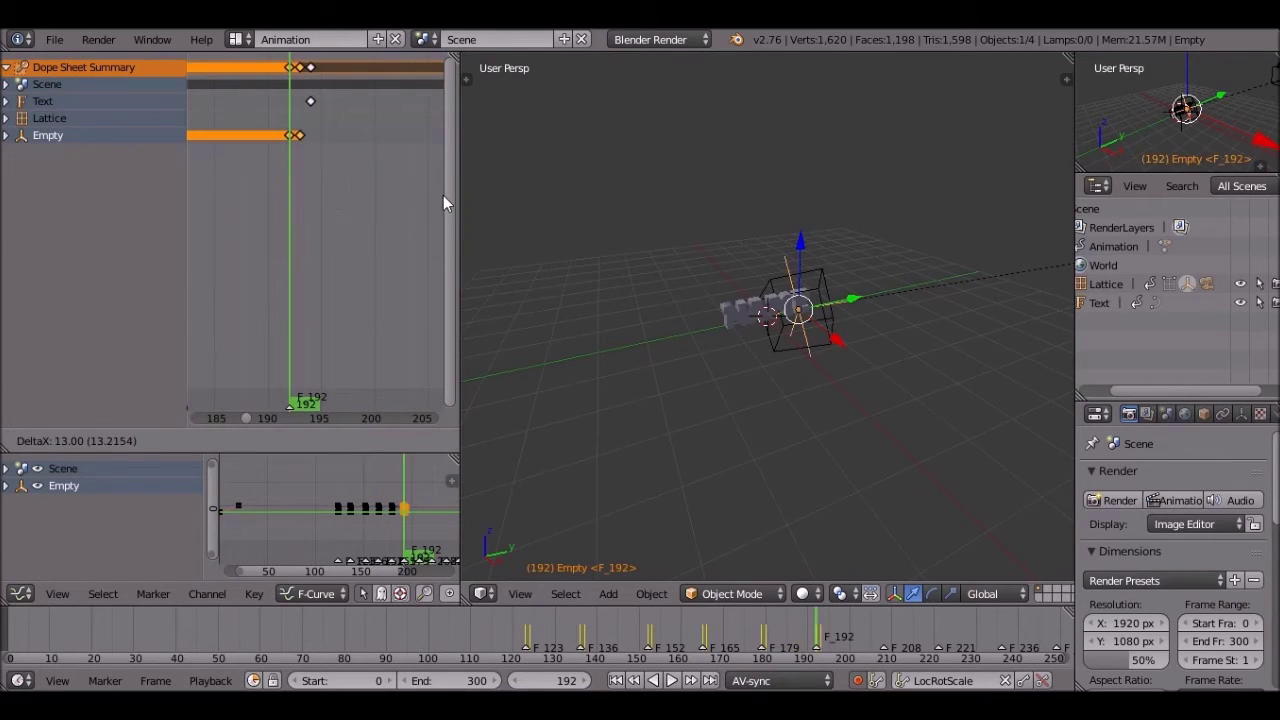
pyautogui.click(434, 199)
# Step: Duplicate the empty's keyframe pair to the marker at frame 208
pyautogui.keyDown('ctrl'); pyautogui.hscroll(3, 355, 203); pyautogui.keyUp('ctrl')
pyautogui.moveTo(352, 202); pyautogui.dragTo(389, 202)
pyautogui.keyDown('ctrl'); pyautogui.hscroll(3, 389, 202); pyautogui.keyUp('ctrl')
pyautogui.hotkey('shift', 'd')
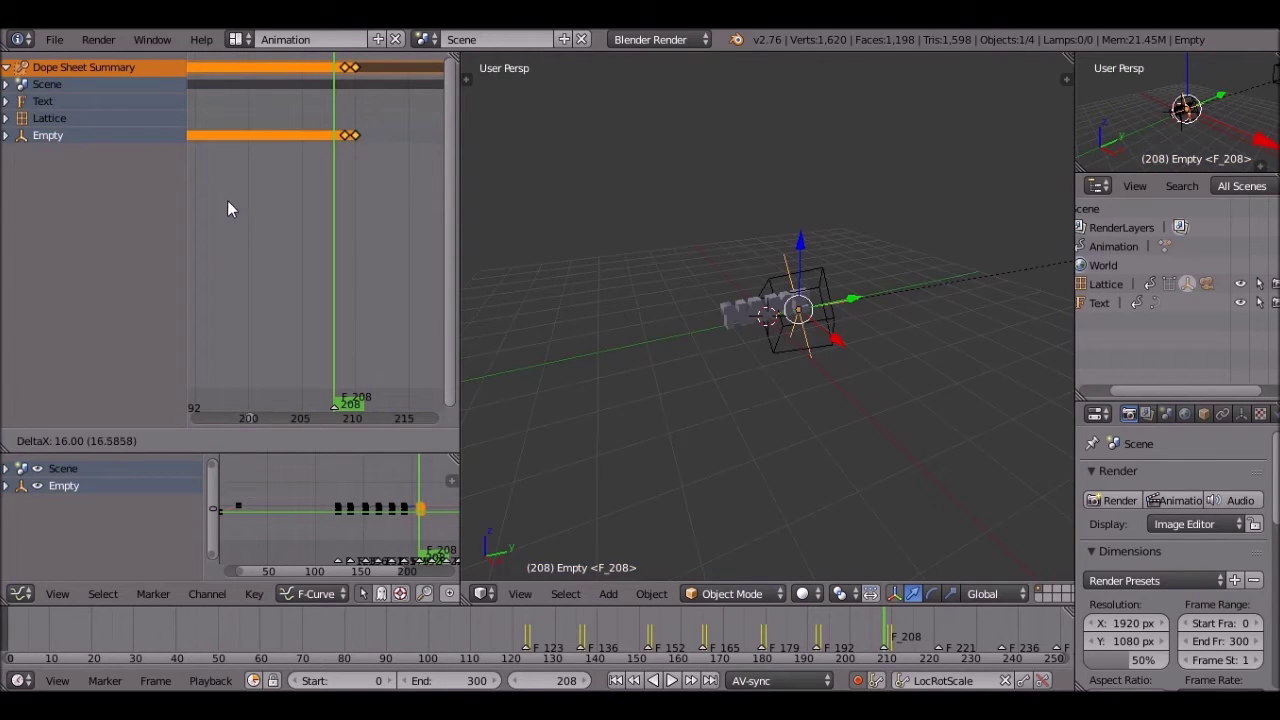
pyautogui.click(226, 201)
# Step: Duplicate the empty's keyframe pair to the marker at frame 221
pyautogui.keyDown('ctrl'); pyautogui.hscroll(3, 284, 181); pyautogui.keyUp('ctrl')
pyautogui.hotkey('alt', 'a')
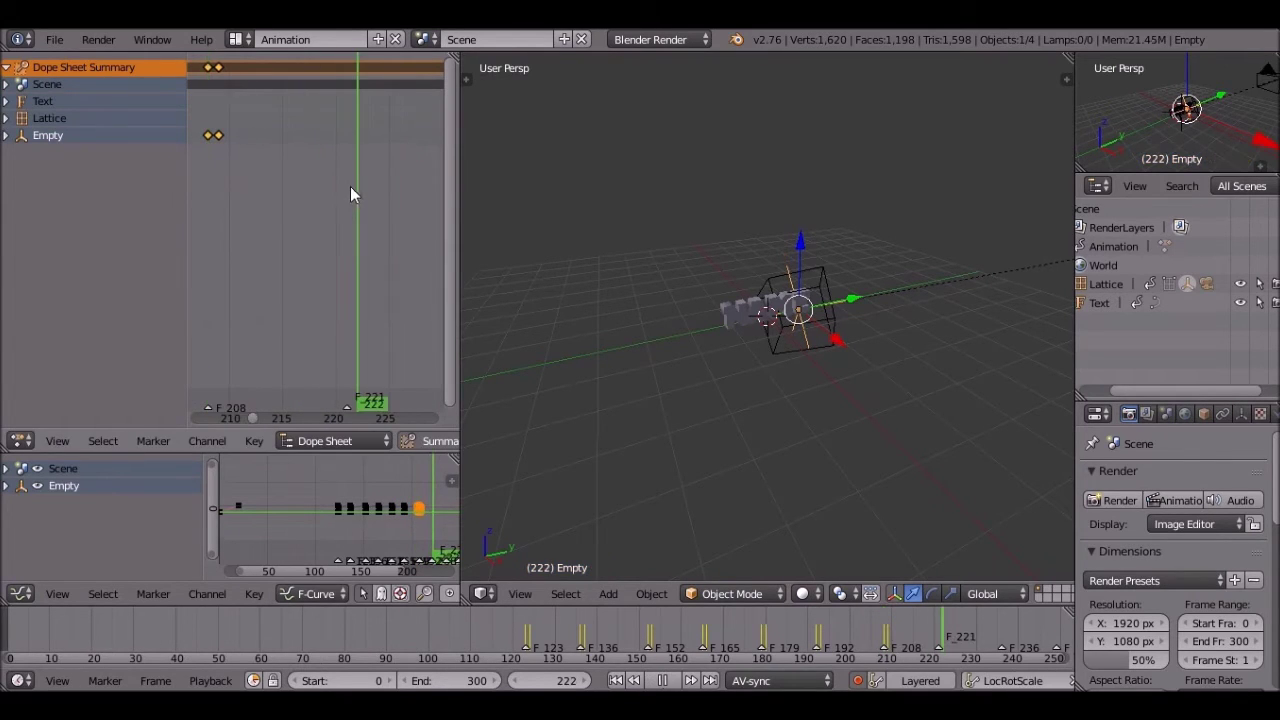
pyautogui.moveTo(360, 187); pyautogui.dragTo(263, 184, button='middle')
pyautogui.hotkey('shift', 'd')
pyautogui.click(381, 182)
# Step: Duplicate the empty's keyframe pair to the marker at frame 236
pyautogui.moveTo(348, 186); pyautogui.dragTo(295, 187, button='middle')
pyautogui.moveTo(348, 186); pyautogui.dragTo(361, 185)
pyautogui.moveTo(348, 186); pyautogui.dragTo(295, 191, button='middle')
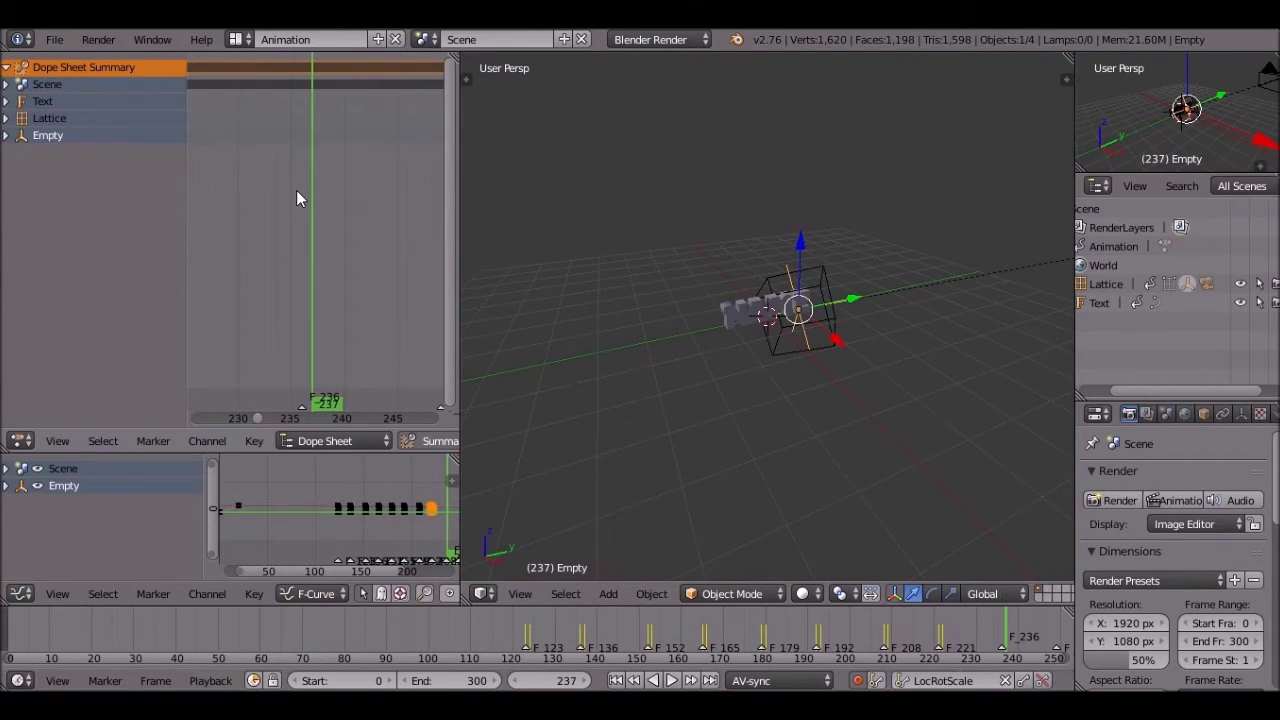
pyautogui.press('Left')
pyautogui.hotkey('shift', 'd')
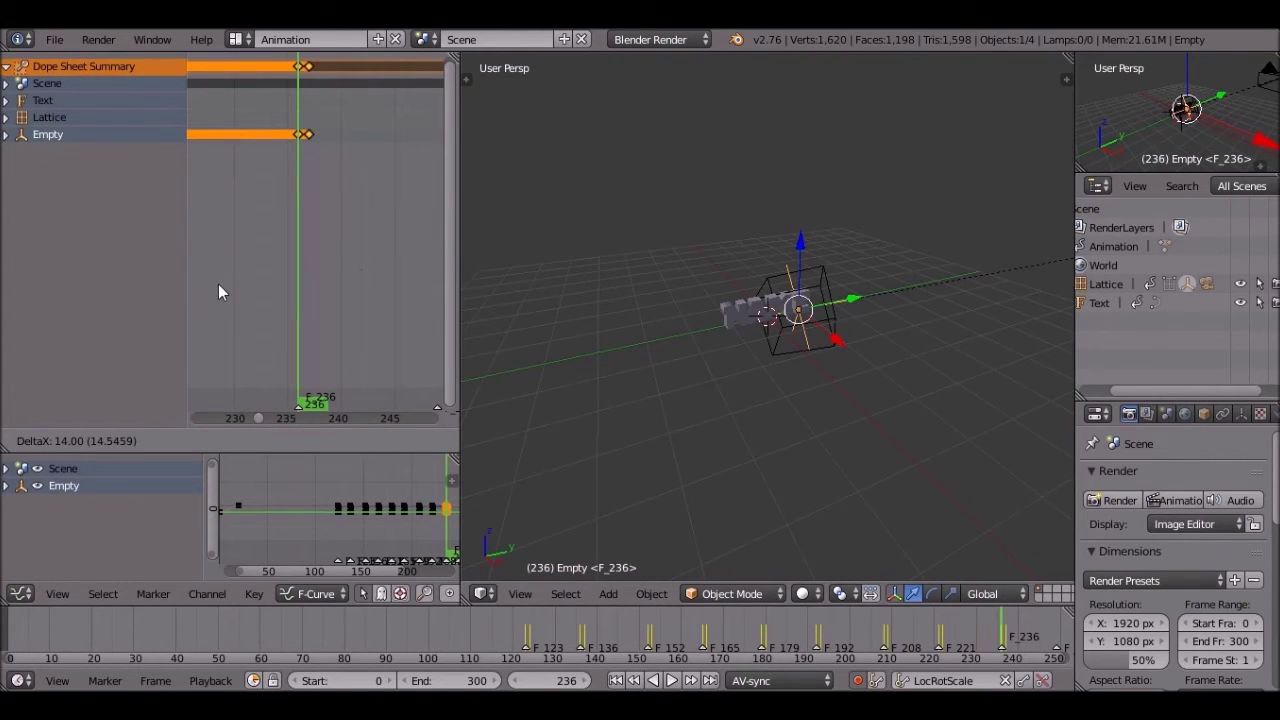
pyautogui.click(219, 284)
# Step: Duplicate the empty's keyframe pair to the marker at frame 249
pyautogui.keyDown('ctrl'); pyautogui.scroll(-3, 219, 282); pyautogui.keyUp('ctrl')
pyautogui.click(322, 300)
pyautogui.press('Left')
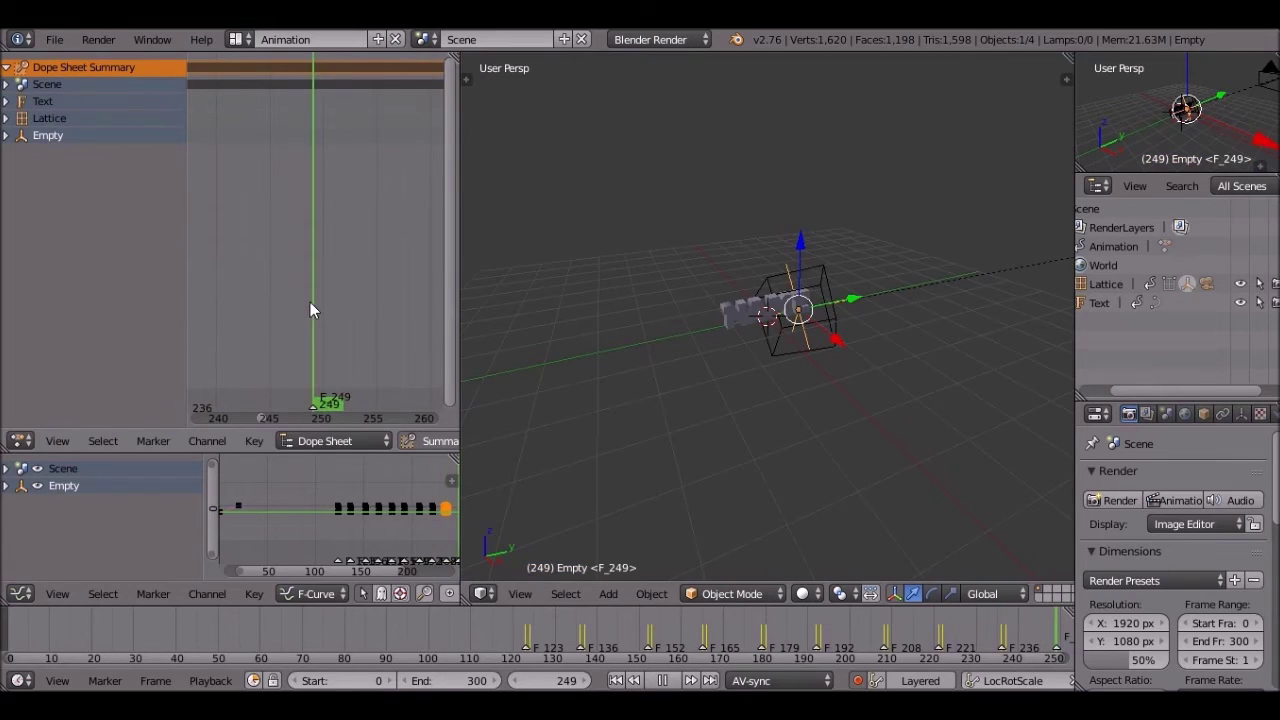
pyautogui.keyDown('ctrl'); pyautogui.scroll(2, 284, 274); pyautogui.keyUp('ctrl')
pyautogui.hotkey('shift', 'd')
pyautogui.click(448, 279)
# Step: Duplicate the empty's keyframe pair to the marker at frame 263
pyautogui.moveTo(323, 283); pyautogui.dragTo(168, 285, button='middle')
pyautogui.hotkey('alt', 'a')
pyautogui.hotkey('alt', 'a')
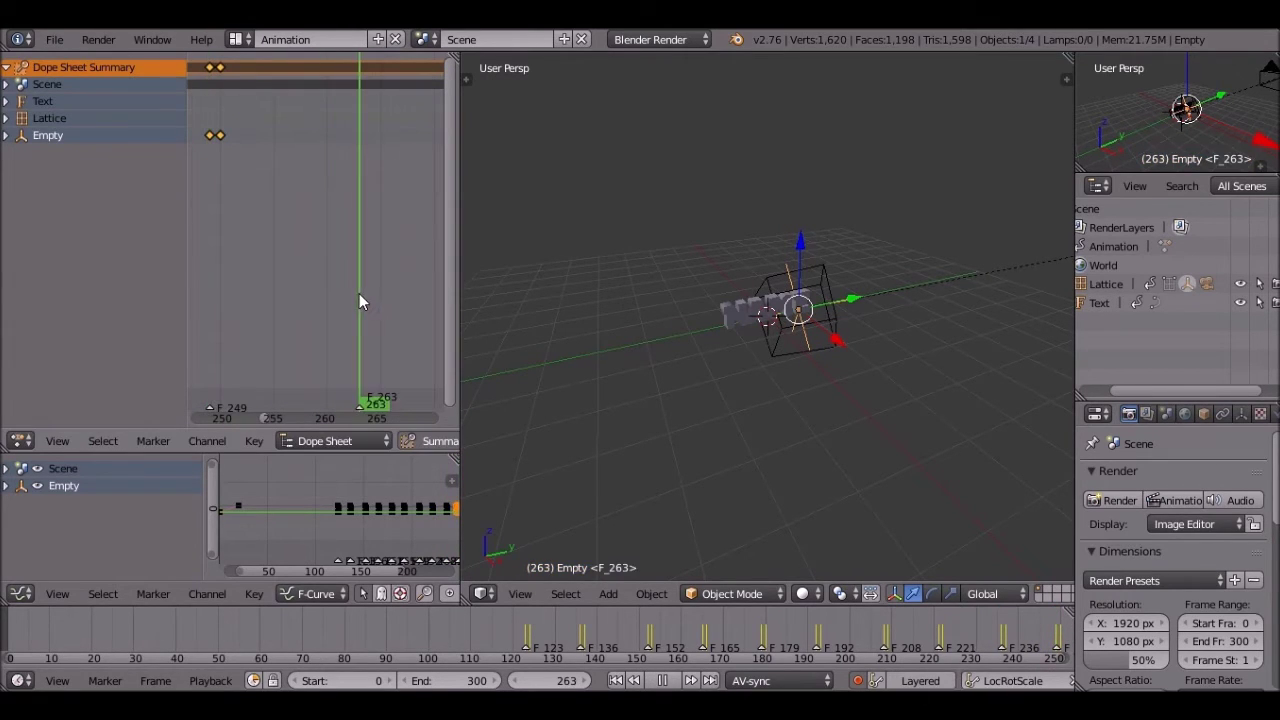
pyautogui.hotkey('shift', 'd')
pyautogui.click(443, 252)
# Step: Duplicate the empty's keyframe pair to the marker at frame 277
pyautogui.moveTo(393, 250); pyautogui.dragTo(216, 267, button='middle')
pyautogui.hotkey('alt', 'a')
pyautogui.hotkey('alt', 'a')
pyautogui.hotkey('shift', 'd')
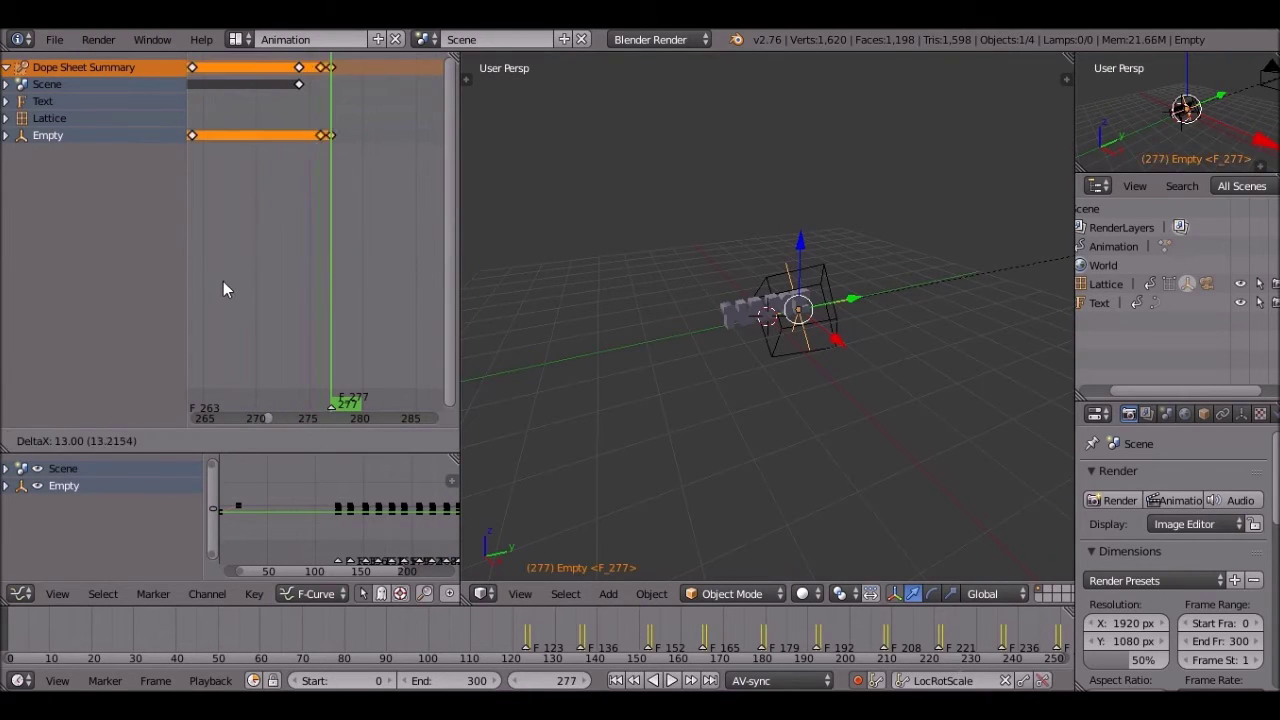
pyautogui.click(218, 282)
# Step: Duplicate the empty's keyframe pair and align the copy with the marker at frame 291
pyautogui.moveTo(377, 252); pyautogui.dragTo(246, 258, button='middle')
pyautogui.hotkey('shift', 'd')
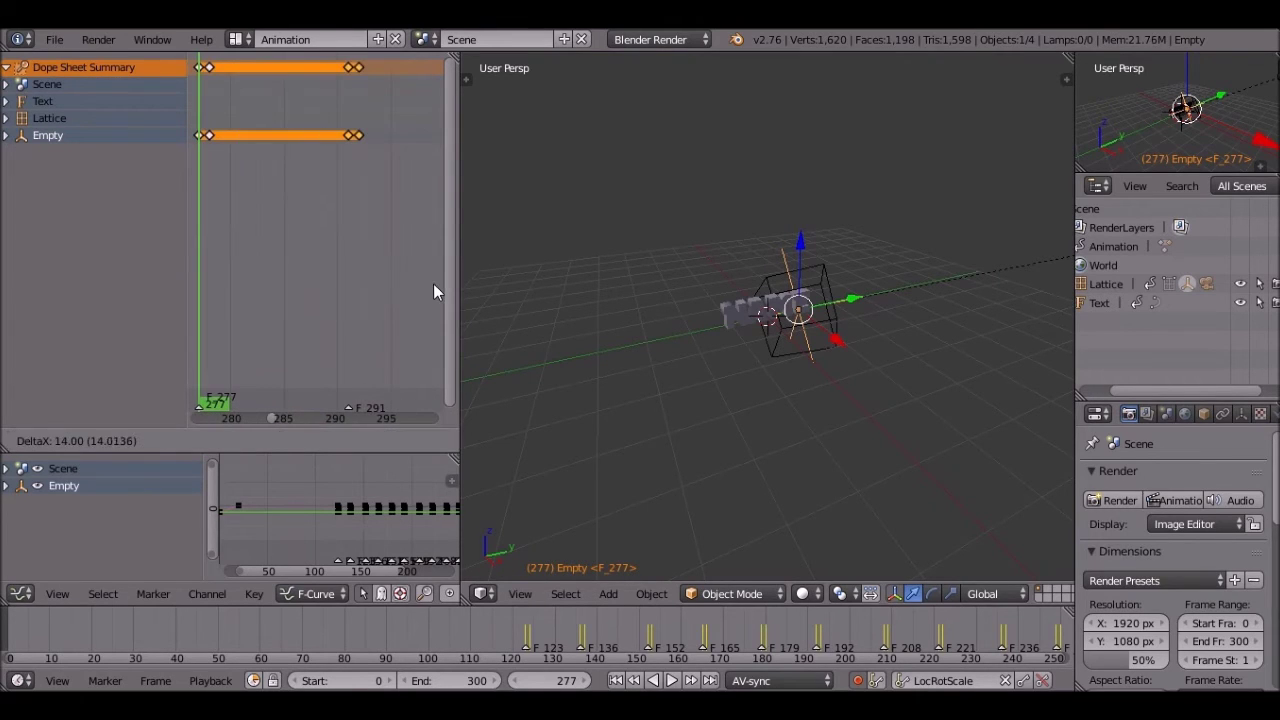
pyautogui.click(346, 286)
pyautogui.hotkey('alt', 'a')
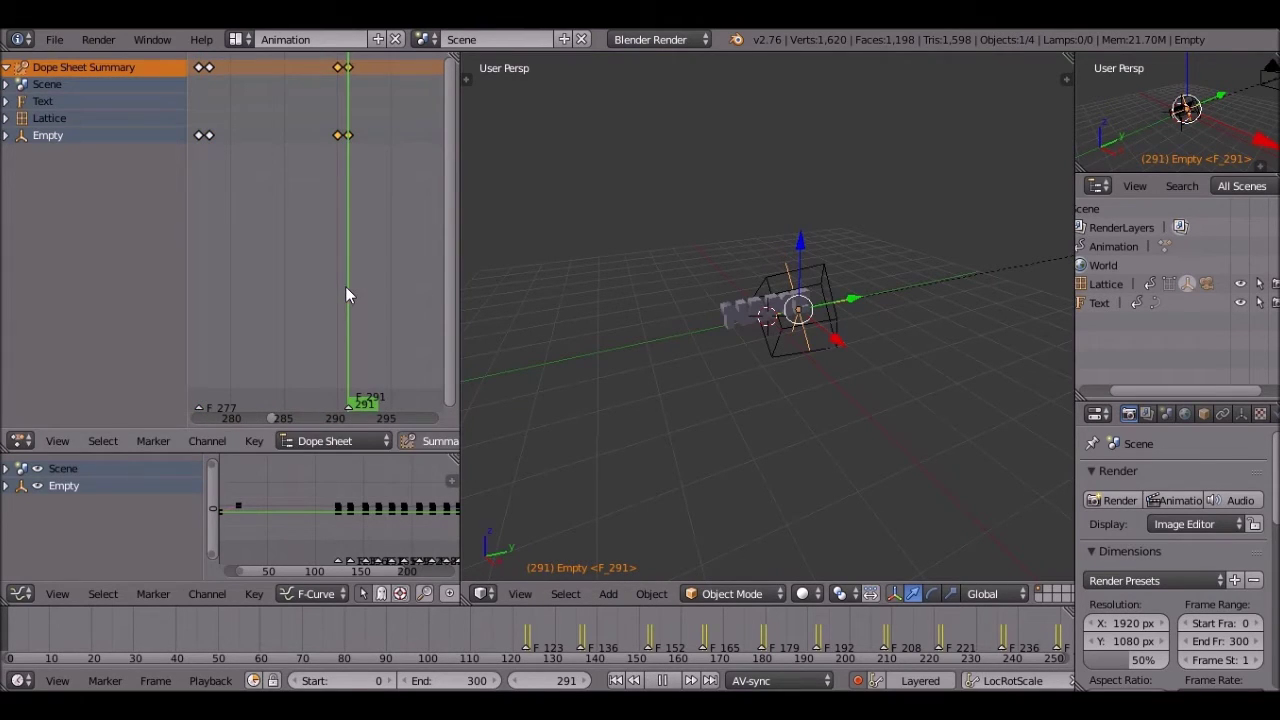
pyautogui.hotkey('alt', 'a')
pyautogui.press('g')
pyautogui.click(357, 137)
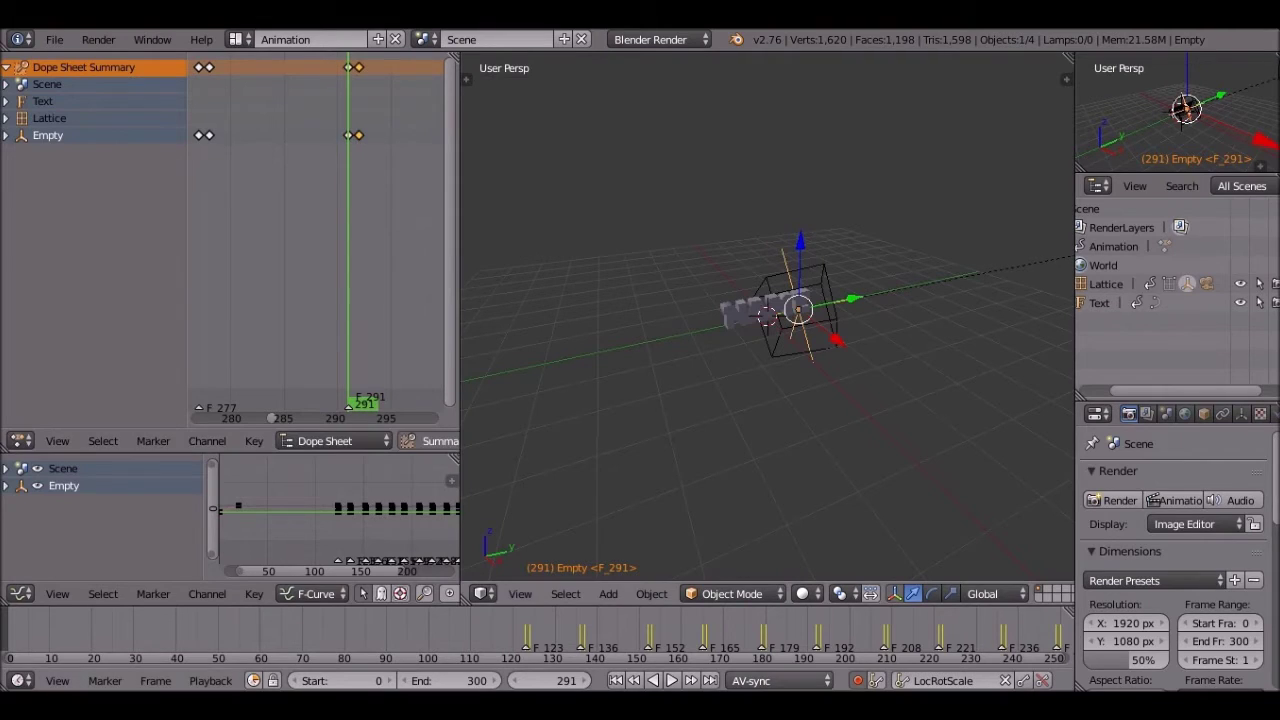
# Step: Duplicate the empty's resting keyframe from frame 291 to frame 300
pyautogui.moveTo(905, 642); pyautogui.dragTo(474, 636, button='middle')
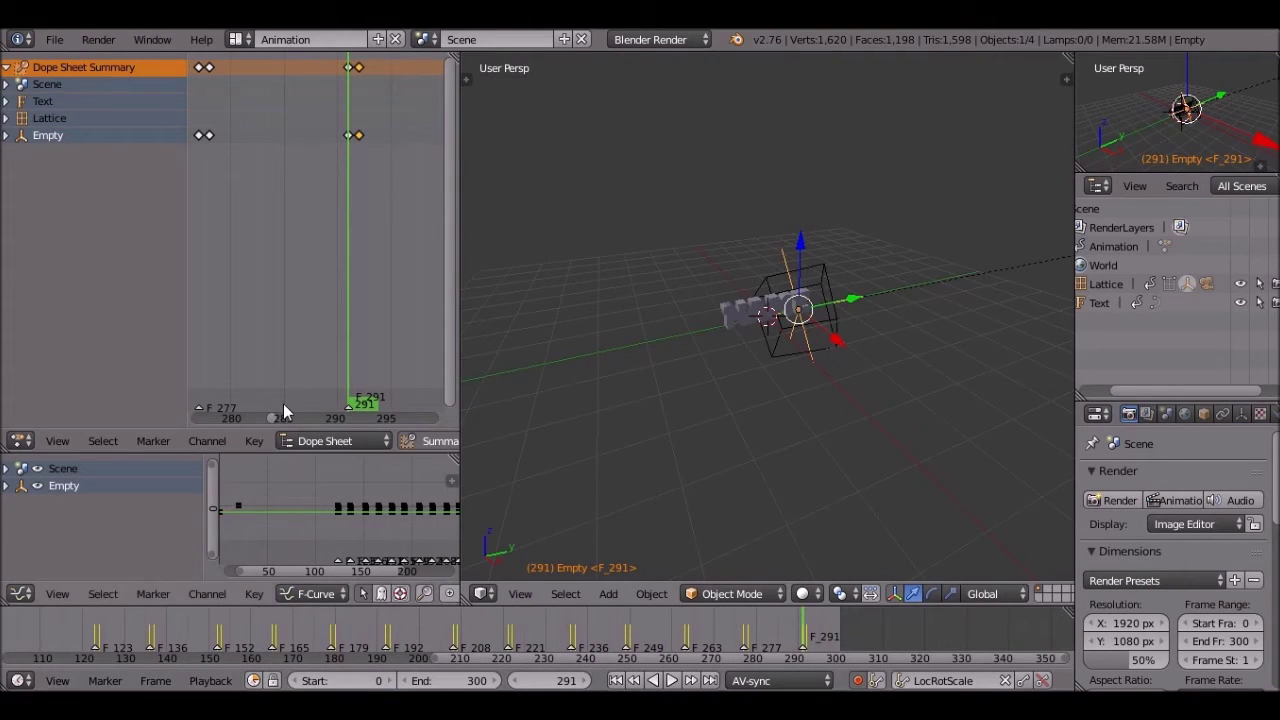
pyautogui.rightClick(346, 138)
pyautogui.moveTo(308, 143); pyautogui.dragTo(240, 218, button='middle')
pyautogui.hotkey('shift', 'd')
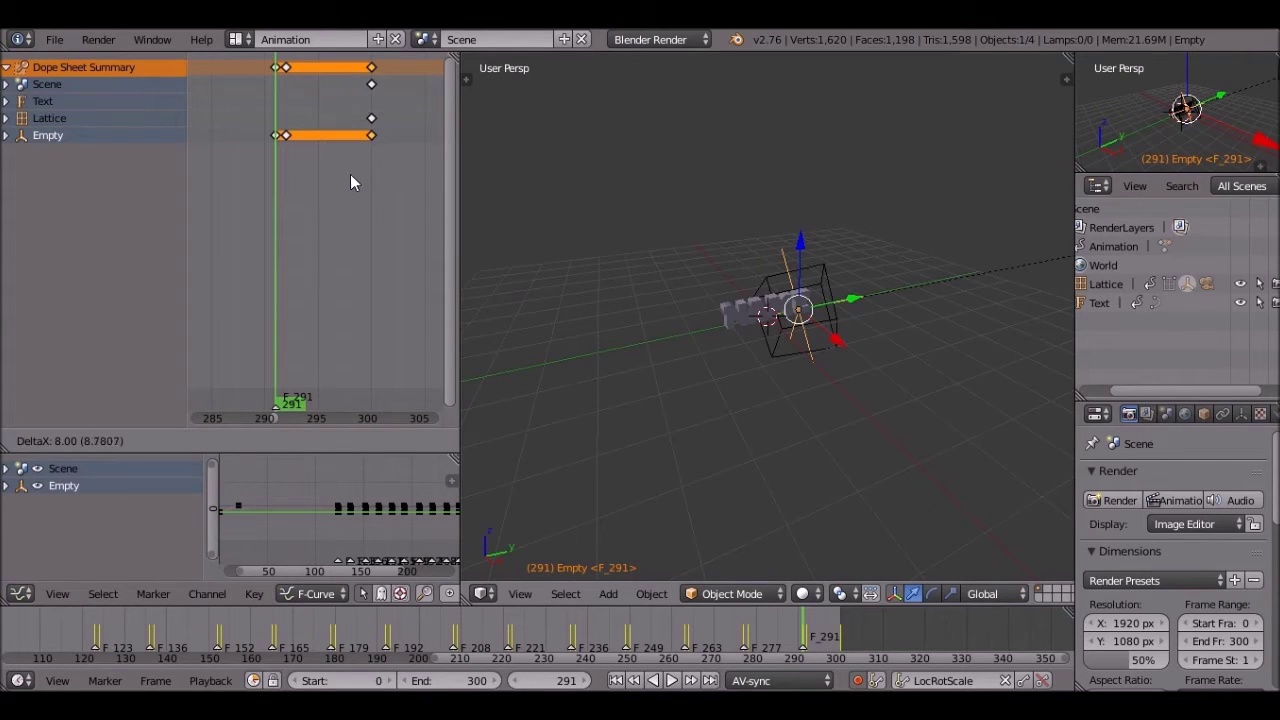
pyautogui.click(597, 203)
# Step: Play the animation through the camera view to check the empty's scale pulses
pyautogui.press('KP_0')
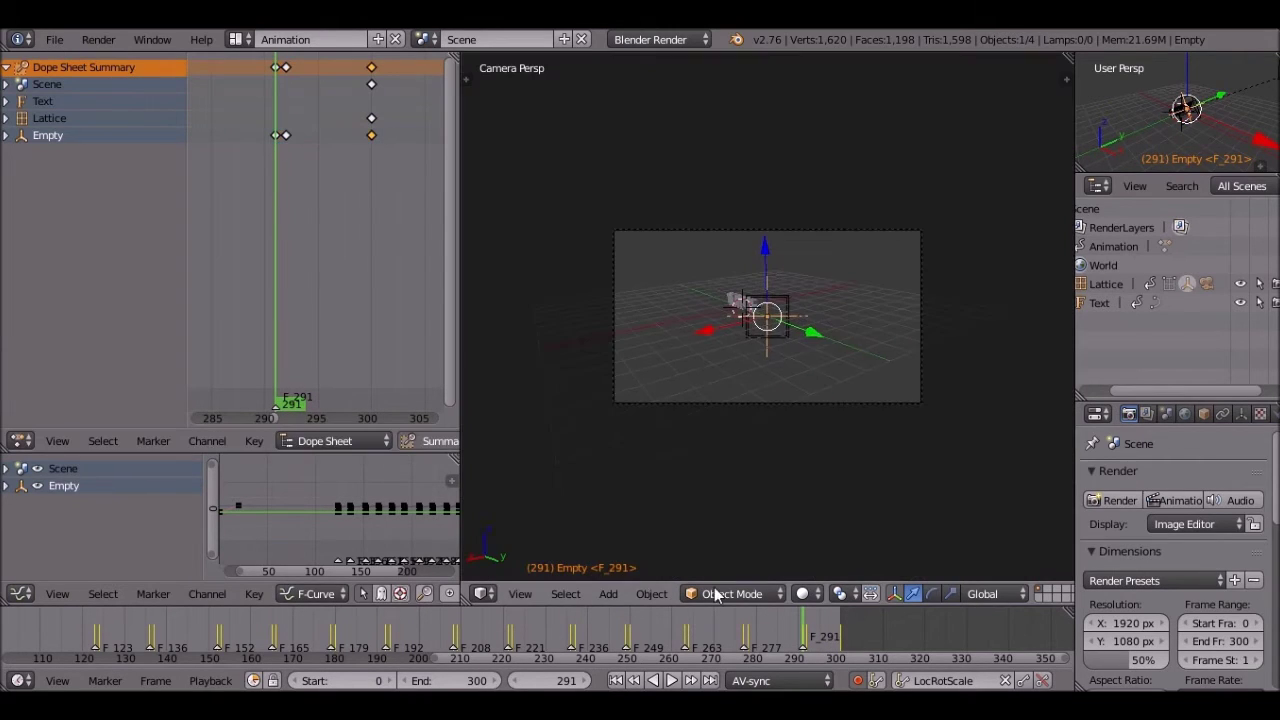
pyautogui.click(675, 681)
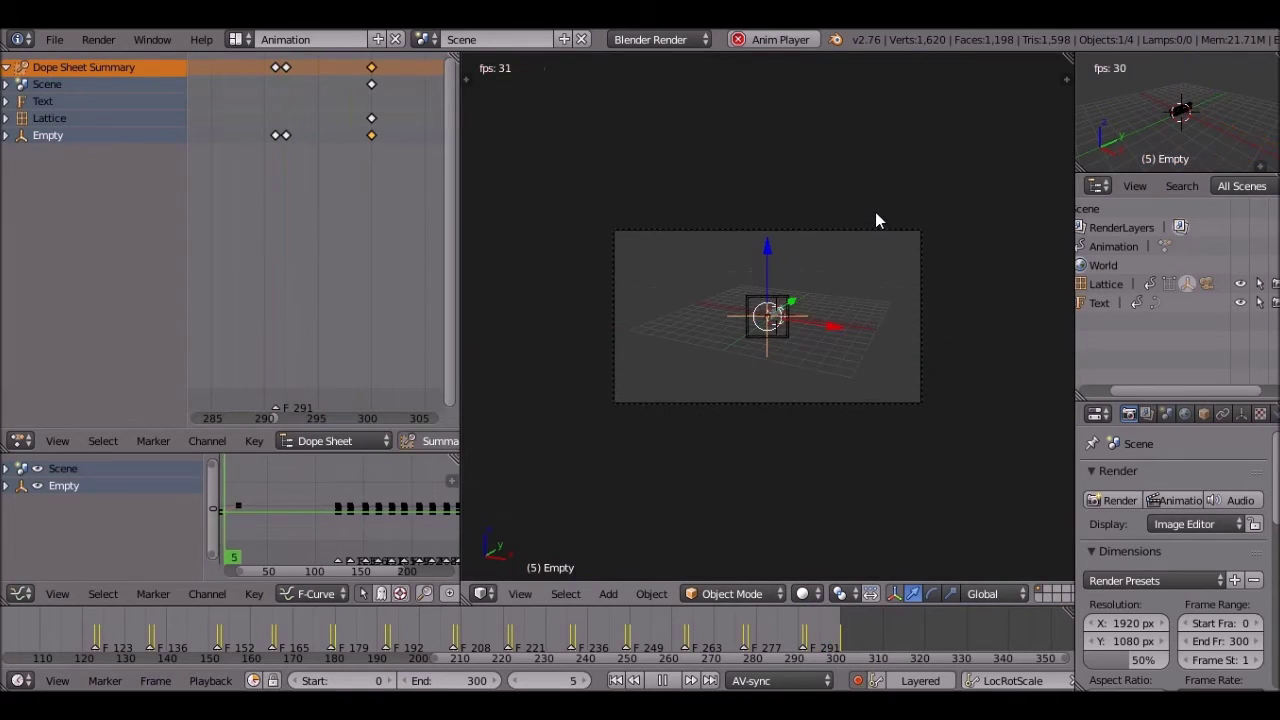
pyautogui.press('Home')
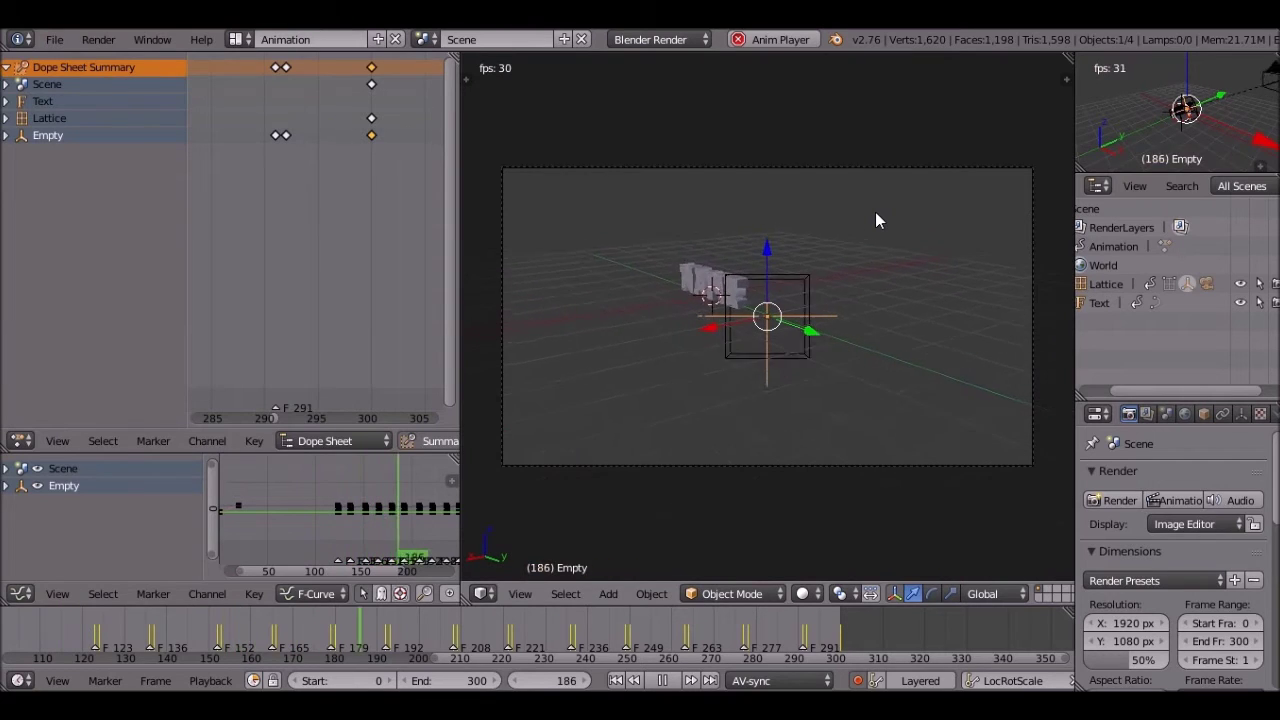
pyautogui.click(664, 680)
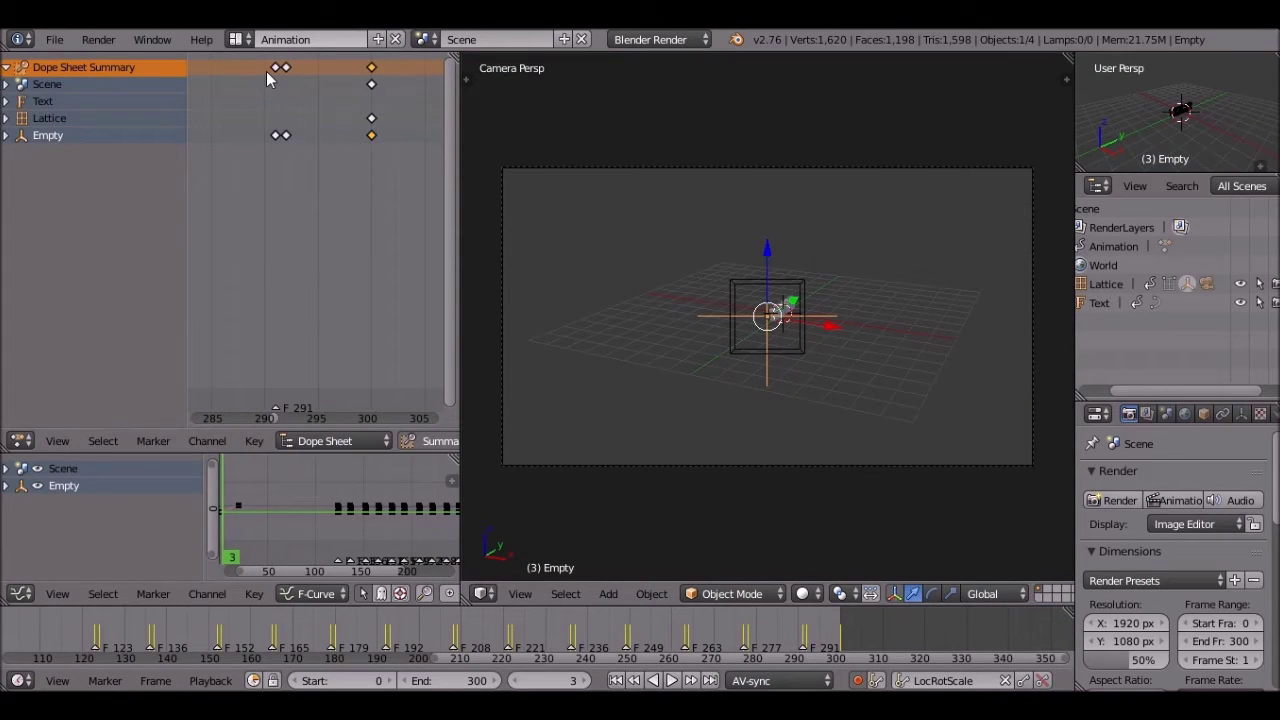
# Step: Examine the empty's scale pulses around the F_123 and F_136 markers, frame by frame
pyautogui.moveTo(618, 629); pyautogui.dragTo(1020, 630, button='middle')
pyautogui.click(478, 628)
pyautogui.hotkey('alt', 'a')
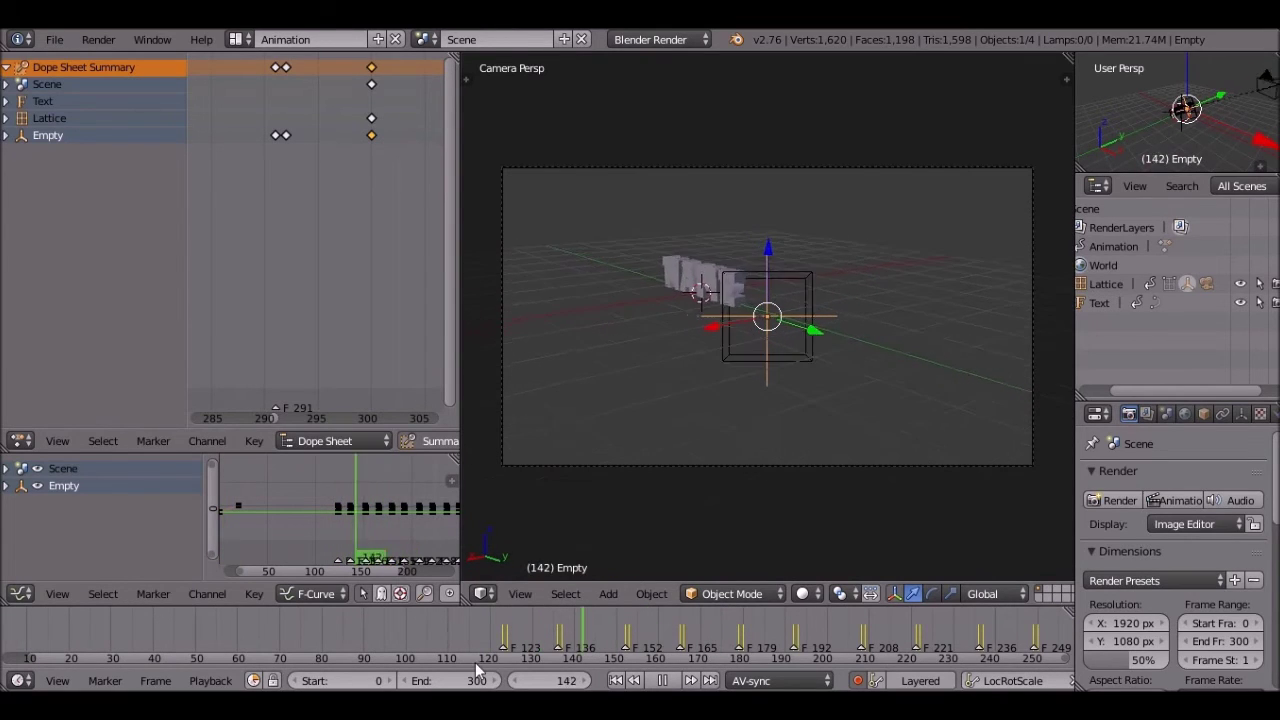
pyautogui.moveTo(609, 629); pyautogui.dragTo(498, 630)
pyautogui.hotkey('alt', 'a')
pyautogui.scroll(18, 500, 634)
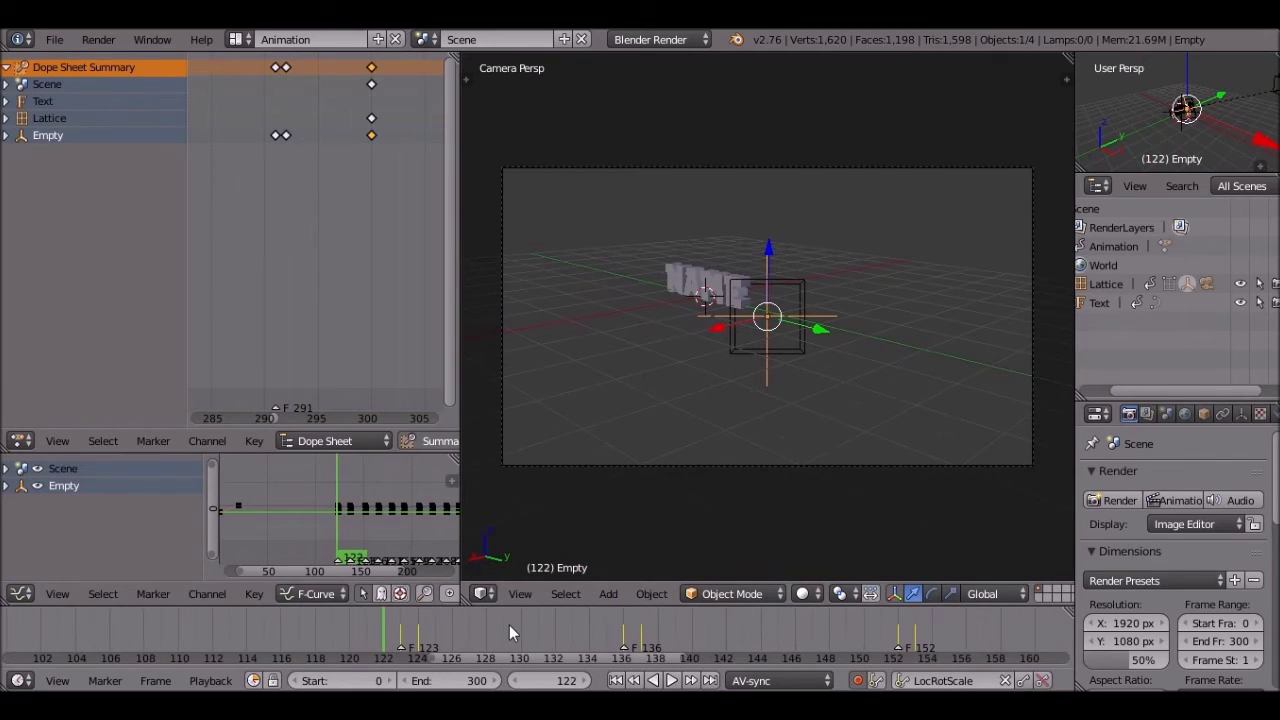
pyautogui.scroll(1, 509, 625)
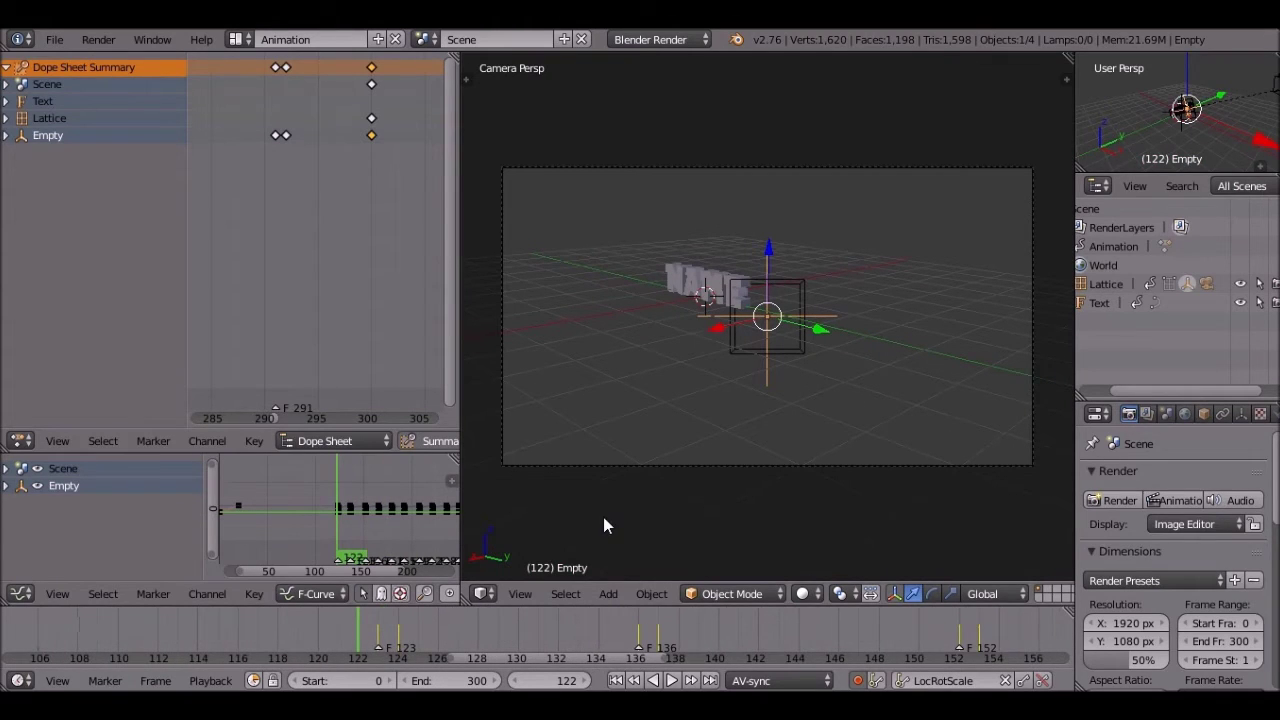
pyautogui.press('Up')
pyautogui.press('Up')
pyautogui.press('Up')
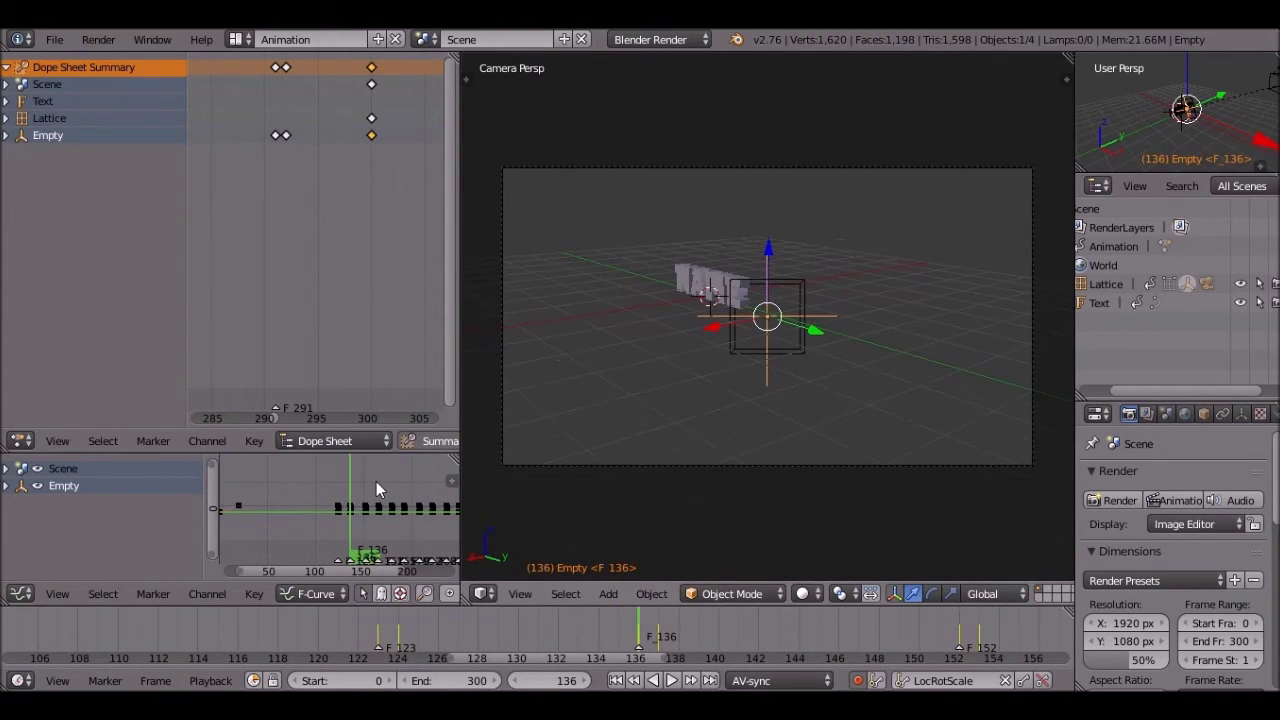
pyautogui.press('Down')
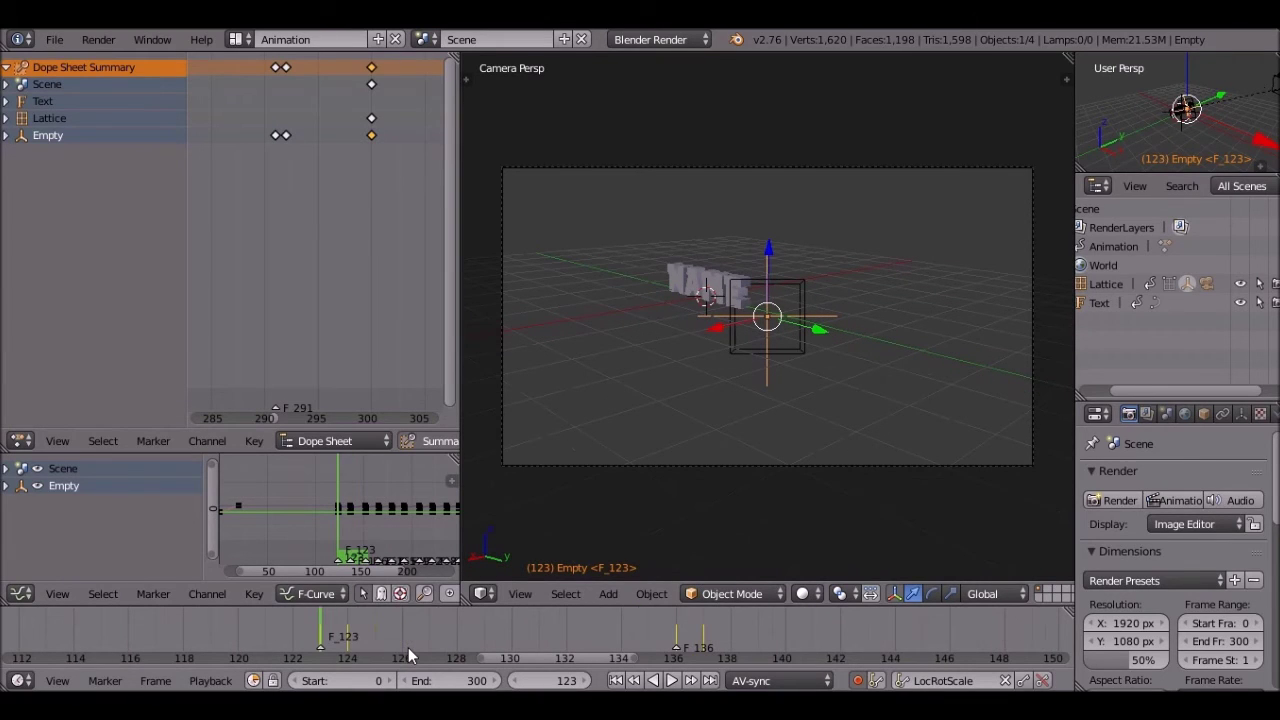
# Step: Rotate the empty slightly at the pulse peak on frame 124 with auto keying on
pyautogui.scroll(2, 408, 647)
pyautogui.scroll(1, 291, 645)
pyautogui.hotkey('alt', 'a')
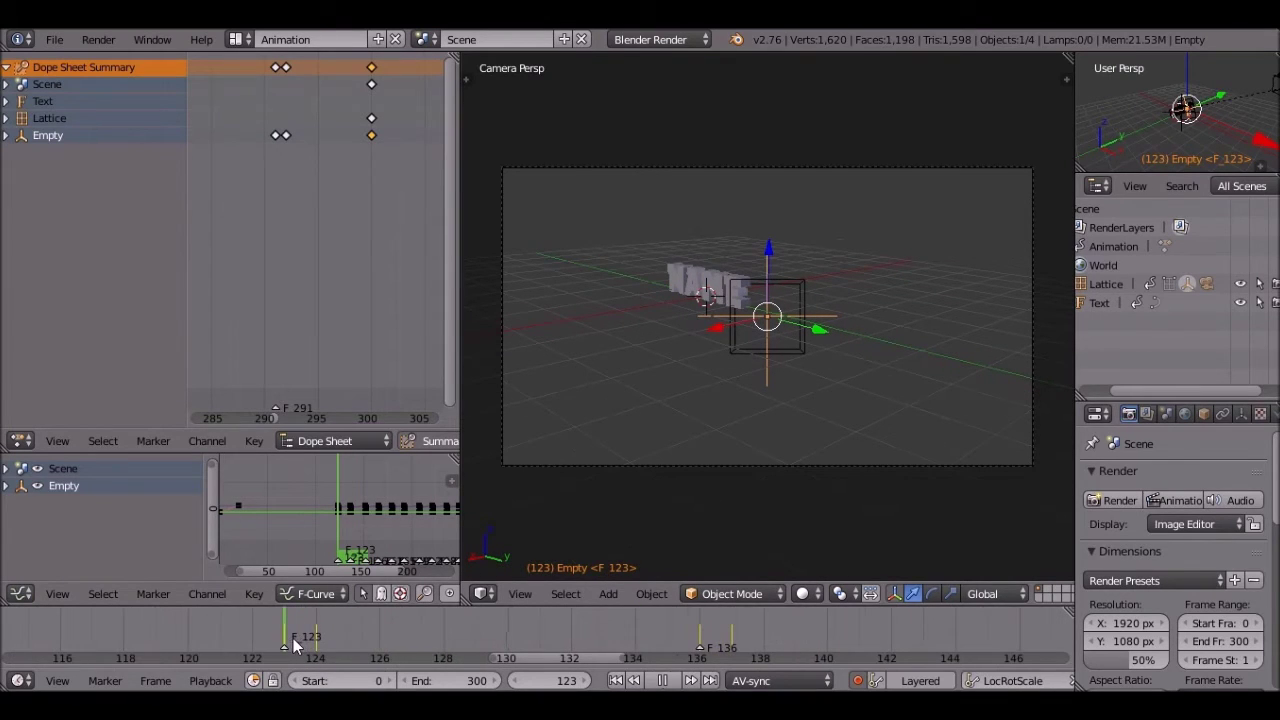
pyautogui.moveTo(314, 634); pyautogui.dragTo(311, 634)
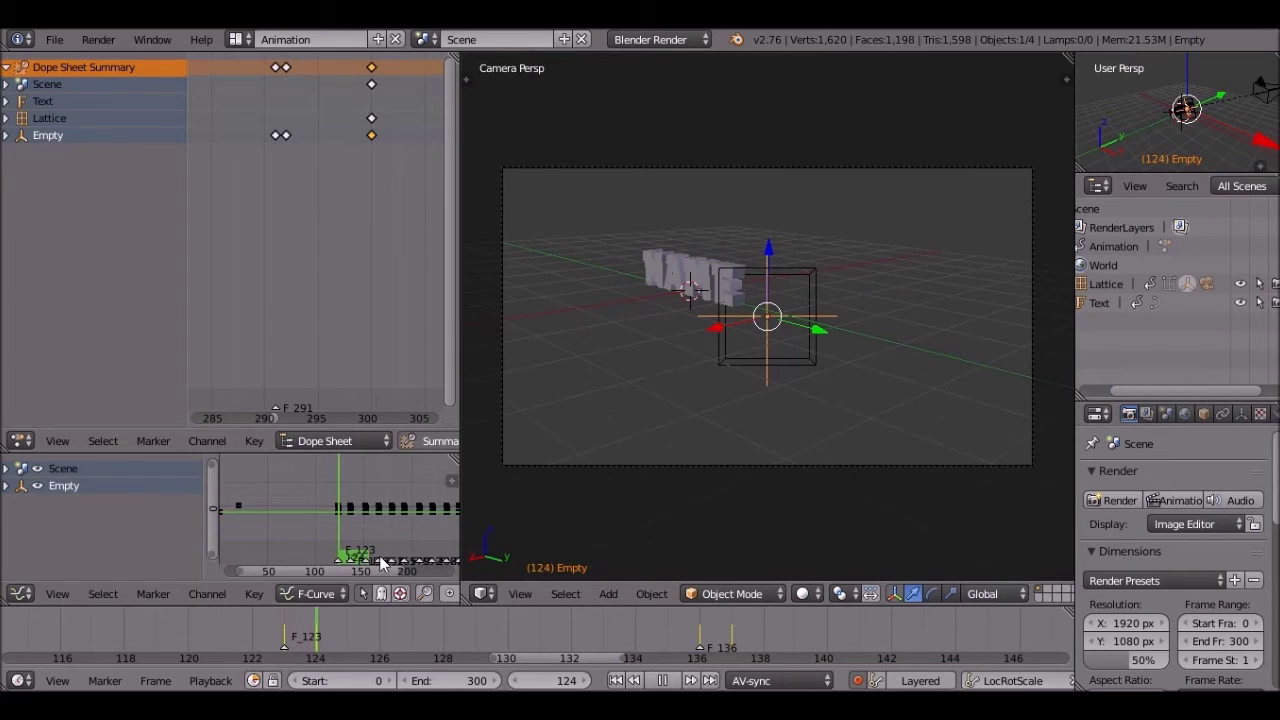
pyautogui.scroll(1, 674, 365)
pyautogui.scroll(1, 674, 365)
pyautogui.scroll(-1, 855, 300)
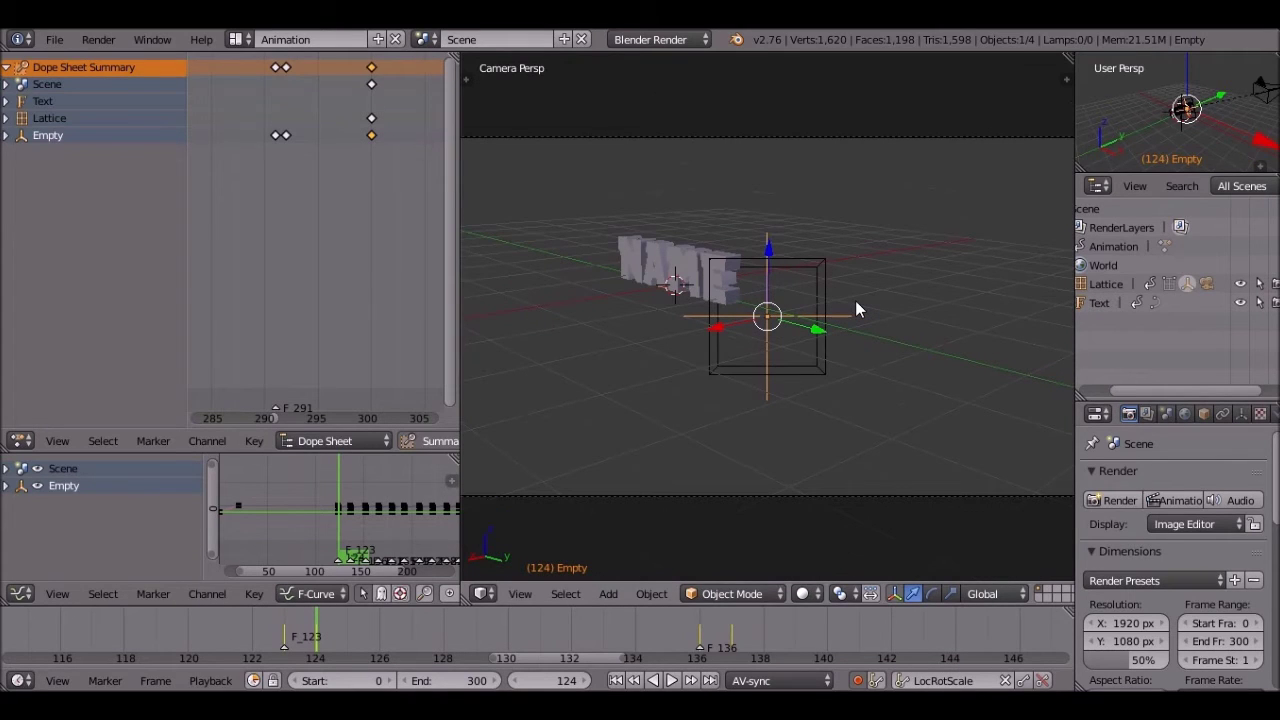
pyautogui.press('g')
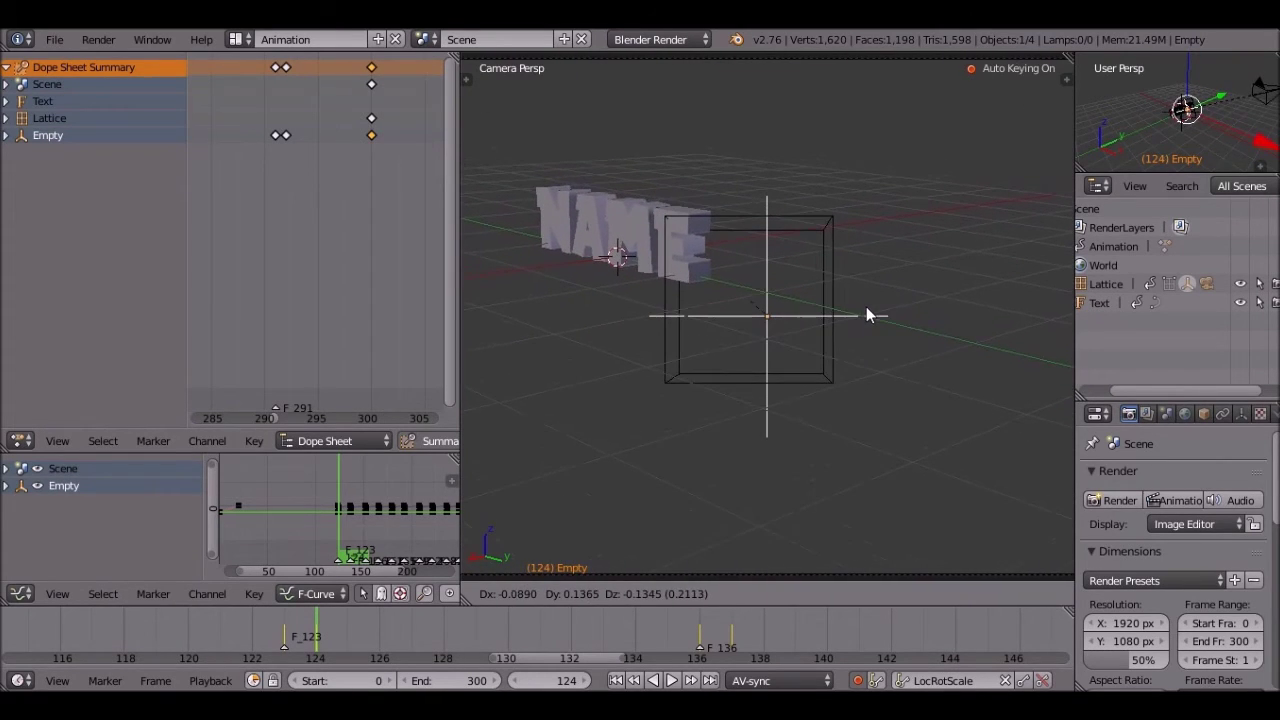
pyautogui.press('r')
pyautogui.press('Escape')
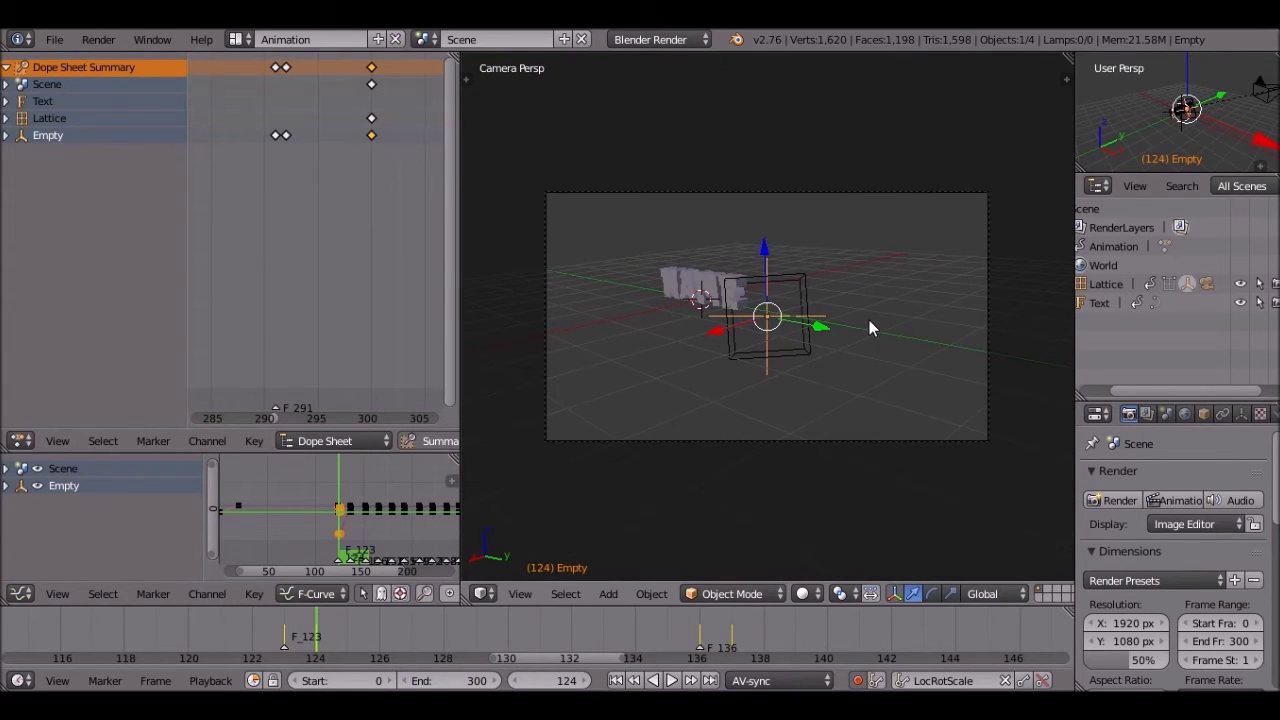
# Step: Rotate the empty about -4 degrees in the camera view at frame 137
pyautogui.press('Up')
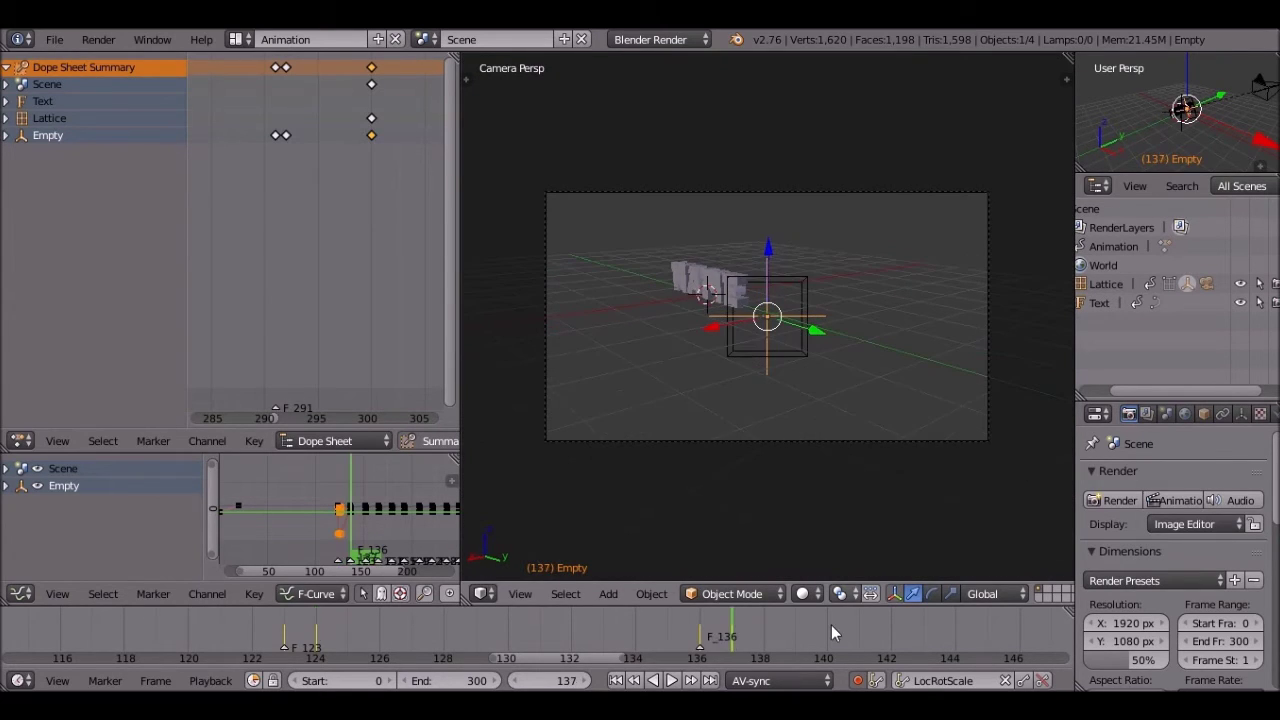
pyautogui.press('r')
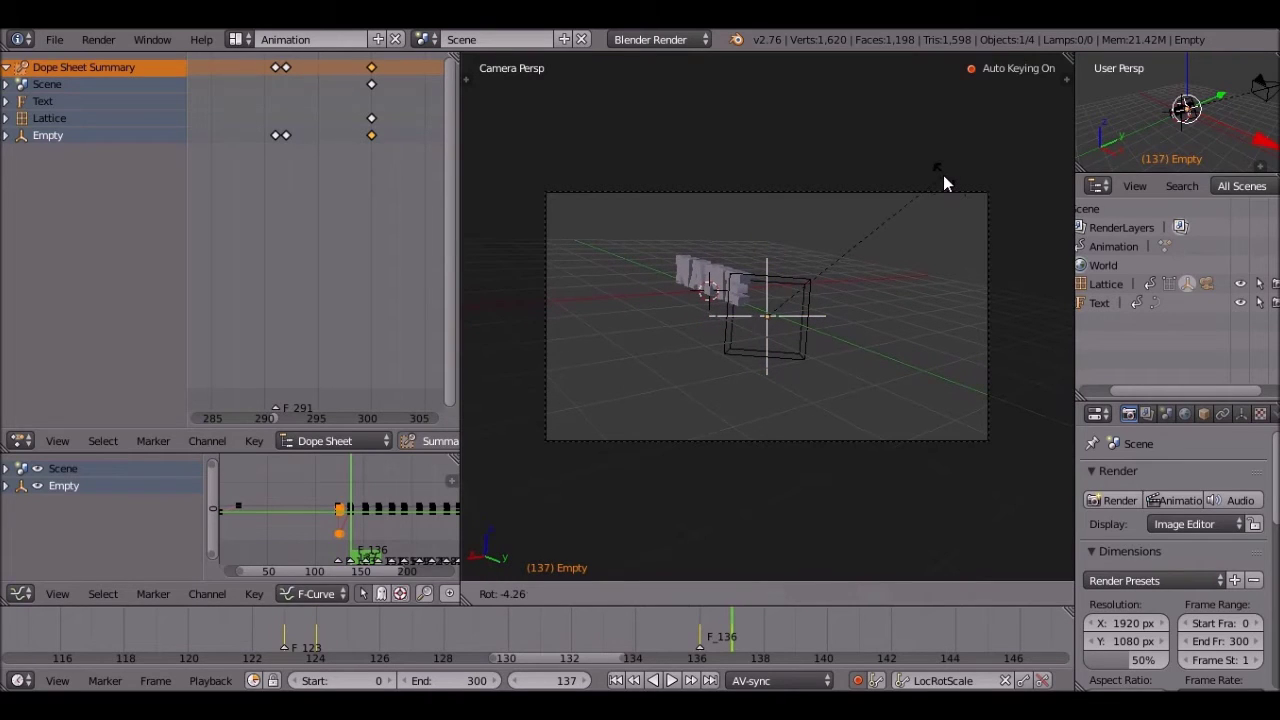
pyautogui.click(943, 175)
pyautogui.keyDown('ctrl'); pyautogui.hscroll(1, 769, 608); pyautogui.keyUp('ctrl')
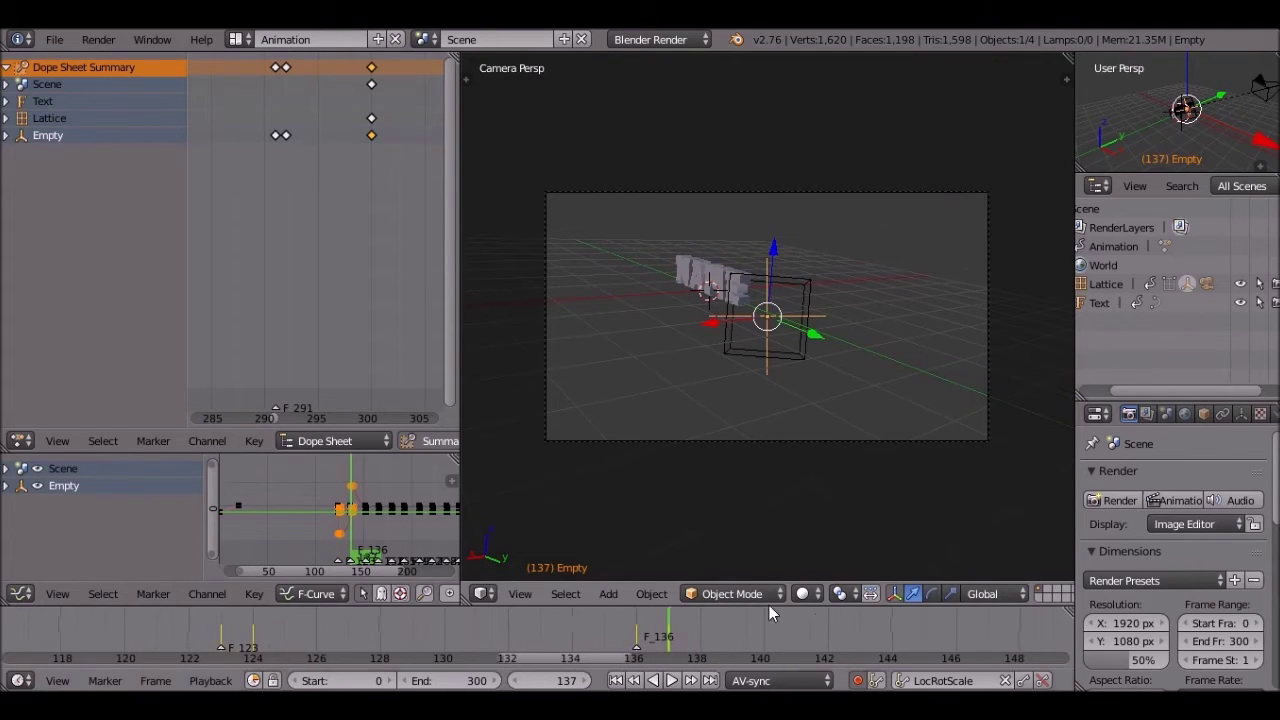
# Step: Rotate the empty about 3 degrees at frame 153 and tilt it the opposite way at frame 166
pyautogui.press('Up')
pyautogui.press('r')
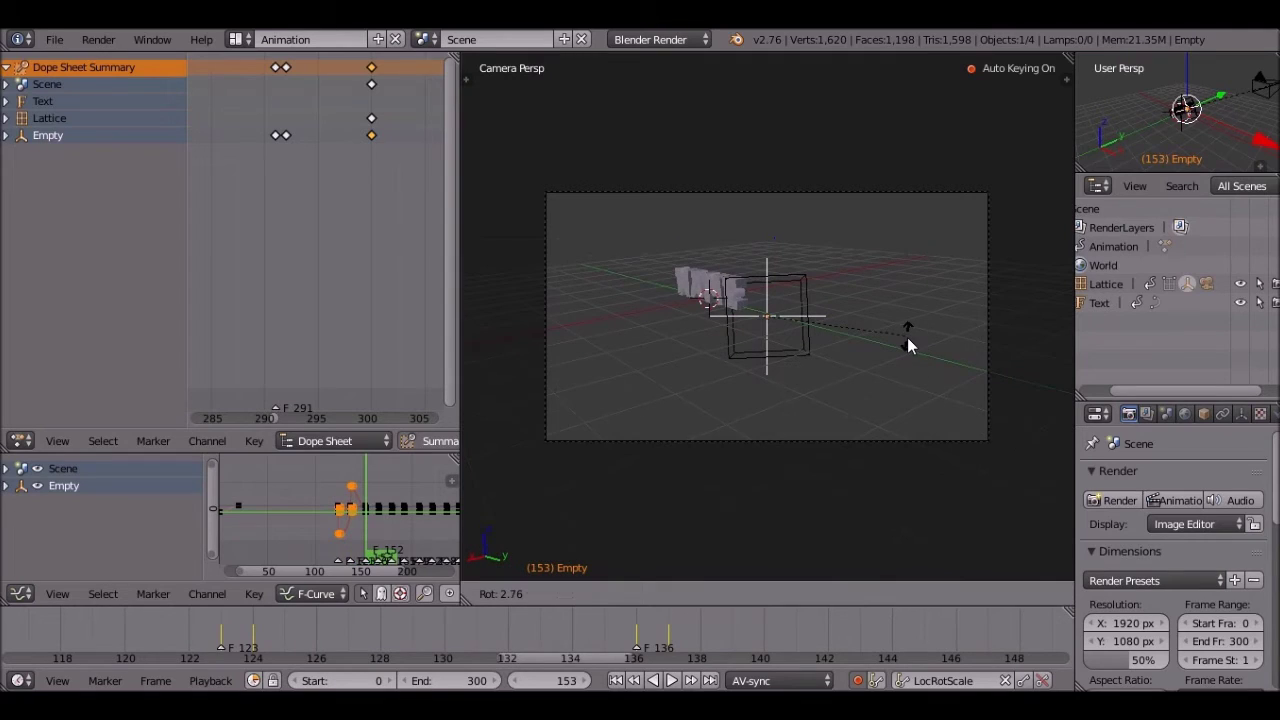
pyautogui.click(907, 337)
pyautogui.press('Up')
pyautogui.press('r')
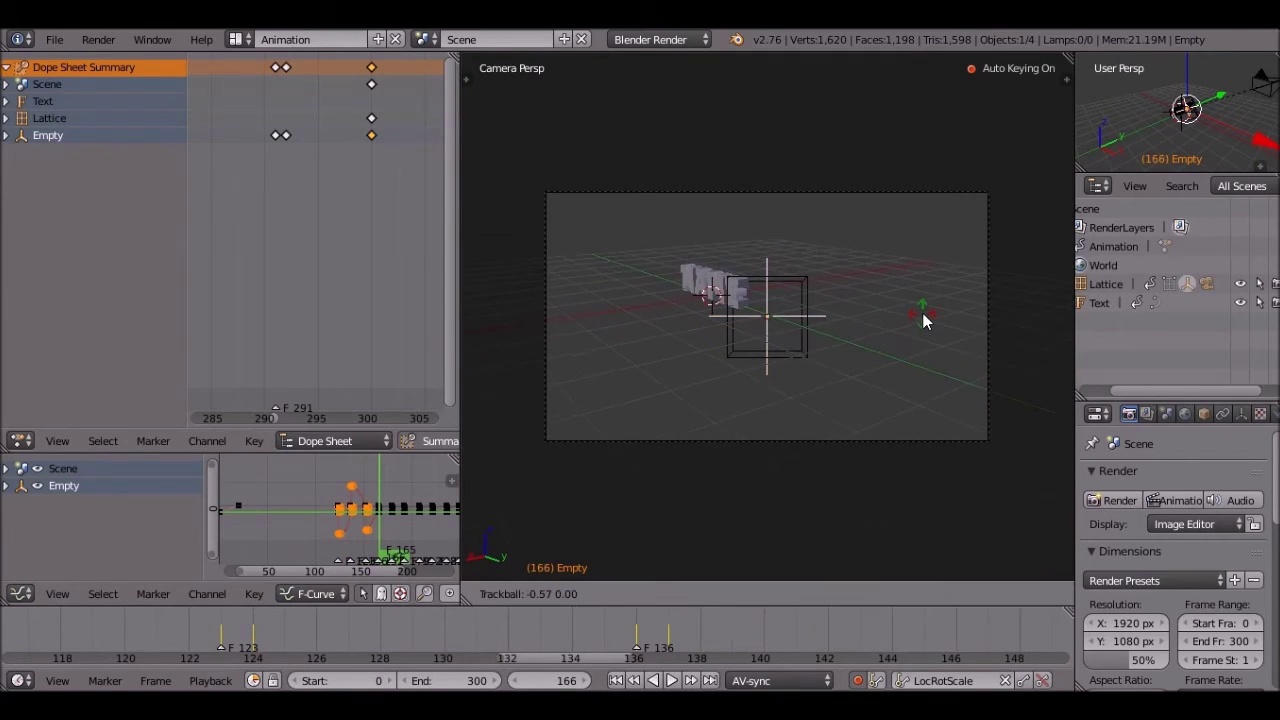
pyautogui.click(922, 306)
# Step: Tilt the empty in alternating directions at frame 180 and on the pulse keyframe after the F_192 marker
pyautogui.press('Up')
pyautogui.press('r')
pyautogui.click(932, 315)
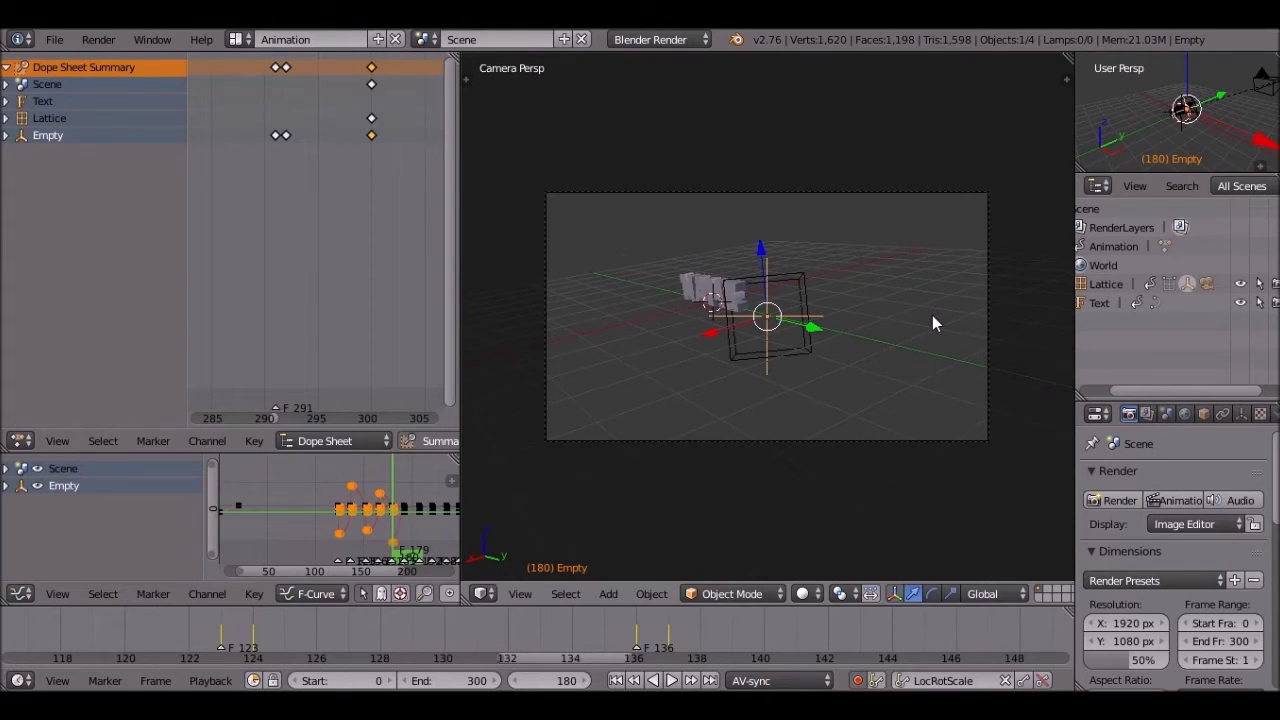
pyautogui.press('Up')
pyautogui.press('r')
pyautogui.click(936, 299)
# Step: Tilt the empty in alternating directions at frame 209 and on the pulse keyframe after the F_221 marker
pyautogui.press('Up')
pyautogui.press('r')
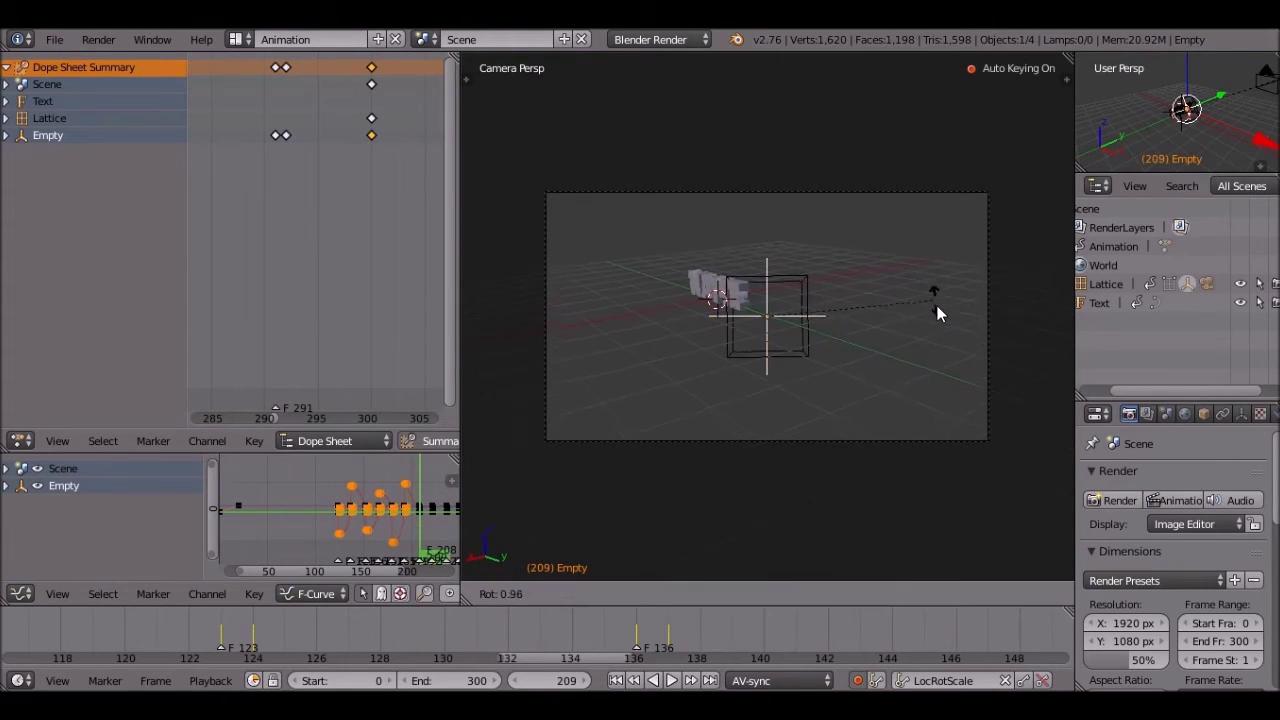
pyautogui.click(939, 317)
pyautogui.press('Up')
pyautogui.press('r')
pyautogui.click(944, 289)
# Step: Tilt the empty in alternating directions on the pulse keyframes of the F_236 and F_249 markers
pyautogui.press('Up')
pyautogui.press('r')
pyautogui.click(946, 298)
pyautogui.press('Up')
pyautogui.press('r')
pyautogui.click(948, 281)
# Step: Tilt the empty in alternating directions on the pulse keyframes of the F_263 and F_277 markers
pyautogui.press('Up')
pyautogui.press('r')
pyautogui.click(949, 290)
pyautogui.press('Up')
pyautogui.press('r')
pyautogui.click(952, 275)
# Step: Tilt the empty in opposite directions on the closing keyframes, continuing to frame 300
pyautogui.press('Up')
pyautogui.press('r')
pyautogui.click(951, 288)
pyautogui.press('Up')
pyautogui.press('r')
pyautogui.click(950, 280)
pyautogui.press('Up')
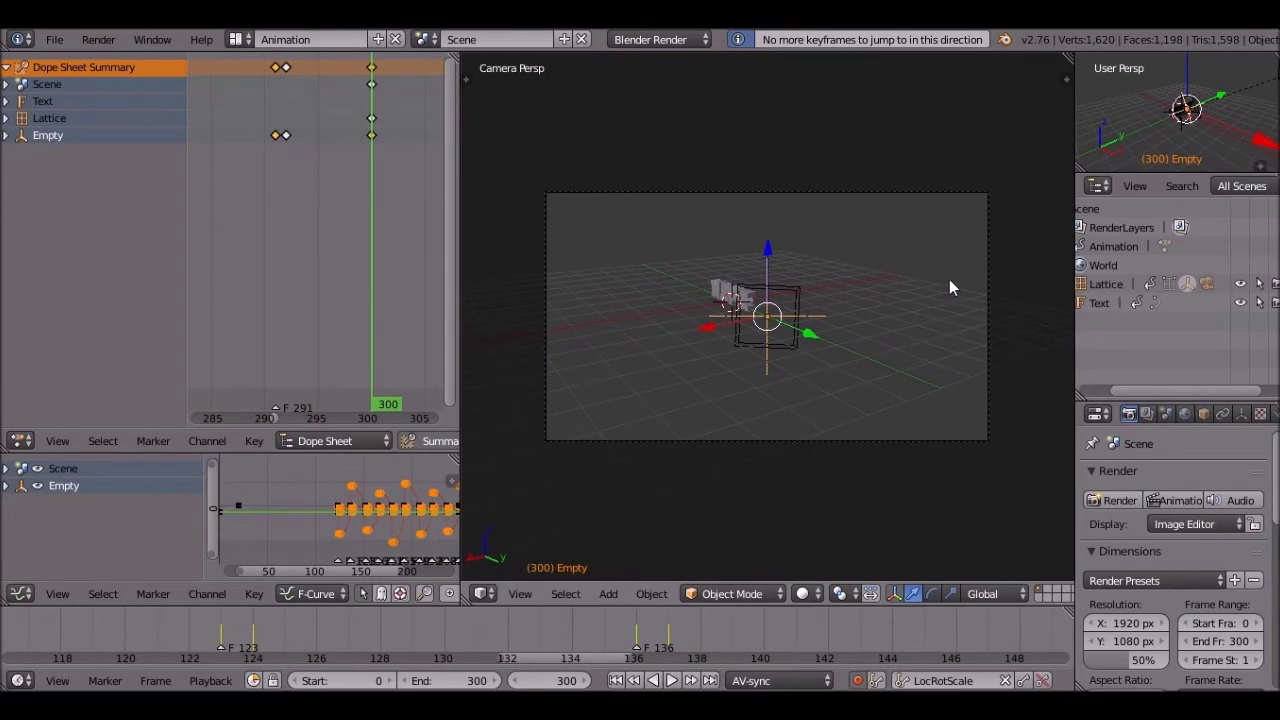
# Step: Play the animation to review the tilting beat pulses, then stop and view the final frame 300 up close
pyautogui.click(684, 680)
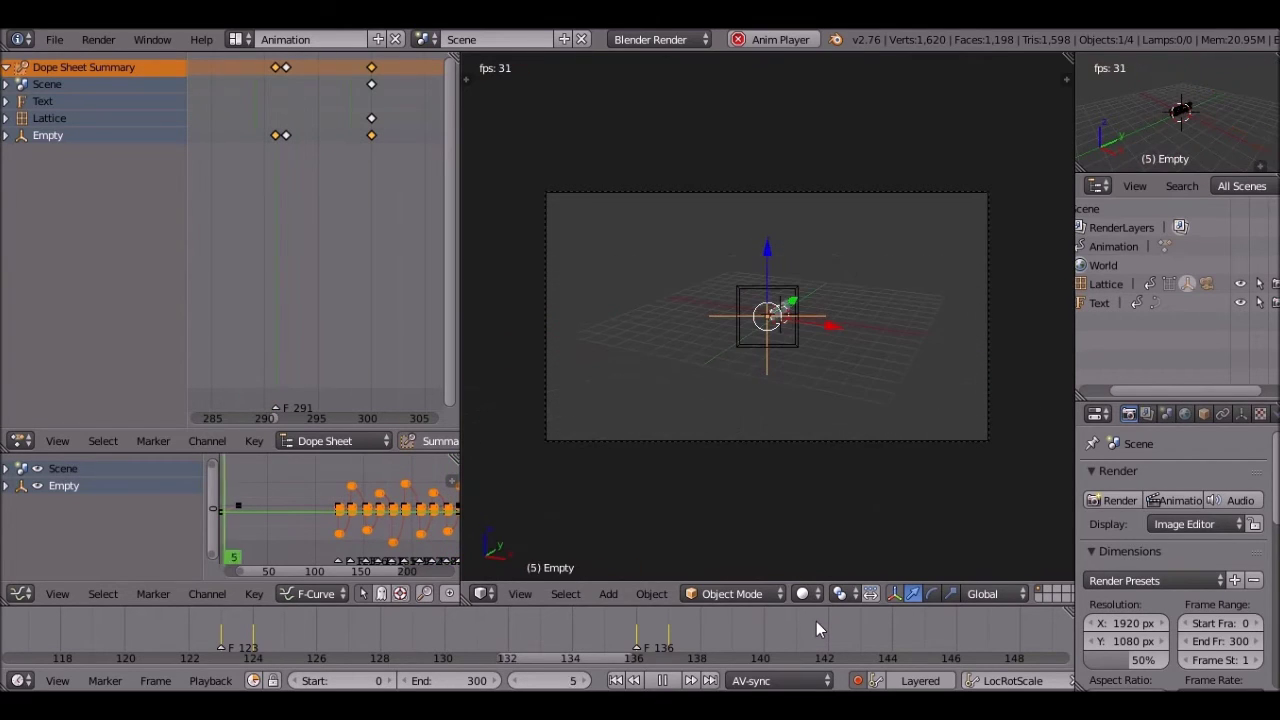
pyautogui.moveTo(640, 644)
pyautogui.mouseDown(button='middle')
pyautogui.moveTo(71, 645)
pyautogui.moveTo(615, 645)
pyautogui.moveTo(518, 645)
pyautogui.mouseUp(button='middle')
pyautogui.moveTo(600, 646); pyautogui.dragTo(16, 651, button='middle')
pyautogui.moveTo(500, 642); pyautogui.dragTo(35, 645, button='middle')
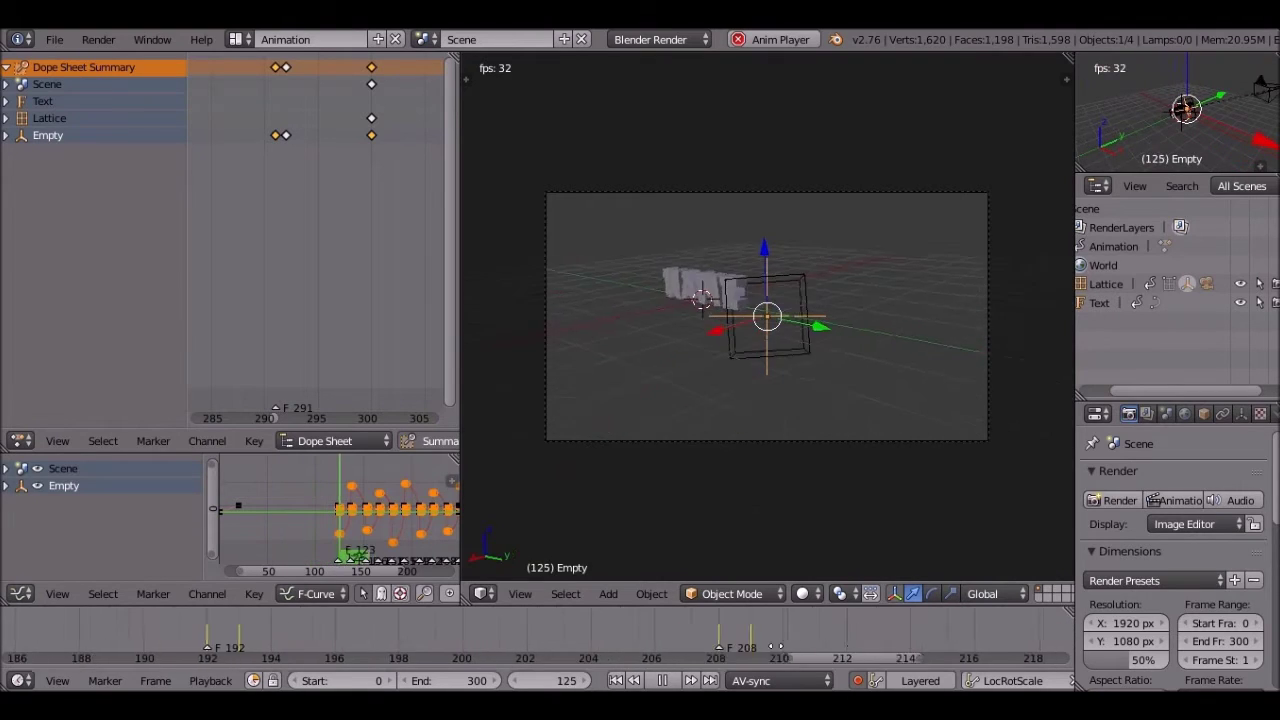
pyautogui.moveTo(1020, 632); pyautogui.dragTo(115, 655, button='middle')
pyautogui.scroll(-3, 580, 648)
pyautogui.click(628, 630)
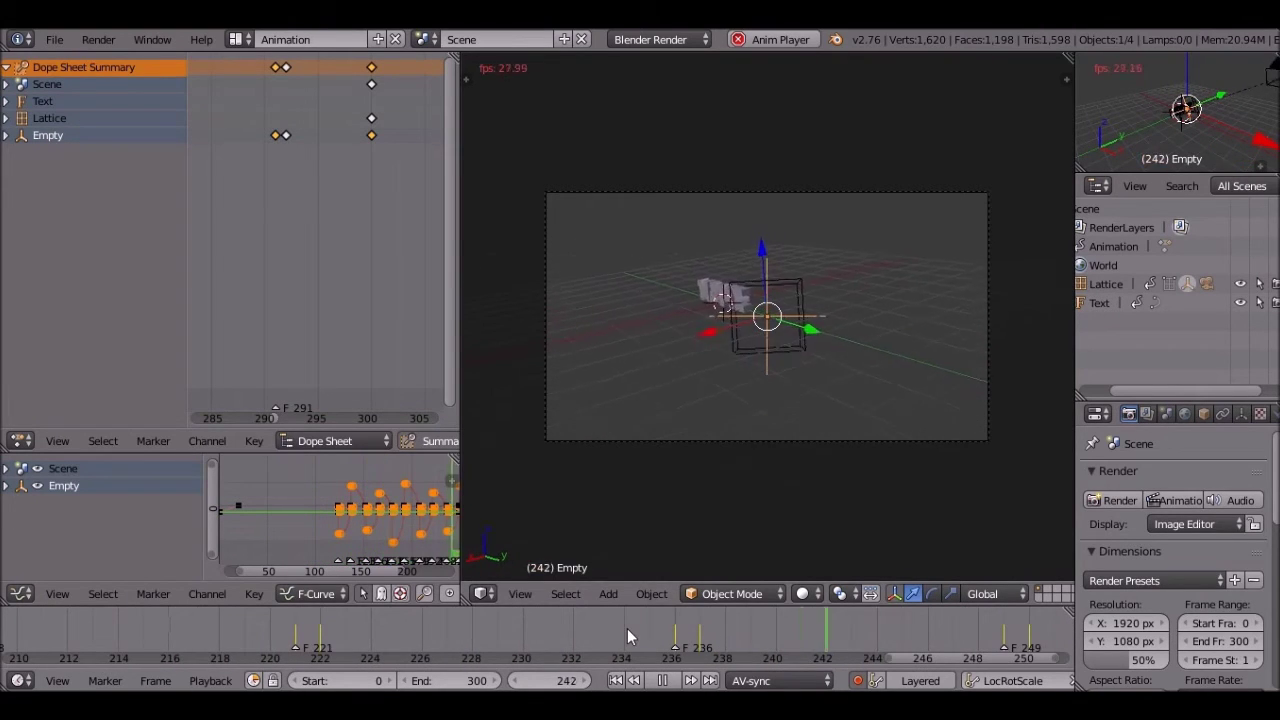
pyautogui.click(662, 680)
pyautogui.click(709, 680)
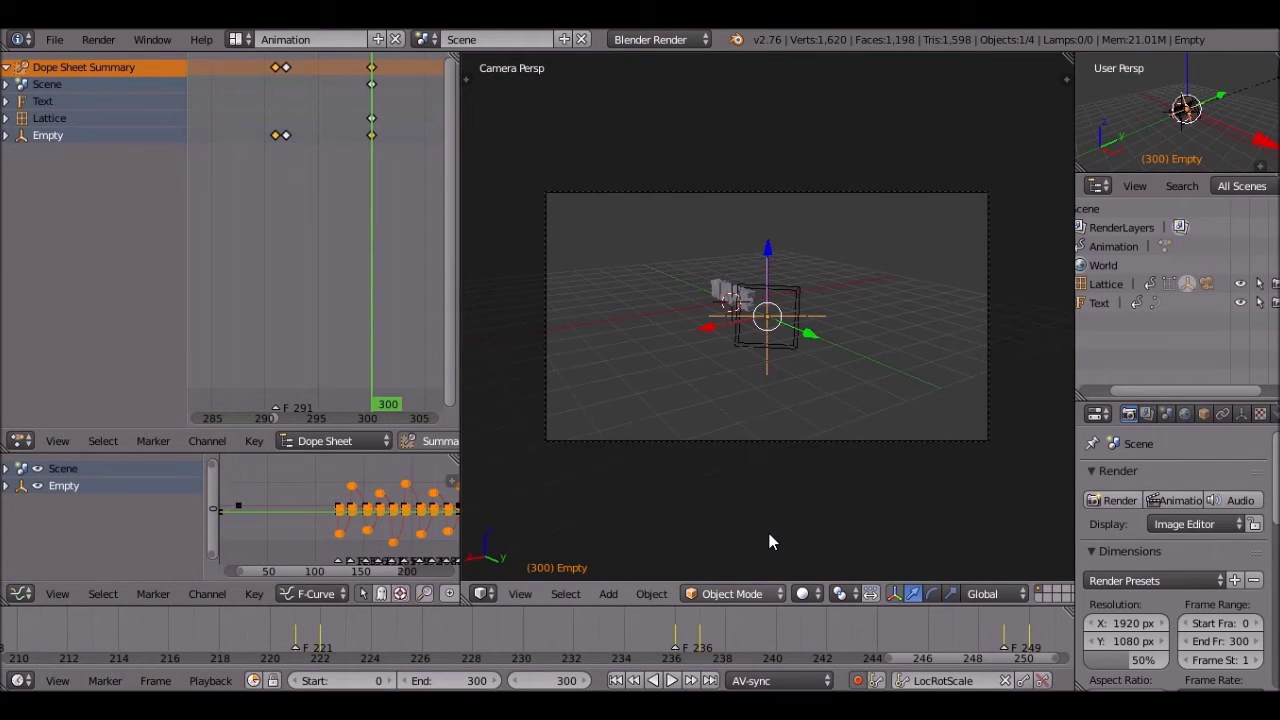
pyautogui.scroll(6, 922, 366)
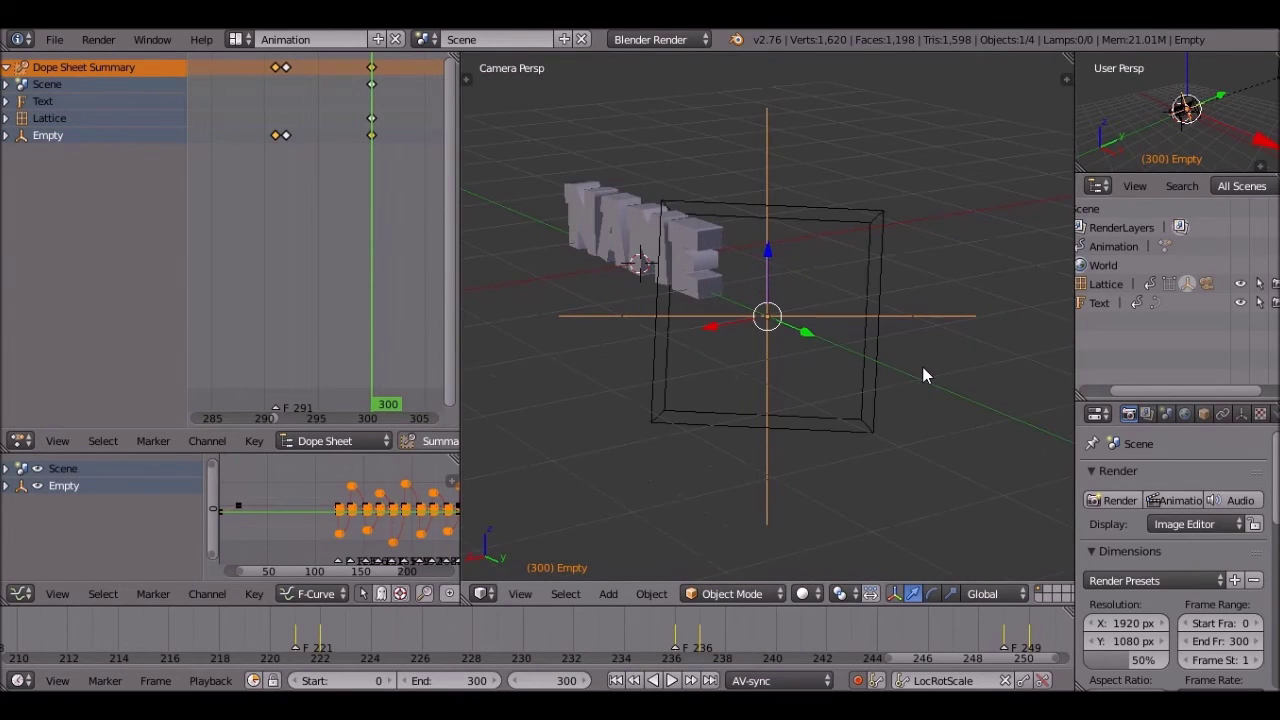
# Step: Play back the closing beats up to frame 300 in the camera view, and stop near the F_291 marker
pyautogui.scroll(-8, 922, 366)
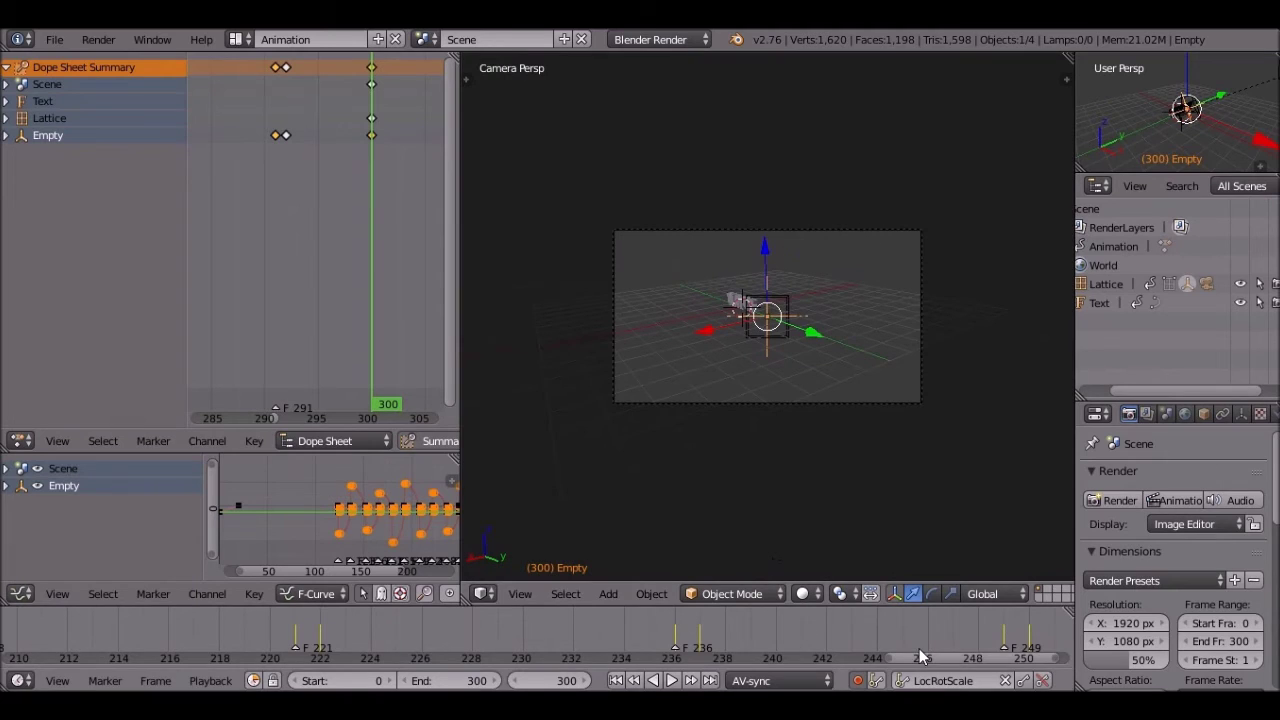
pyautogui.moveTo(919, 649); pyautogui.dragTo(699, 649, button='middle')
pyautogui.click(701, 649)
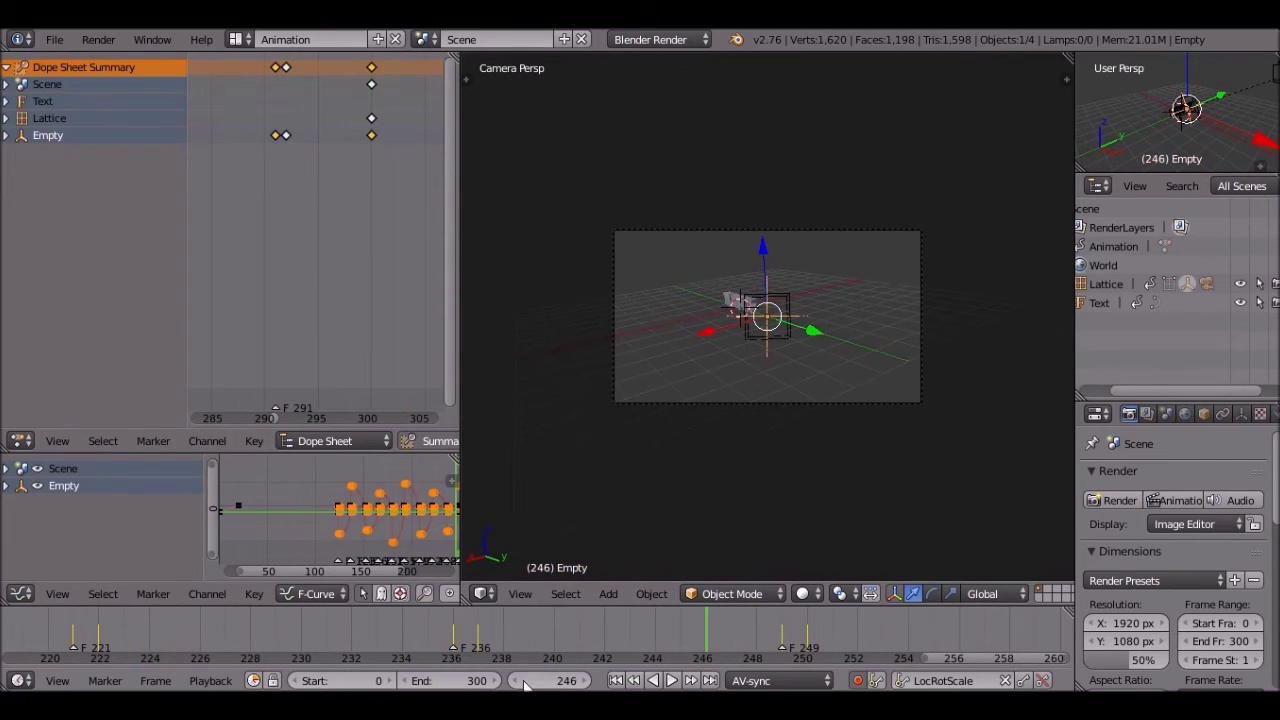
pyautogui.click(670, 681)
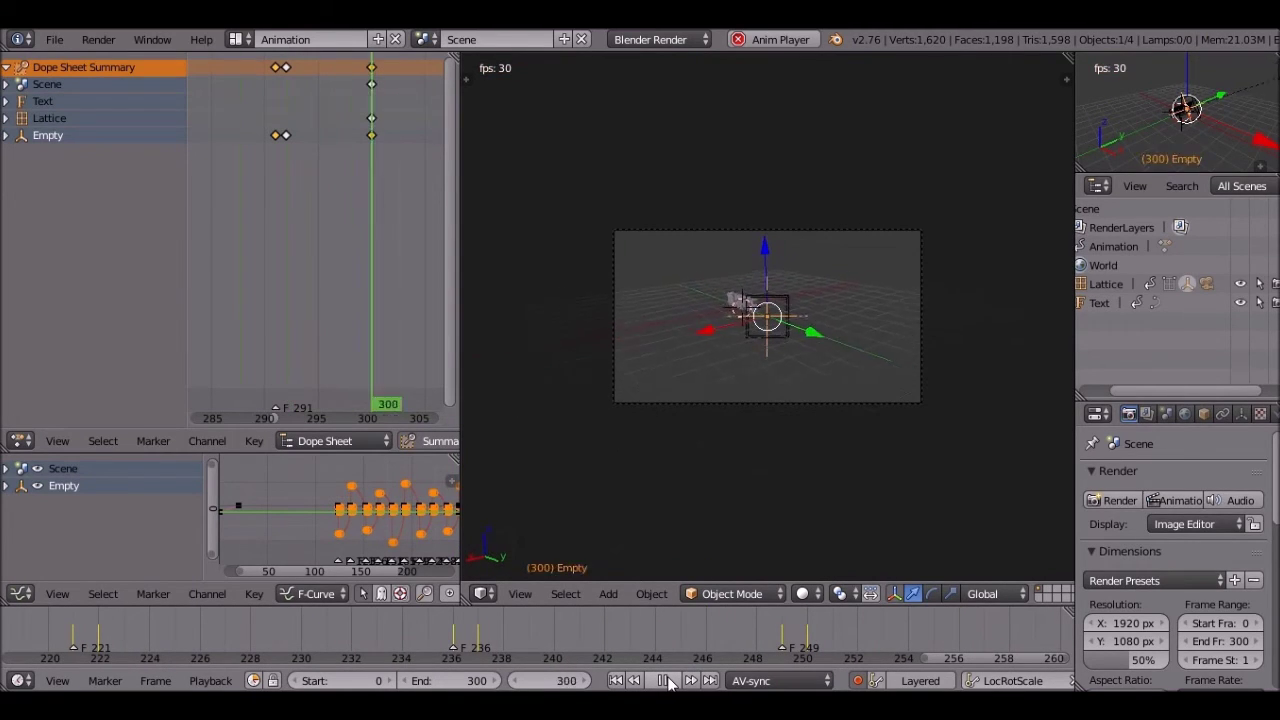
pyautogui.click(703, 652)
pyautogui.moveTo(702, 652); pyautogui.dragTo(322, 652, button='middle')
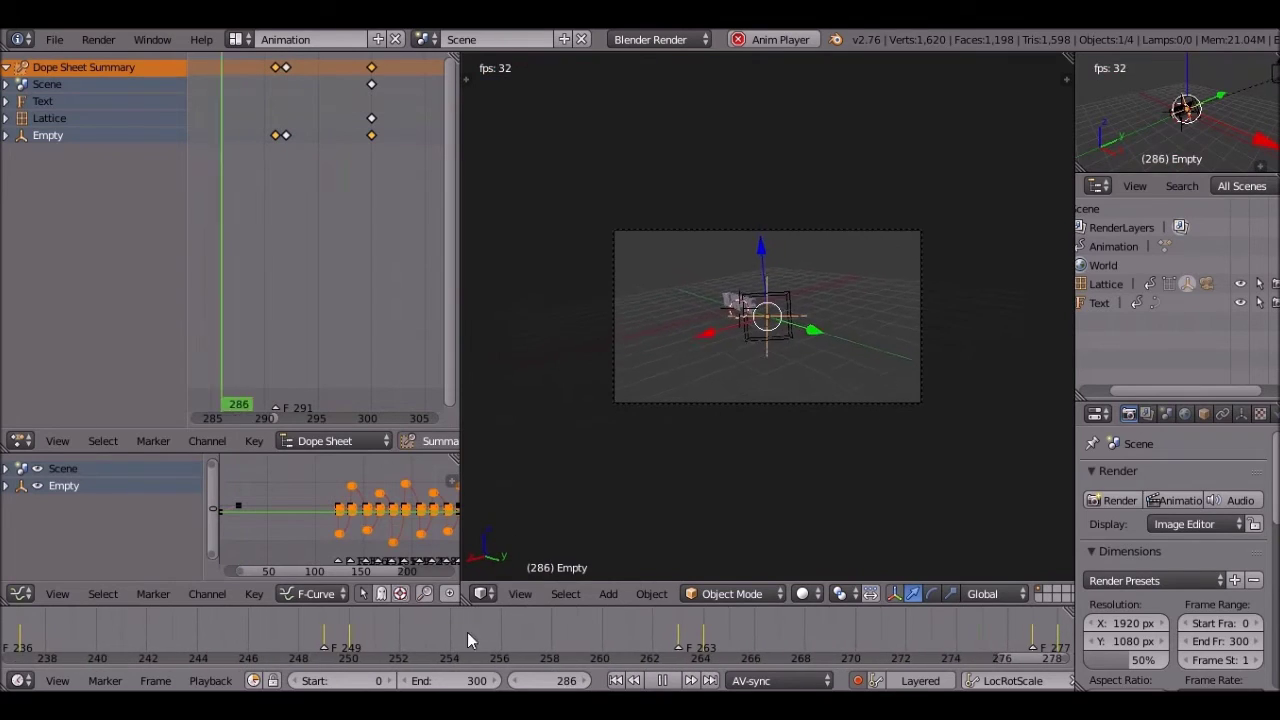
pyautogui.scroll(-2, 646, 619)
pyautogui.scroll(-3, 641, 624)
pyautogui.click(391, 641)
pyautogui.click(659, 684)
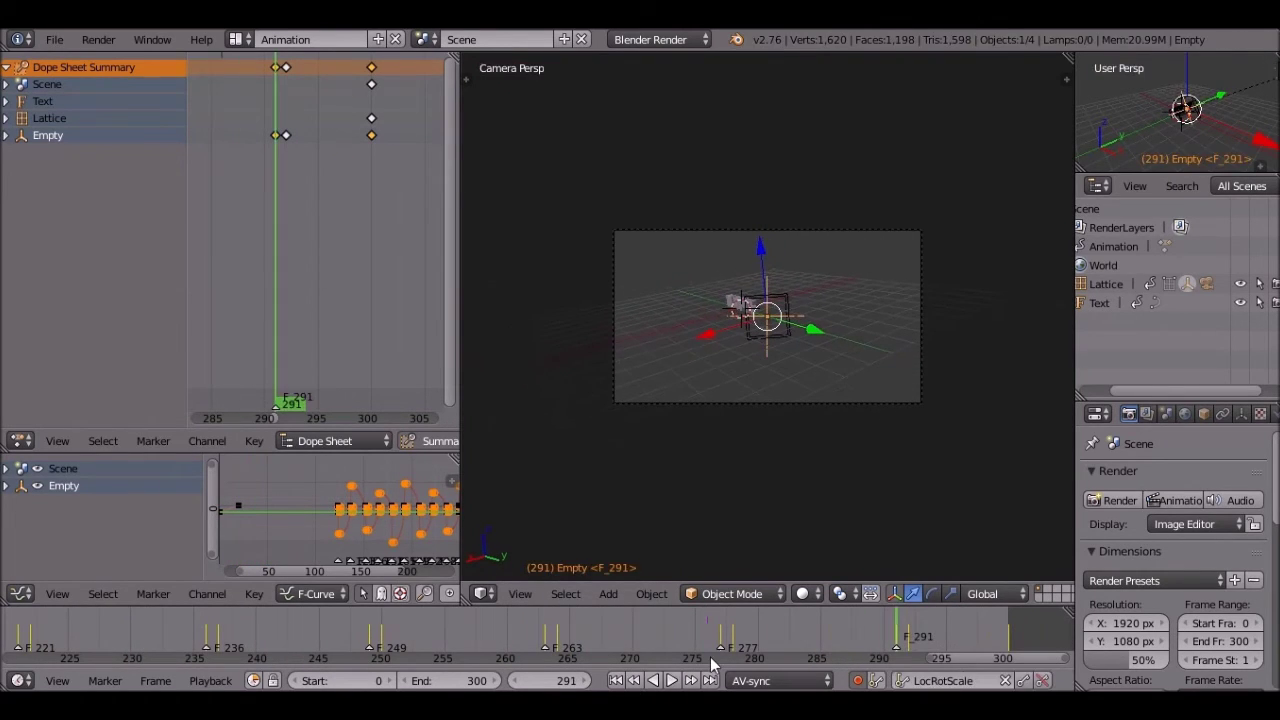
# Step: Tilt the empty by about -5.9° at frame 278 and by about 4.9° in the opposite direction at frame 292
pyautogui.click(532, 636)
pyautogui.hotkey('alt', 'a')
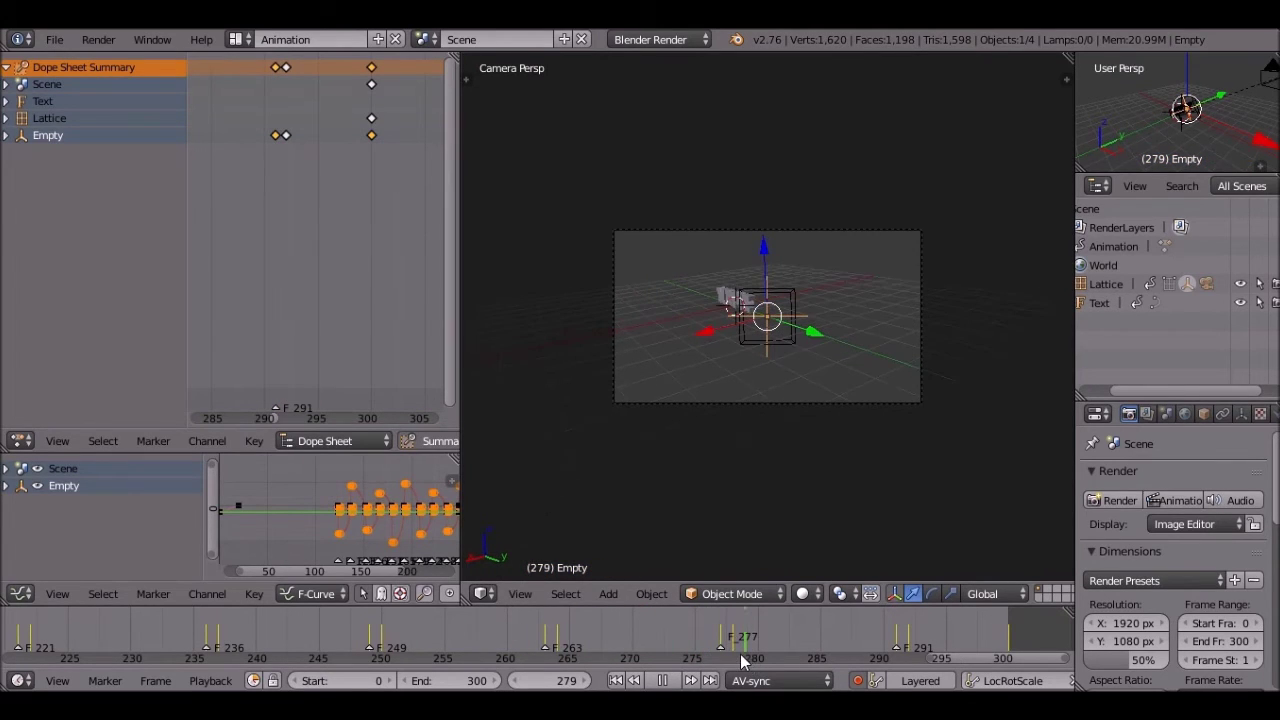
pyautogui.hotkey('alt', 'a')
pyautogui.press('r')
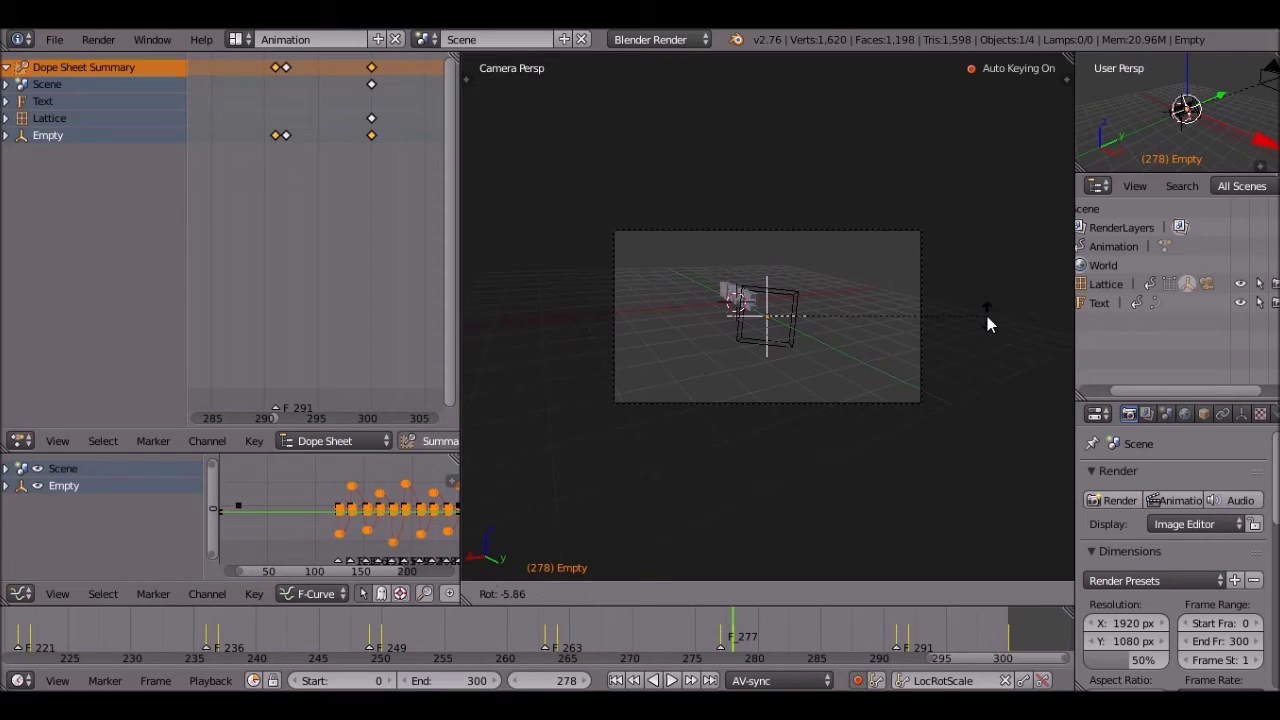
pyautogui.click(987, 316)
pyautogui.press('Up')
pyautogui.press('Up')
pyautogui.press('r')
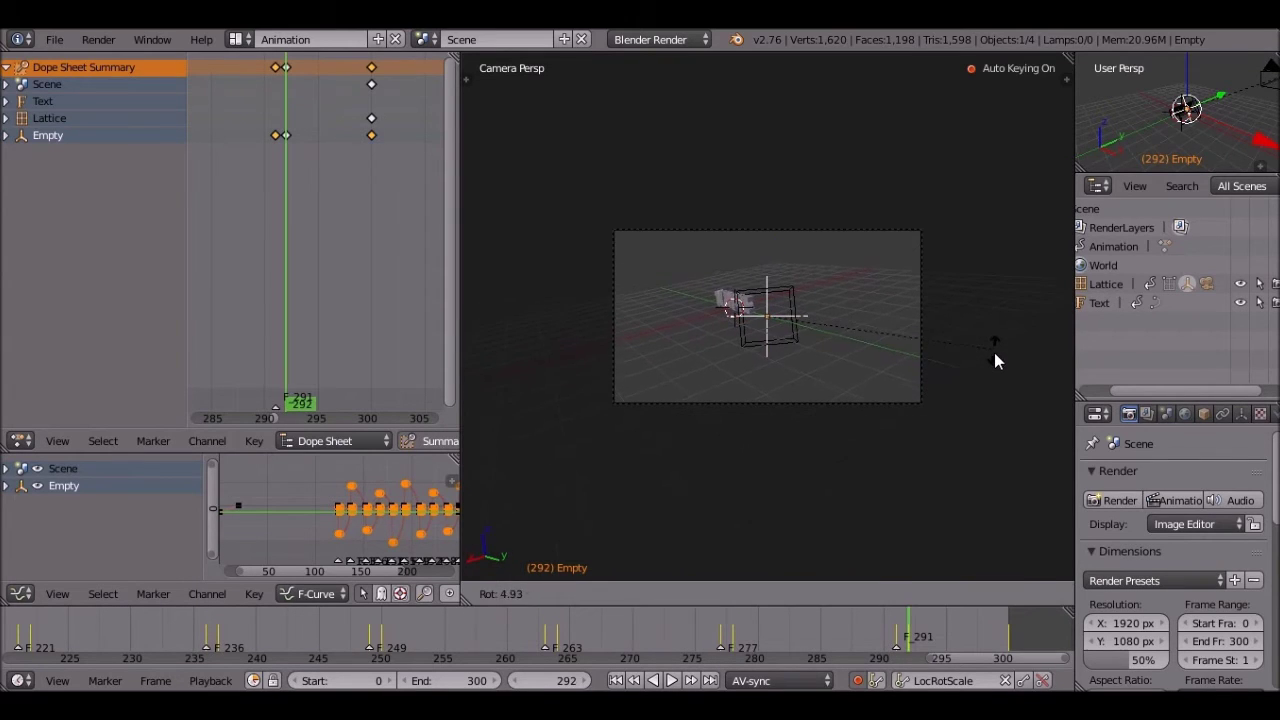
pyautogui.click(994, 353)
# Step: Replay the animation from the opening frames, then inspect the rig from outside and through the camera
pyautogui.hotkey('alt', 'a')
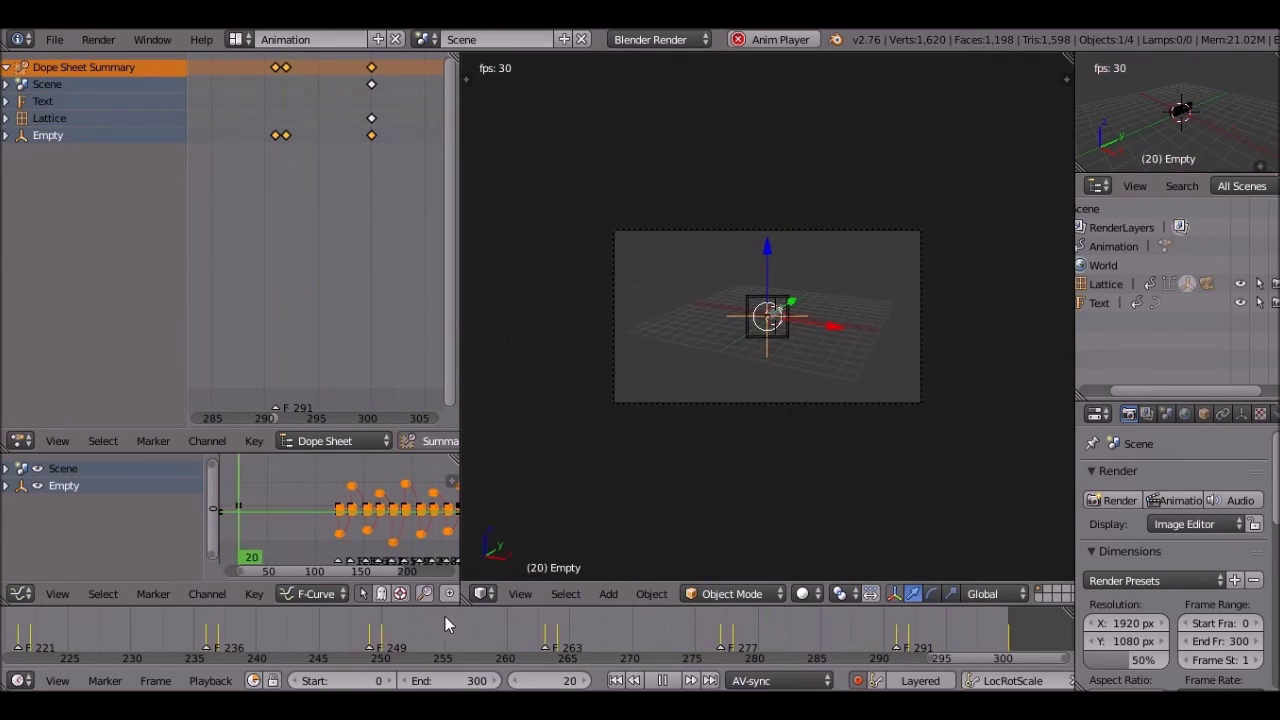
pyautogui.hotkey('alt', 'a')
pyautogui.scroll(-2, 402, 232)
pyautogui.scroll(-1, 402, 238)
pyautogui.moveTo(1071, 423); pyautogui.dragTo(790, 463, button='middle')
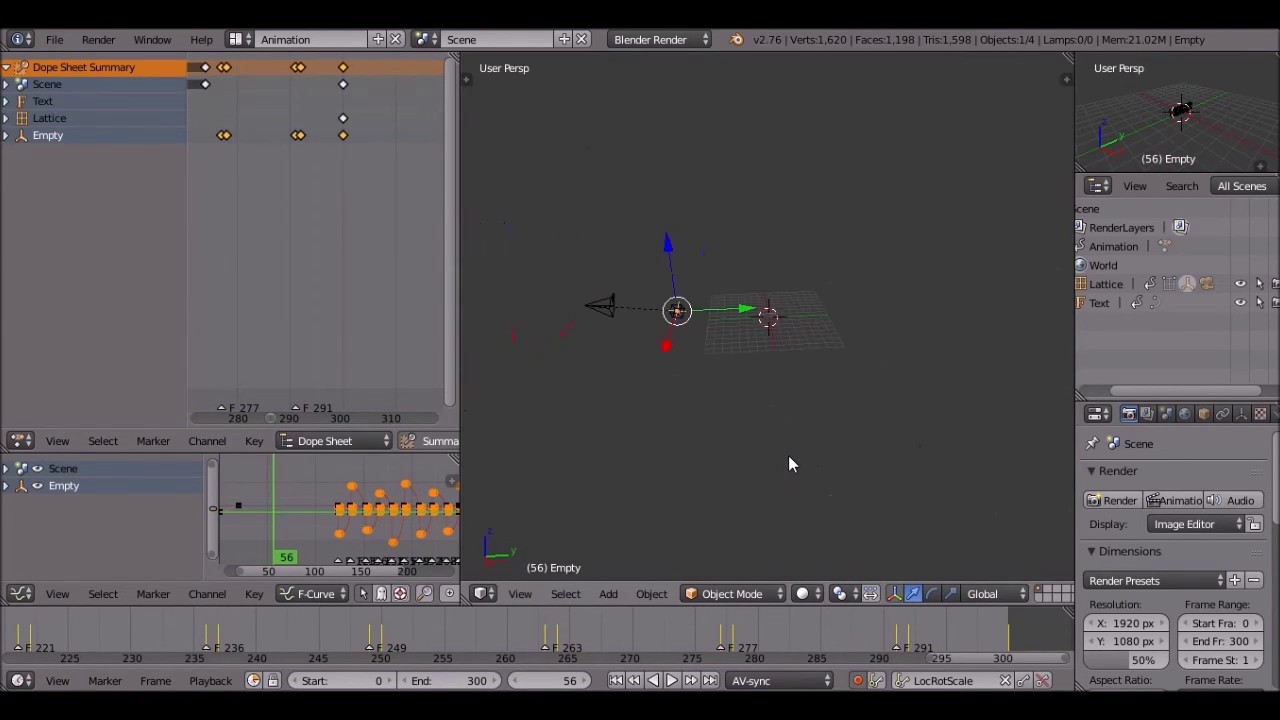
pyautogui.press('KP_0')
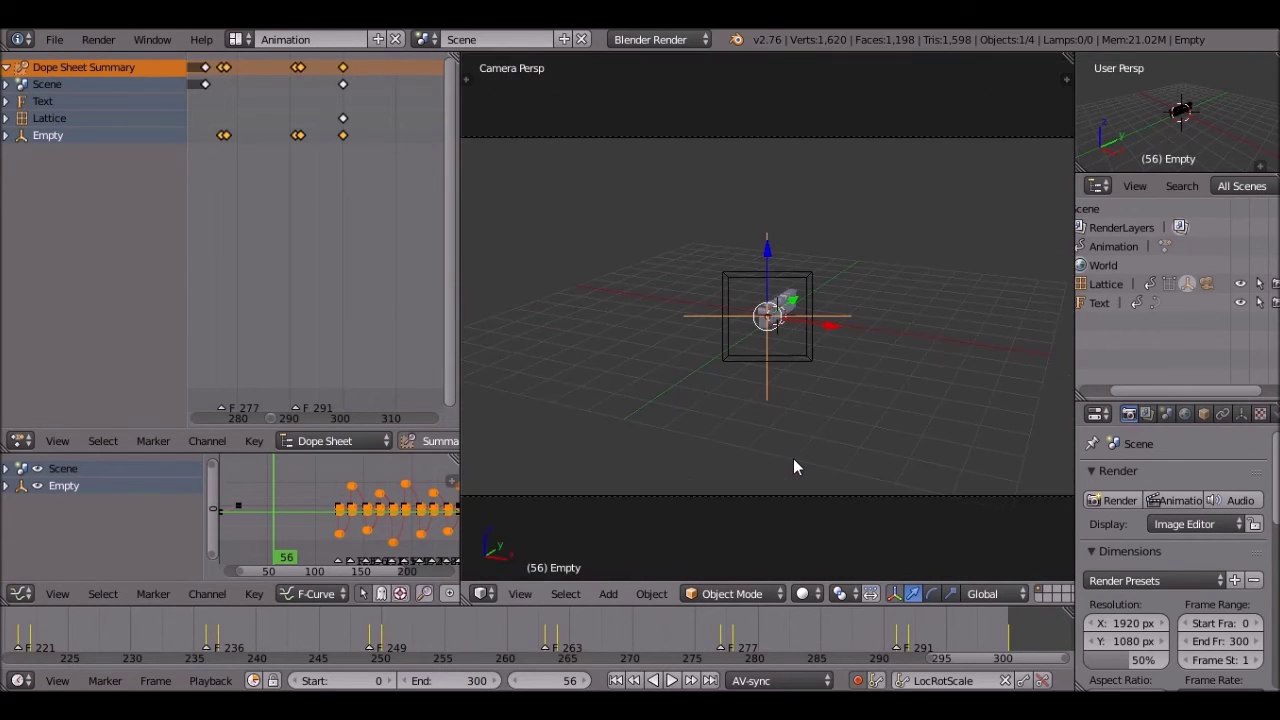
pyautogui.scroll(-2, 805, 458)
pyautogui.scroll(2, 813, 457)
pyautogui.scroll(-2, 813, 457)
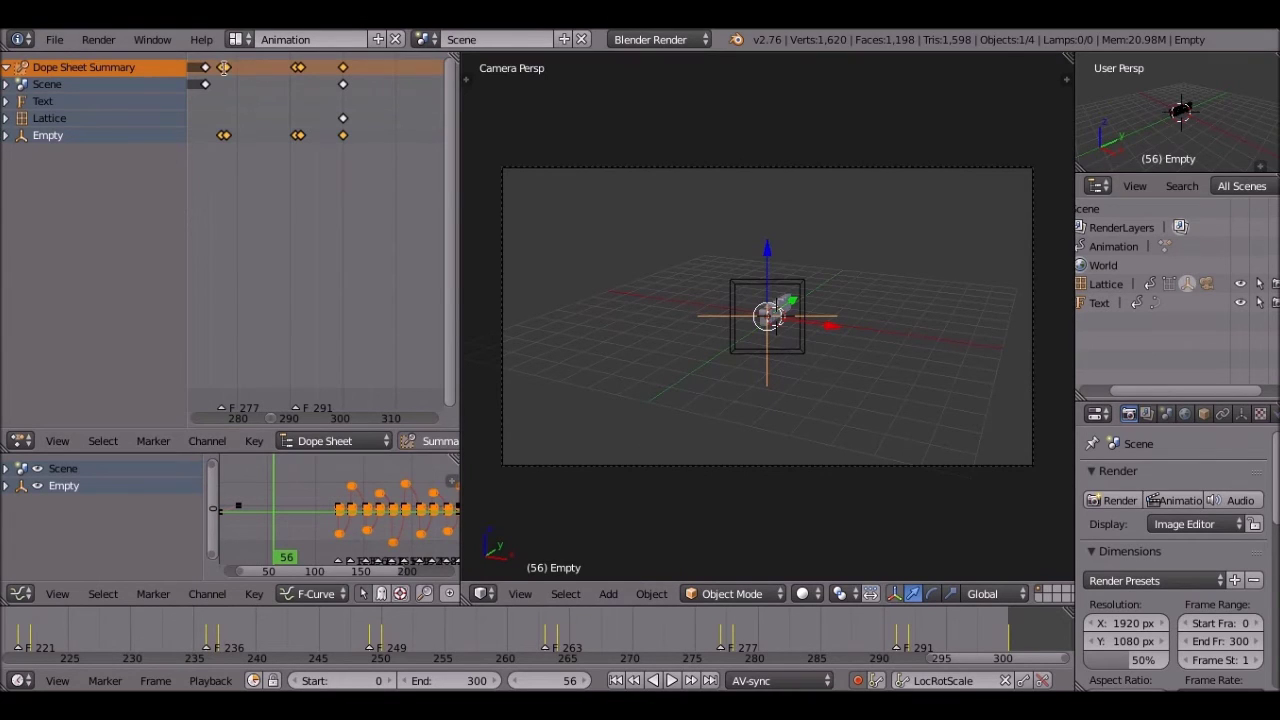
# Step: Switch to the Default screen layout, split the 3D view vertically and turn the second area into a Graph Editor
pyautogui.click(232, 41)
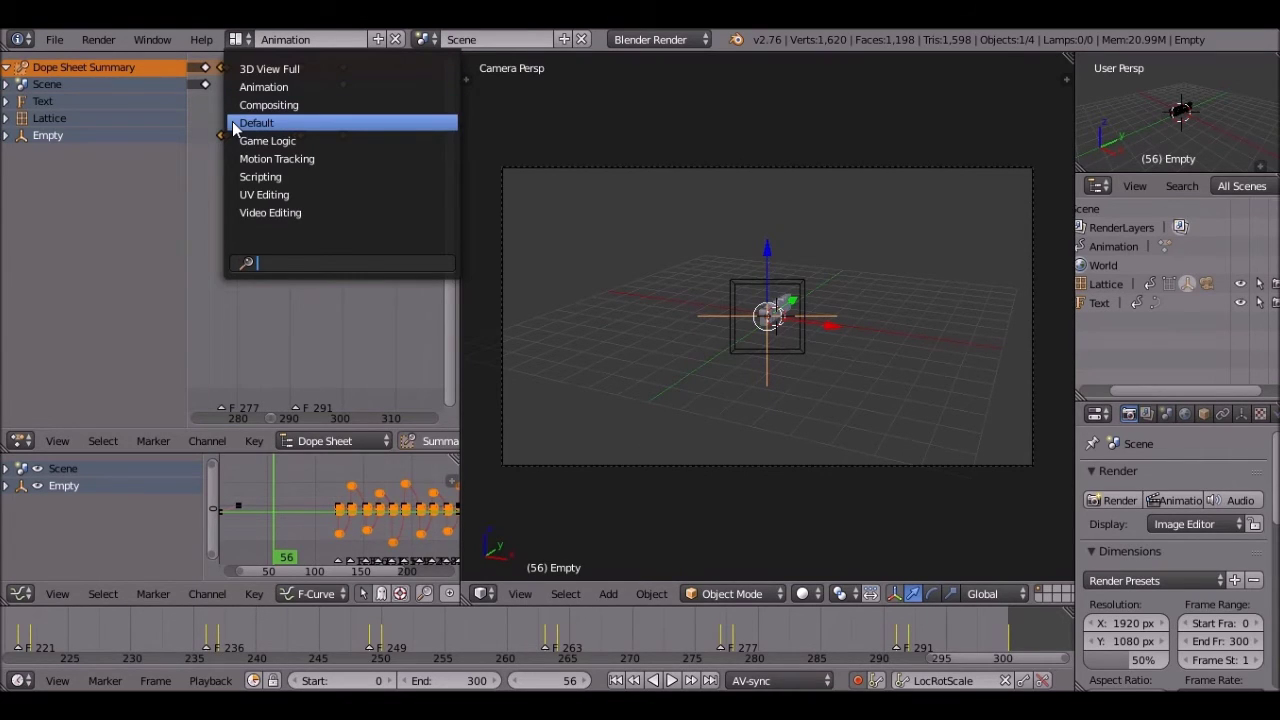
pyautogui.click(263, 123)
pyautogui.moveTo(1108, 58); pyautogui.dragTo(618, 210)
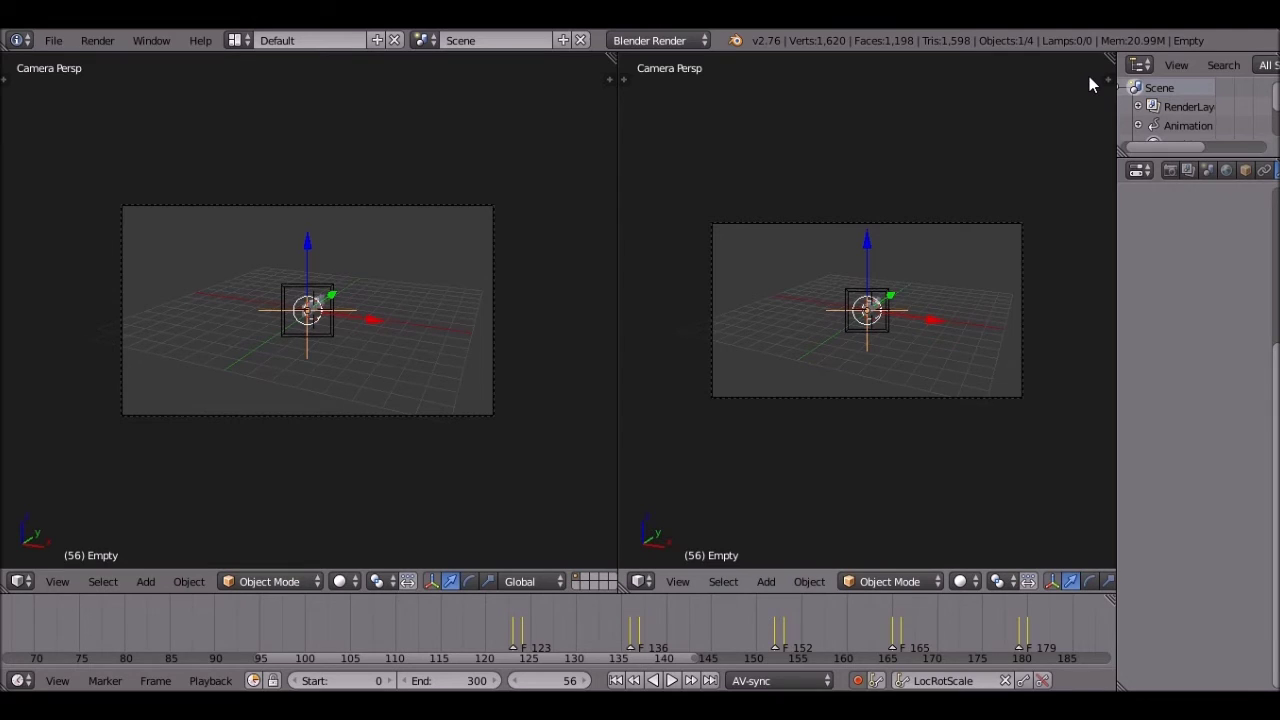
pyautogui.click(640, 581)
pyautogui.press('Return')
pyautogui.scroll(-5, 990, 325)
pyautogui.scroll(3, 991, 317)
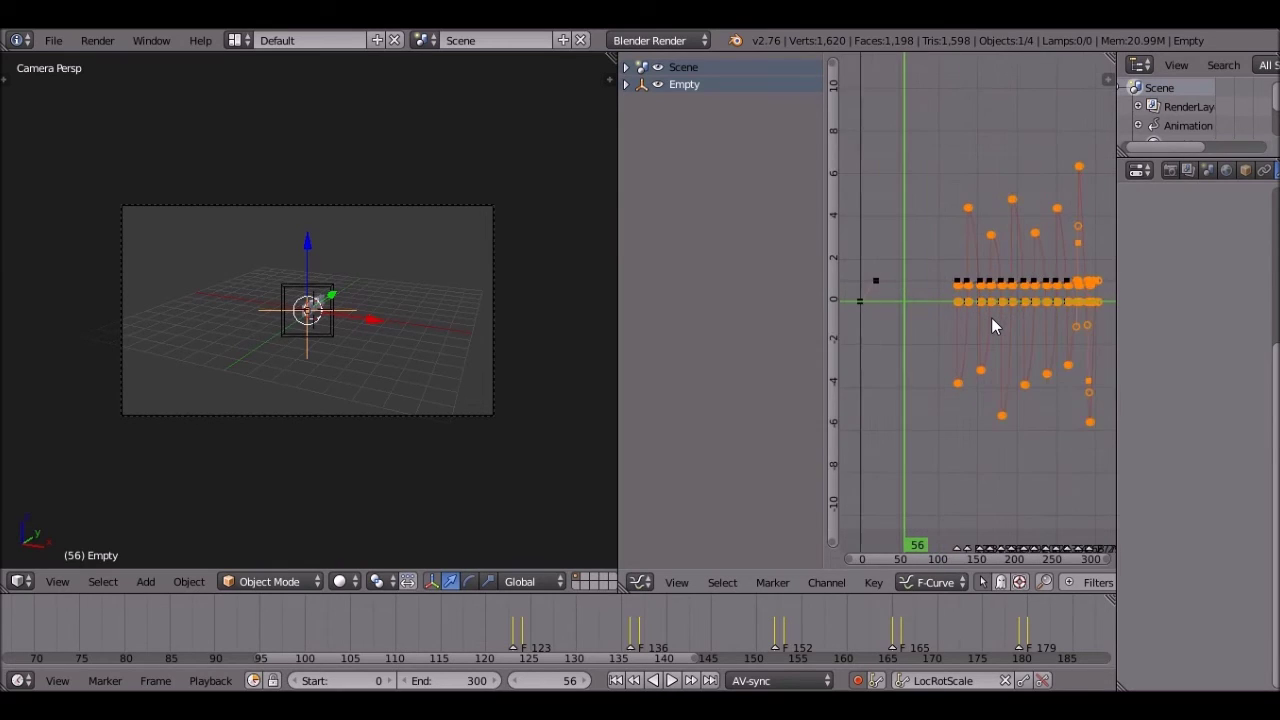
pyautogui.scroll(4, 961, 340)
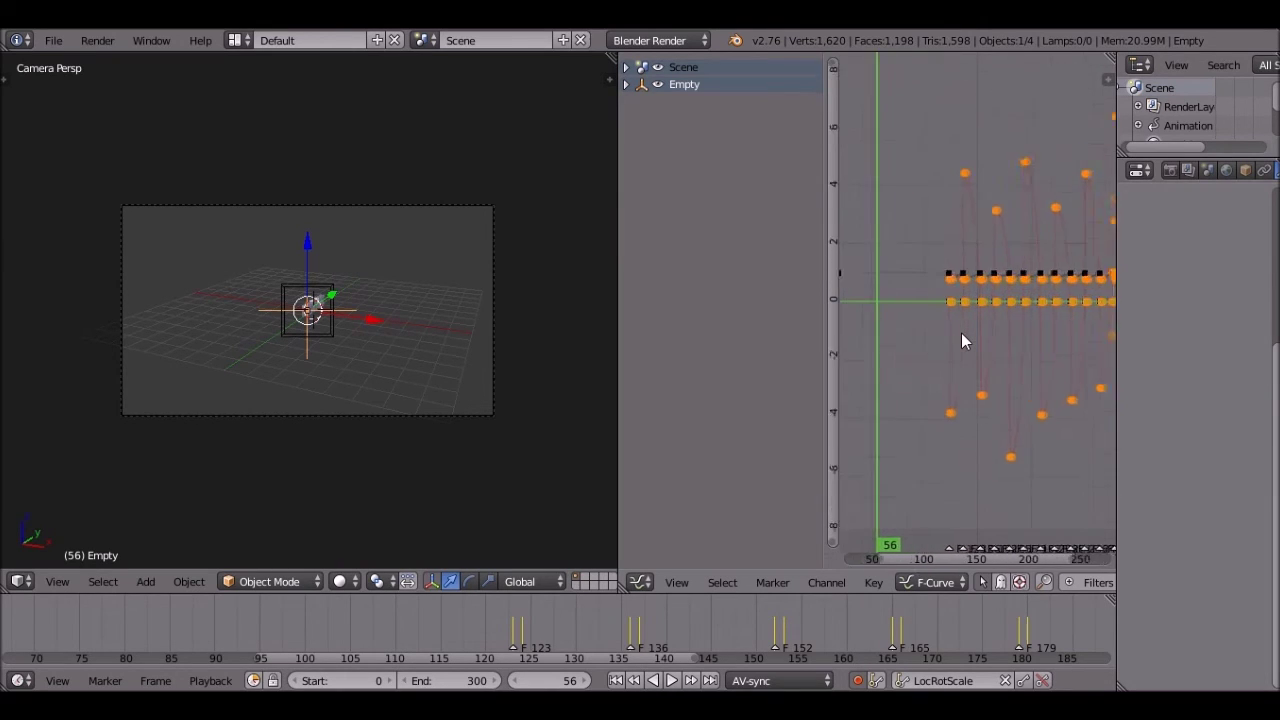
# Step: Expand the empty's LocRotScale channels, show only its Y Scale curve and select all of that curve's keyframes
pyautogui.moveTo(389, 383); pyautogui.dragTo(289, 317, button='middle')
pyautogui.scroll(-5, 947, 321)
pyautogui.press('a')
pyautogui.scroll(-1, 932, 323)
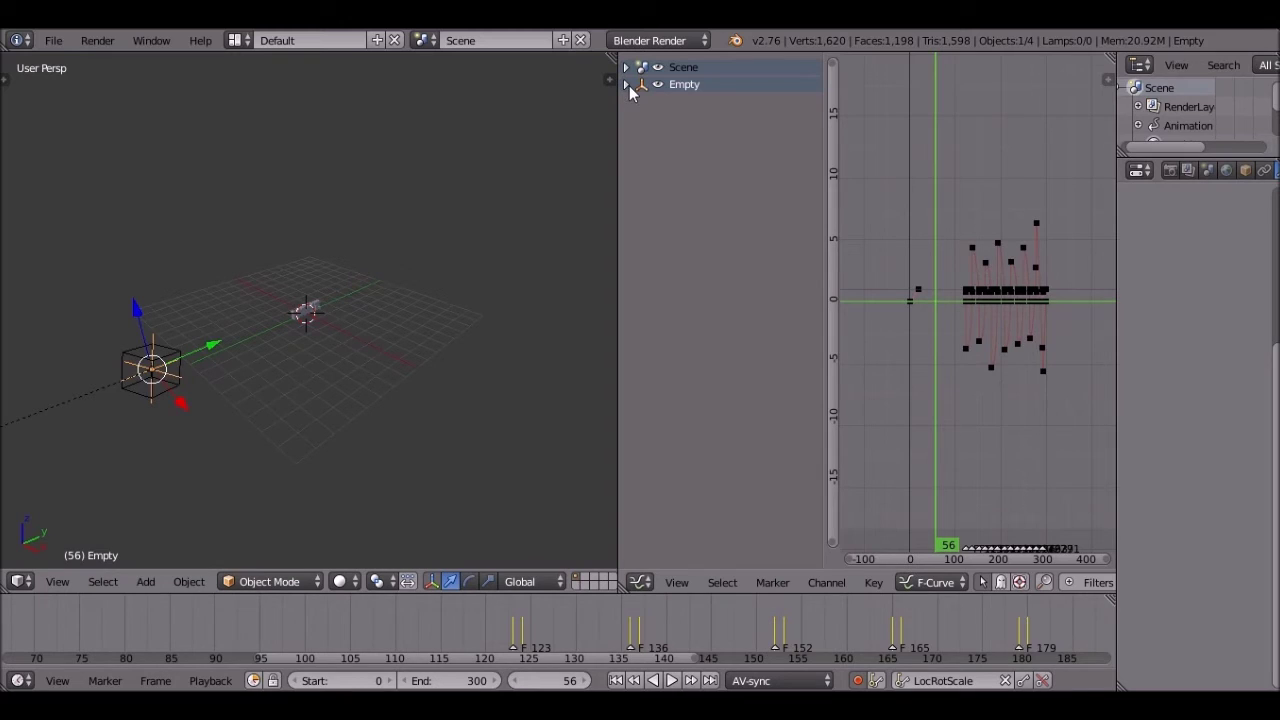
pyautogui.click(626, 84)
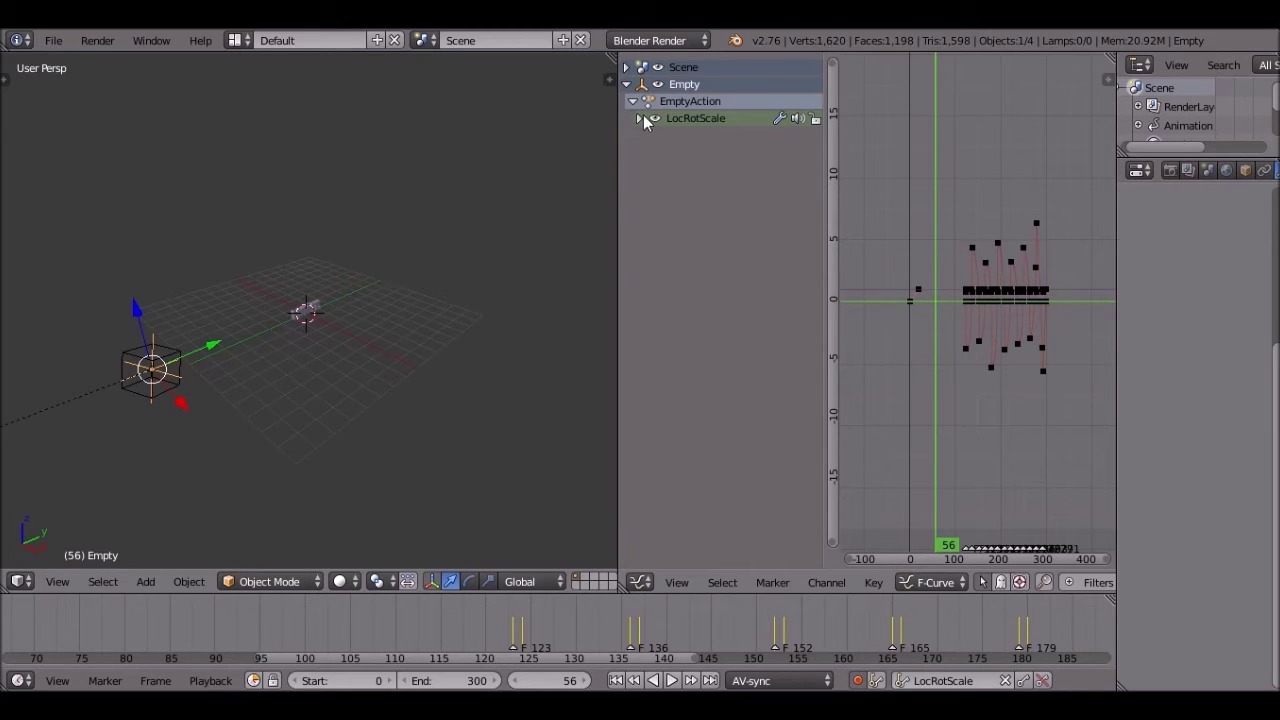
pyautogui.click(640, 118)
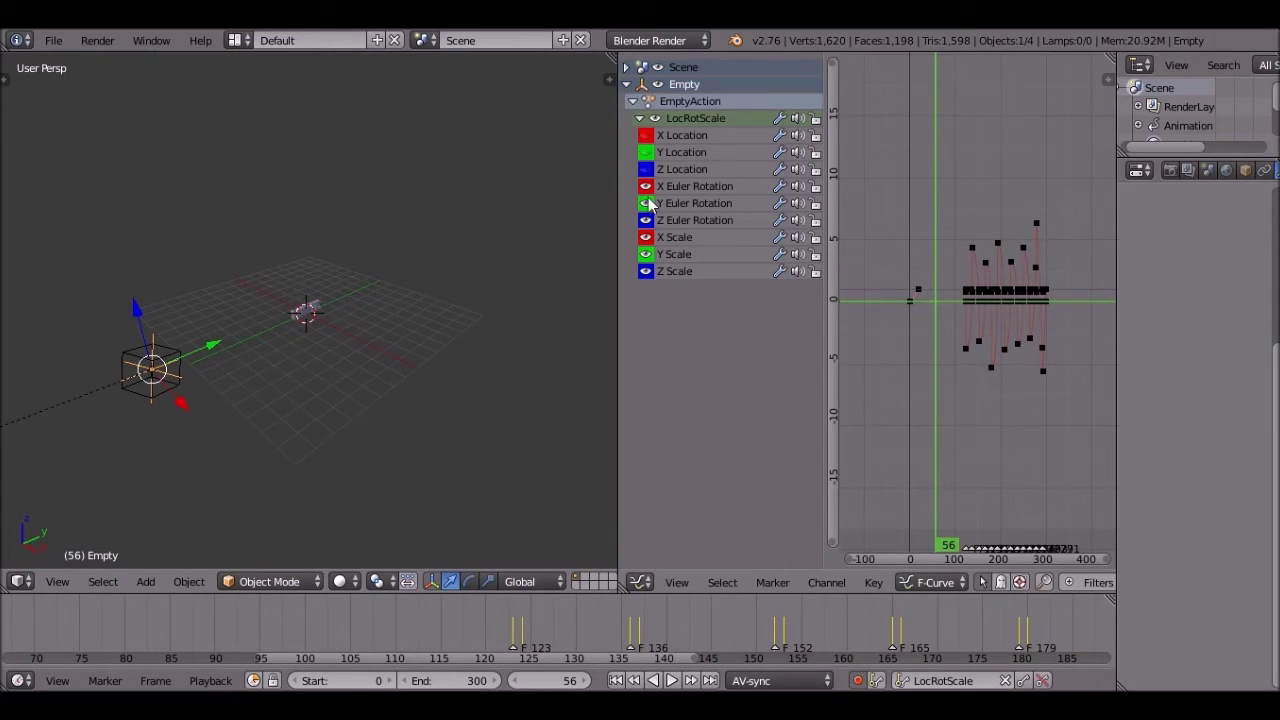
pyautogui.click(646, 271)
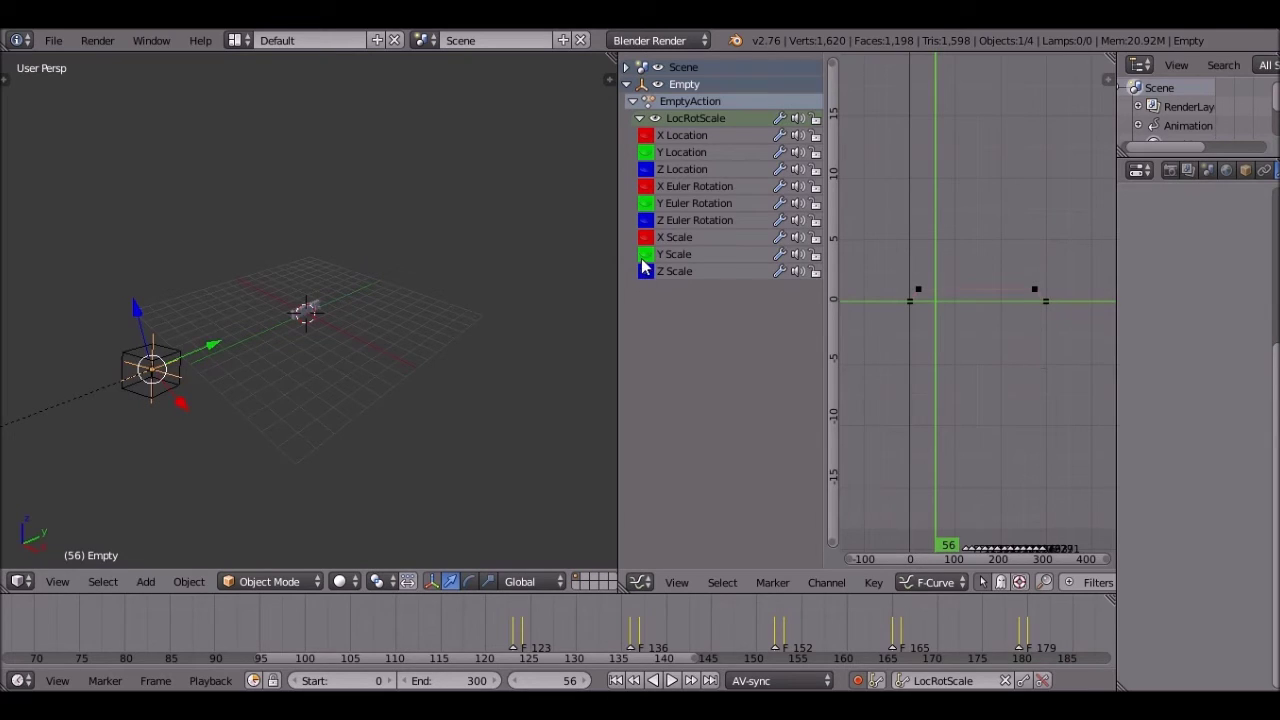
pyautogui.press('Home')
pyautogui.press('a')
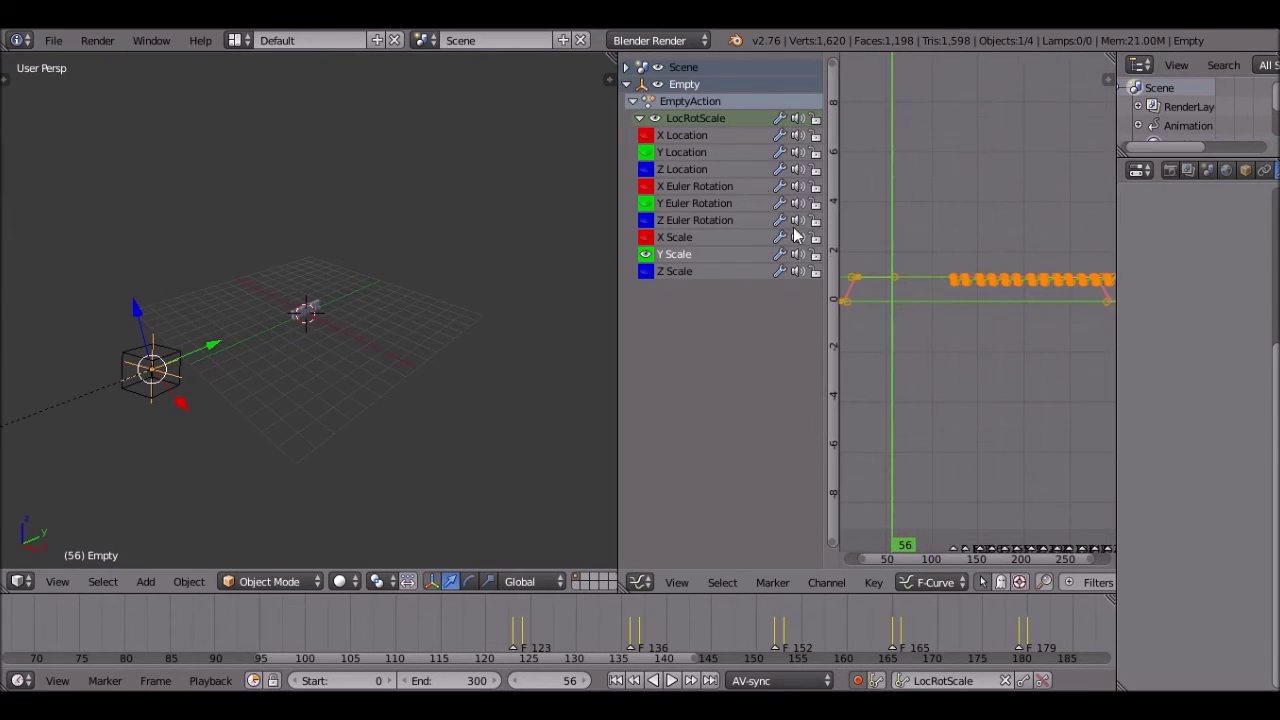
# Step: Hide the scene's Volume curve and collapse the Scene channels
pyautogui.click(627, 67)
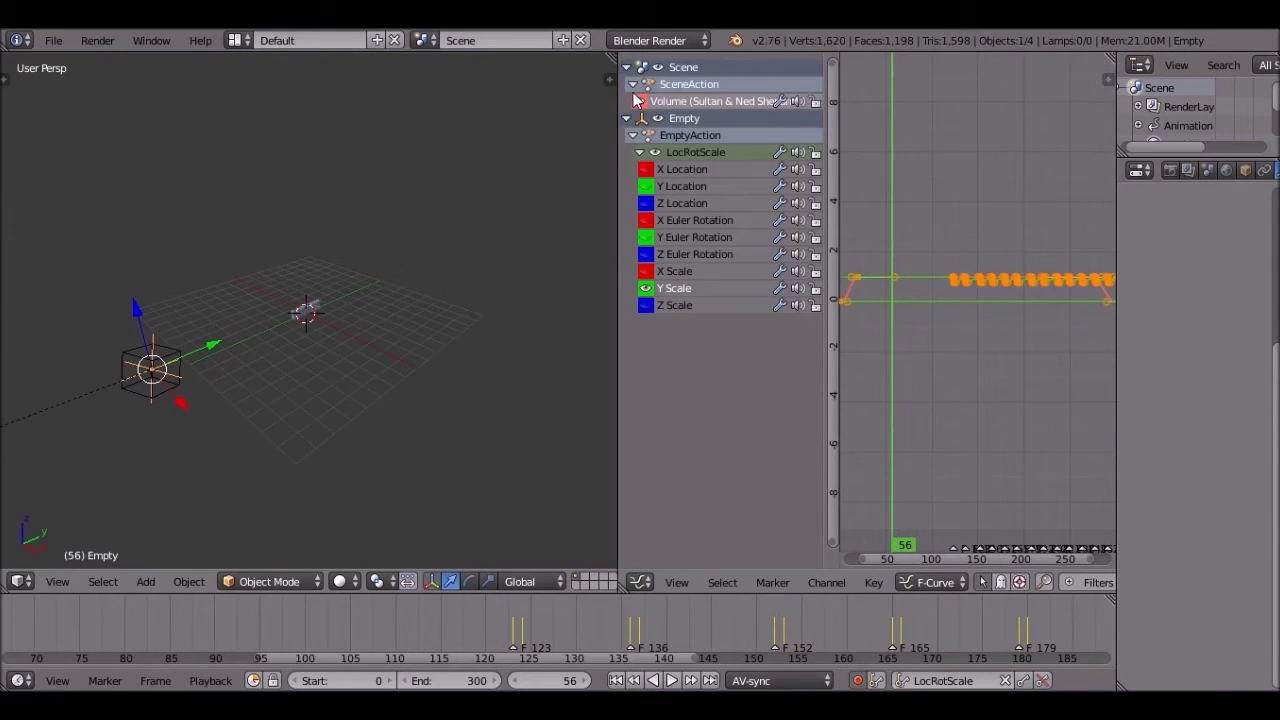
pyautogui.click(639, 101)
pyautogui.click(627, 67)
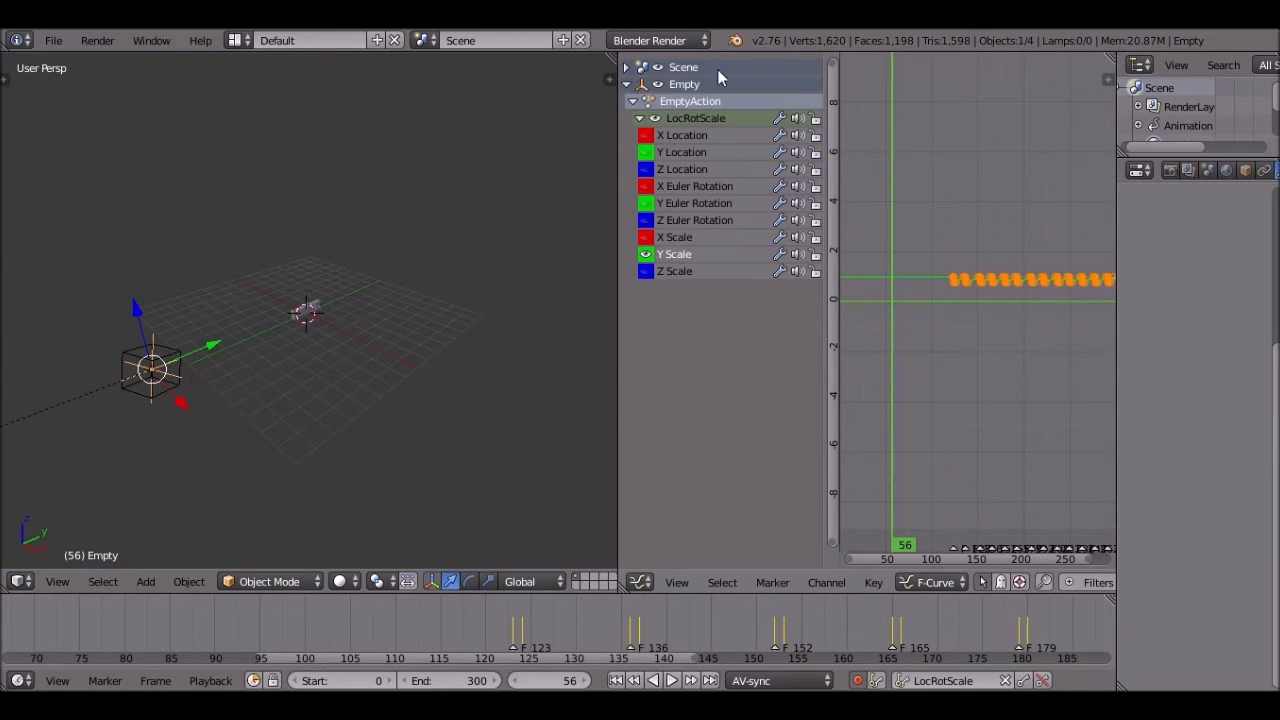
# Step: Set the interpolation of the empty's selected Y Scale keyframes to Cubic easing
pyautogui.scroll(-1, 840, 152)
pyautogui.scroll(10, 989, 216)
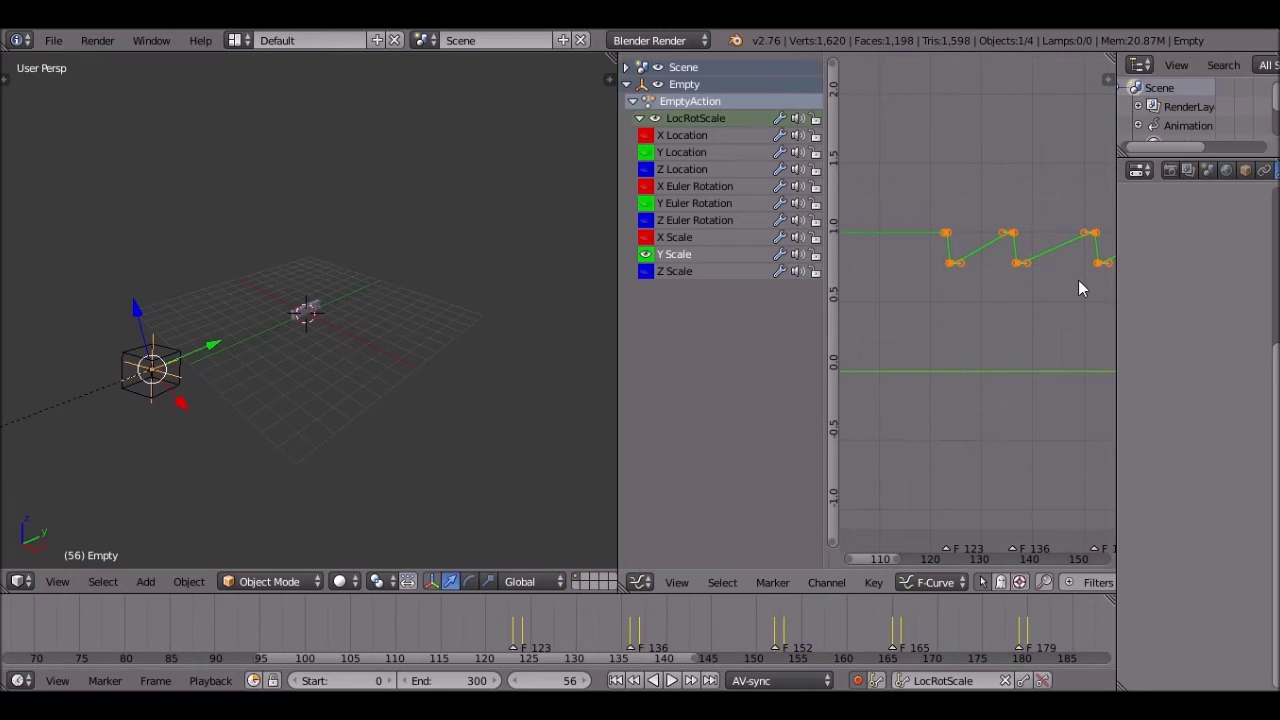
pyautogui.scroll(-1, 1068, 262)
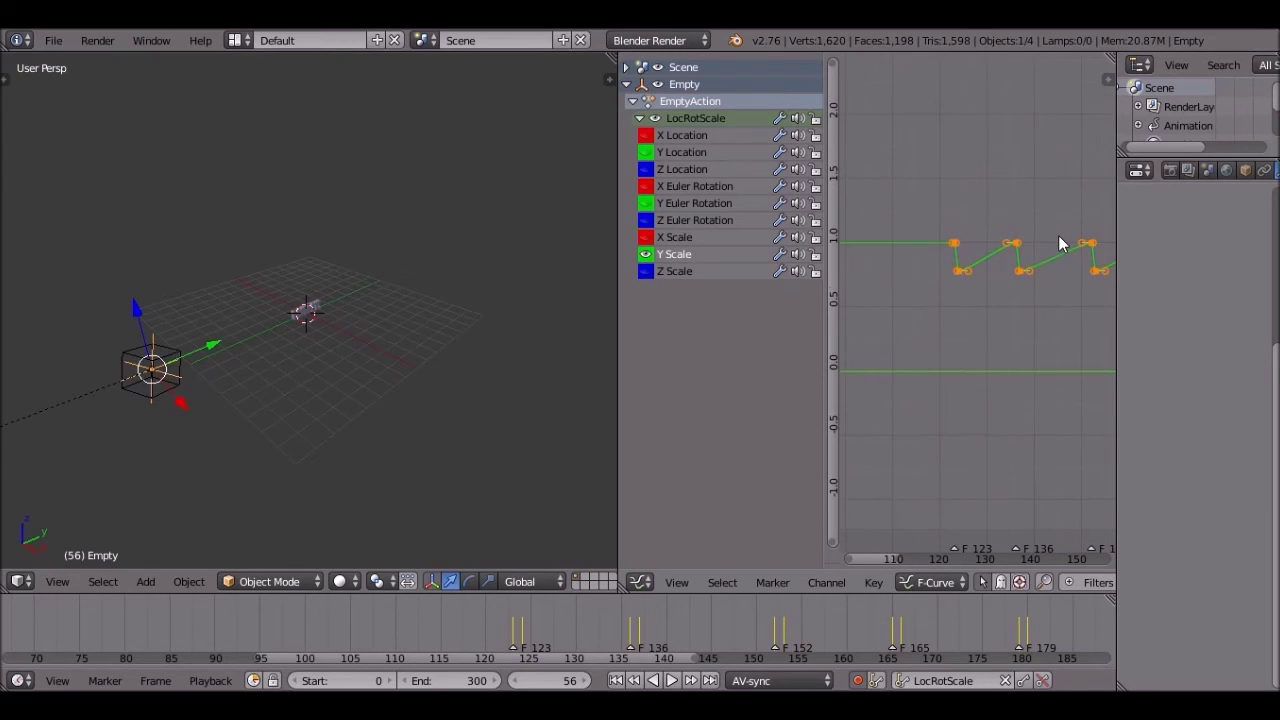
pyautogui.press('v')
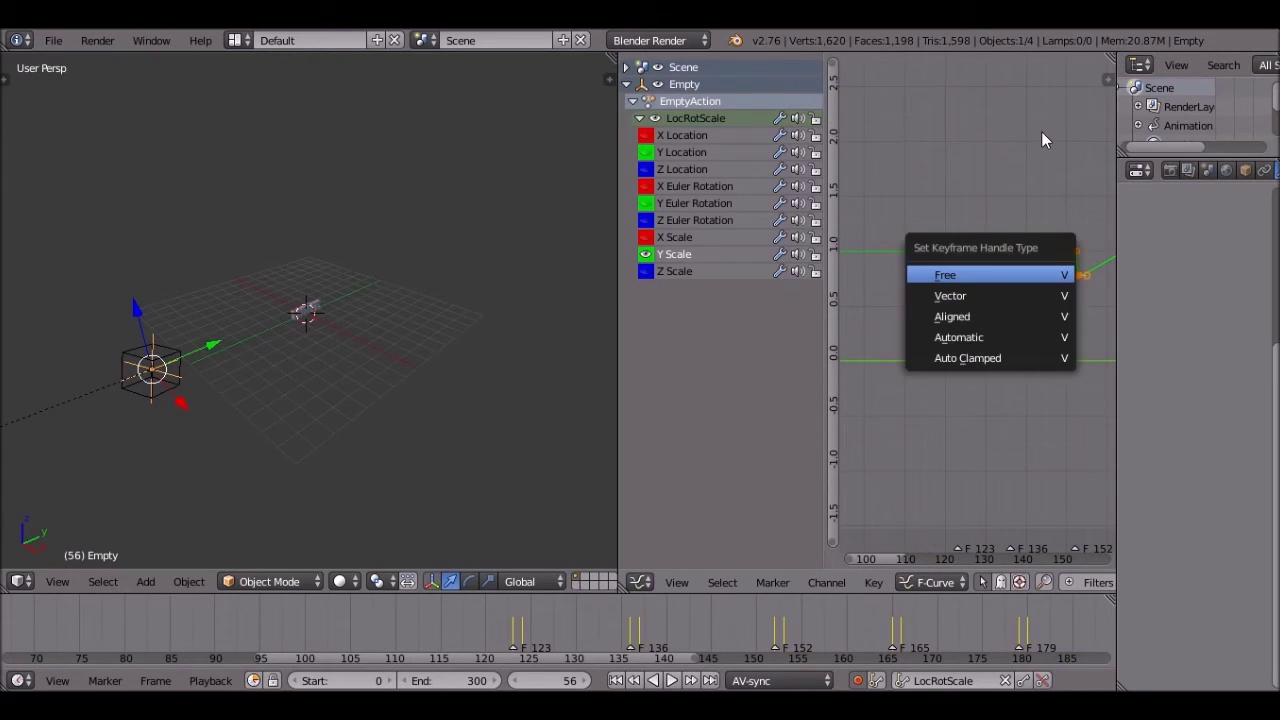
pyautogui.press('t')
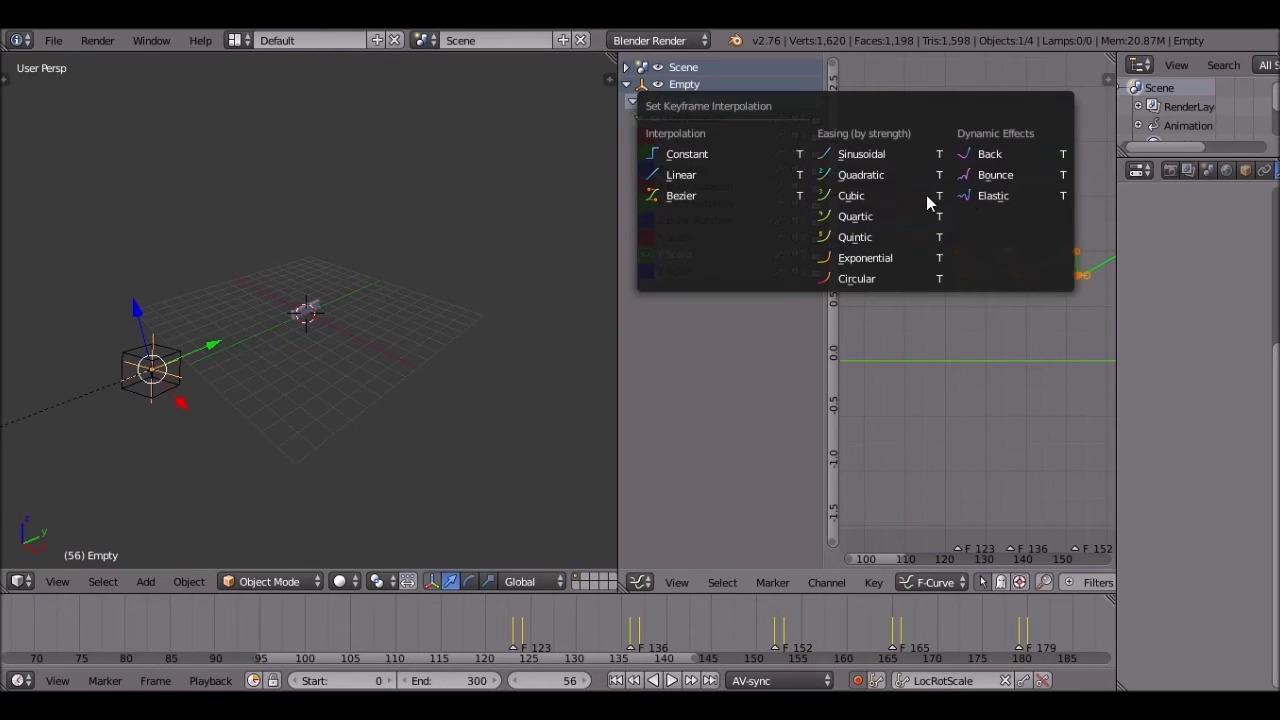
pyautogui.click(926, 195)
pyautogui.keyDown('ctrl'); pyautogui.hscroll(5, 936, 275); pyautogui.keyUp('ctrl')
pyautogui.scroll(2, 936, 270)
pyautogui.moveTo(960, 270); pyautogui.dragTo(1093, 249, button='middle')
# Step: Play the animation through the camera from about frame 88 to check the eased Y Scale pulses
pyautogui.hotkey('alt', 'a')
pyautogui.moveTo(979, 191); pyautogui.dragTo(1084, 180)
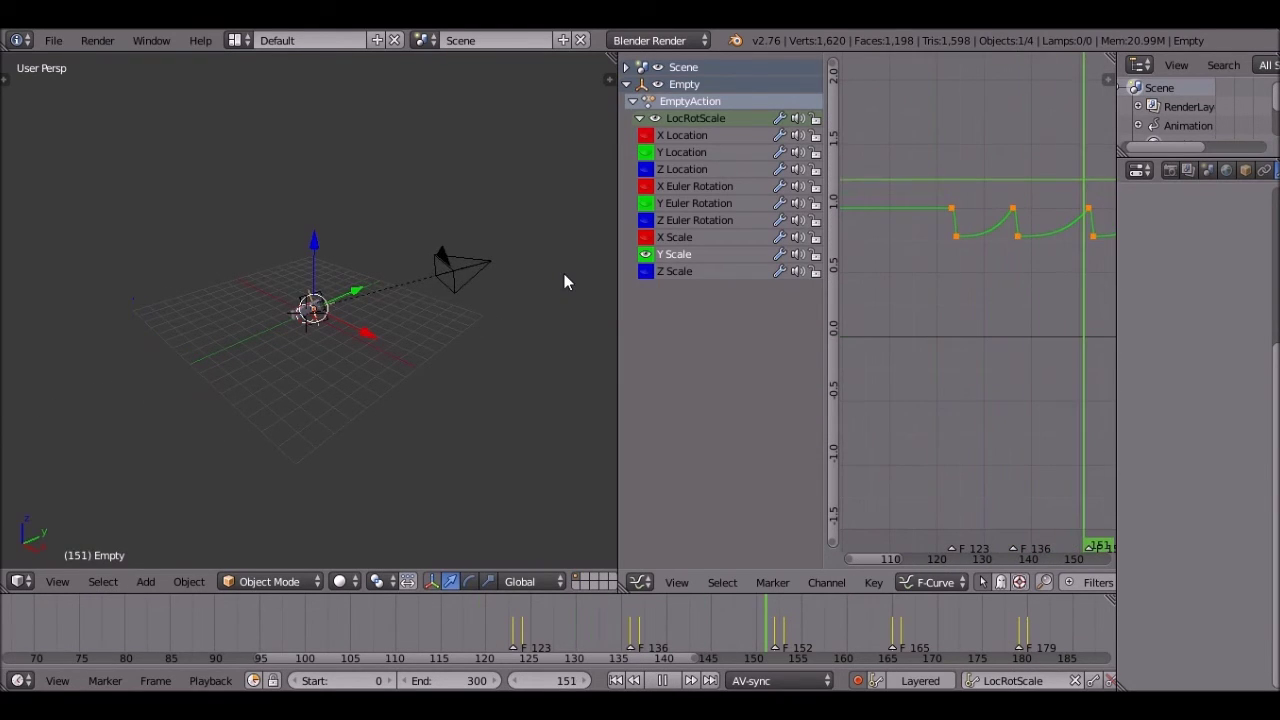
pyautogui.click(662, 680)
pyautogui.click(615, 680)
pyautogui.moveTo(236, 632); pyautogui.dragTo(197, 628)
pyautogui.press('KP_0')
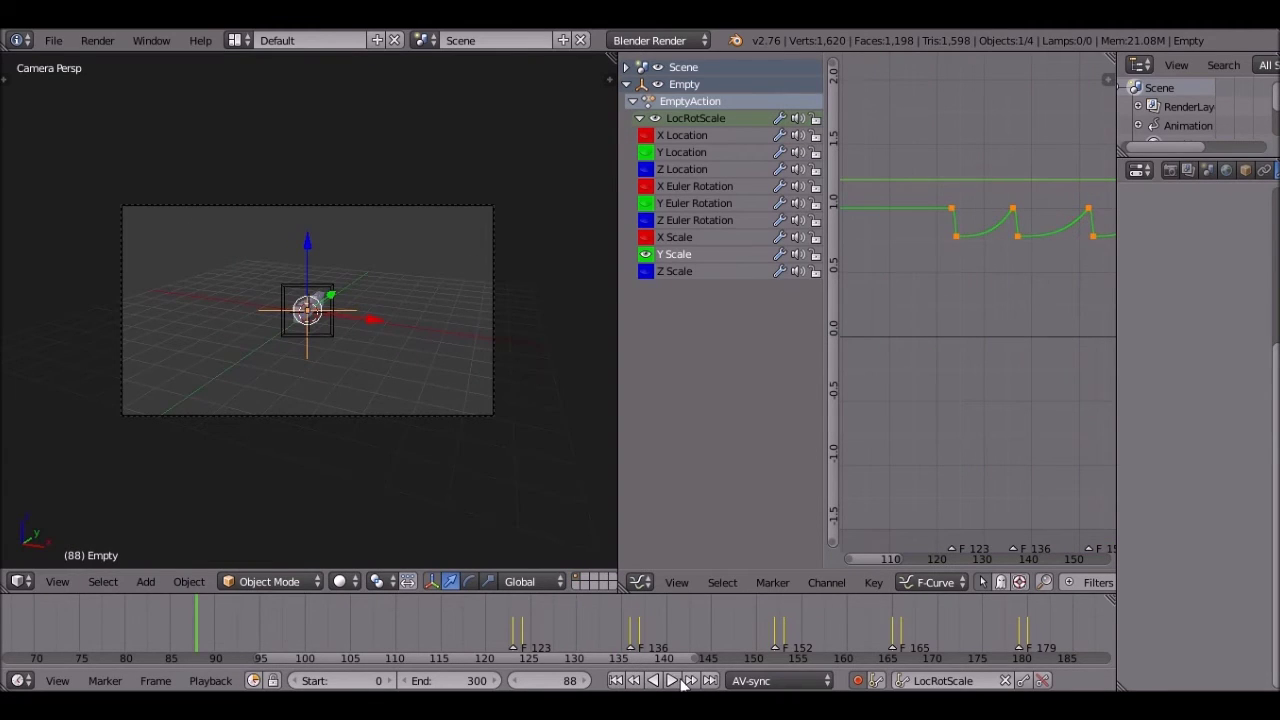
pyautogui.click(677, 680)
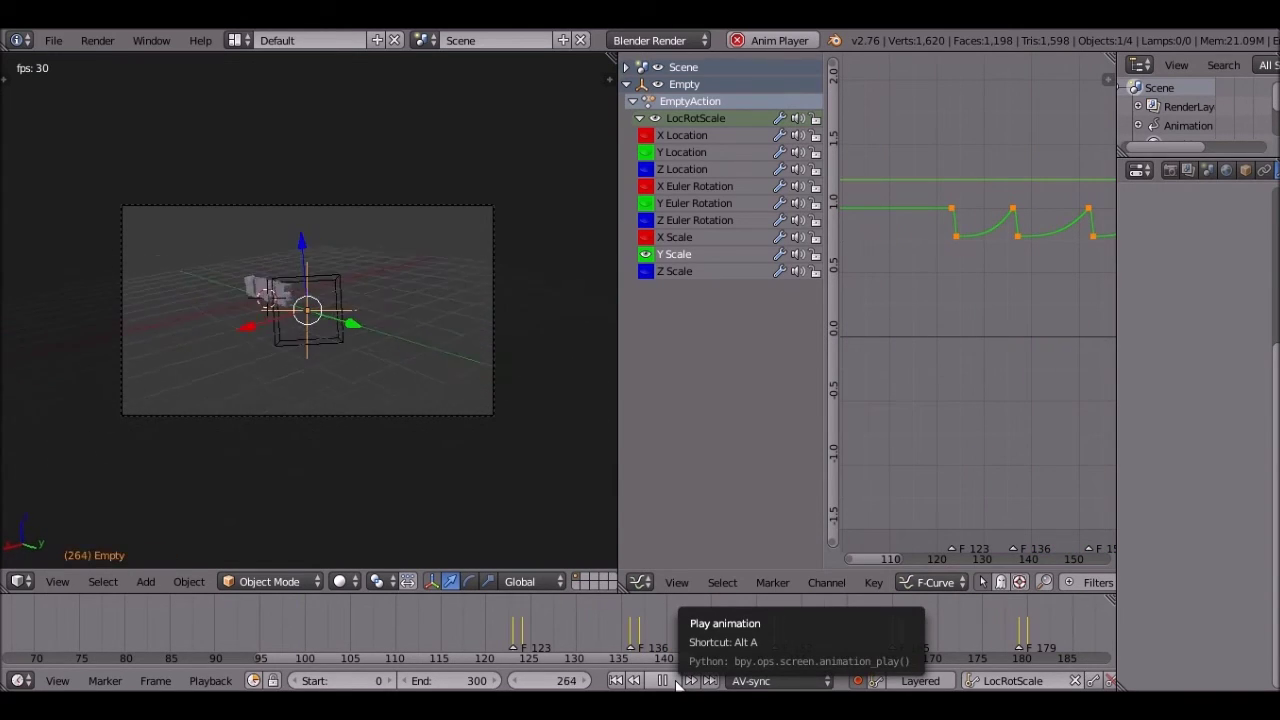
pyautogui.click(662, 680)
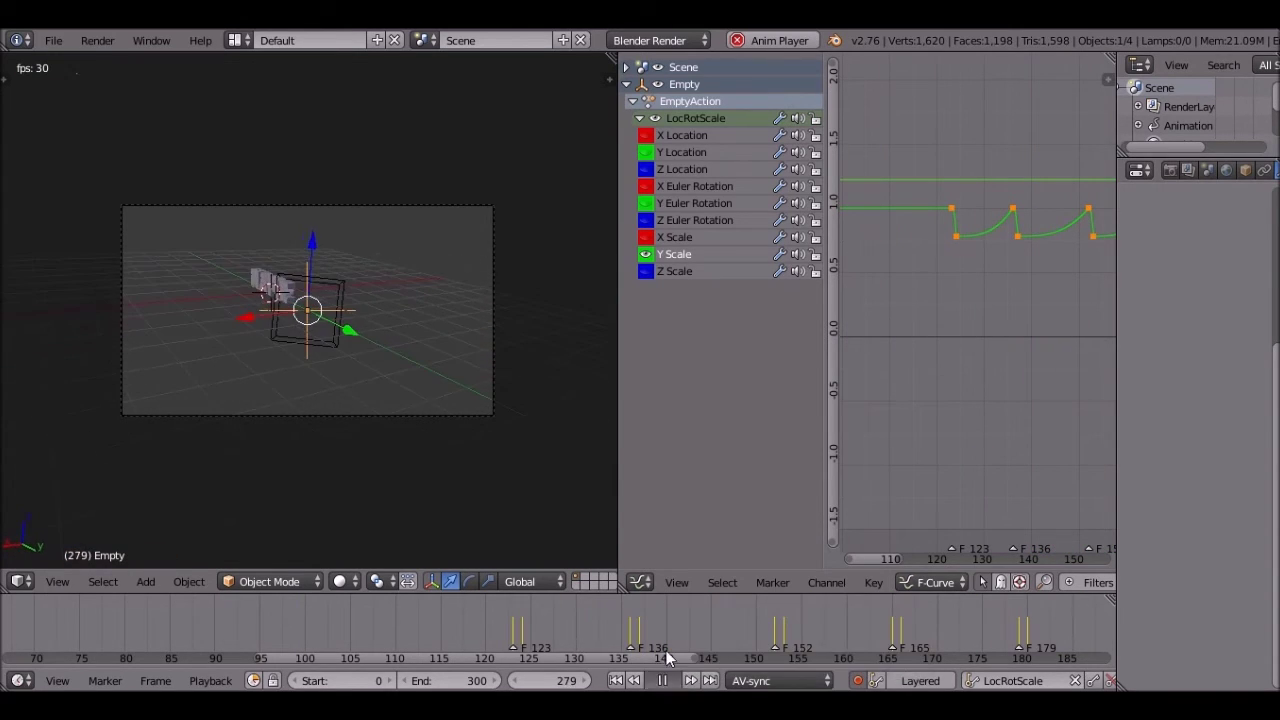
# Step: Delete the empty's Z Scale and X Scale channels
pyautogui.click(661, 277)
pyautogui.press('x')
pyautogui.click(675, 237)
pyautogui.press('x')
# Step: Replay the animation from about frame 95 to check the pulses with only the Y Scale channel, then examine its curve
pyautogui.click(498, 637)
pyautogui.hotkey('alt', 'a')
pyautogui.click(247, 612)
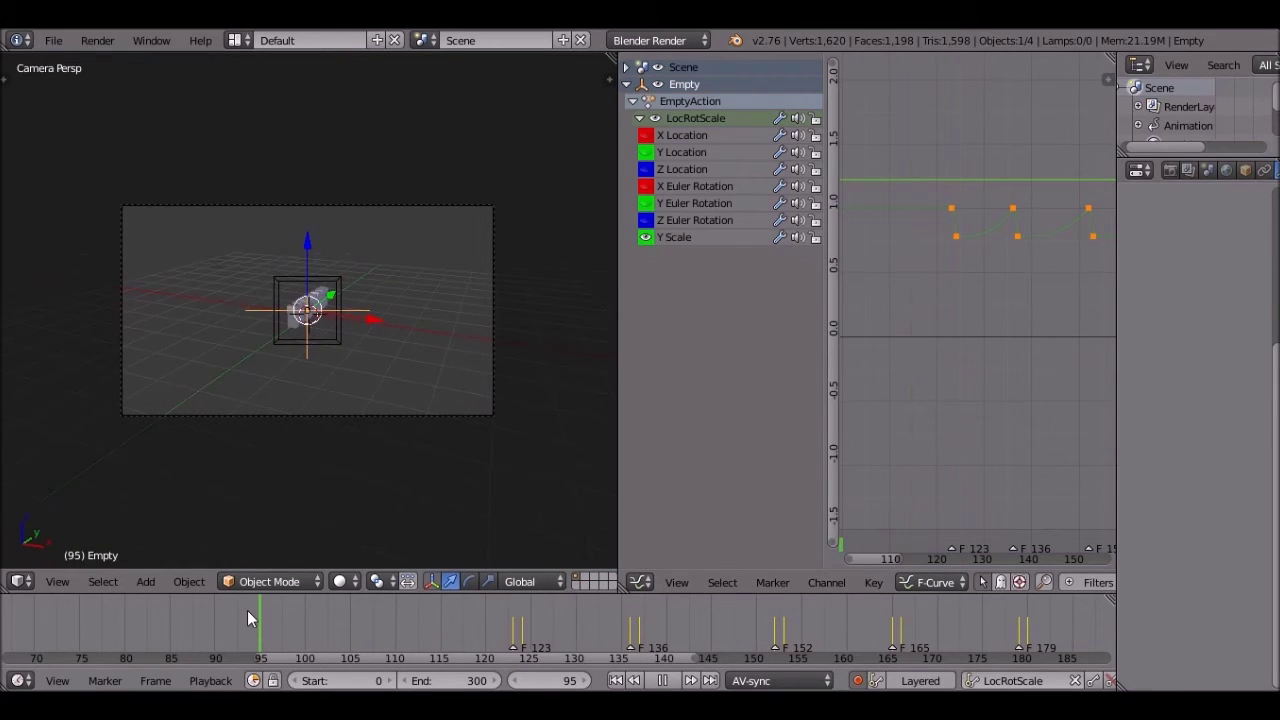
pyautogui.click(662, 680)
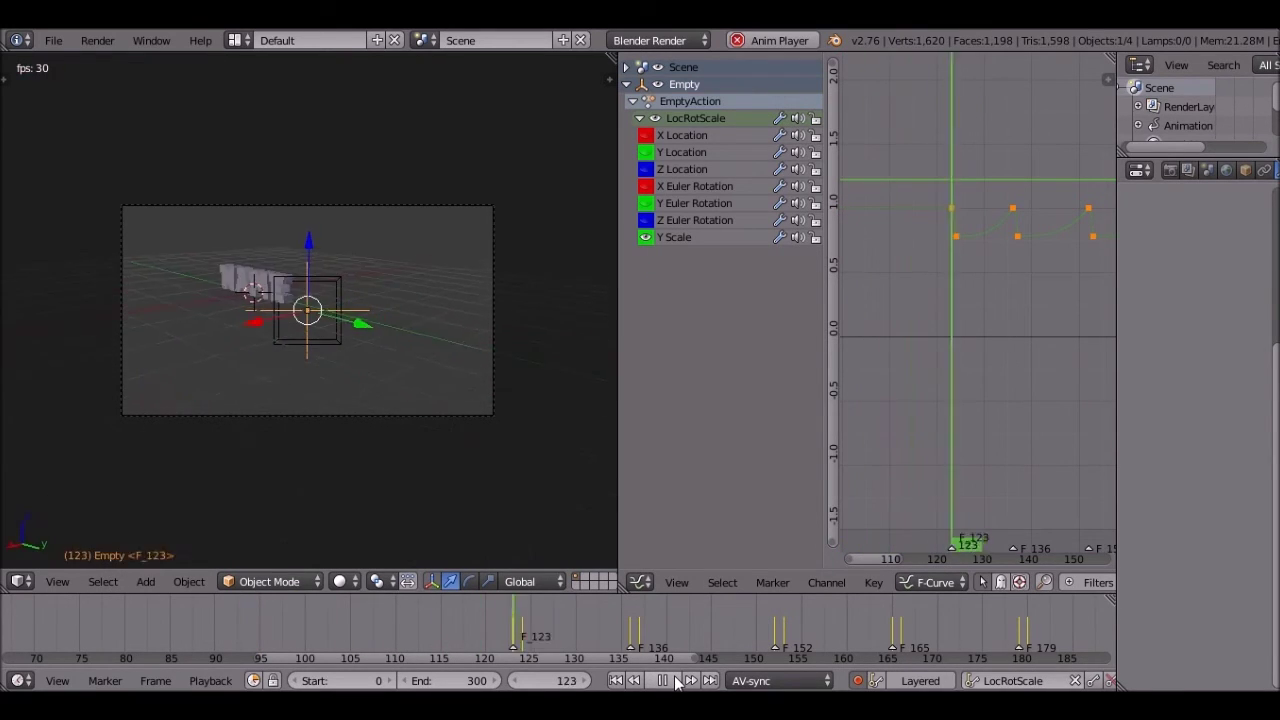
pyautogui.hotkey('alt', 'a')
pyautogui.scroll(-2, 979, 218)
pyautogui.scroll(-3, 979, 212)
pyautogui.scroll(-2, 873, 258)
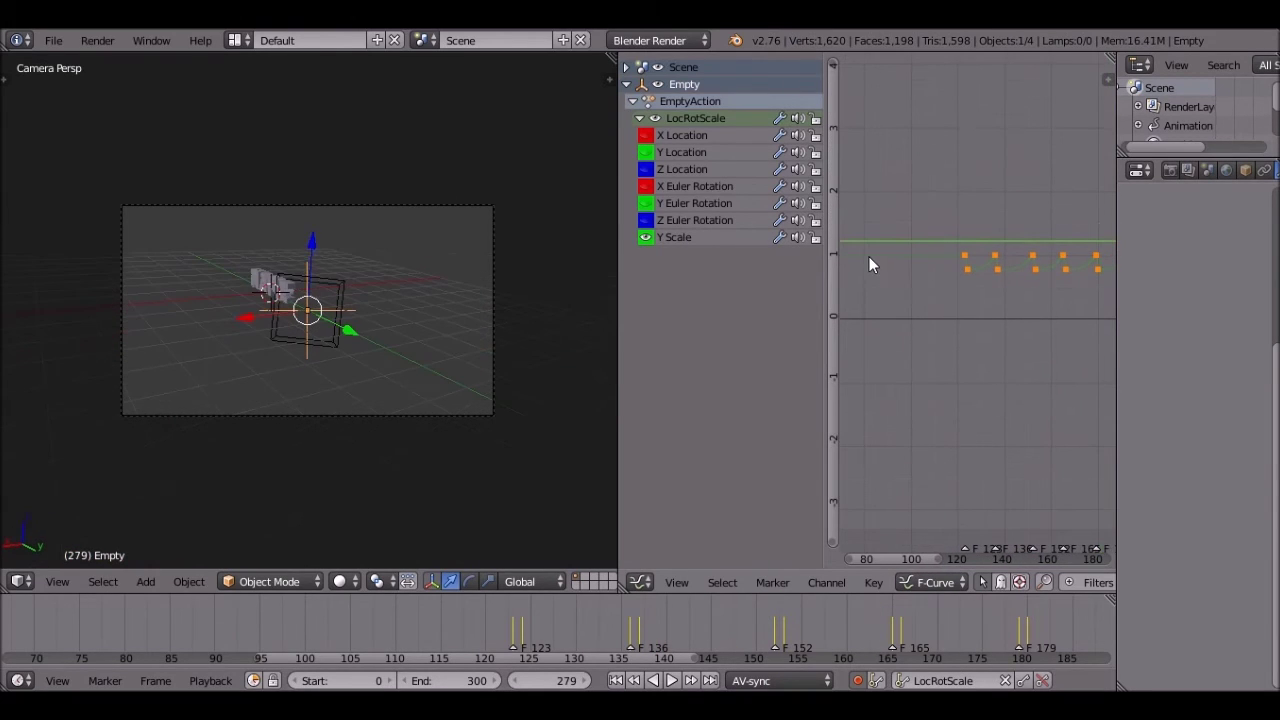
# Step: Undo the deletion of the empty's X Scale and Z Scale channels
pyautogui.hotkey('ctrl', 'z')
pyautogui.hotkey('ctrl', 'z')
pyautogui.hotkey('ctrl', 'z')
# Step: Show the empty's Z Scale curve alongside its other scale curves
pyautogui.click(646, 271)
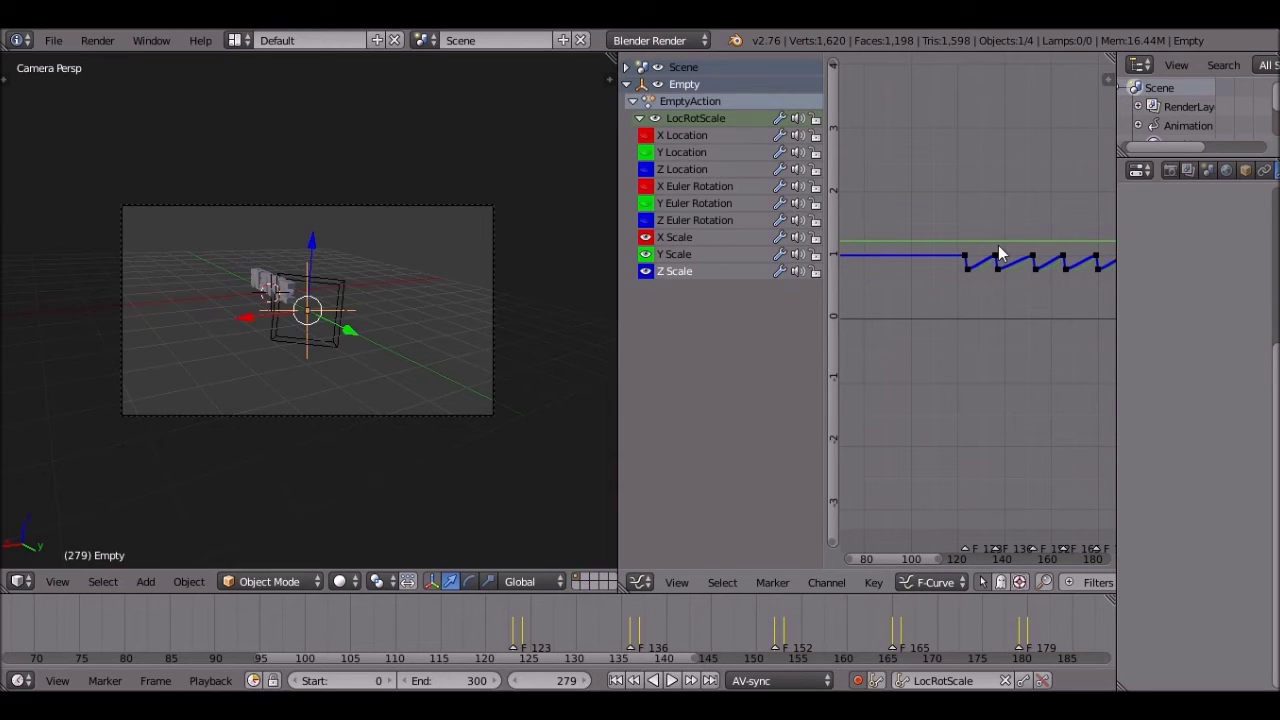
# Step: Set all of the empty's scale keyframes to Cubic interpolation and replay the animation from about frame 106
pyautogui.press('a')
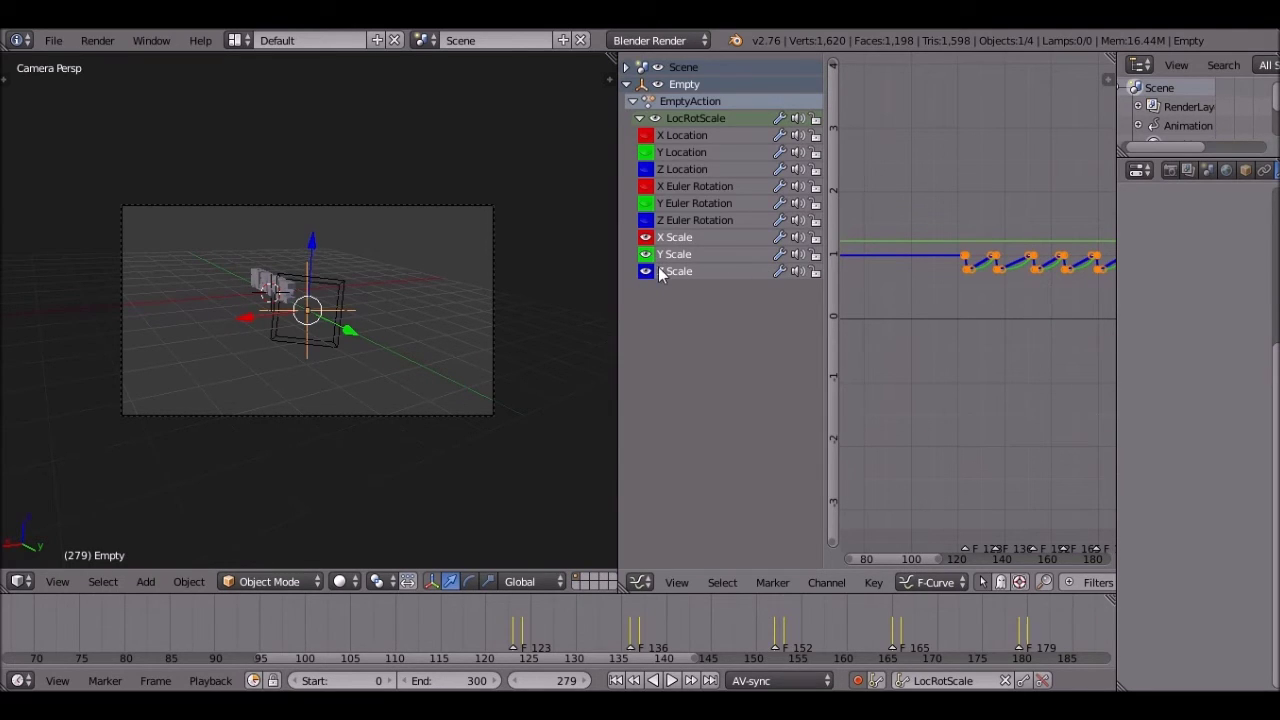
pyautogui.press('t')
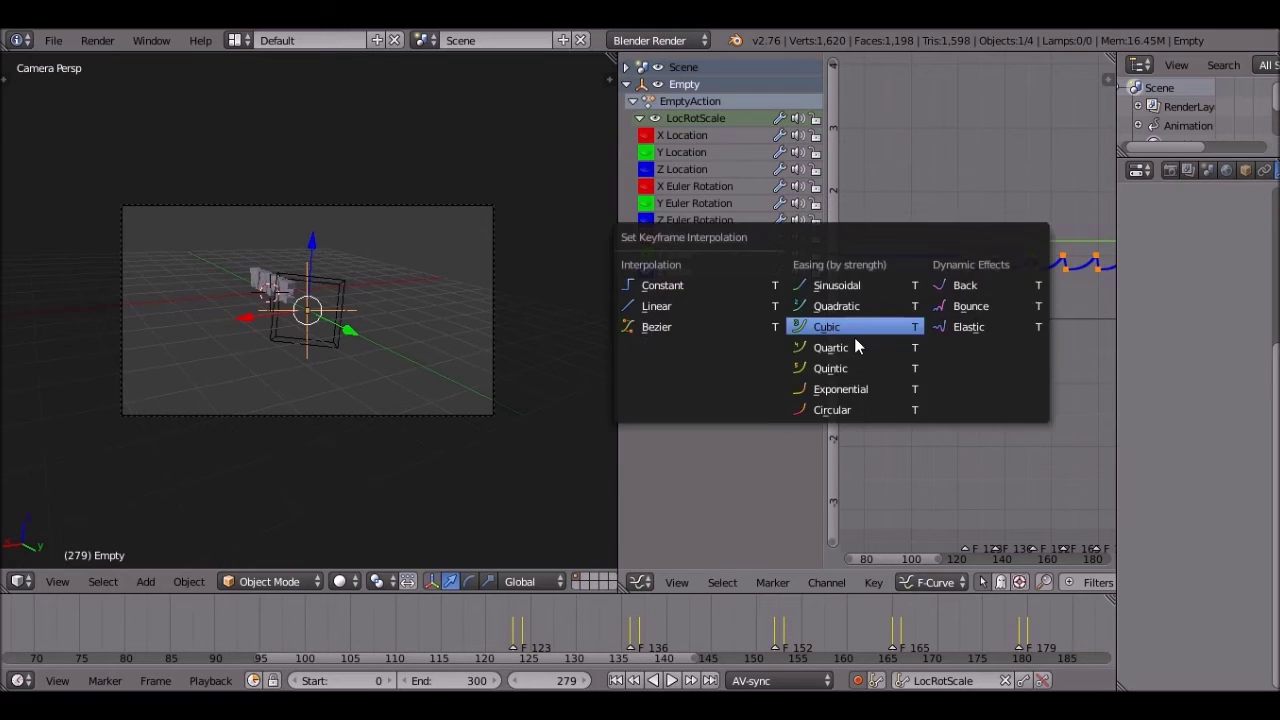
pyautogui.click(854, 337)
pyautogui.moveTo(520, 640); pyautogui.dragTo(375, 638)
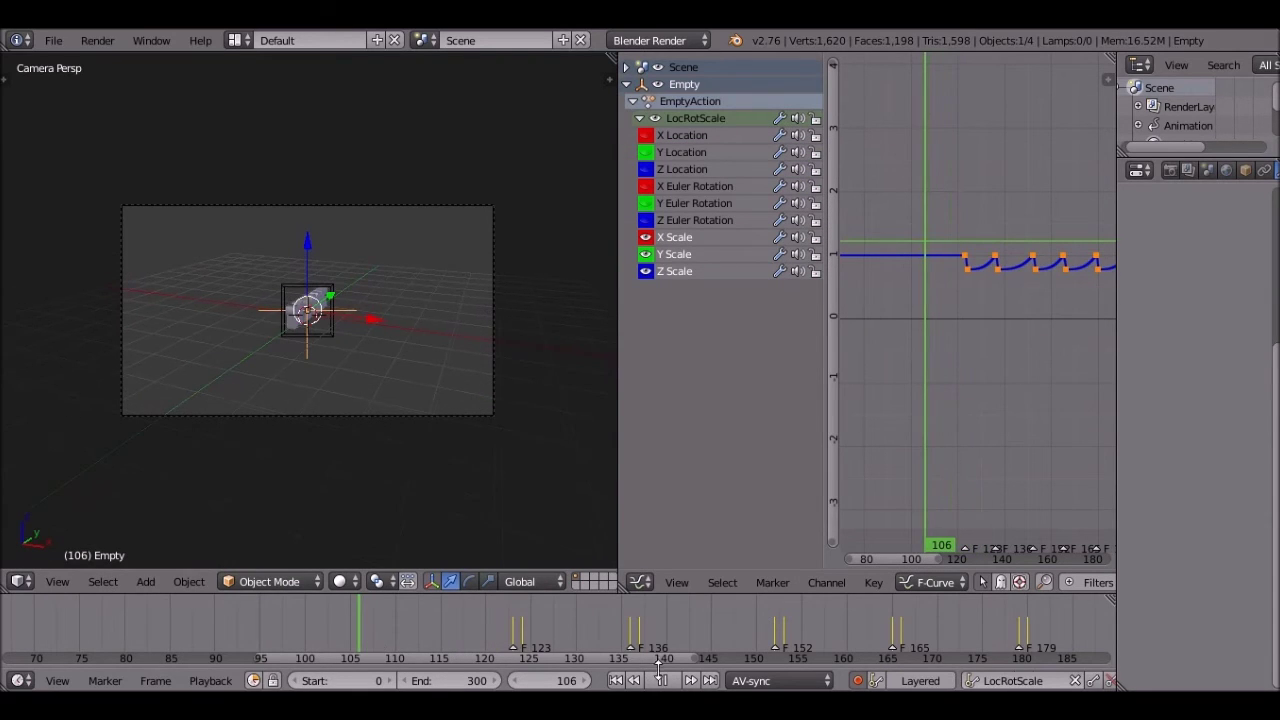
pyautogui.click(672, 680)
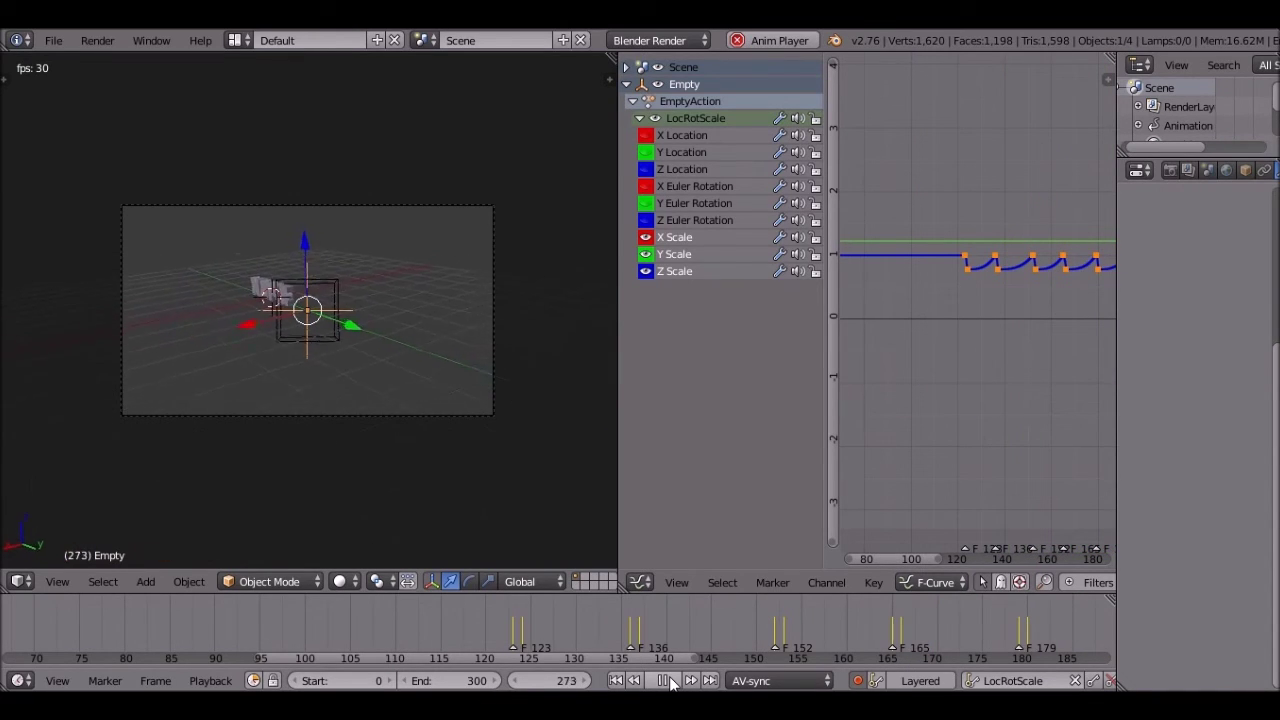
# Step: Delete the empty's Y Scale channel and replay the pulses, stopping at frame 129
pyautogui.click(671, 256)
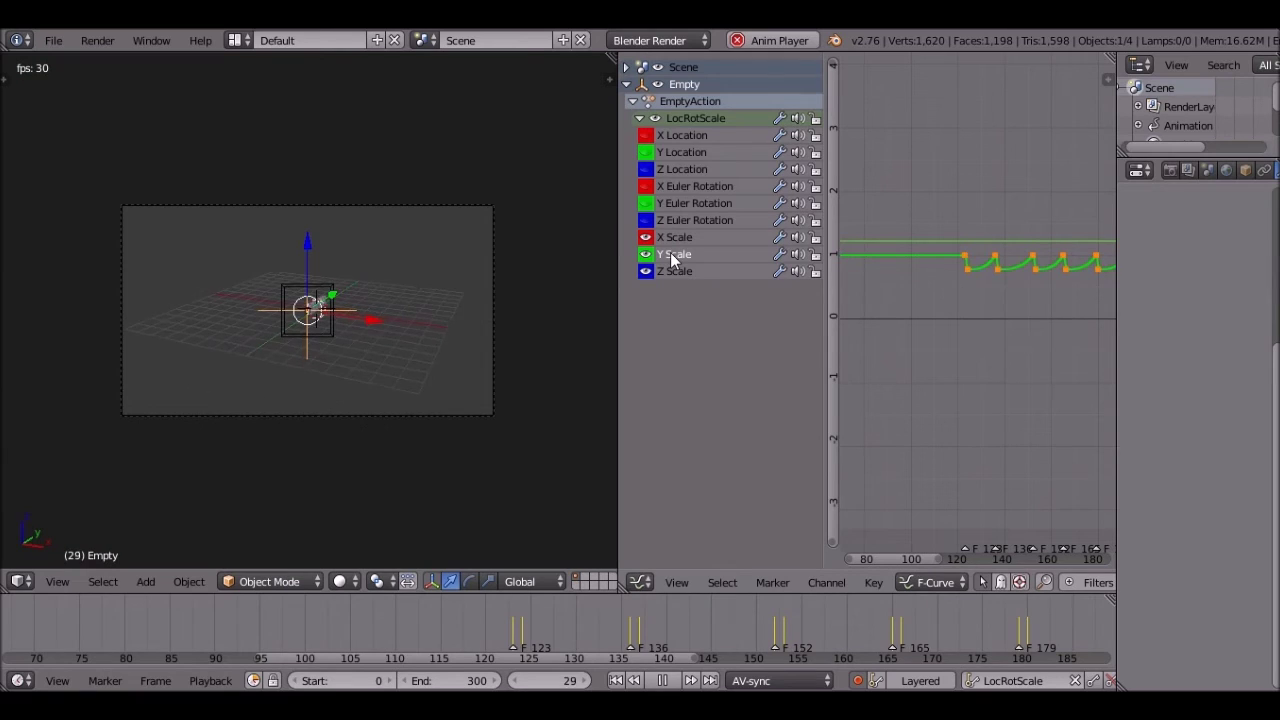
pyautogui.press('x')
pyautogui.click(475, 630)
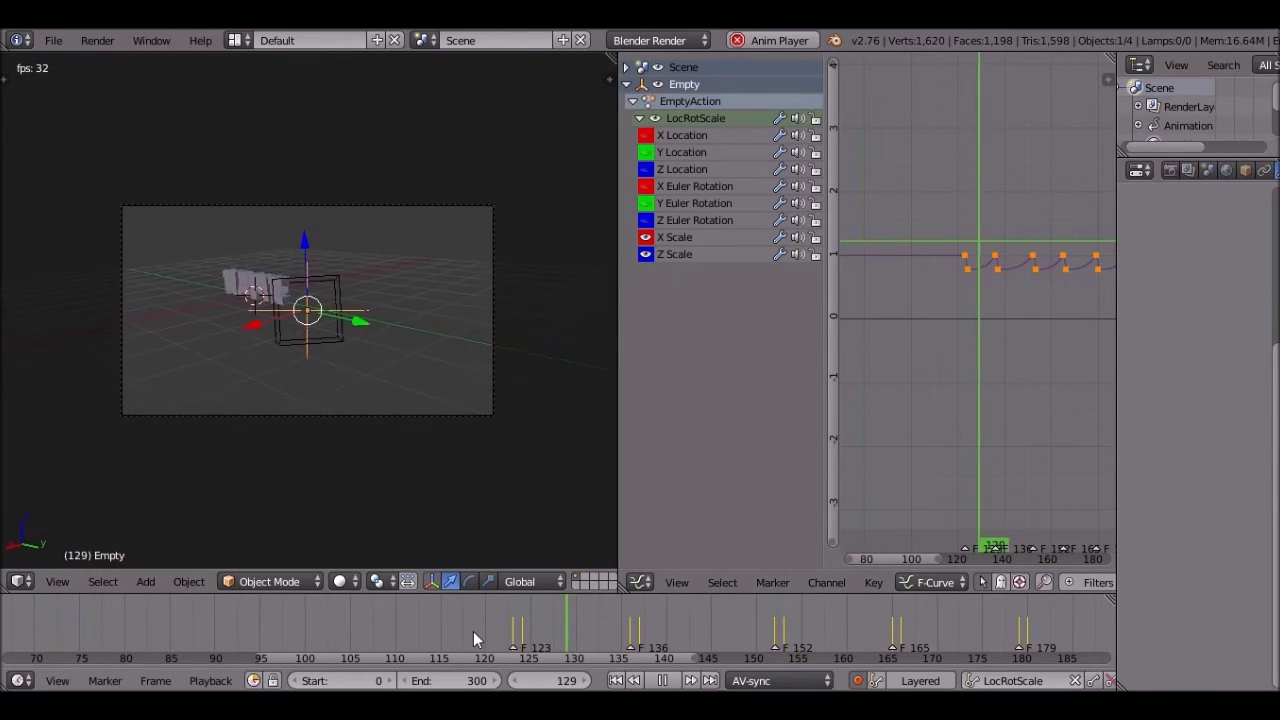
pyautogui.click(663, 680)
pyautogui.click(567, 625)
# Step: Examine the remaining X and Z Scale curves around the first pulse and replay the animation from before frame 123
pyautogui.scroll(-2, 519, 332)
pyautogui.scroll(5, 519, 332)
pyautogui.scroll(-3, 519, 332)
pyautogui.scroll(2, 512, 333)
pyautogui.scroll(20, 891, 319)
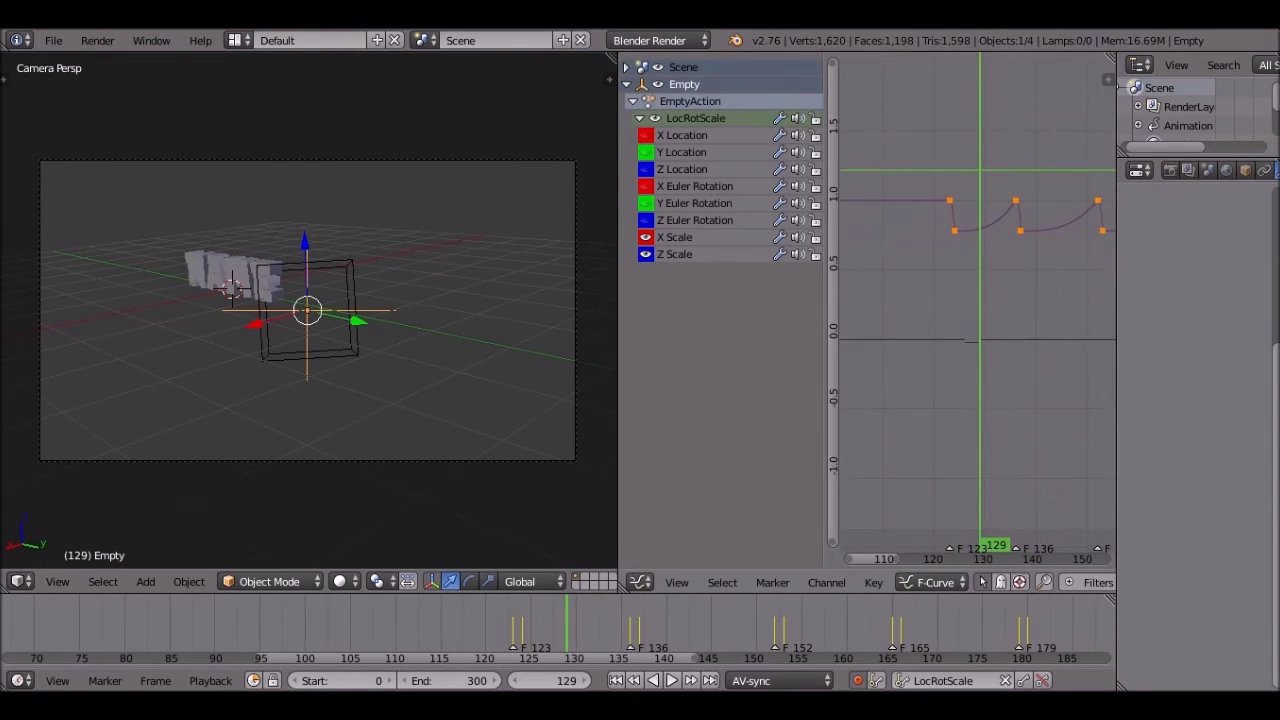
pyautogui.moveTo(961, 270); pyautogui.dragTo(964, 391, button='middle')
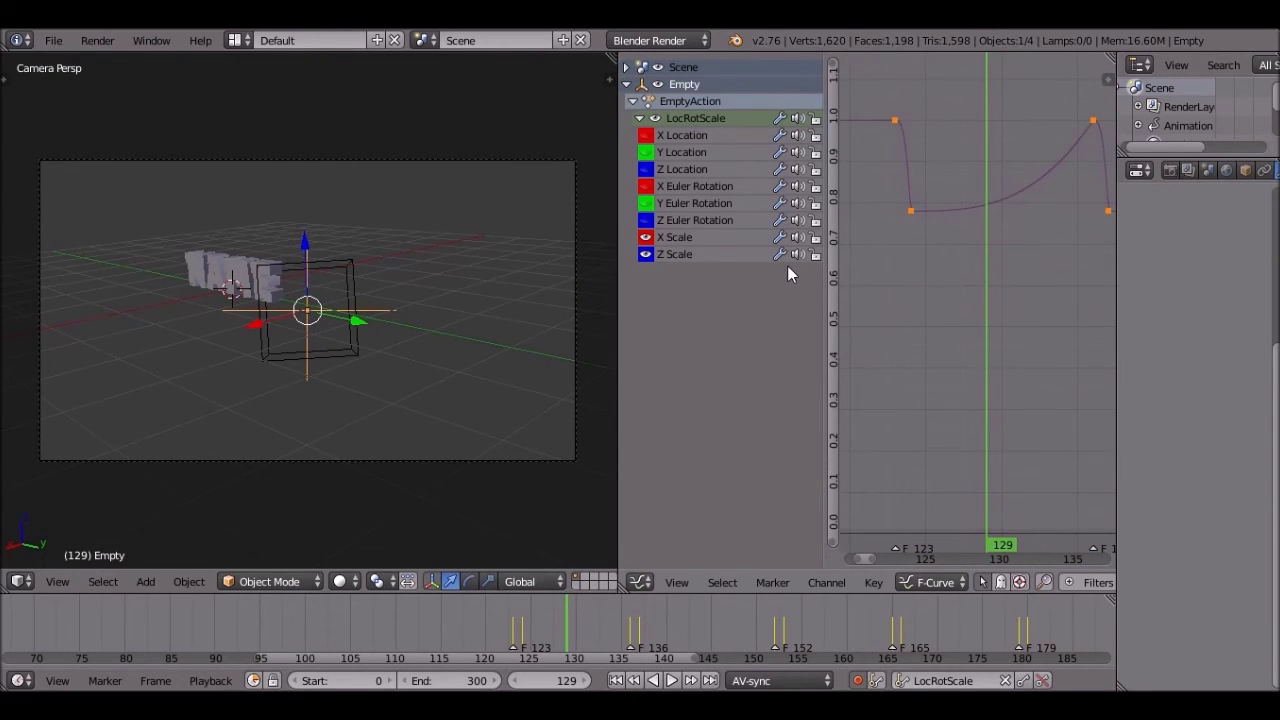
pyautogui.click(422, 620)
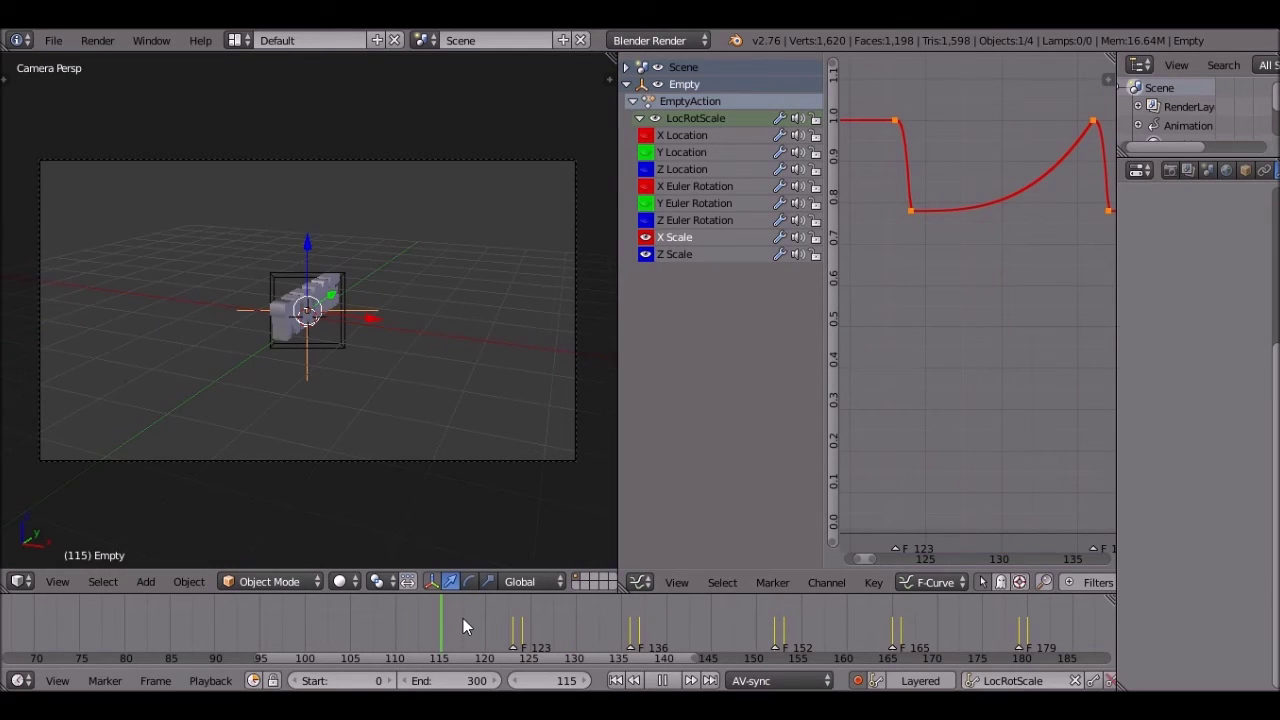
pyautogui.click(671, 680)
pyautogui.click(665, 680)
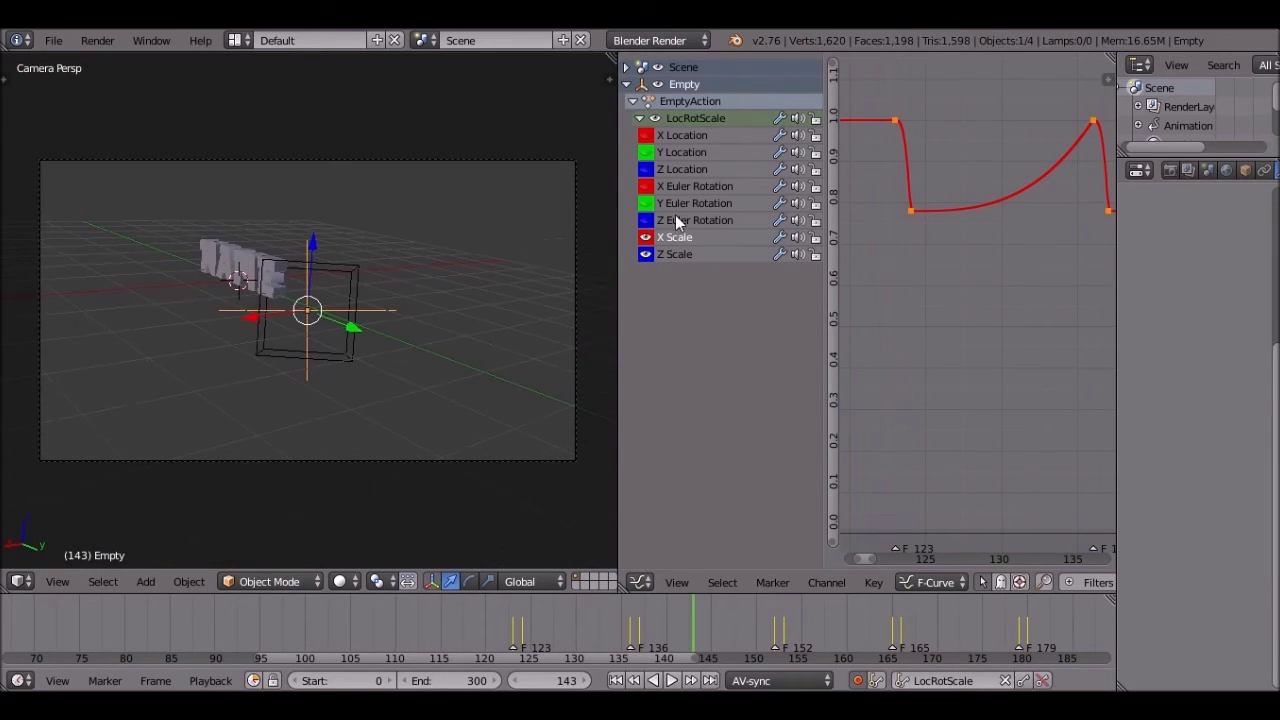
# Step: Try the pulses without the empty's X Scale channel, then undo its deletion
pyautogui.press('x')
pyautogui.click(671, 680)
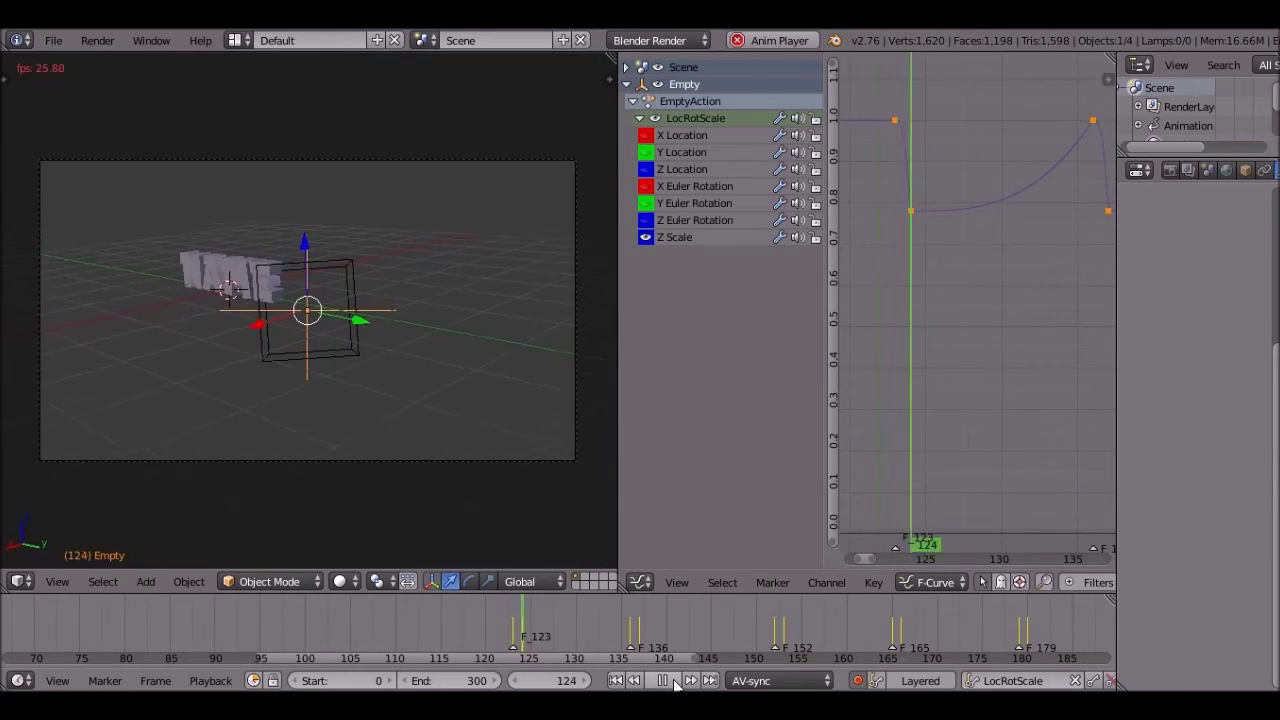
pyautogui.click(671, 680)
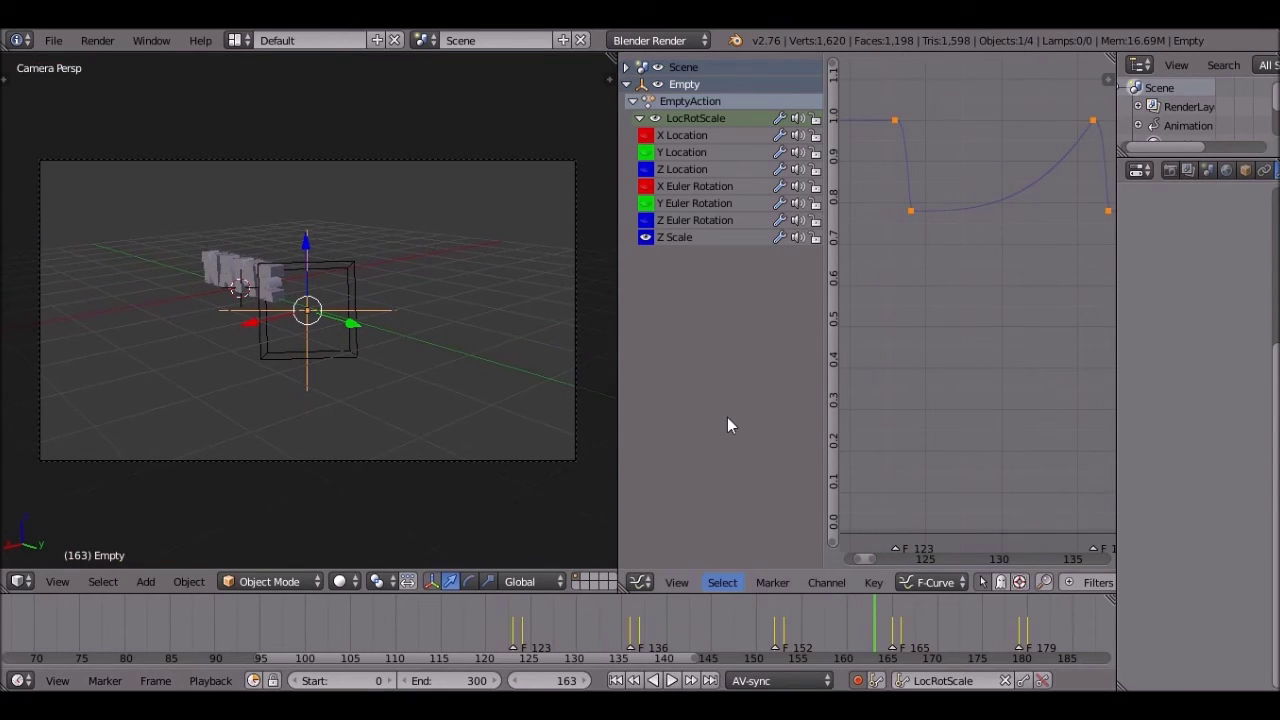
pyautogui.hotkey('ctrl', 'z')
# Step: Delete the empty's Z Scale channel and replay the pulses with only the X Scale channel
pyautogui.click(688, 252)
pyautogui.press('x')
pyautogui.click(359, 630)
pyautogui.click(671, 680)
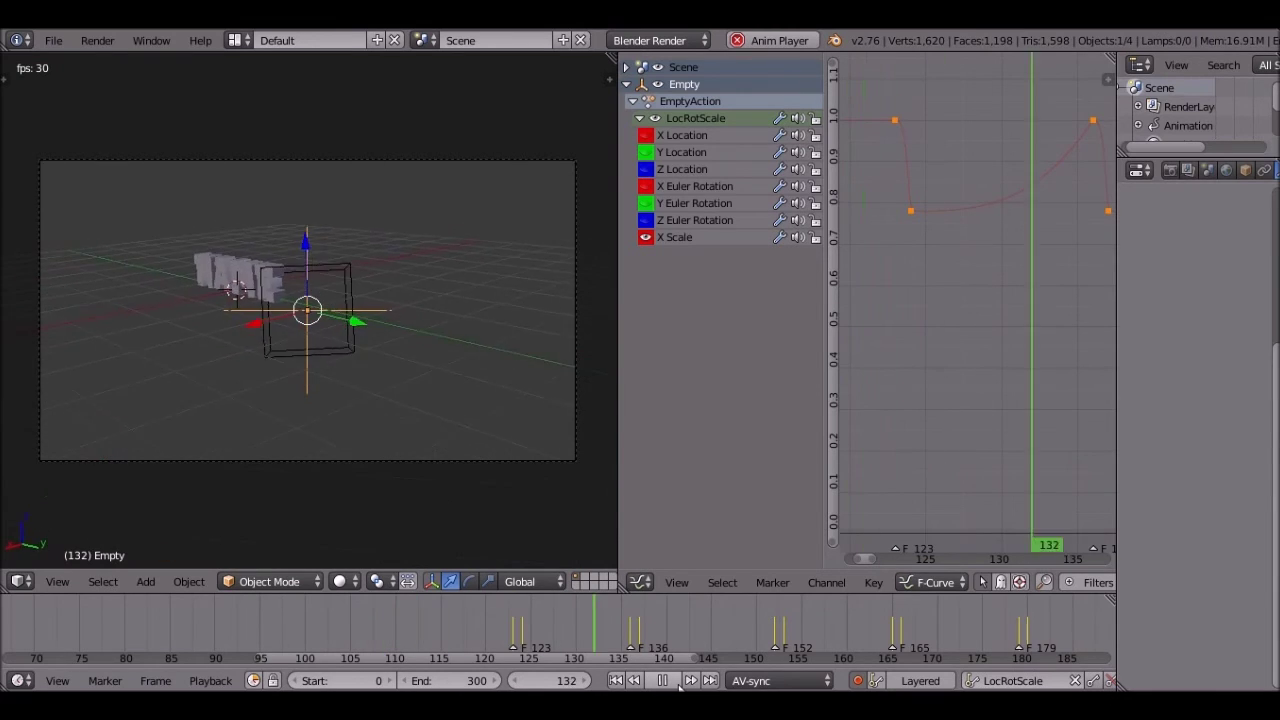
pyautogui.click(662, 680)
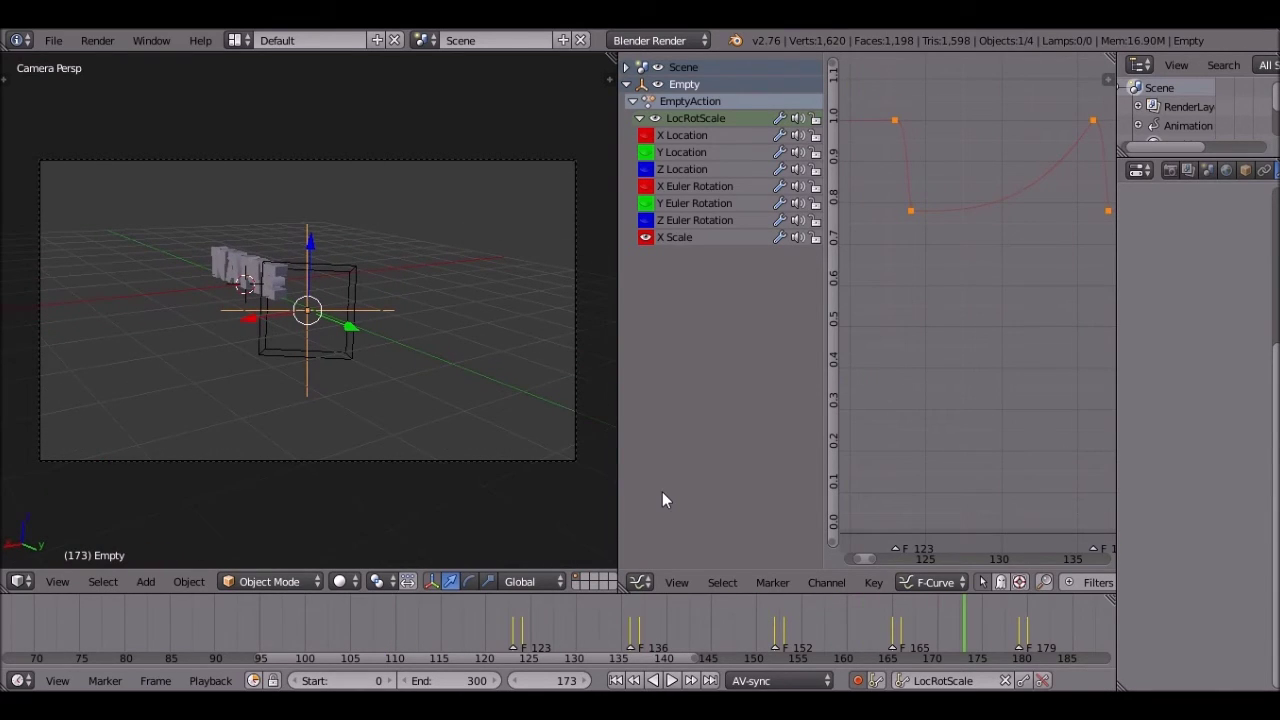
# Step: Select the X Scale keyframe at frame 124, show its properties and widen the Graph Editor
pyautogui.click(886, 206)
pyautogui.scroll(2, 919, 207)
pyautogui.scroll(2, 919, 207)
pyautogui.moveTo(919, 207); pyautogui.dragTo(956, 301, button='middle')
pyautogui.scroll(-1, 920, 205)
pyautogui.scroll(-1, 917, 196)
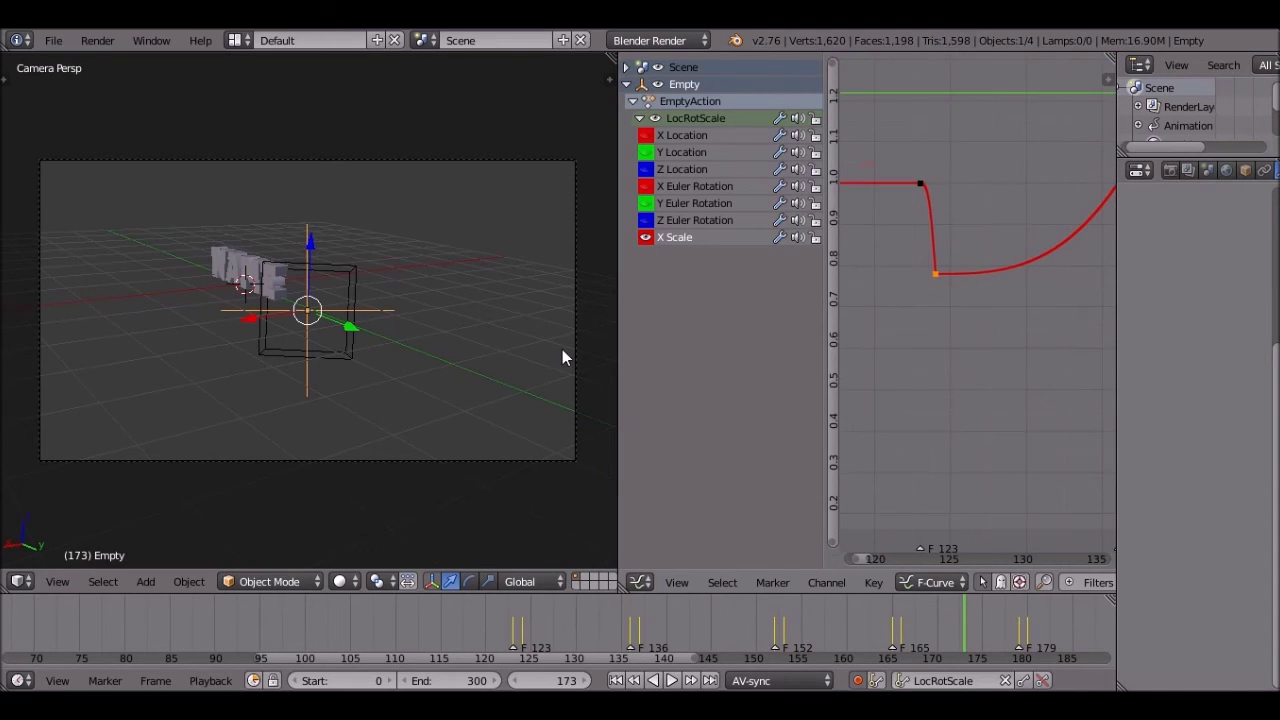
pyautogui.scroll(-9, 990, 315)
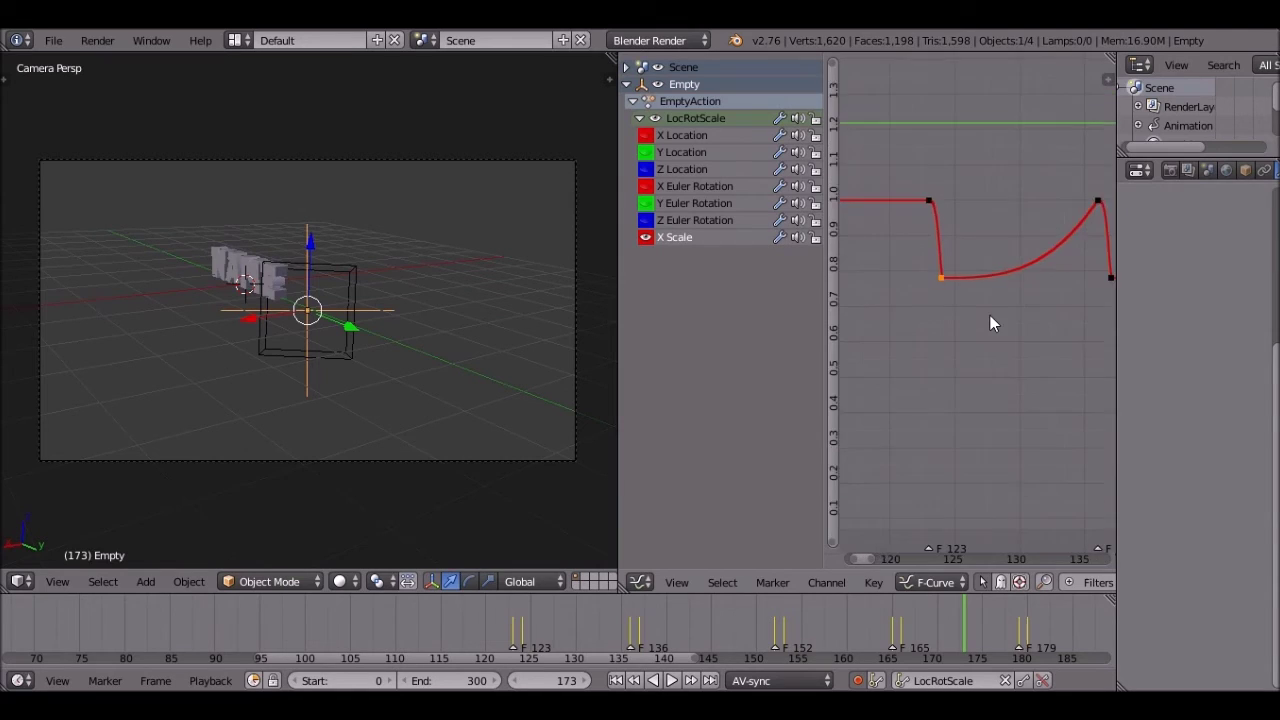
pyautogui.scroll(7, 983, 296)
pyautogui.scroll(2, 984, 298)
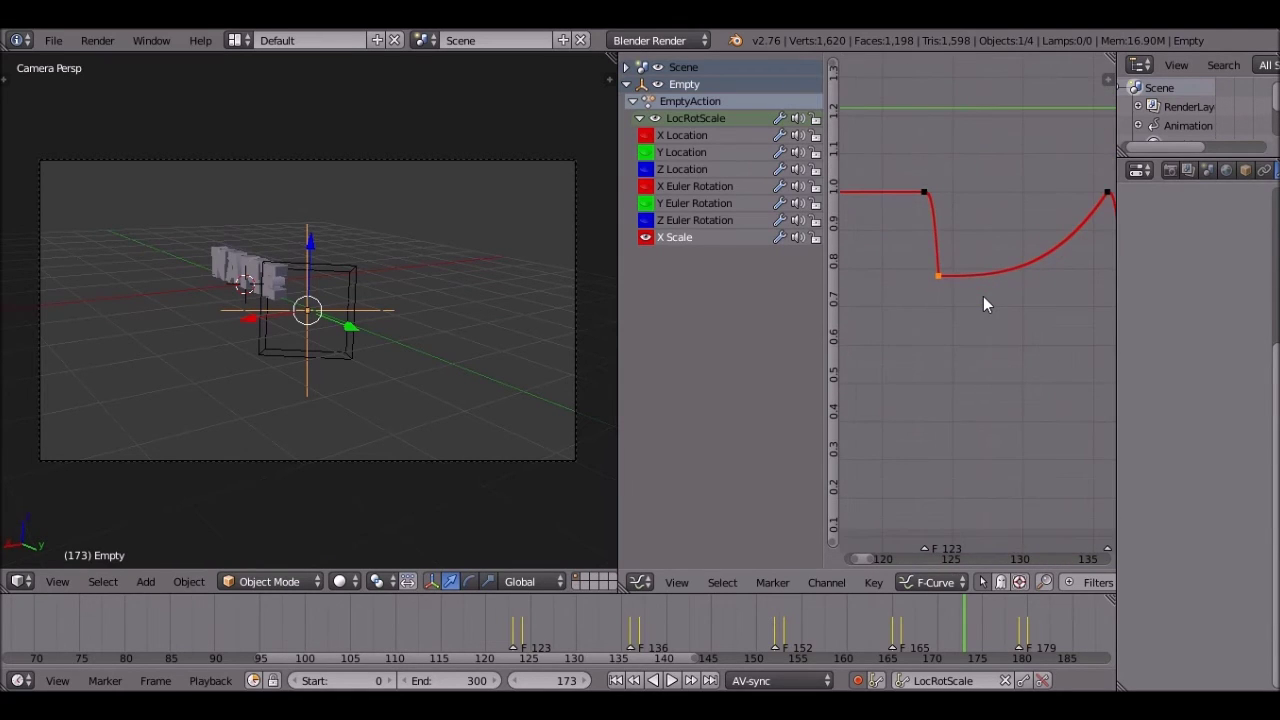
pyautogui.press('n')
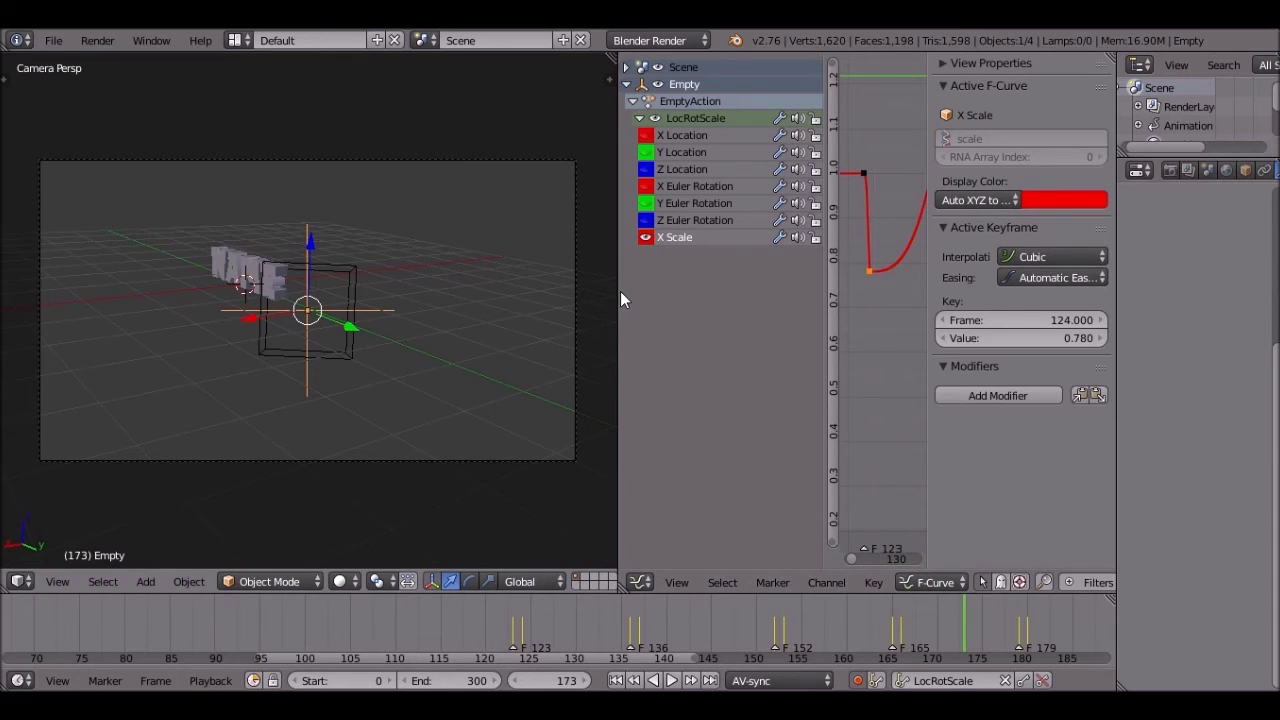
pyautogui.moveTo(618, 291); pyautogui.dragTo(153, 362)
# Step: Set the easing to Ease Out for the low X Scale keyframes right after markers F 123, F 136 and F 152
pyautogui.click(1043, 279)
pyautogui.click(1040, 213)
pyautogui.scroll(-3, 600, 263)
pyautogui.rightClick(721, 287)
pyautogui.click(1050, 278)
pyautogui.click(1045, 216)
pyautogui.moveTo(706, 235); pyautogui.dragTo(536, 246, button='middle')
pyautogui.keyDown('ctrl'); pyautogui.scroll(-4, 536, 247); pyautogui.keyUp('ctrl')
pyautogui.rightClick(770, 294)
pyautogui.click(1043, 278)
pyautogui.click(1040, 212)
# Step: Set the easing to Ease Out for the low X Scale keyframes right after markers F 165 and F 179
pyautogui.moveTo(709, 270); pyautogui.dragTo(563, 283, button='middle')
pyautogui.rightClick(868, 311)
pyautogui.click(1043, 278)
pyautogui.click(1040, 212)
pyautogui.moveTo(900, 305); pyautogui.dragTo(782, 321, button='middle')
pyautogui.rightClick(675, 292)
pyautogui.click(1062, 277)
pyautogui.click(1045, 214)
# Step: Replay the animation from frame 93 in an enlarged camera view to check the eased pulses
pyautogui.scroll(-6, 868, 293)
pyautogui.scroll(-4, 815, 357)
pyautogui.moveTo(494, 287); pyautogui.dragTo(392, 323)
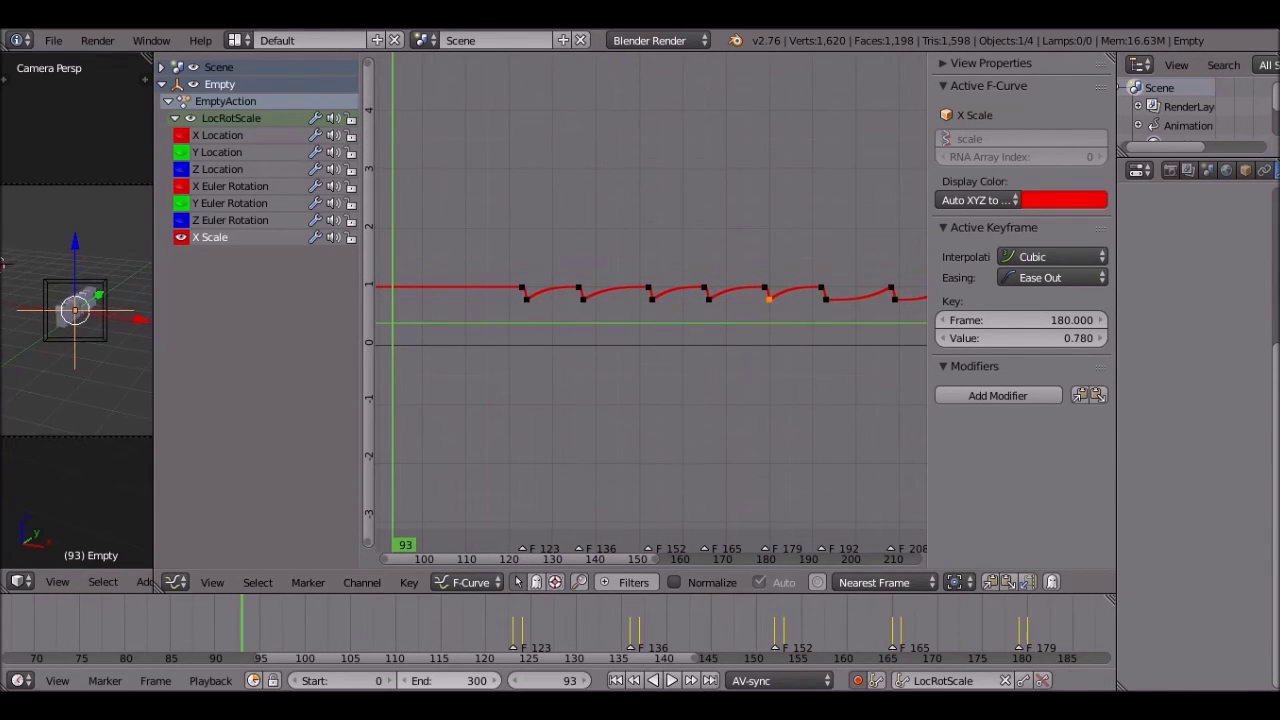
pyautogui.click(672, 680)
pyautogui.moveTo(152, 387); pyautogui.dragTo(636, 387)
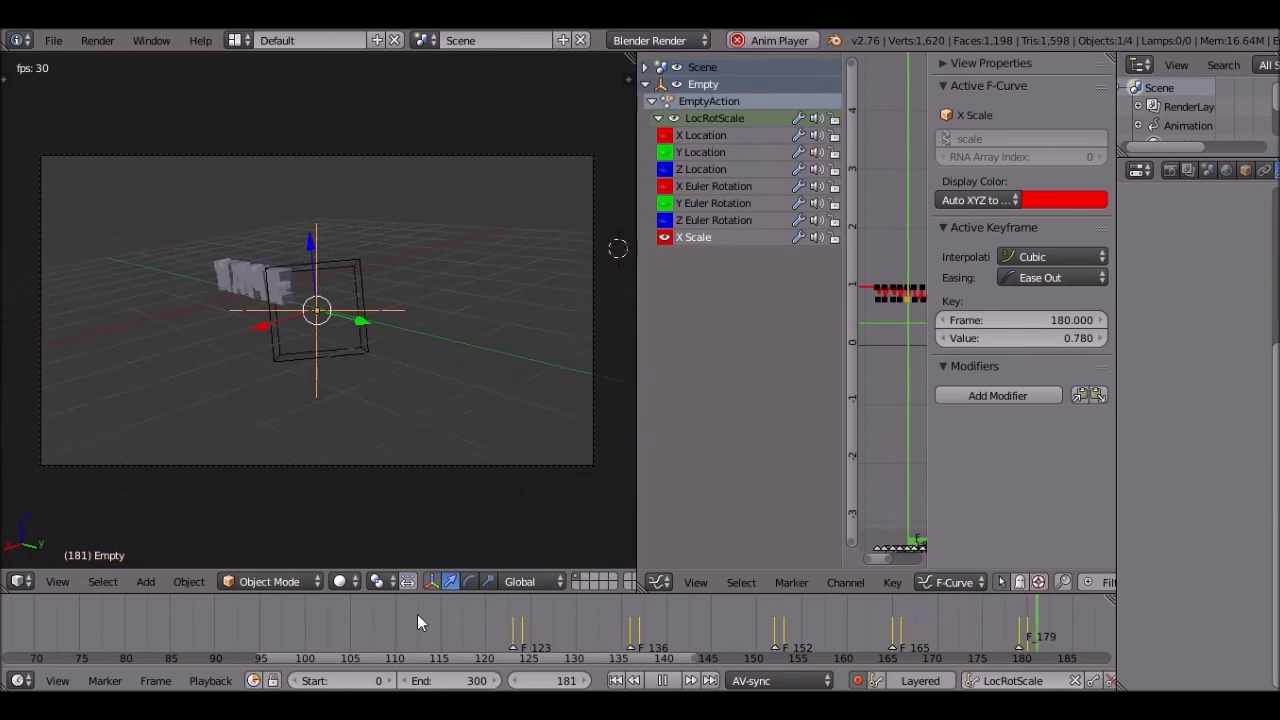
pyautogui.click(664, 681)
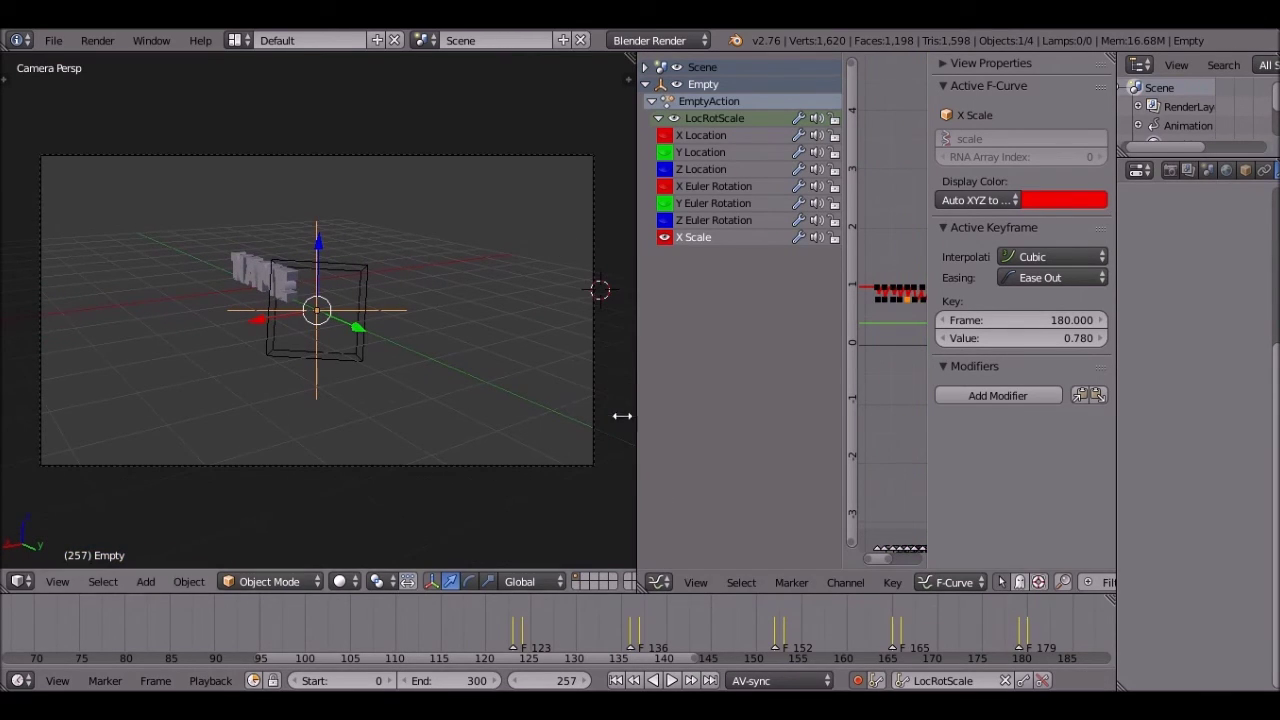
# Step: Widen the Graph Editor again and set the low X Scale keyframes after markers F 192 and F 208 to Ease Out
pyautogui.moveTo(622, 416); pyautogui.dragTo(209, 443)
pyautogui.rightClick(502, 320)
pyautogui.scroll(-2, 554, 323)
pyautogui.click(1058, 278)
pyautogui.click(1045, 213)
pyautogui.rightClick(650, 322)
pyautogui.click(1020, 278)
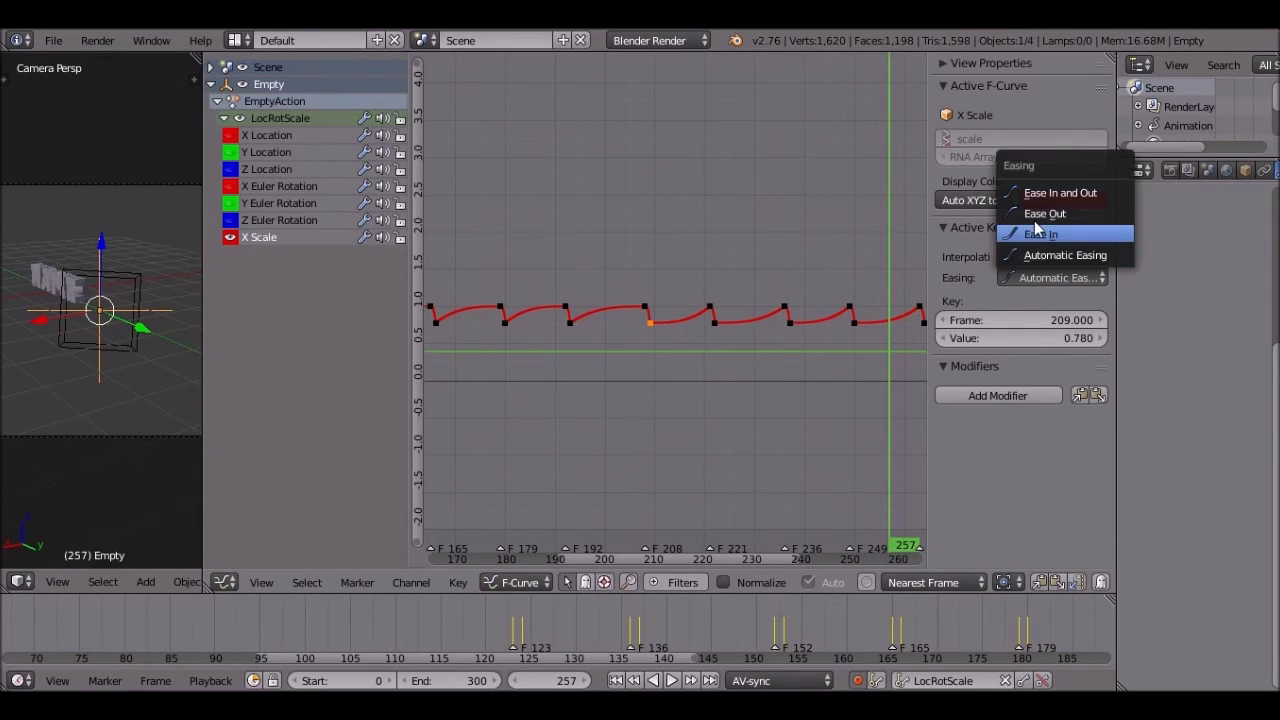
pyautogui.click(1044, 213)
# Step: Set the easing to Ease Out for the low X Scale keyframes right after markers F 221, F 236 and F 249
pyautogui.rightClick(714, 322)
pyautogui.click(1030, 278)
pyautogui.click(1044, 213)
pyautogui.rightClick(790, 322)
pyautogui.click(1035, 278)
pyautogui.click(1042, 213)
pyautogui.rightClick(853, 322)
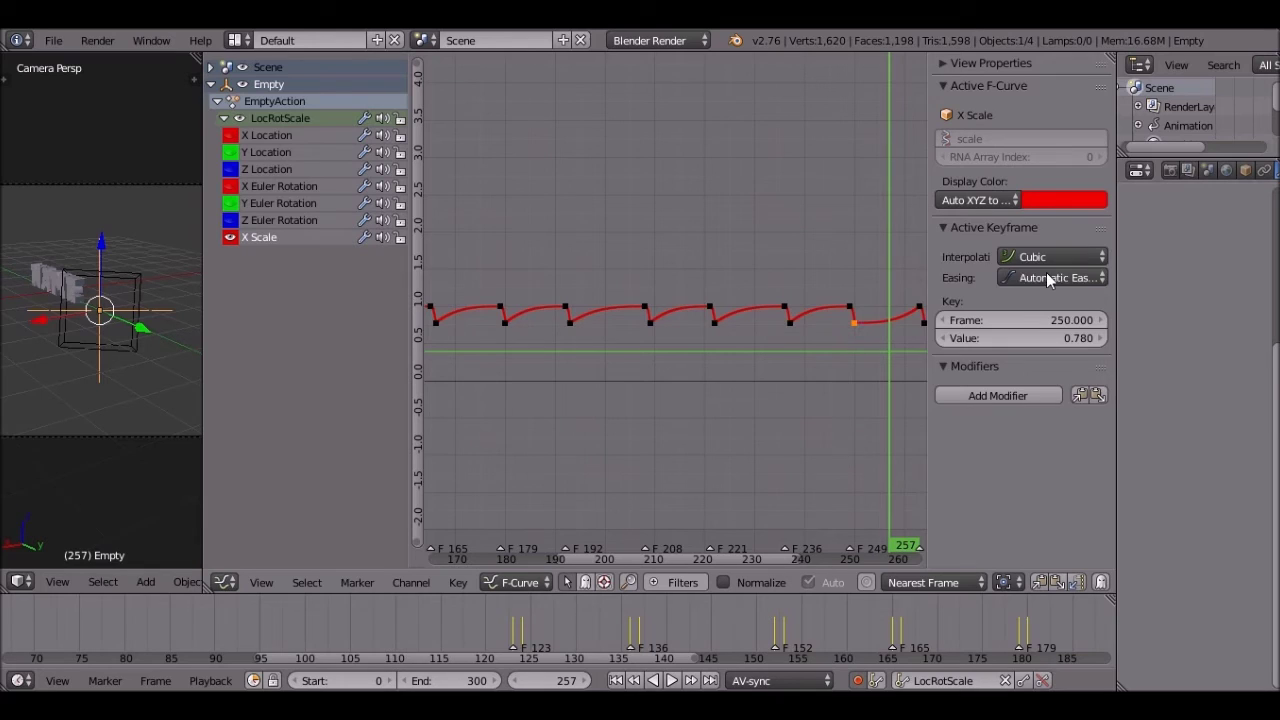
pyautogui.click(1046, 278)
pyautogui.click(1044, 213)
# Step: Set the easing to Ease Out for the X Scale keyframes at frames 264, 278 and 292
pyautogui.rightClick(920, 322)
pyautogui.click(1050, 278)
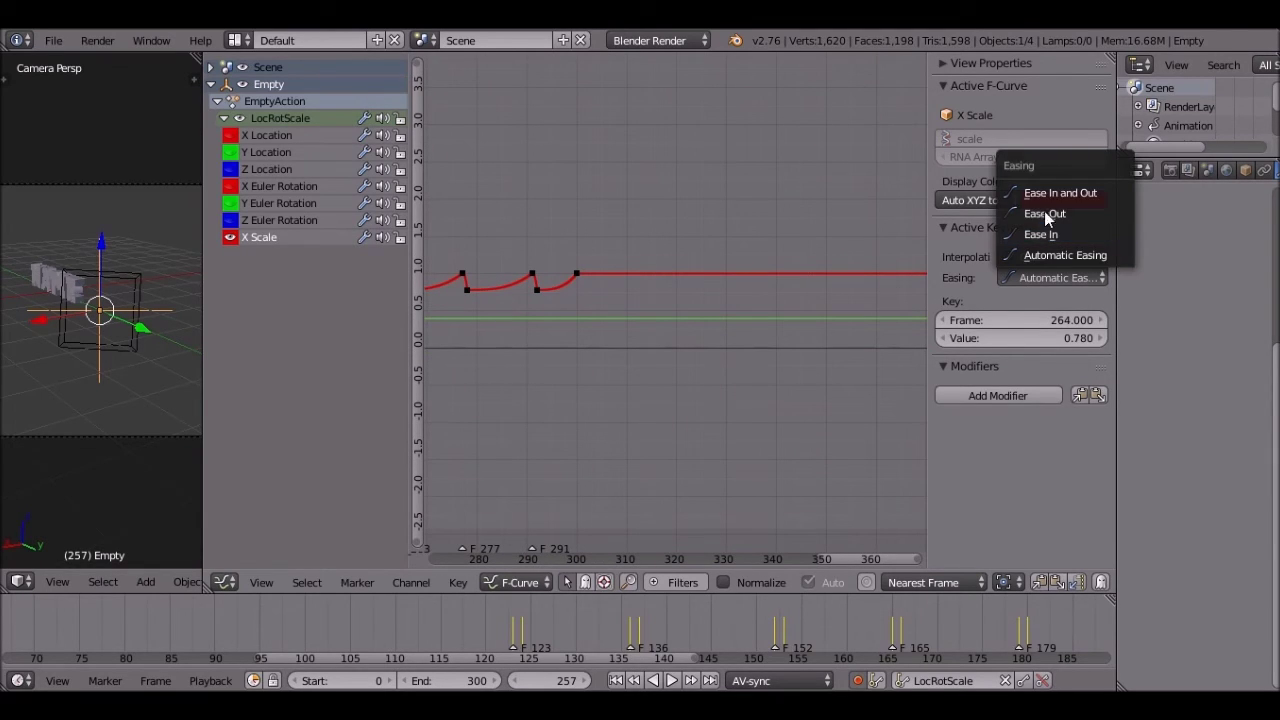
pyautogui.click(1045, 214)
pyautogui.rightClick(466, 289)
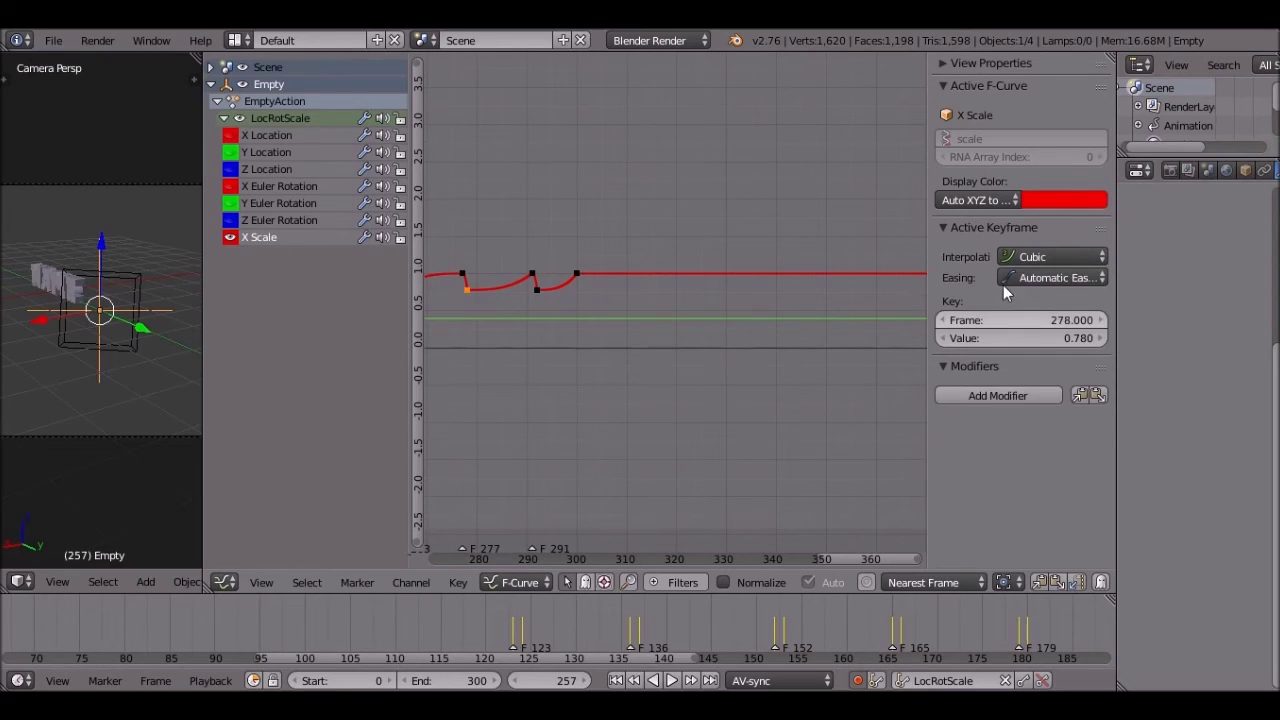
pyautogui.click(1005, 280)
pyautogui.click(1045, 214)
pyautogui.rightClick(536, 289)
pyautogui.click(1060, 277)
pyautogui.click(1045, 212)
# Step: Move the final X Scale keyframe along the time axis to frame 306
pyautogui.scroll(1, 626, 390)
pyautogui.scroll(1, 650, 340)
pyautogui.press('g')
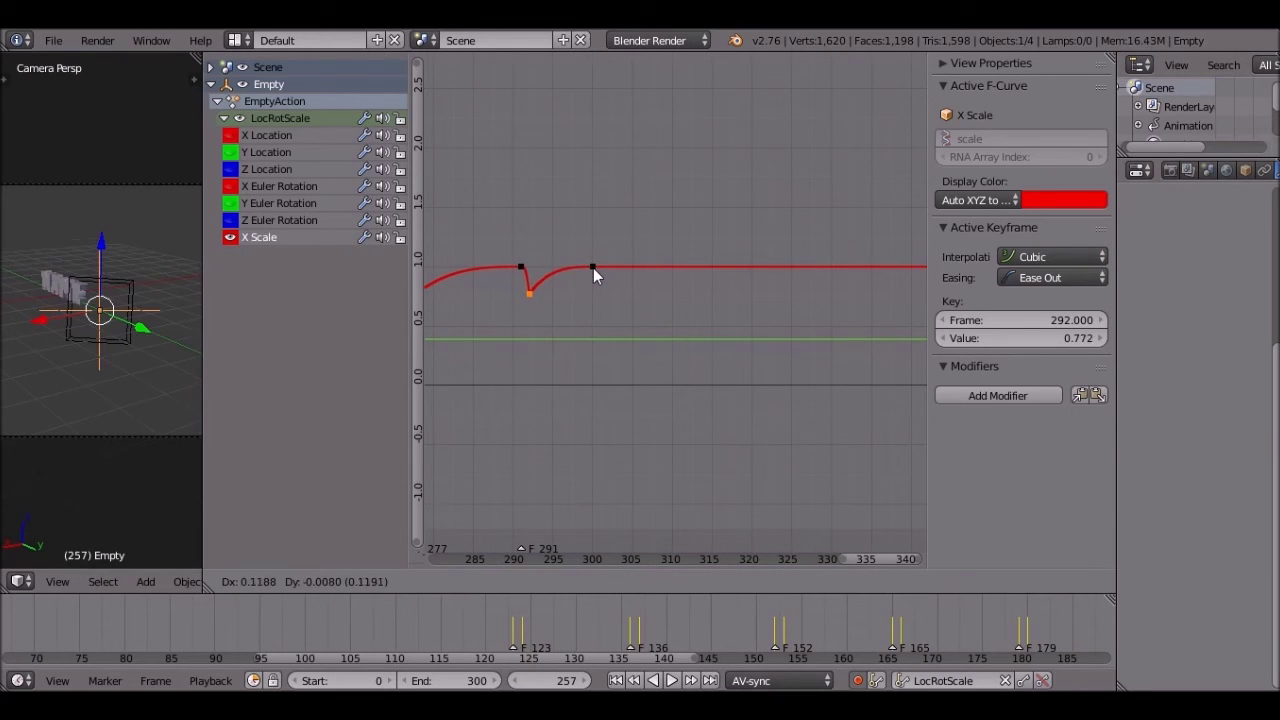
pyautogui.rightClick(593, 268)
pyautogui.rightClick(593, 268)
pyautogui.press('g')
pyautogui.press('x')
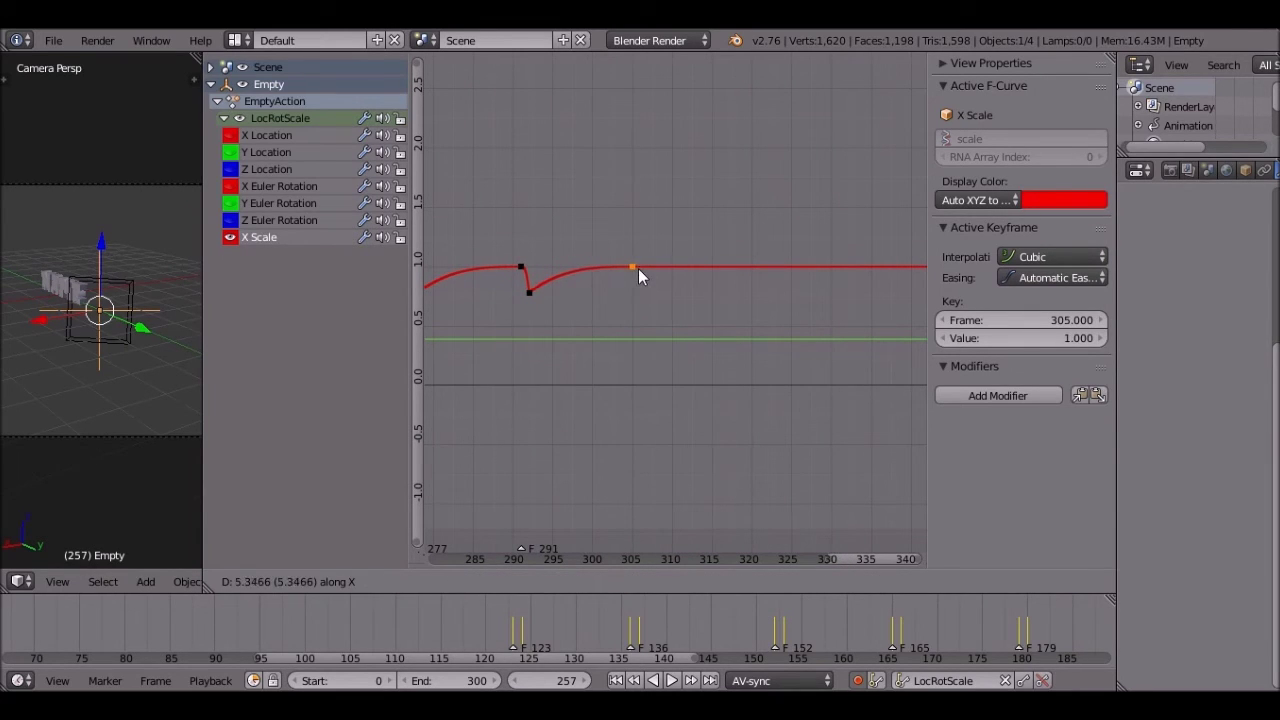
pyautogui.click(393, 351)
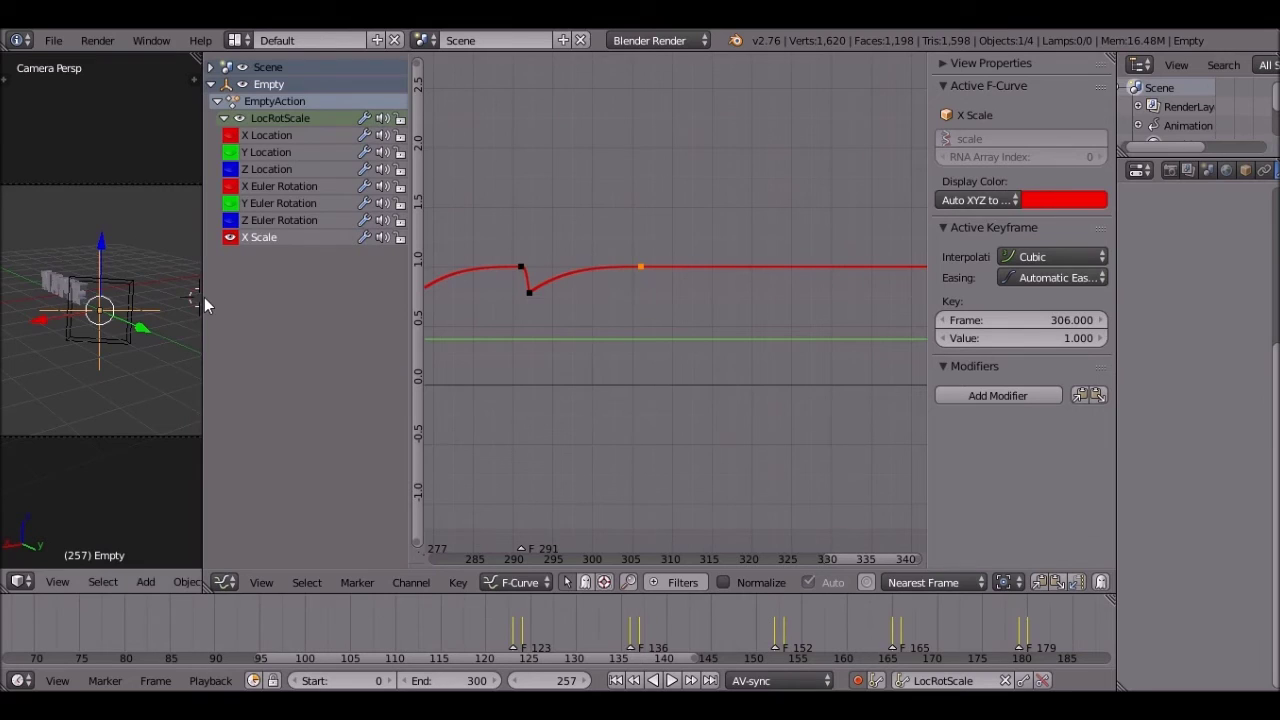
# Step: Enlarge the camera view and play the whole animation from the first frame
pyautogui.moveTo(204, 297); pyautogui.dragTo(208, 297)
pyautogui.moveTo(640, 339); pyautogui.dragTo(1037, 371)
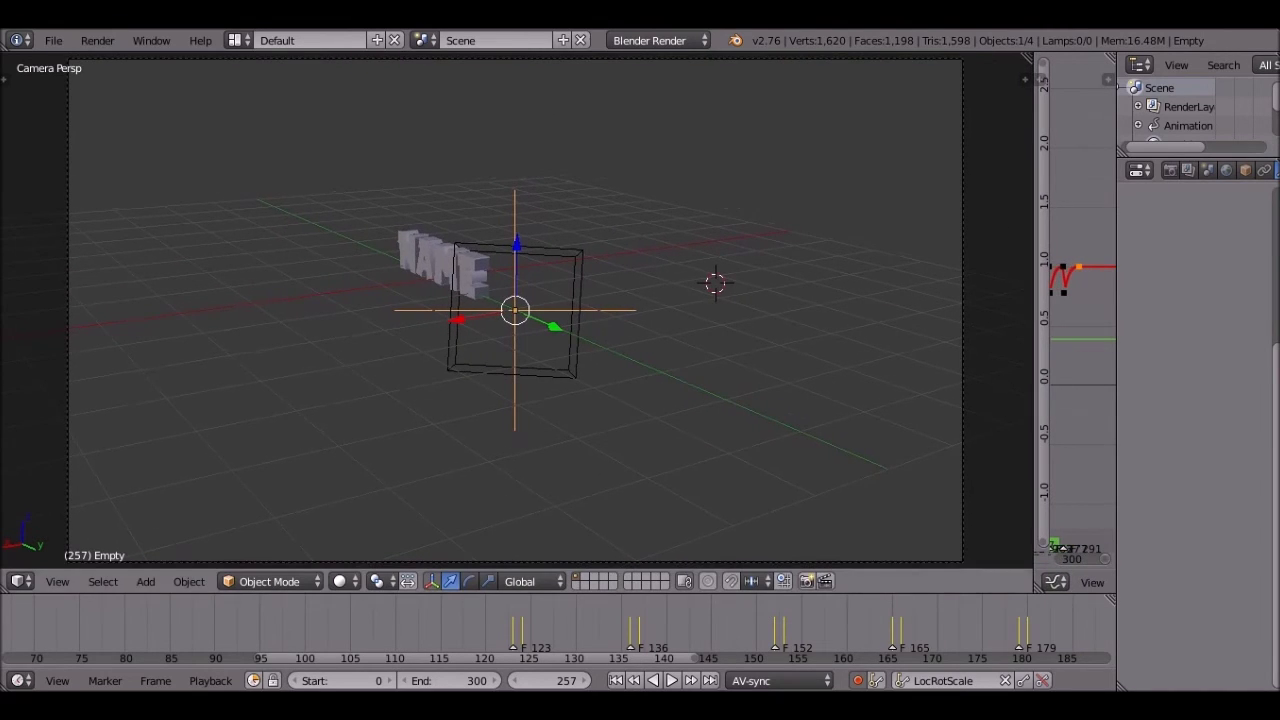
pyautogui.click(616, 680)
pyautogui.click(671, 680)
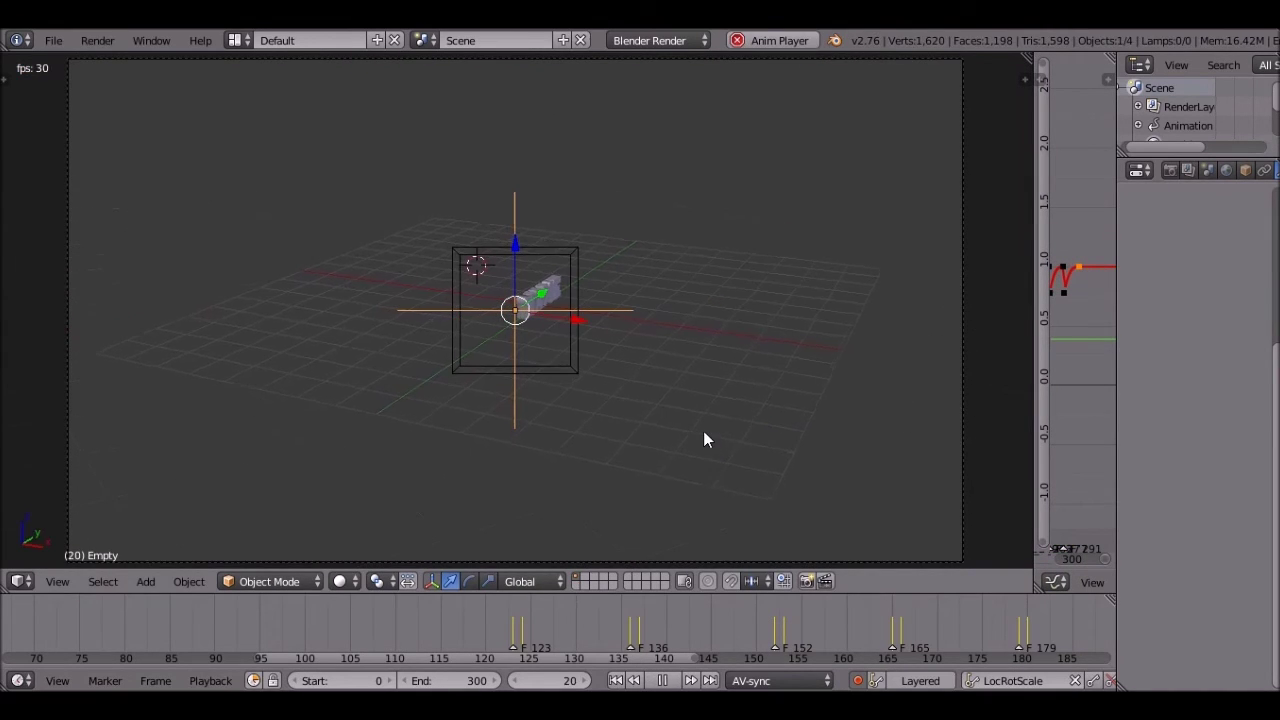
pyautogui.click(664, 680)
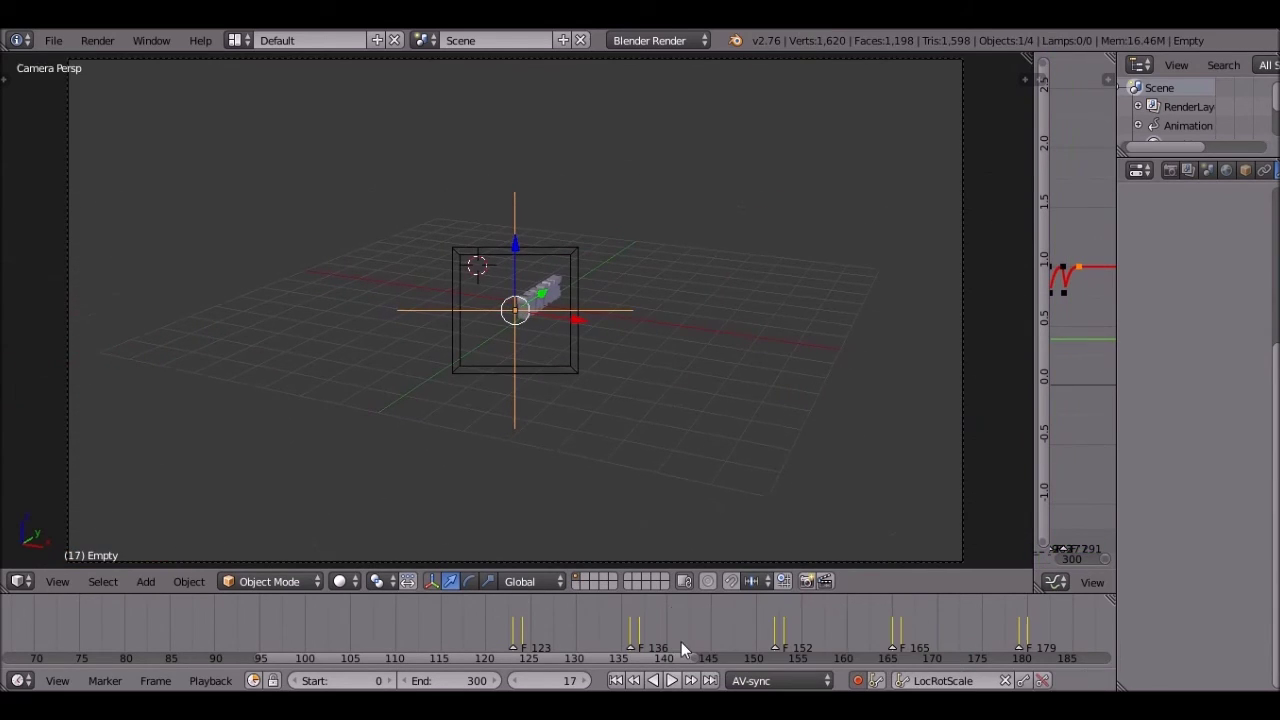
# Step: Review the pulse keyframes across the whole timeline and the X Scale curve in the Graph Editor
pyautogui.scroll(-3, 728, 596)
pyautogui.scroll(-2, 728, 598)
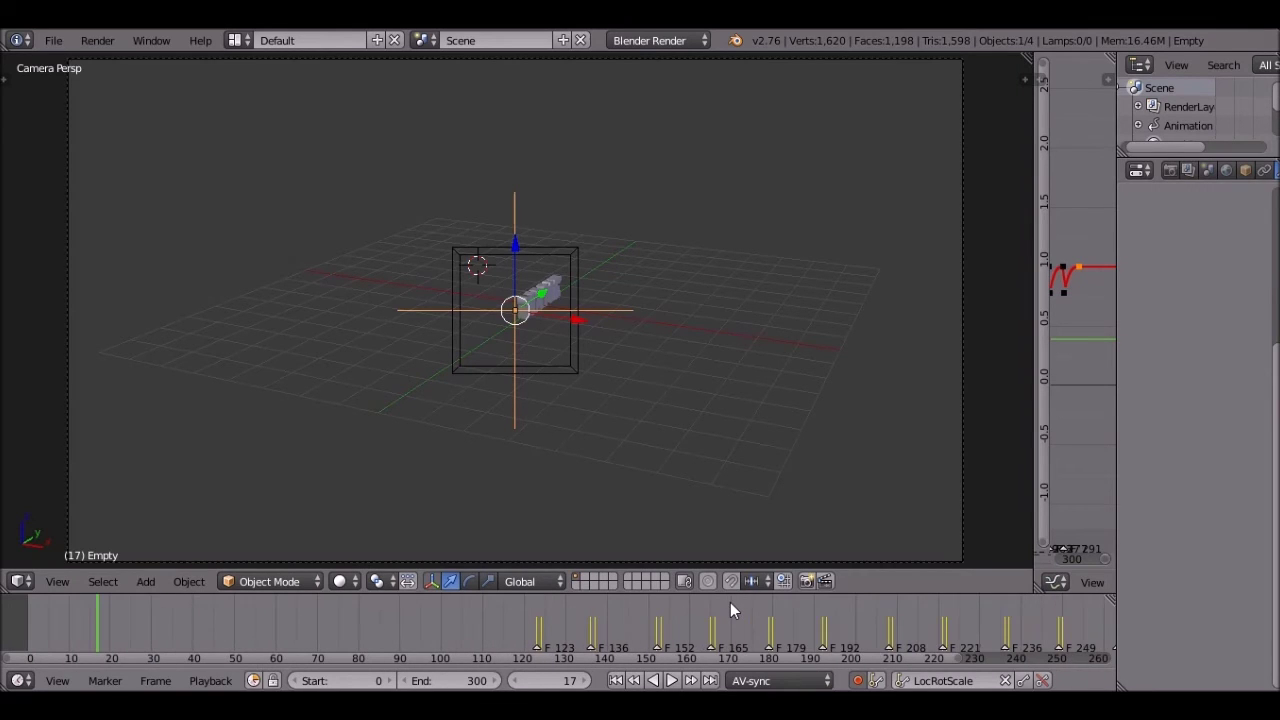
pyautogui.scroll(-3, 732, 607)
pyautogui.scroll(4, 757, 550)
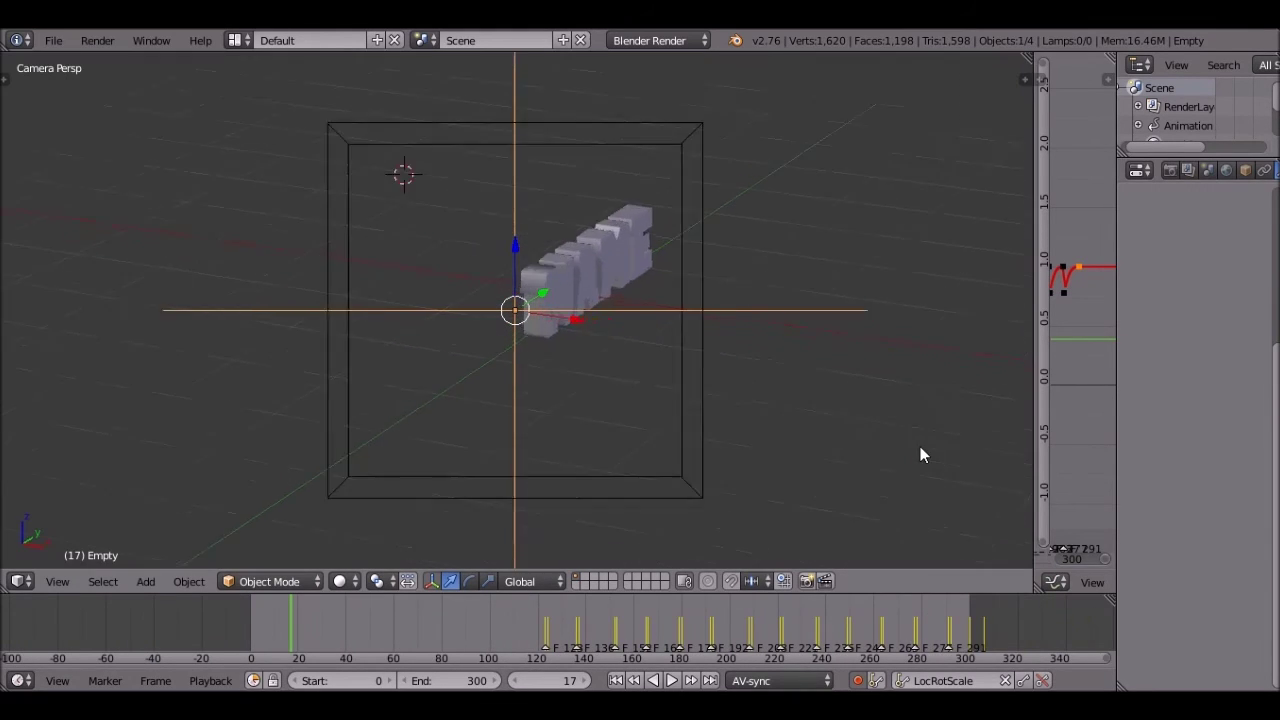
pyautogui.scroll(-2, 920, 446)
pyautogui.moveTo(1036, 314); pyautogui.dragTo(278, 425)
pyautogui.scroll(-5, 670, 347)
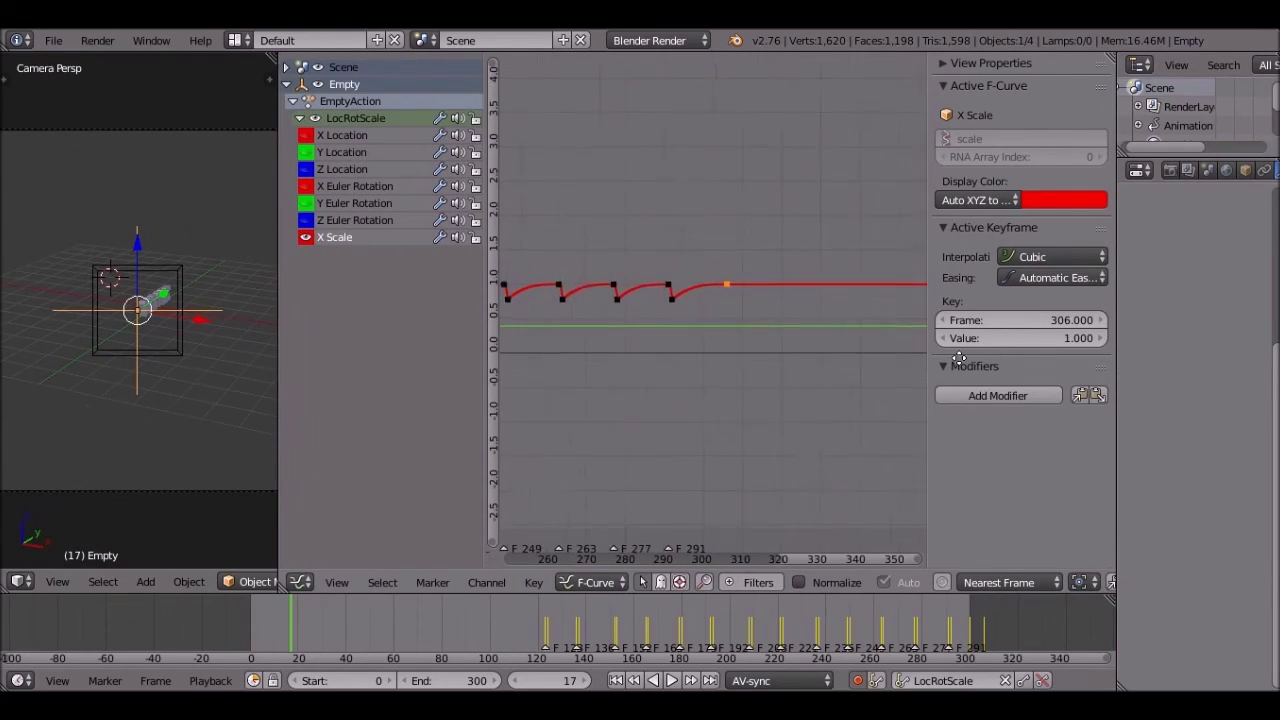
pyautogui.scroll(-2, 614, 400)
pyautogui.moveTo(654, 398); pyautogui.dragTo(854, 391, button='middle')
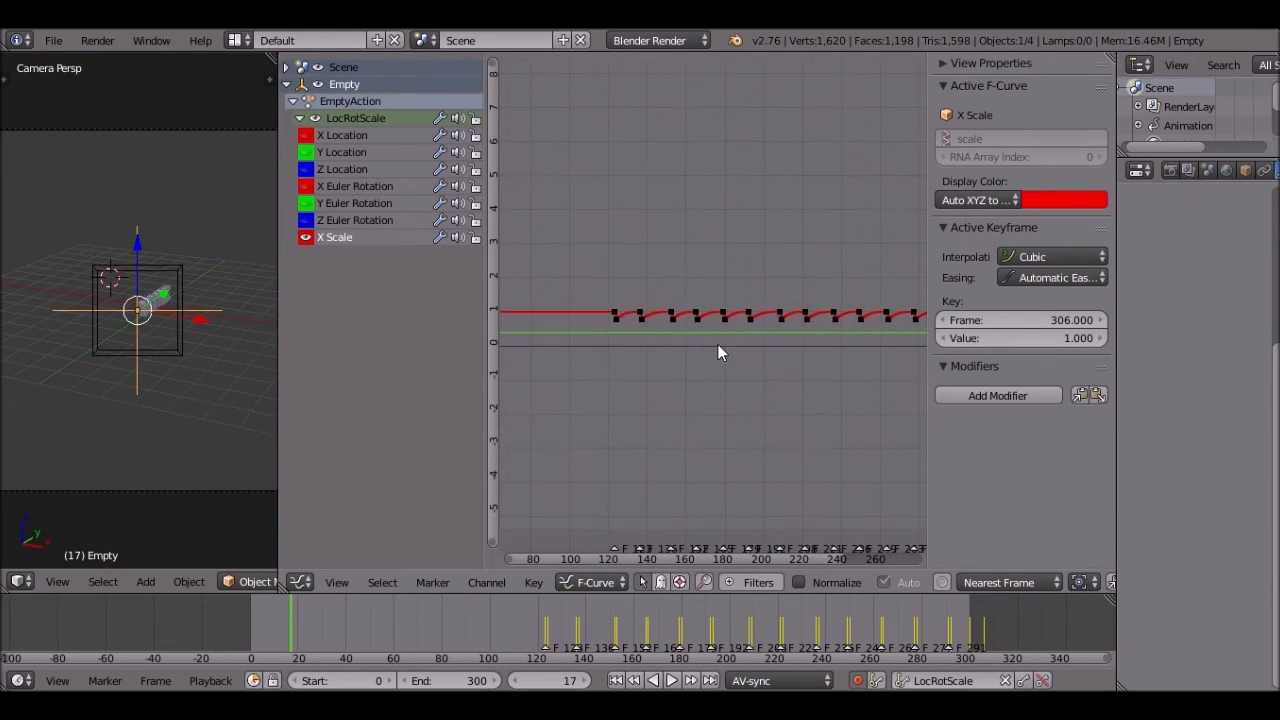
# Step: Raise the X Scale pulse keyframes below the baseline along the value axis, bringing the frame 124 key to about 1.417
pyautogui.press('b')
pyautogui.moveTo(605, 322); pyautogui.dragTo(1079, 416)
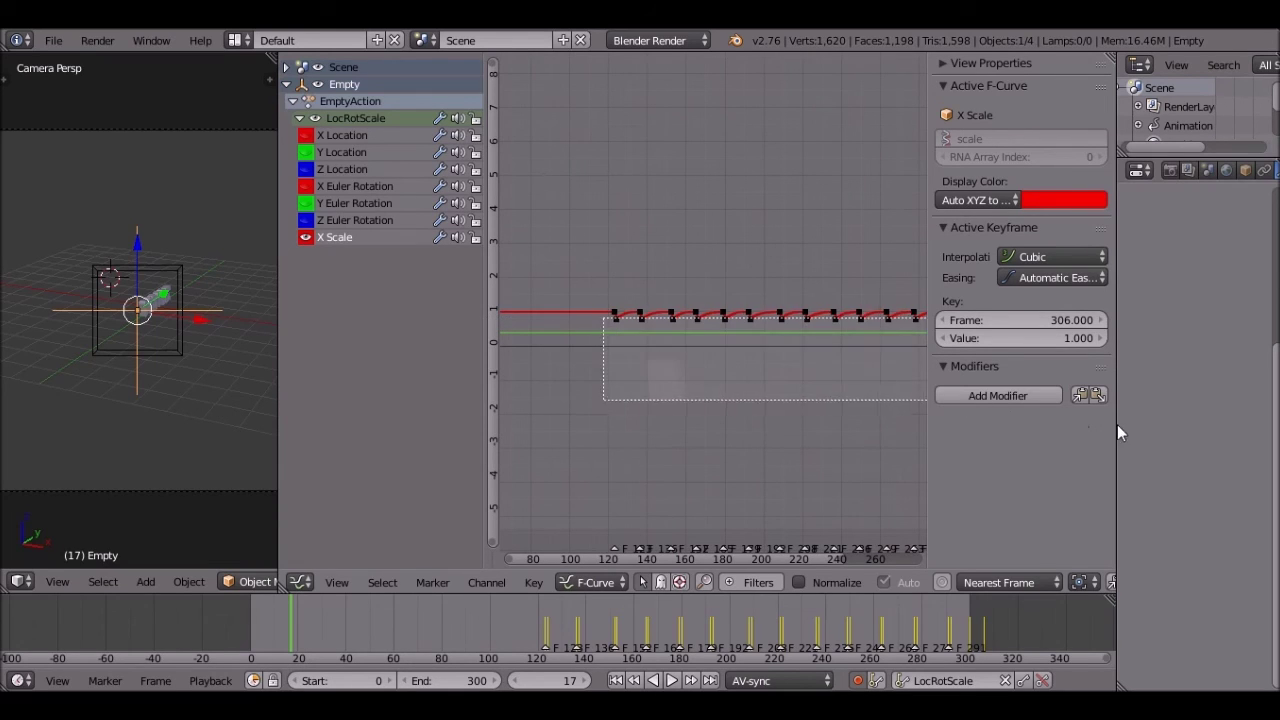
pyautogui.scroll(3, 789, 383)
pyautogui.keyDown('ctrl'); pyautogui.scroll(-1, 789, 383); pyautogui.keyUp('ctrl')
pyautogui.press('g')
pyautogui.press('y')
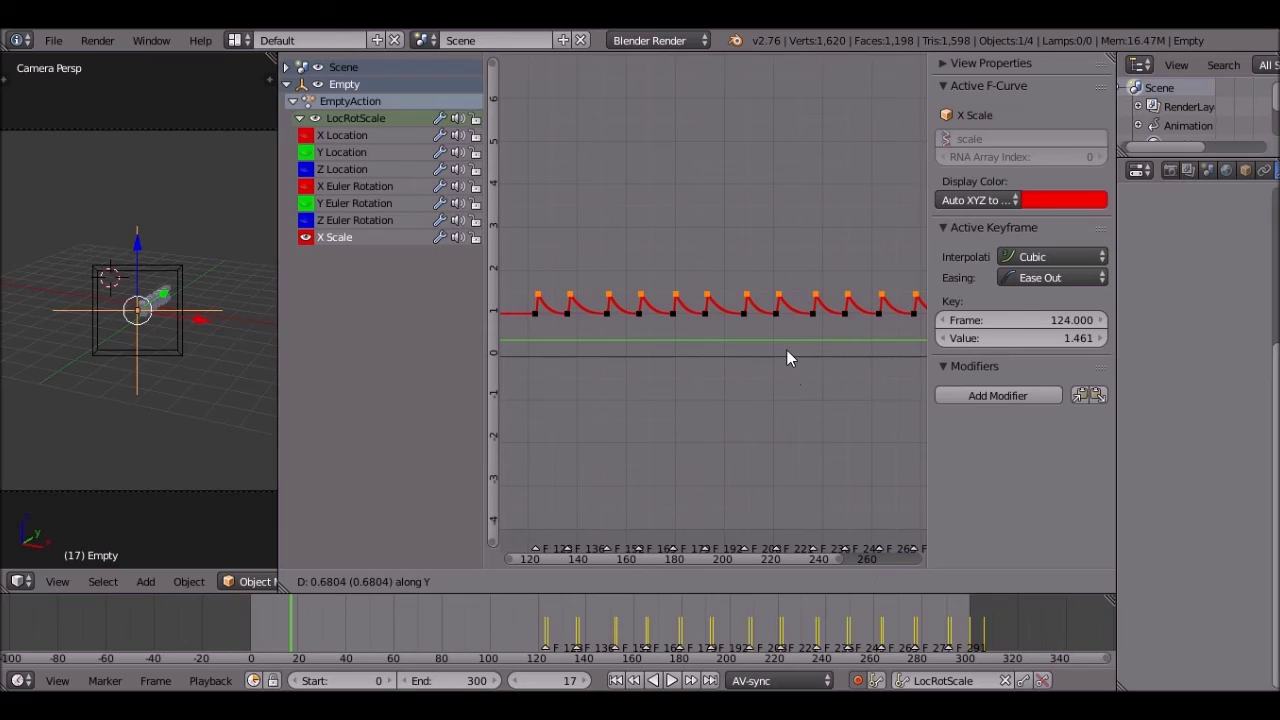
pyautogui.click(786, 355)
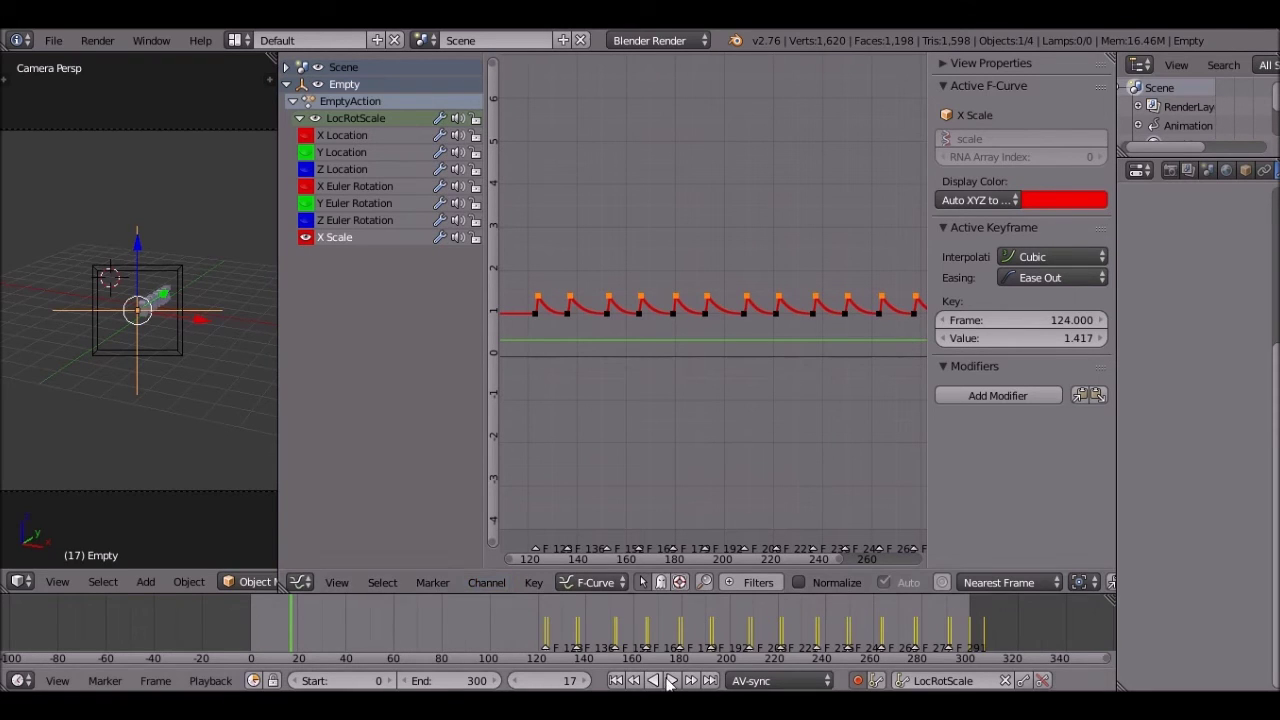
# Step: Play the animation in an enlarged camera view to check the upward scale pulses
pyautogui.click(670, 682)
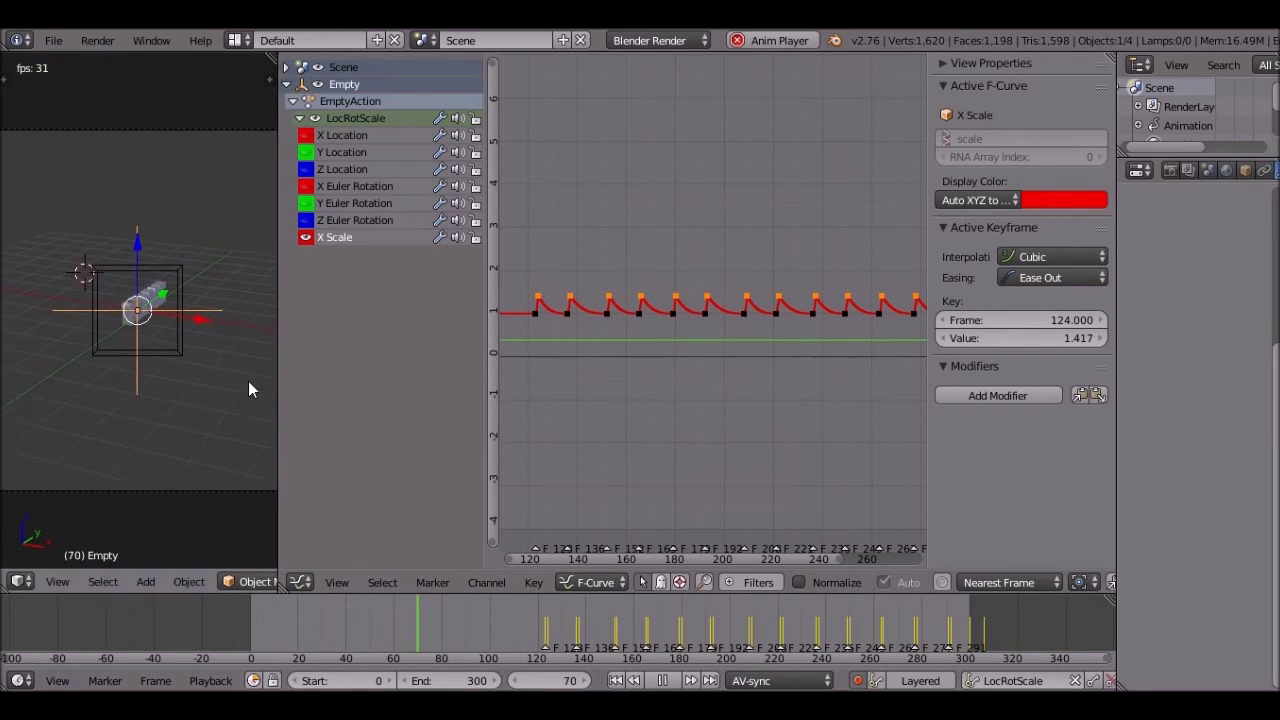
pyautogui.moveTo(279, 378); pyautogui.dragTo(597, 389)
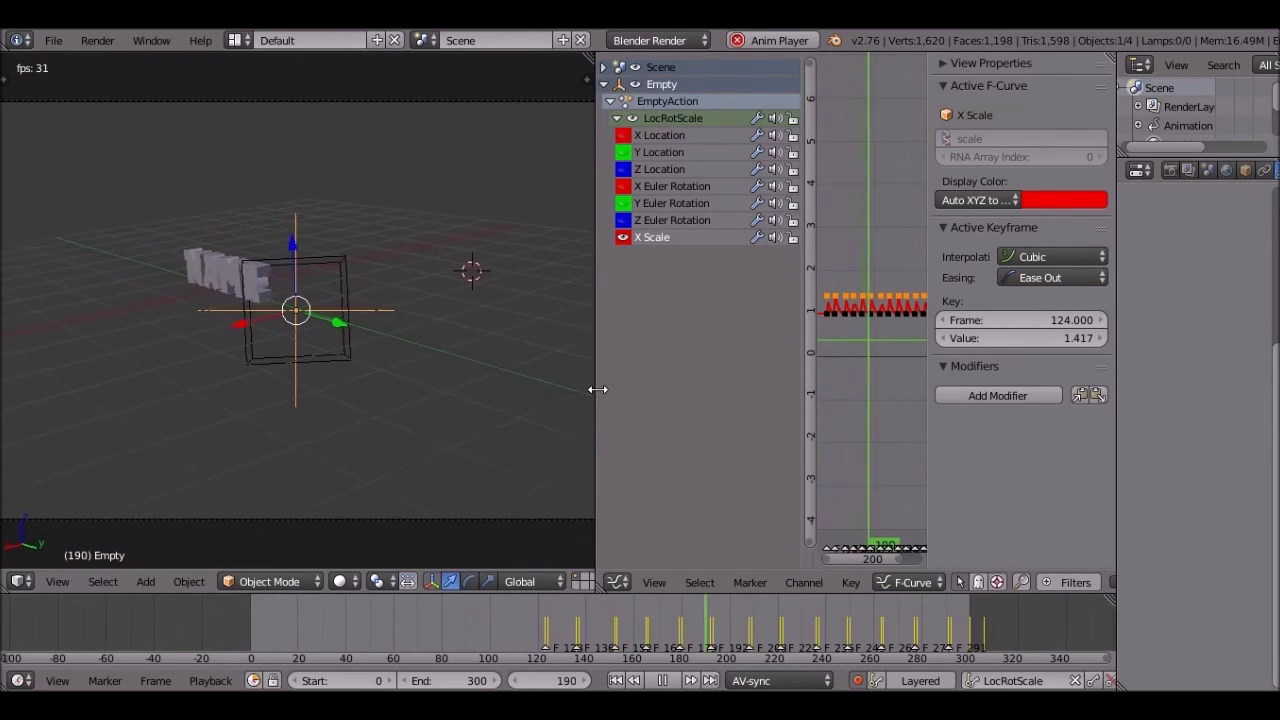
pyautogui.moveTo(597, 389); pyautogui.dragTo(560, 397)
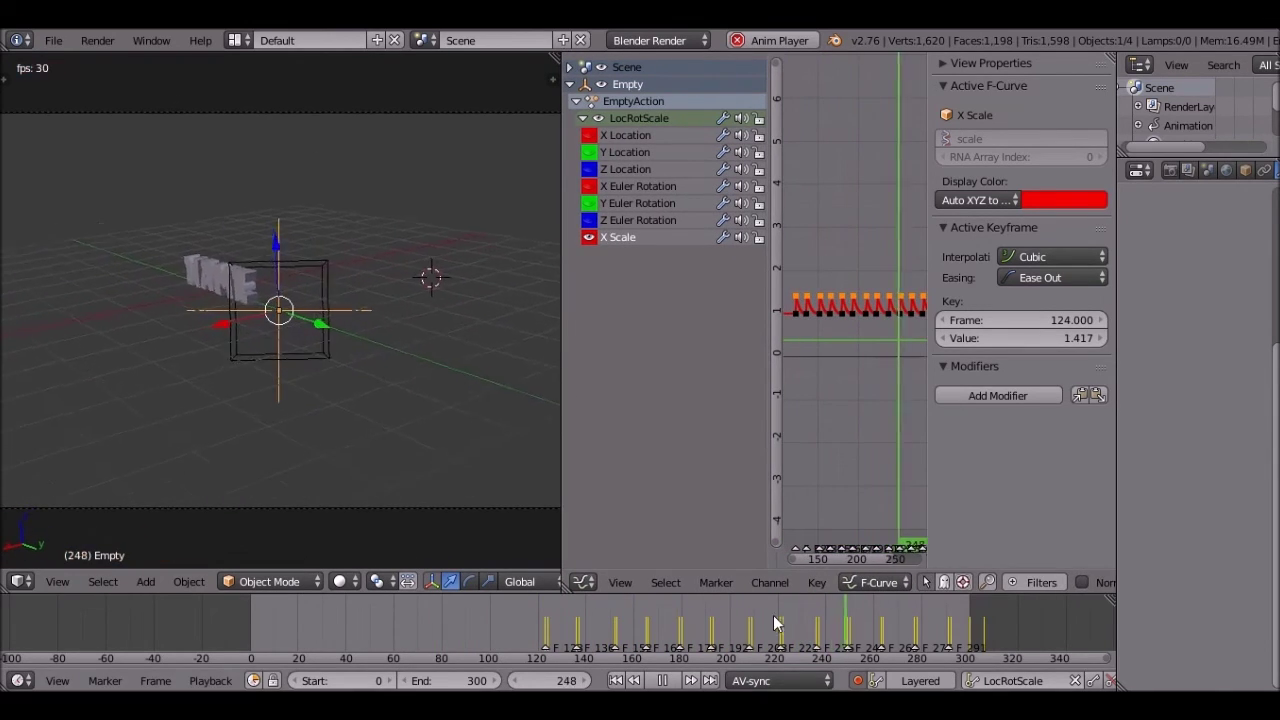
pyautogui.press('Escape')
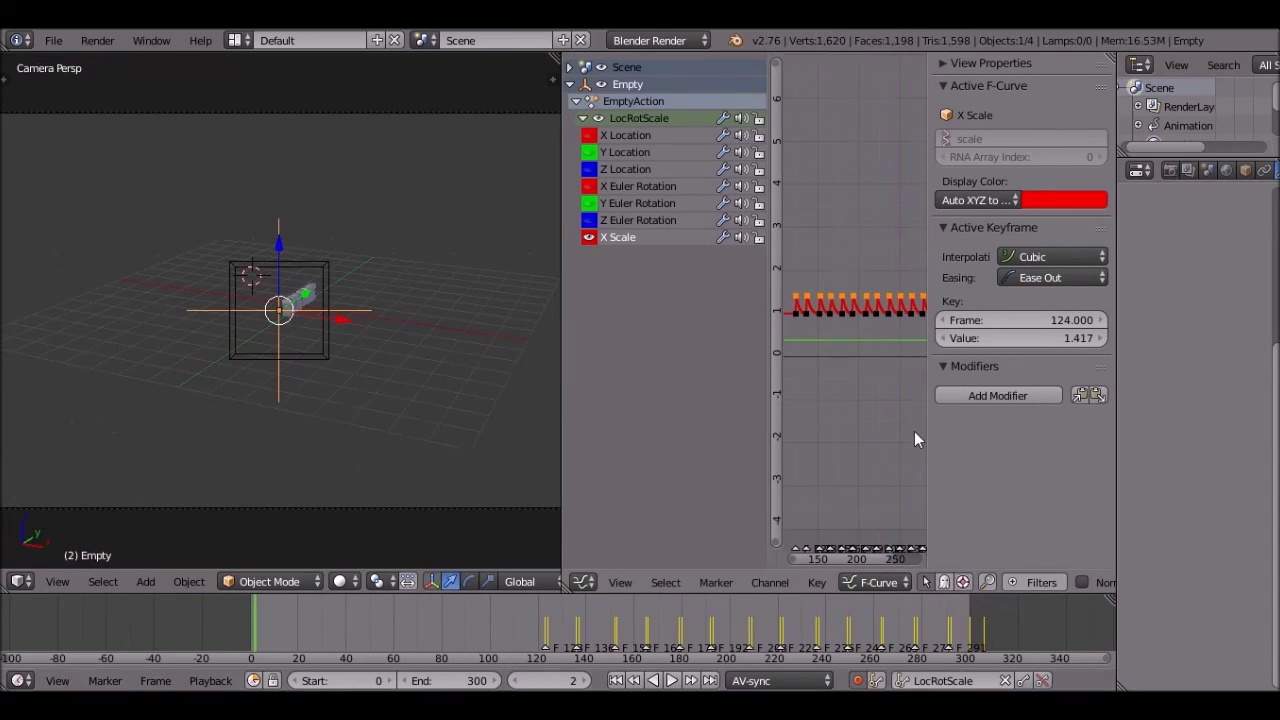
# Step: Move the selected X Scale peak keyframes about 5.5 frames along the time axis, putting the first peak at frame 129
pyautogui.scroll(5, 706, 425)
pyautogui.moveTo(561, 403); pyautogui.dragTo(361, 427)
pyautogui.press('g')
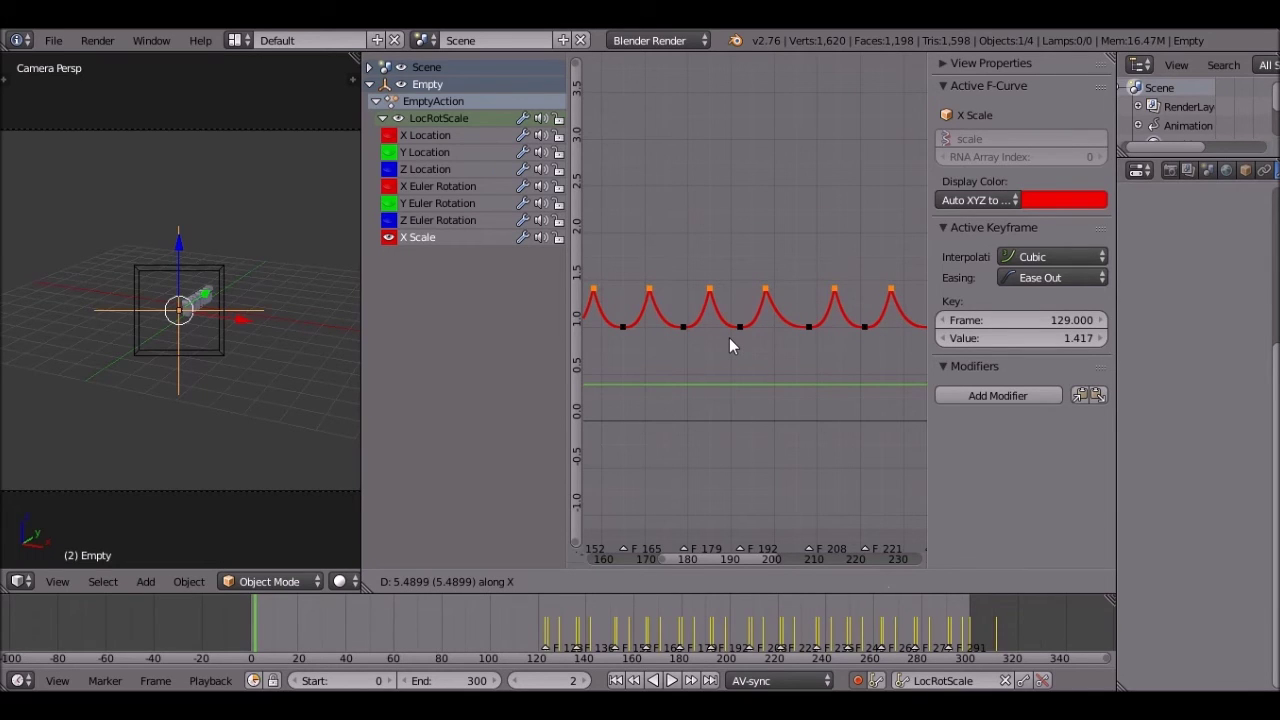
pyautogui.click(729, 338)
# Step: Play the pulse section to check the timing of the shifted X Scale peaks
pyautogui.scroll(-3, 629, 337)
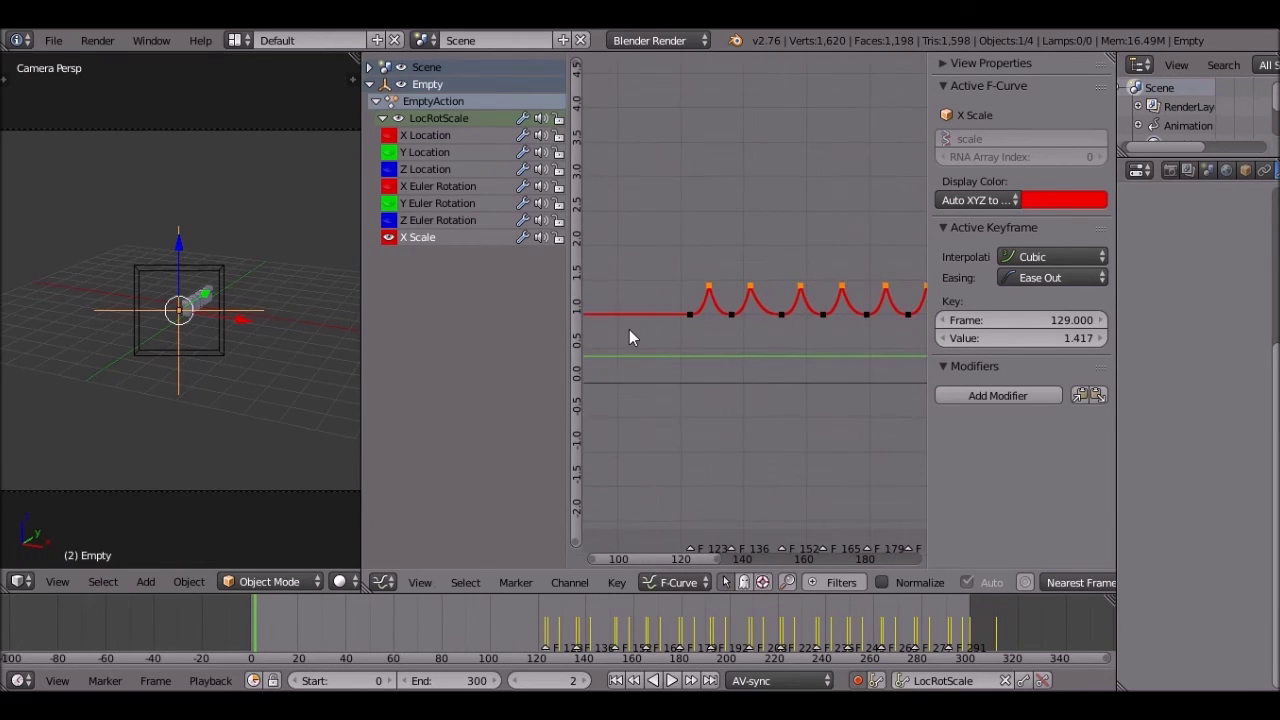
pyautogui.hotkey('alt', 'a')
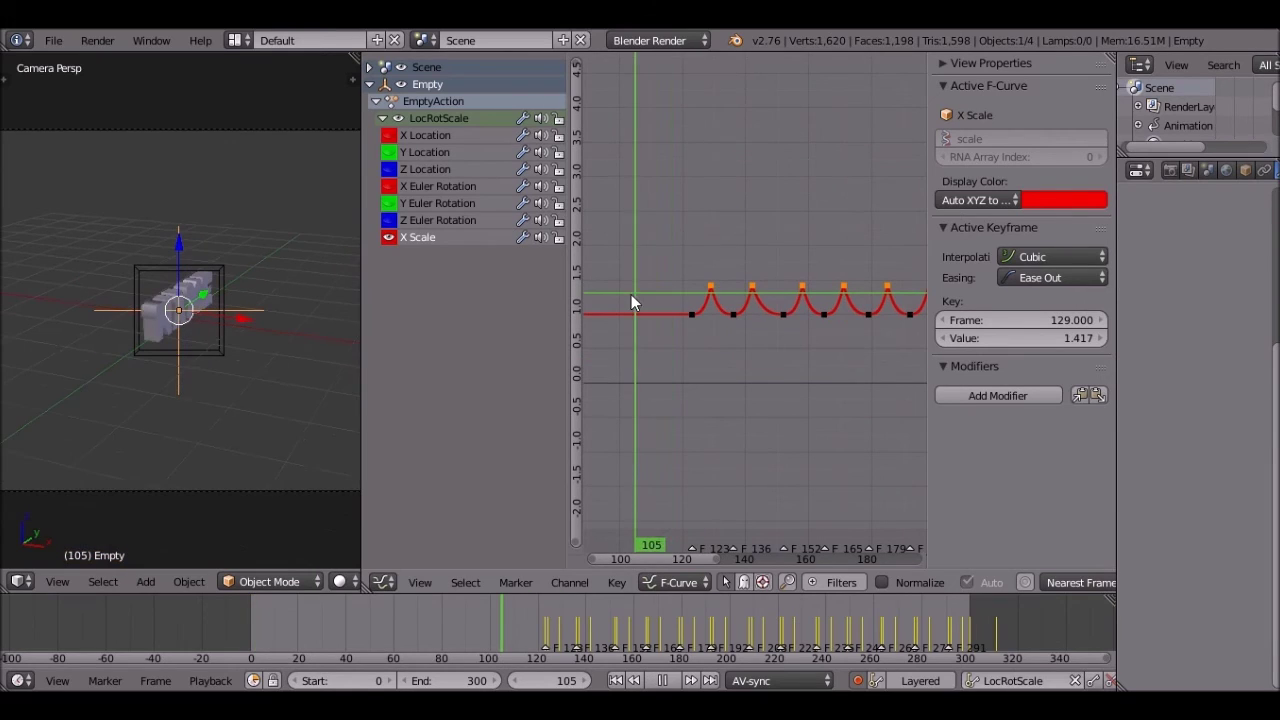
pyautogui.hotkey('alt', 'a')
pyautogui.click(686, 681)
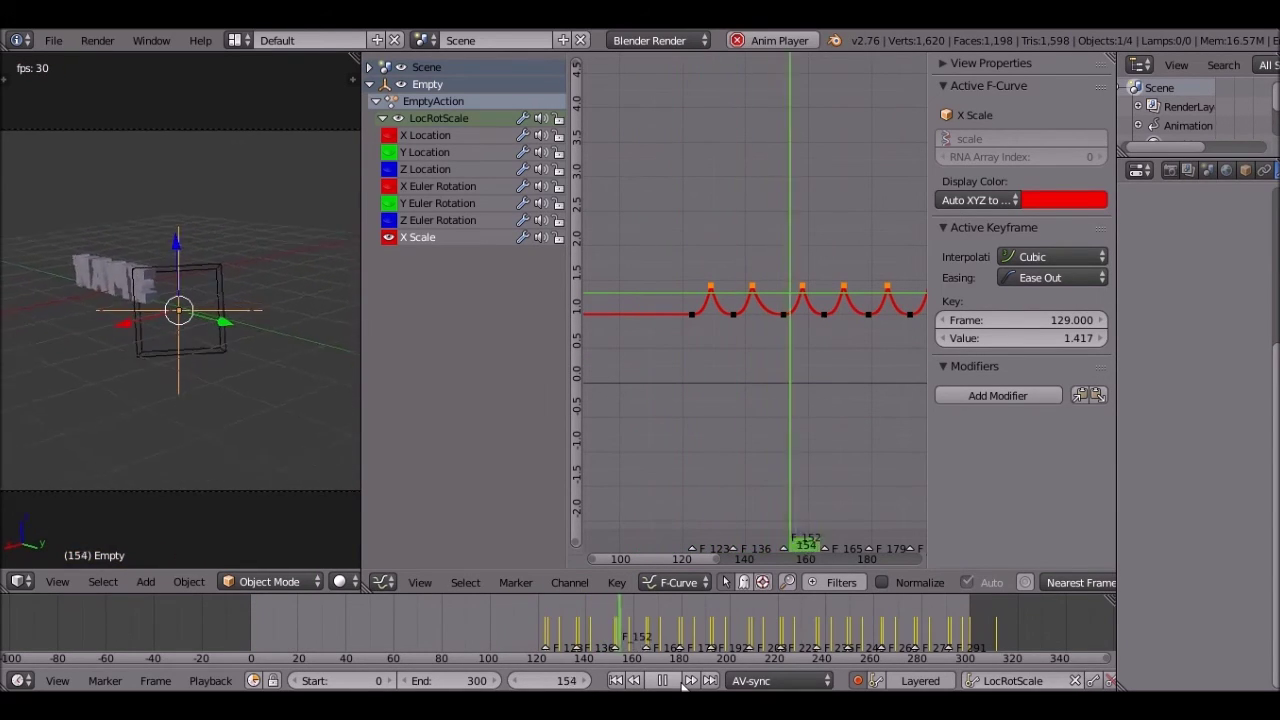
pyautogui.hotkey('alt', 'a')
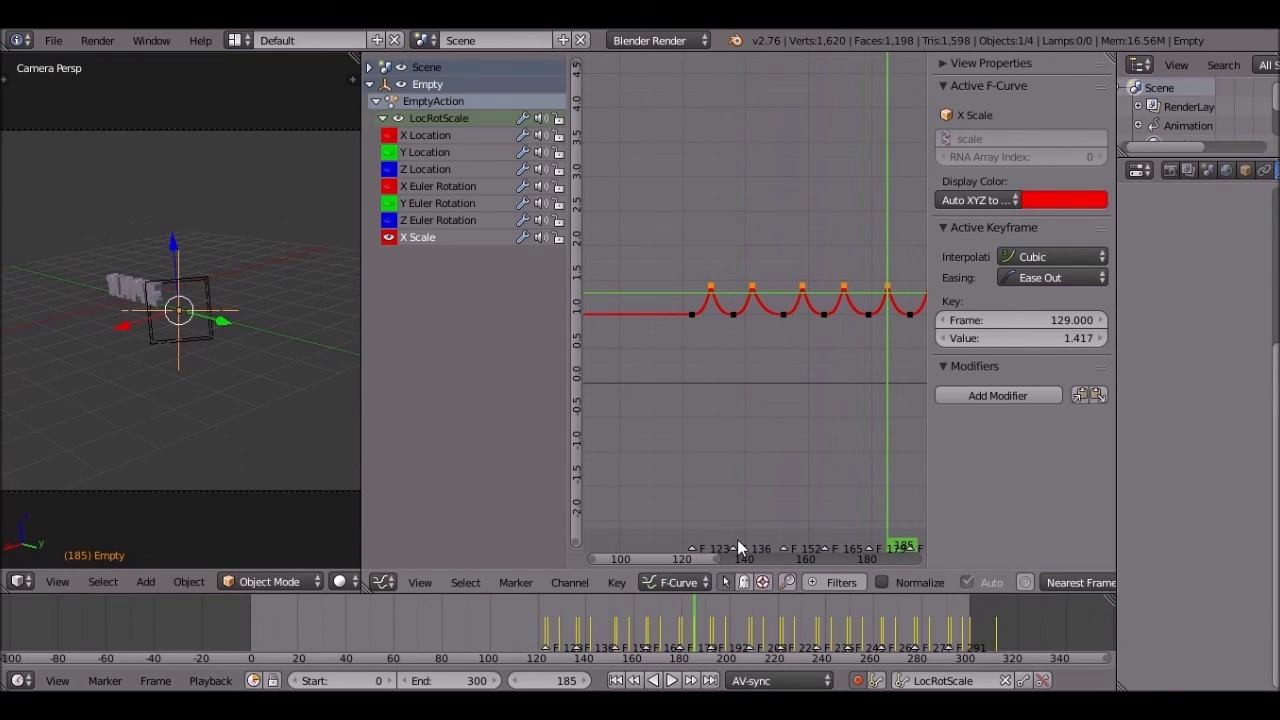
# Step: Select all X Scale keyframes and try flipping the curve vertically with a scale of -1
pyautogui.scroll(-6, 782, 315)
pyautogui.press('a')
pyautogui.press('a')
pyautogui.scroll(2, 782, 315)
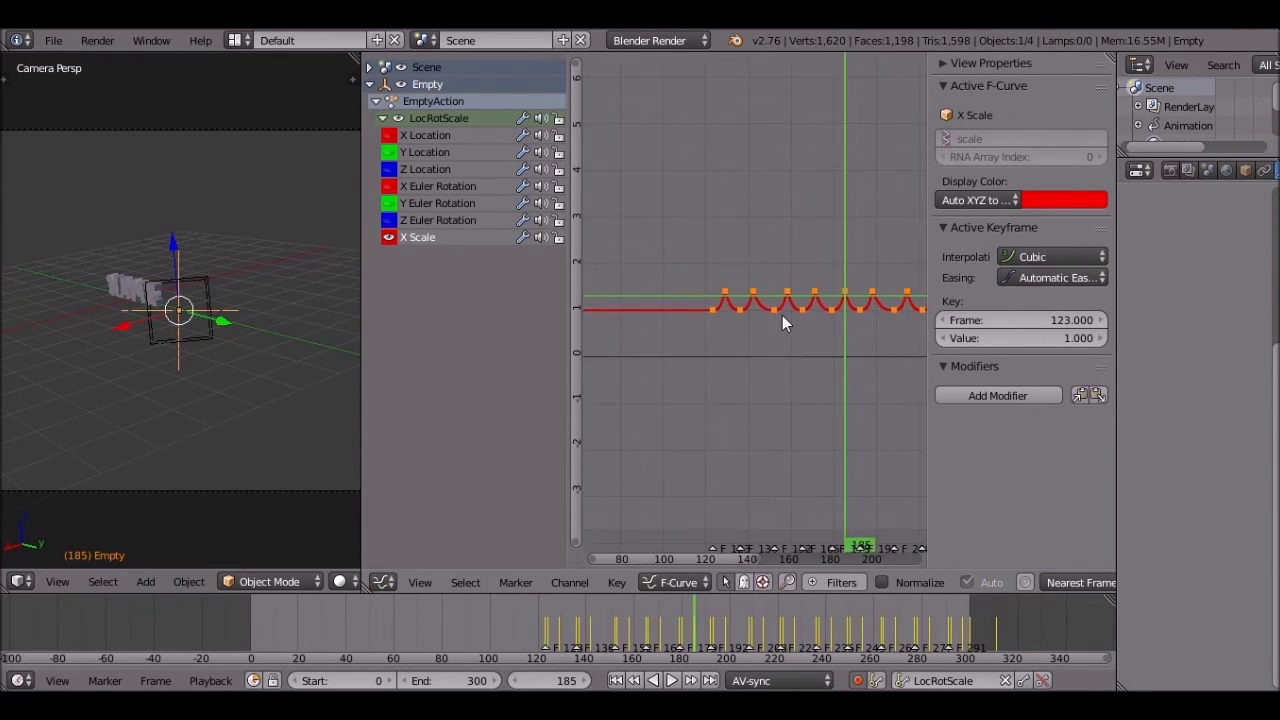
pyautogui.moveTo(782, 315); pyautogui.dragTo(731, 338, button='middle')
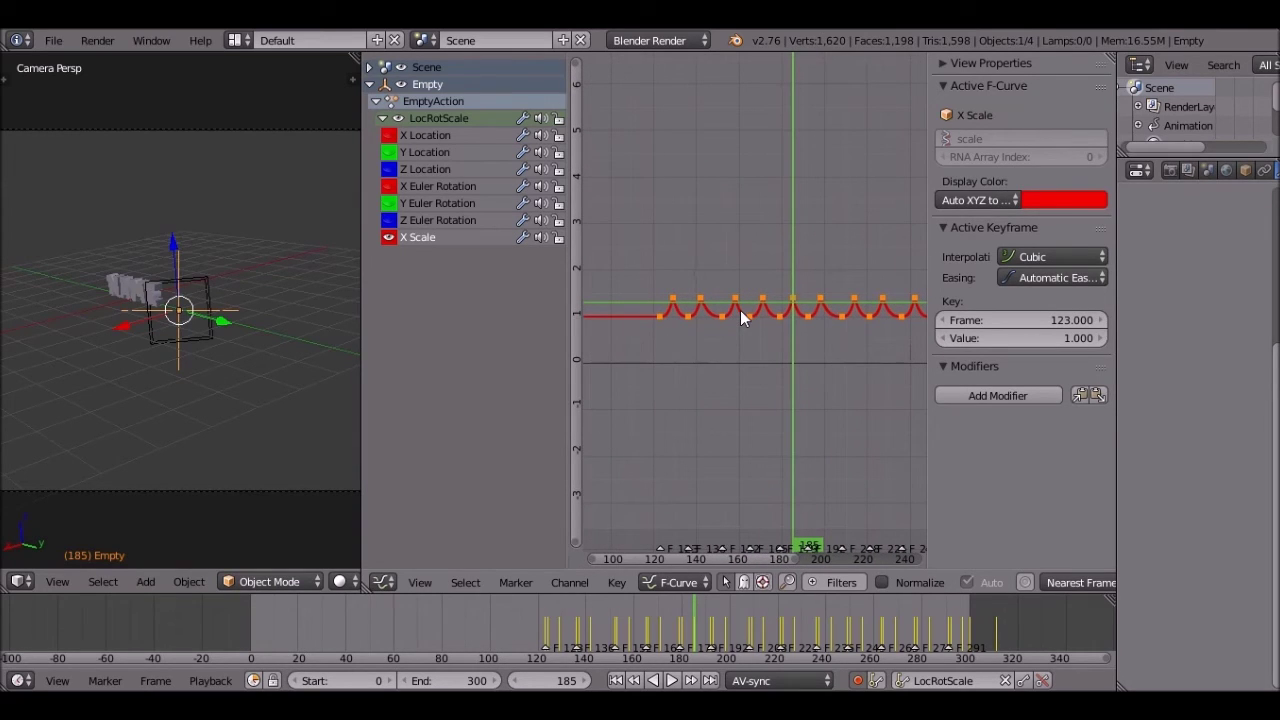
pyautogui.scroll(-1, 740, 310)
pyautogui.press('s')
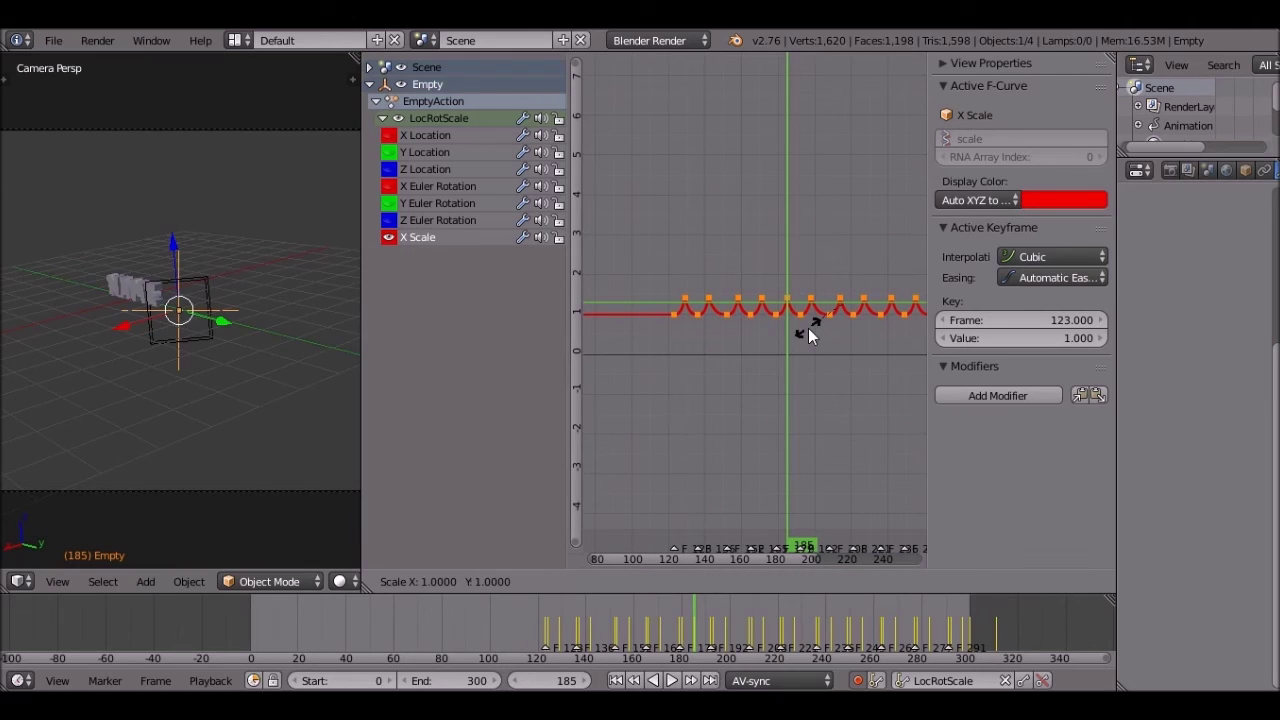
pyautogui.write('-1')
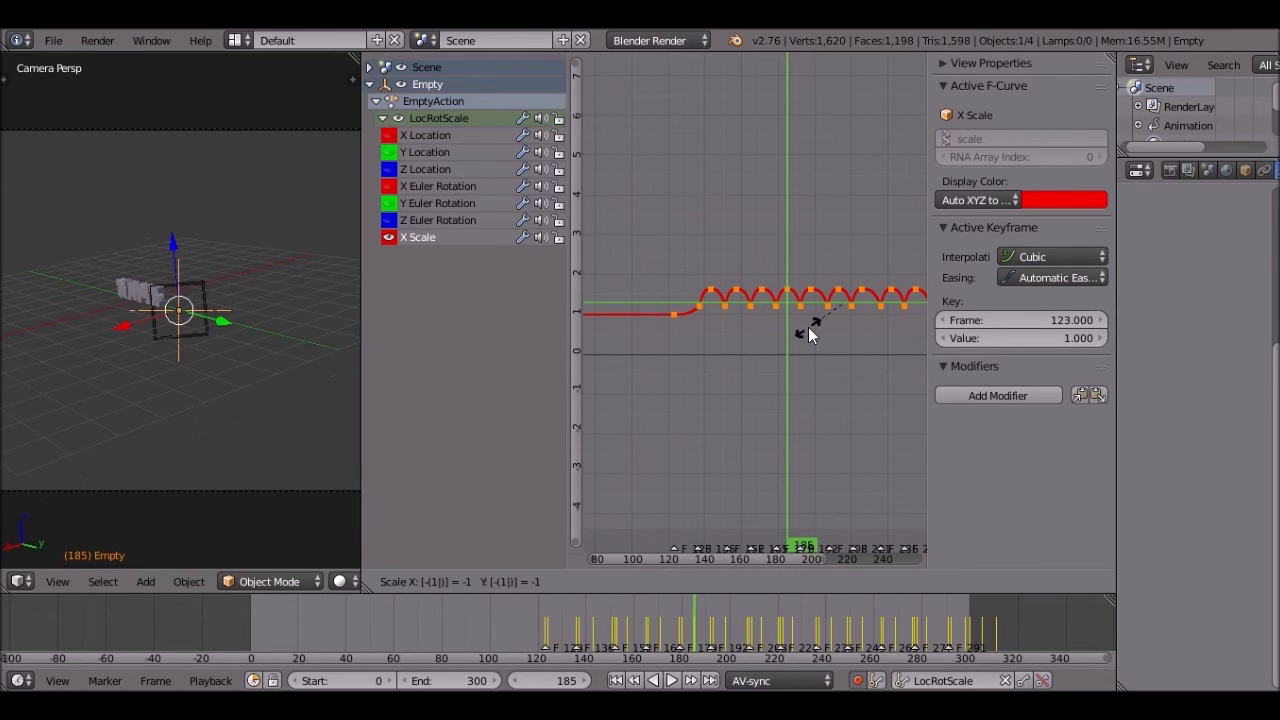
pyautogui.write('x')
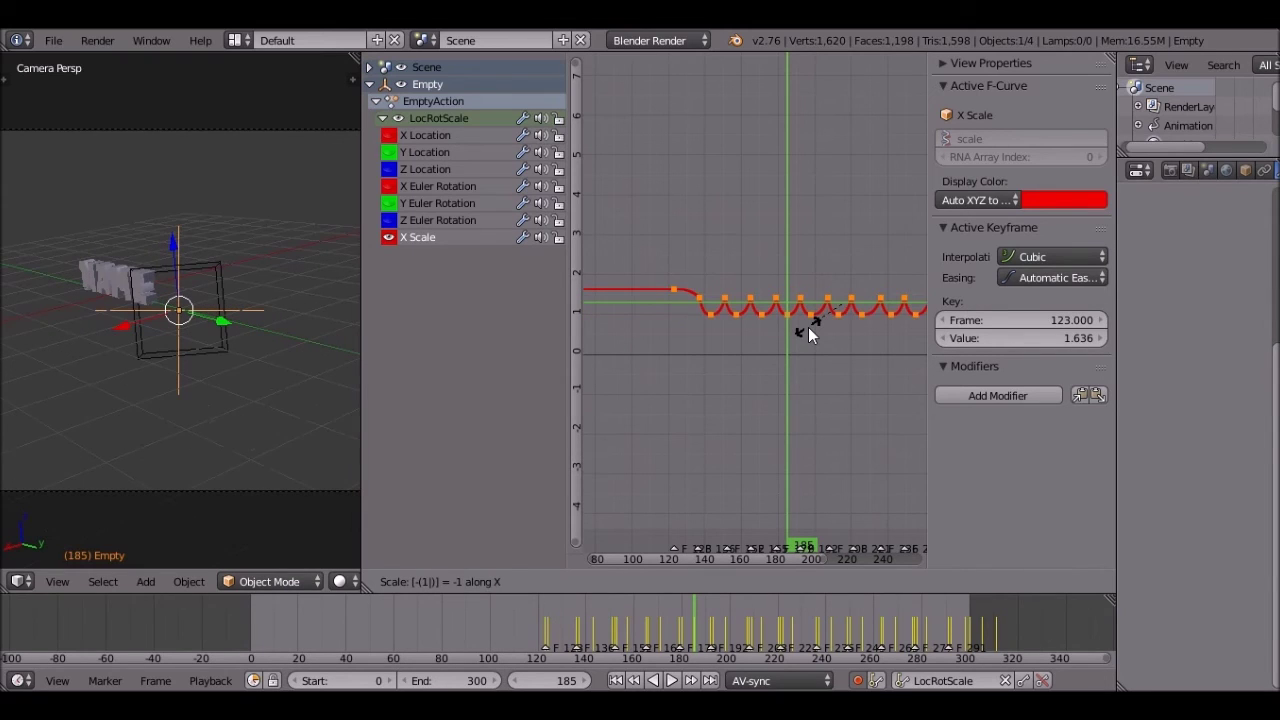
pyautogui.rightClick(808, 327)
# Step: Play the animation from frame 72 to check the flipped X Scale pulses
pyautogui.moveTo(806, 328); pyautogui.dragTo(582, 361)
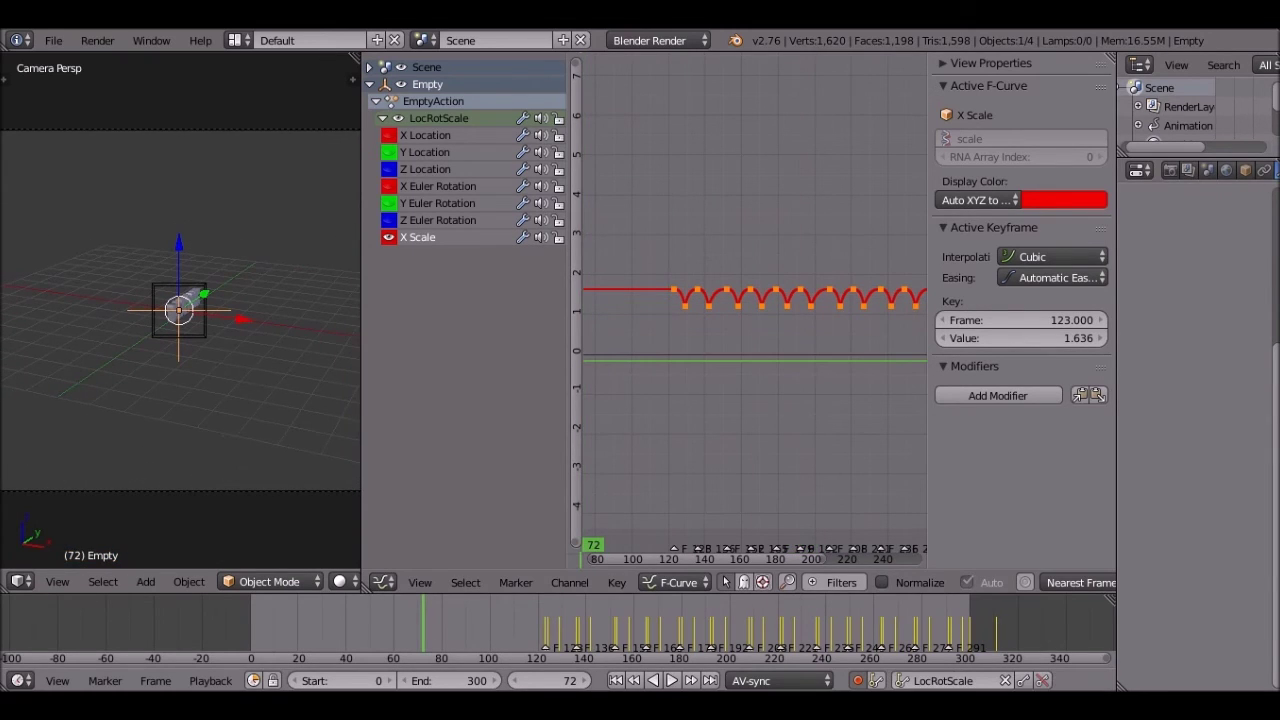
pyautogui.click(676, 680)
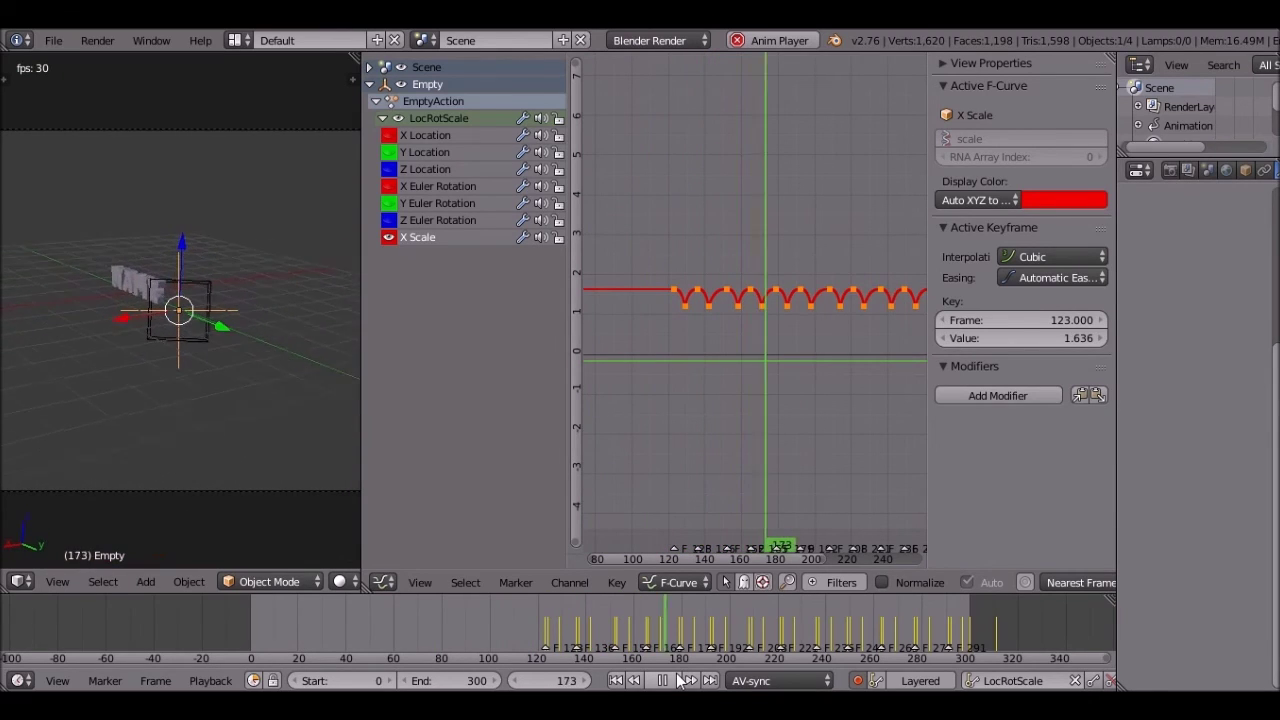
pyautogui.hotkey('alt', 'a')
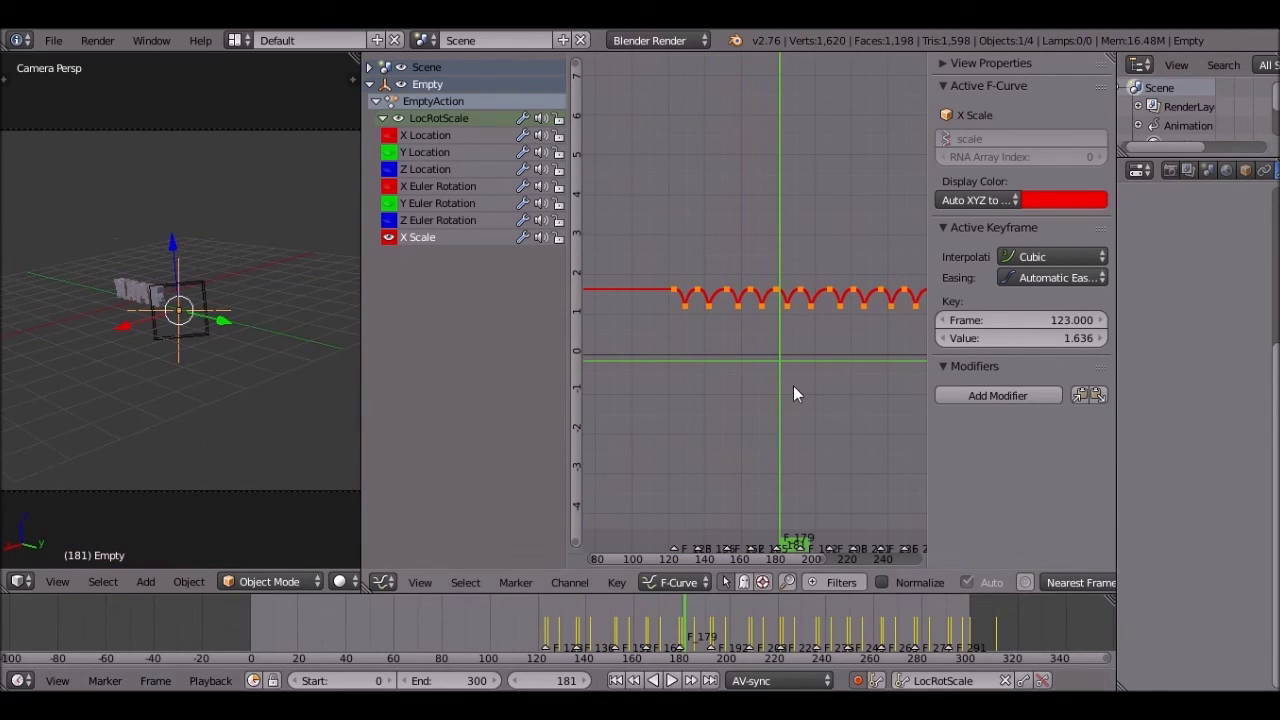
# Step: Undo the vertical flip of the X Scale curve and play the original pulses for comparison
pyautogui.moveTo(793, 394); pyautogui.dragTo(673, 425)
pyautogui.click(676, 682)
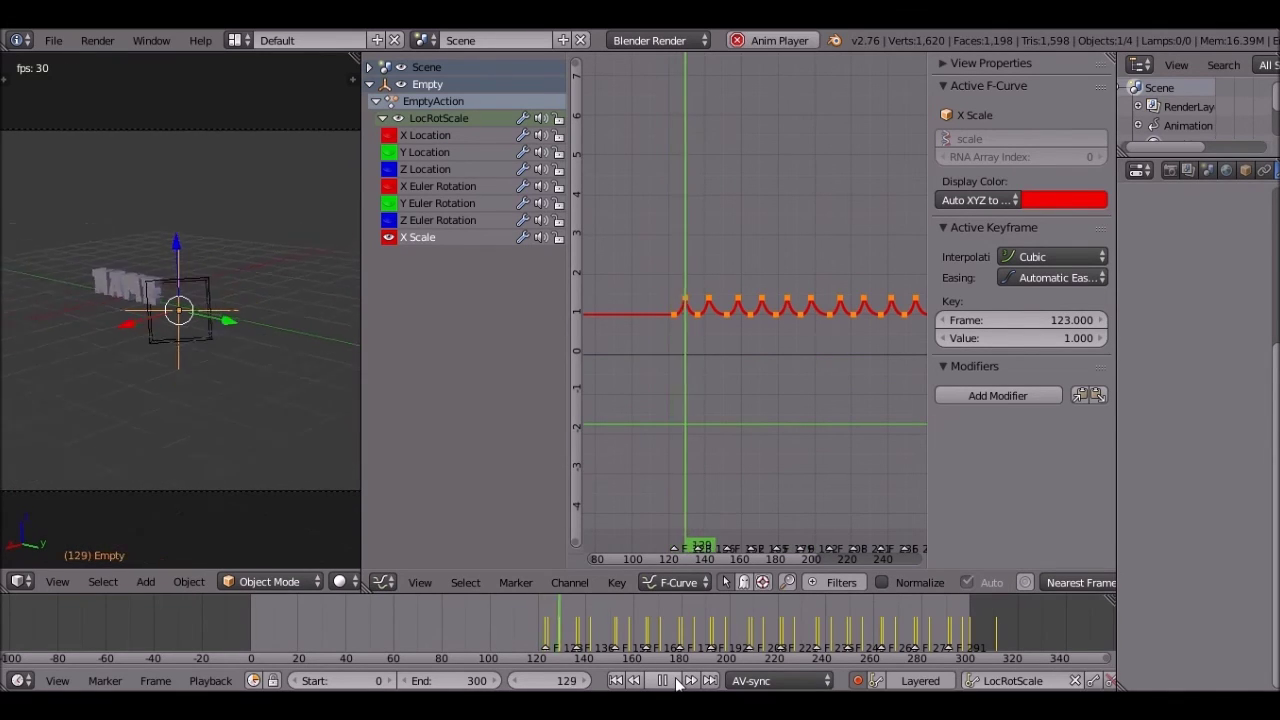
pyautogui.click(676, 682)
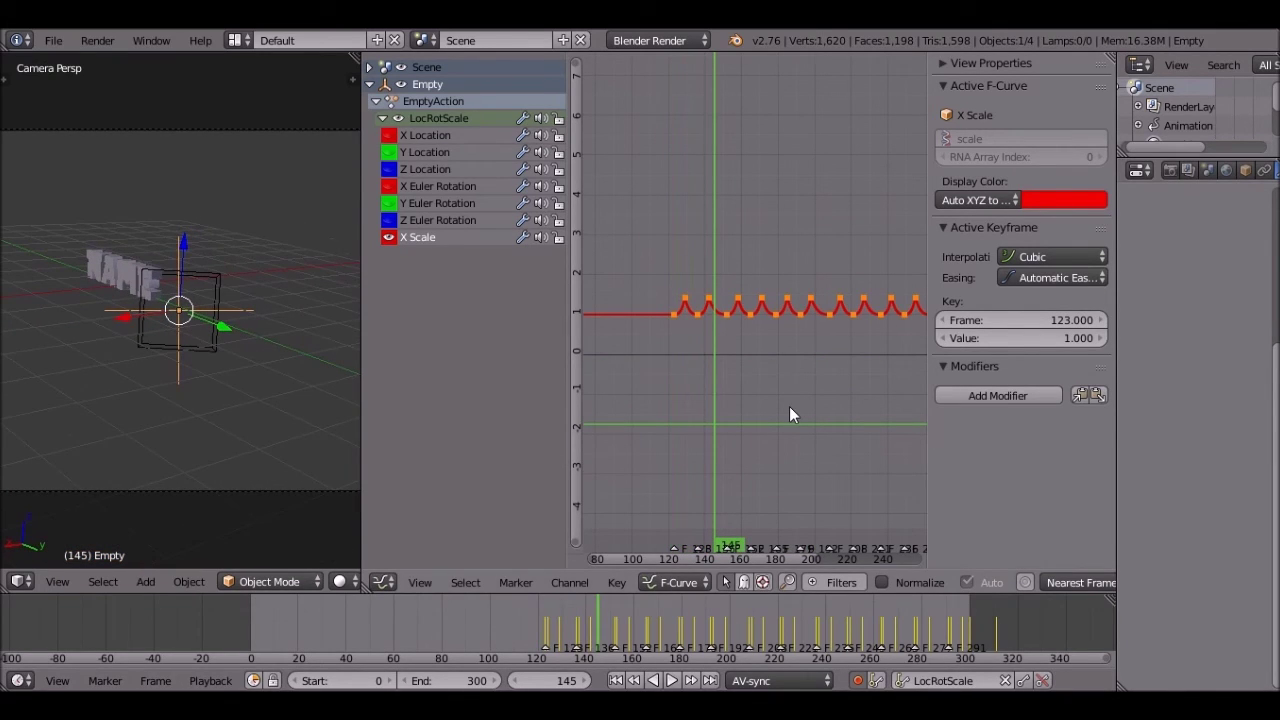
pyautogui.press('g')
pyautogui.press('y')
pyautogui.press('Escape')
# Step: Scale all selected X Scale keyframes by -1 along the Y axis only
pyautogui.press('s')
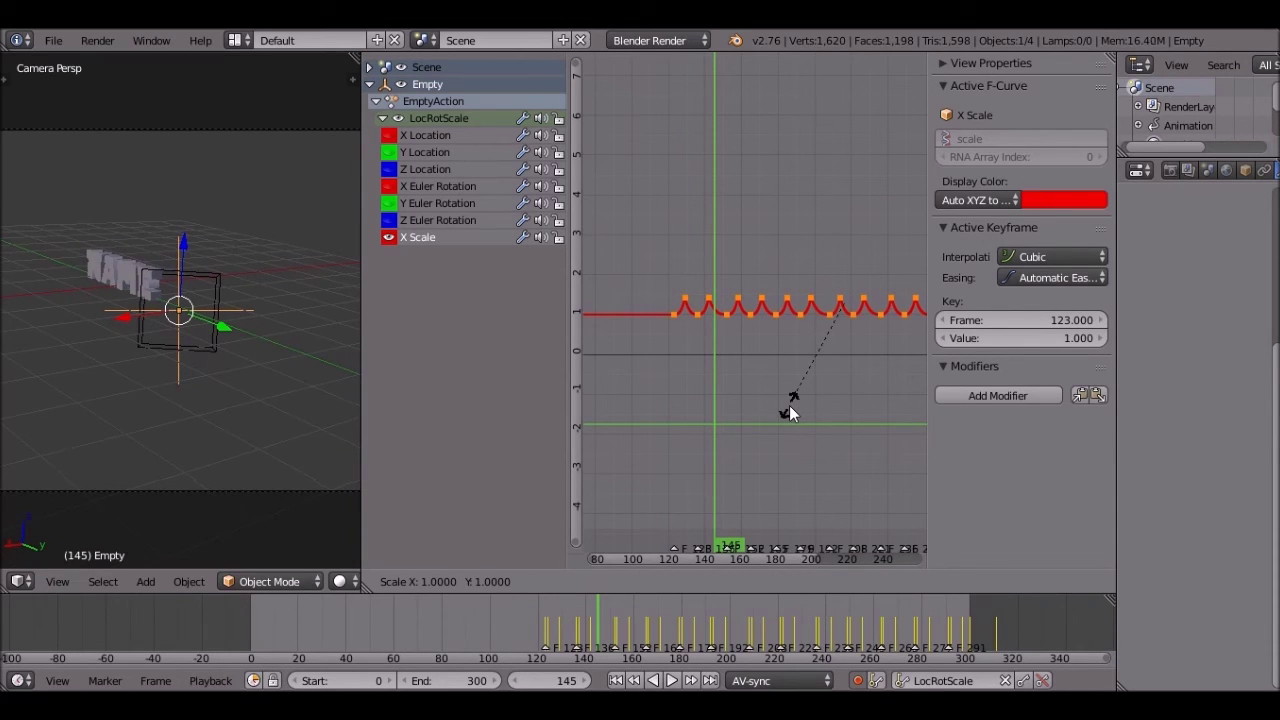
pyautogui.write('y-1')
pyautogui.press('Return')
# Step: Scrub back to just before the first pulse and play the animation with the vertically mirrored X Scale curve
pyautogui.scroll(-4, 789, 405)
pyautogui.moveTo(789, 405); pyautogui.dragTo(748, 413, button='middle')
pyautogui.hotkey('alt', 'a')
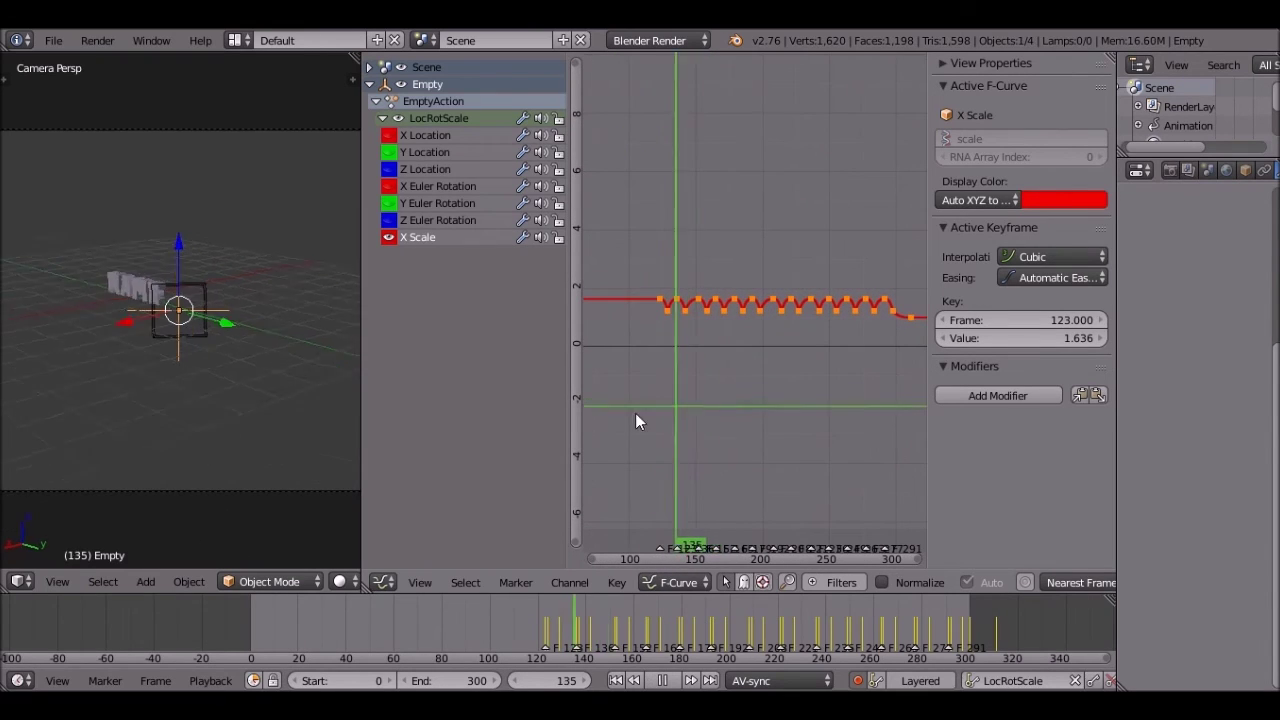
pyautogui.moveTo(868, 391); pyautogui.dragTo(677, 426)
pyautogui.click(663, 681)
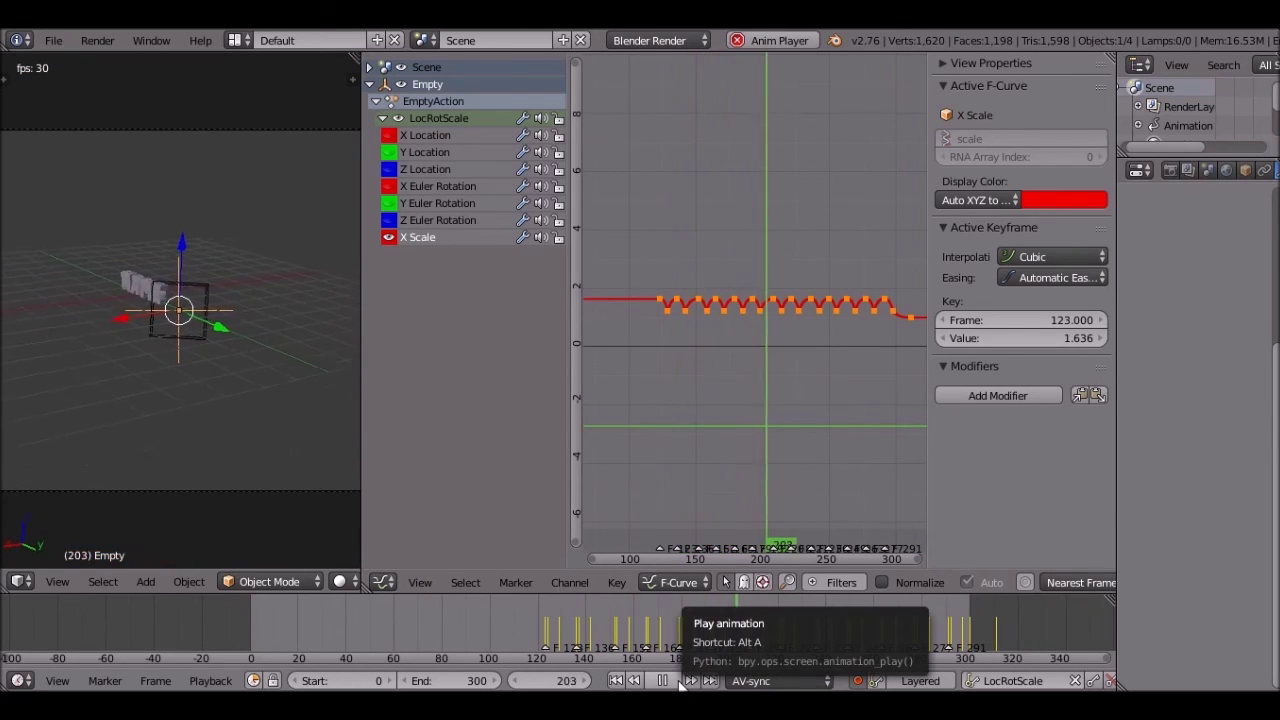
pyautogui.click(678, 682)
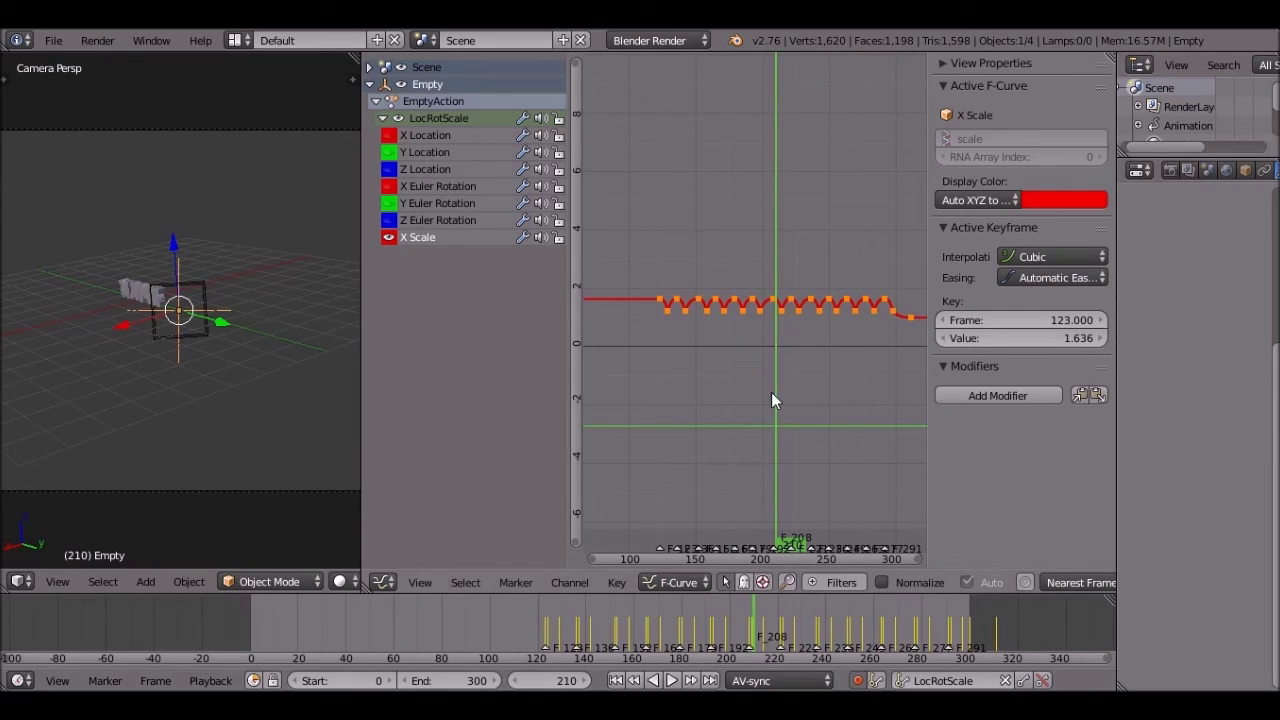
# Step: Undo the Y-only mirroring and scale all X Scale keyframes by -1 on both axes
pyautogui.hotkey('ctrl', 'z')
pyautogui.hotkey('ctrl', 'z')
pyautogui.press('s')
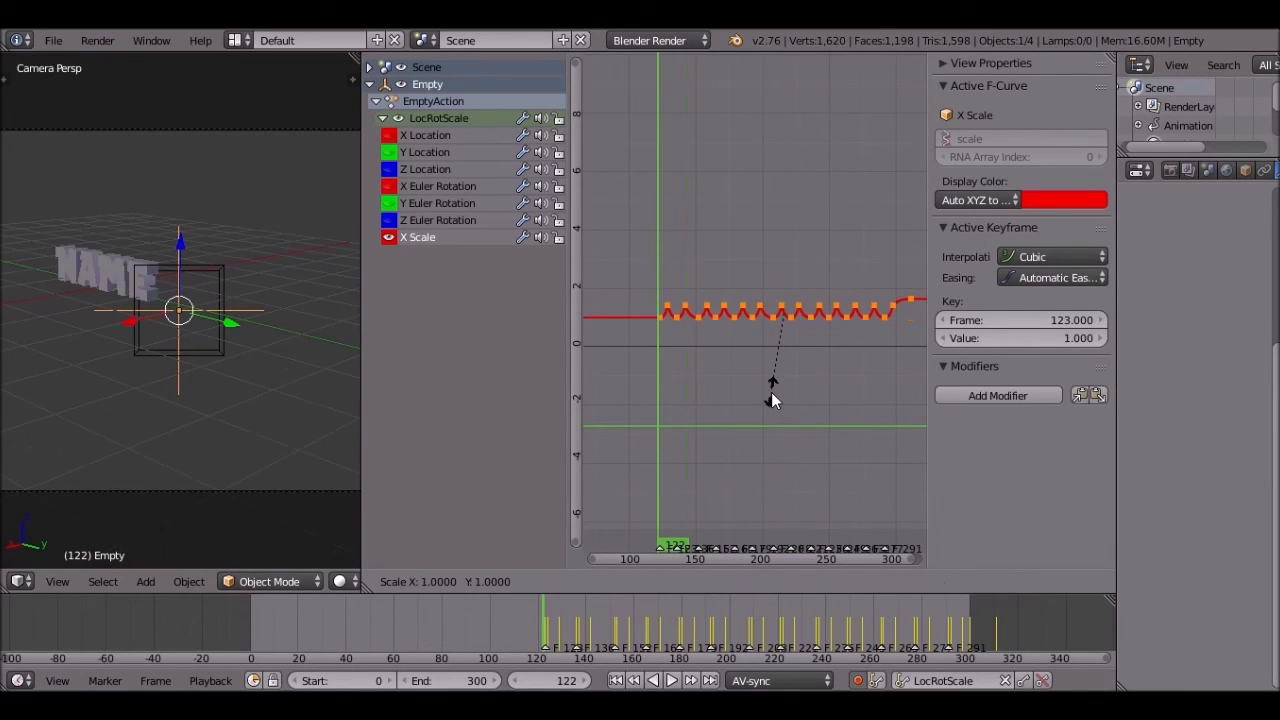
pyautogui.write('-1')
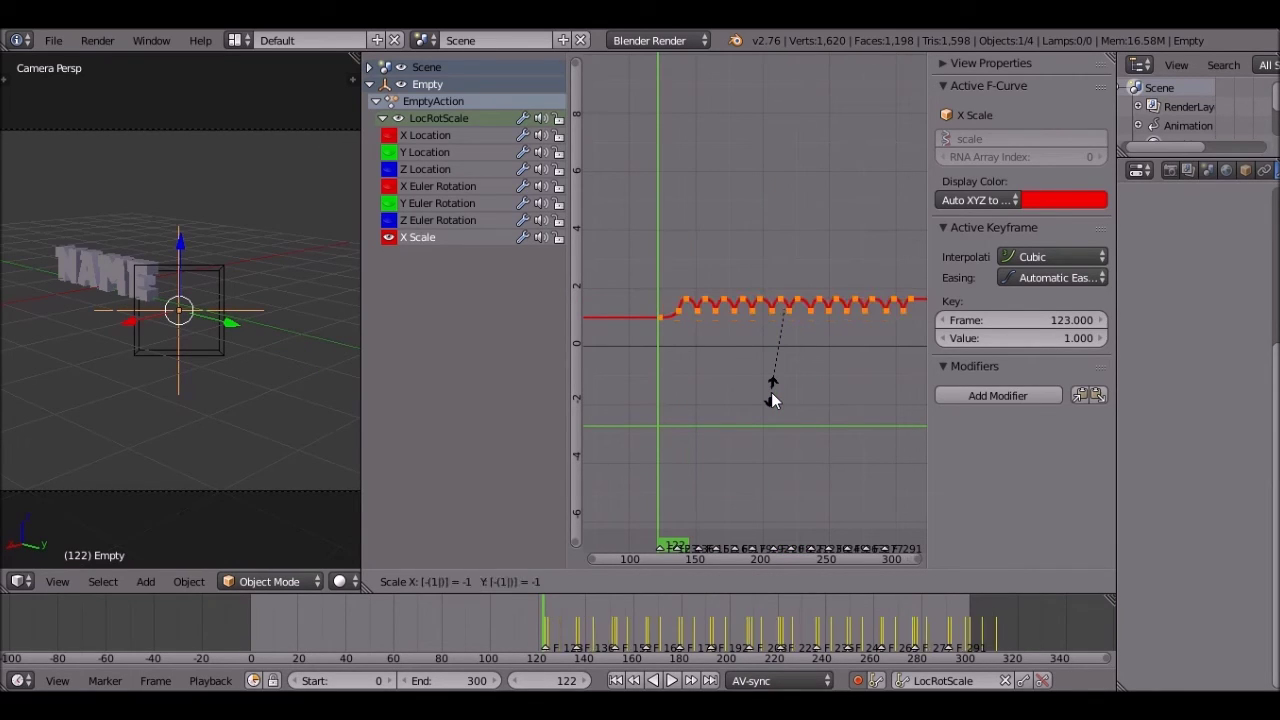
pyautogui.write('x')
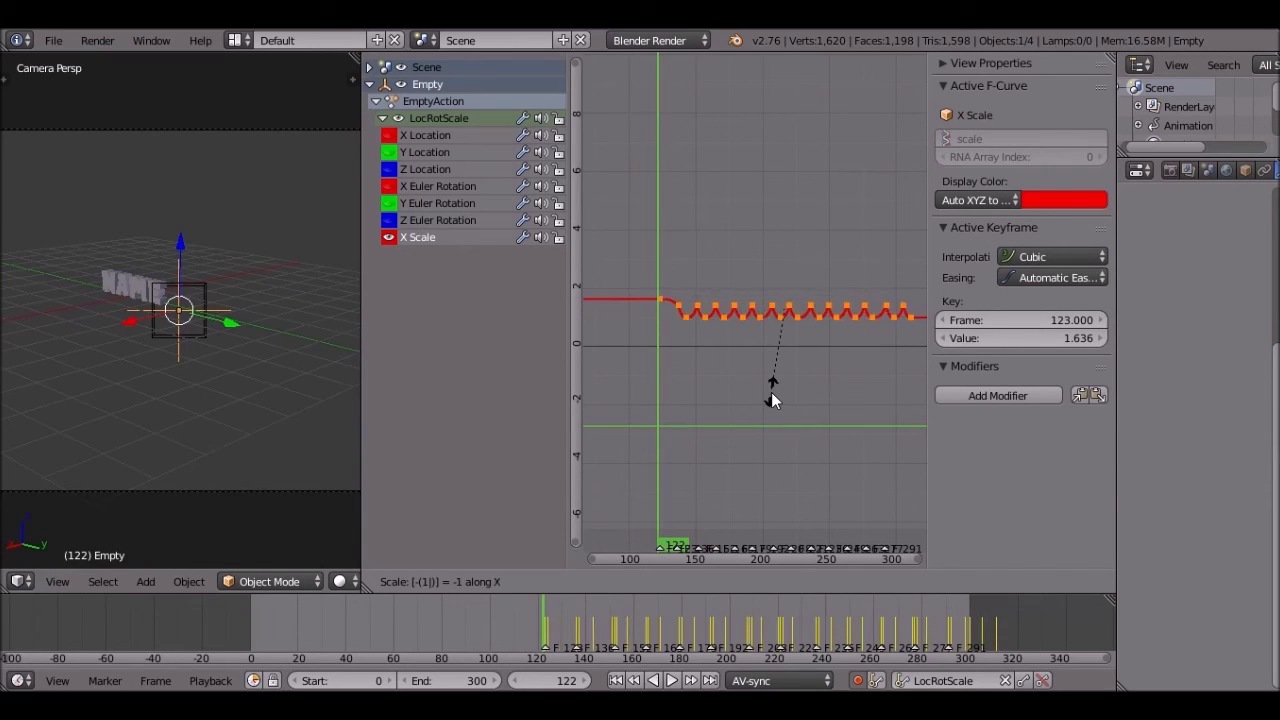
pyautogui.press('x')
pyautogui.press('x')
pyautogui.press('Escape')
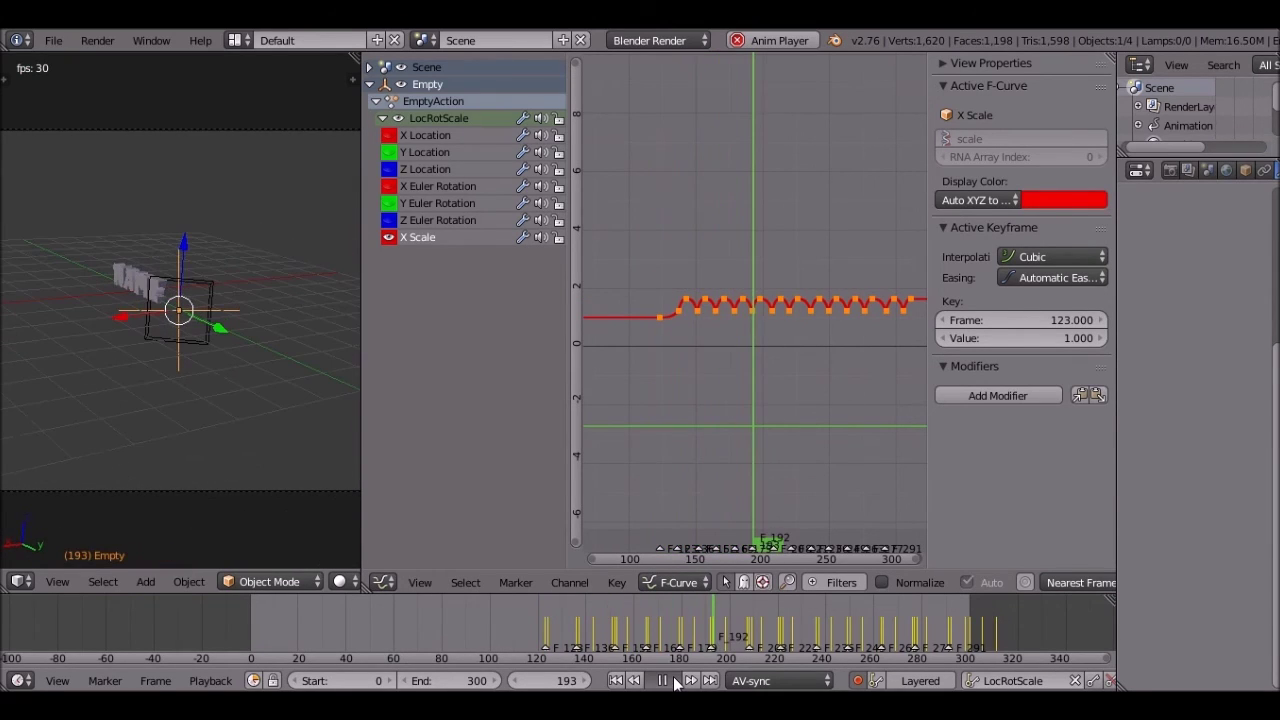
# Step: Play the animation from about frame 96 to check the pulses mirrored on both axes
pyautogui.click(674, 679)
pyautogui.scroll(-5, 689, 403)
pyautogui.moveTo(689, 403); pyautogui.dragTo(781, 390, button='middle')
pyautogui.moveTo(757, 378); pyautogui.dragTo(720, 377)
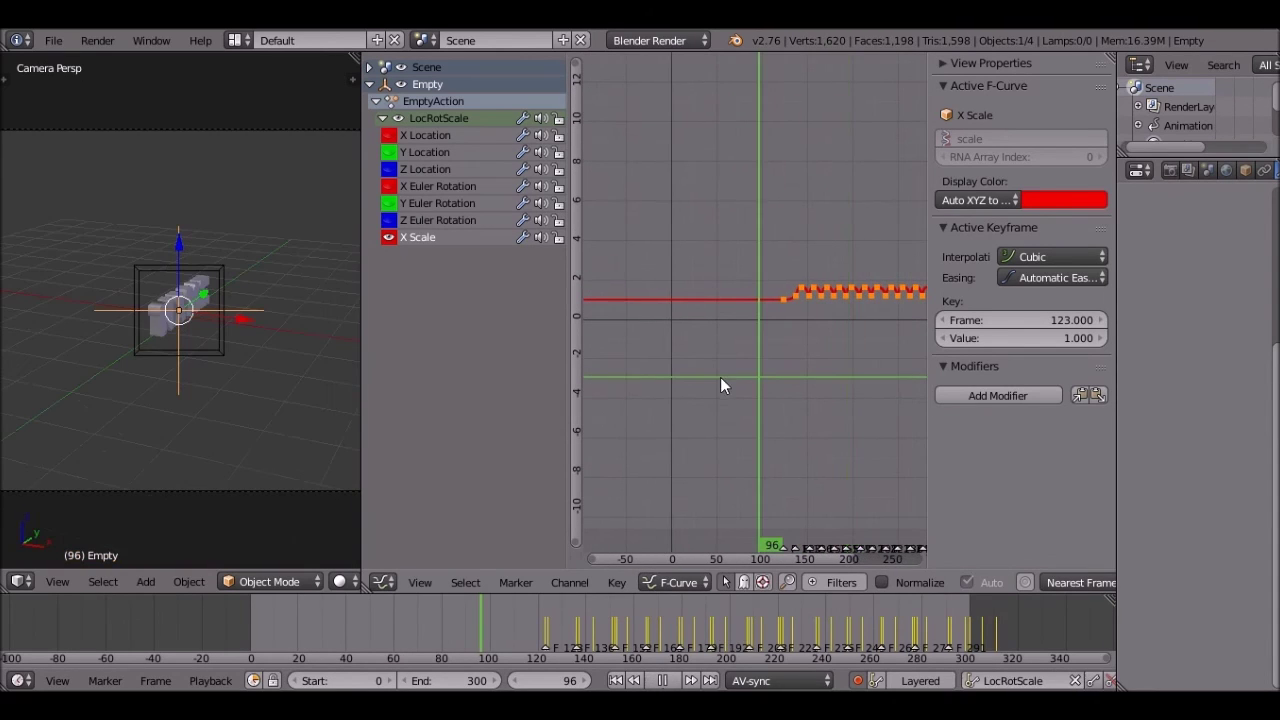
pyautogui.click(670, 681)
pyautogui.scroll(5, 712, 340)
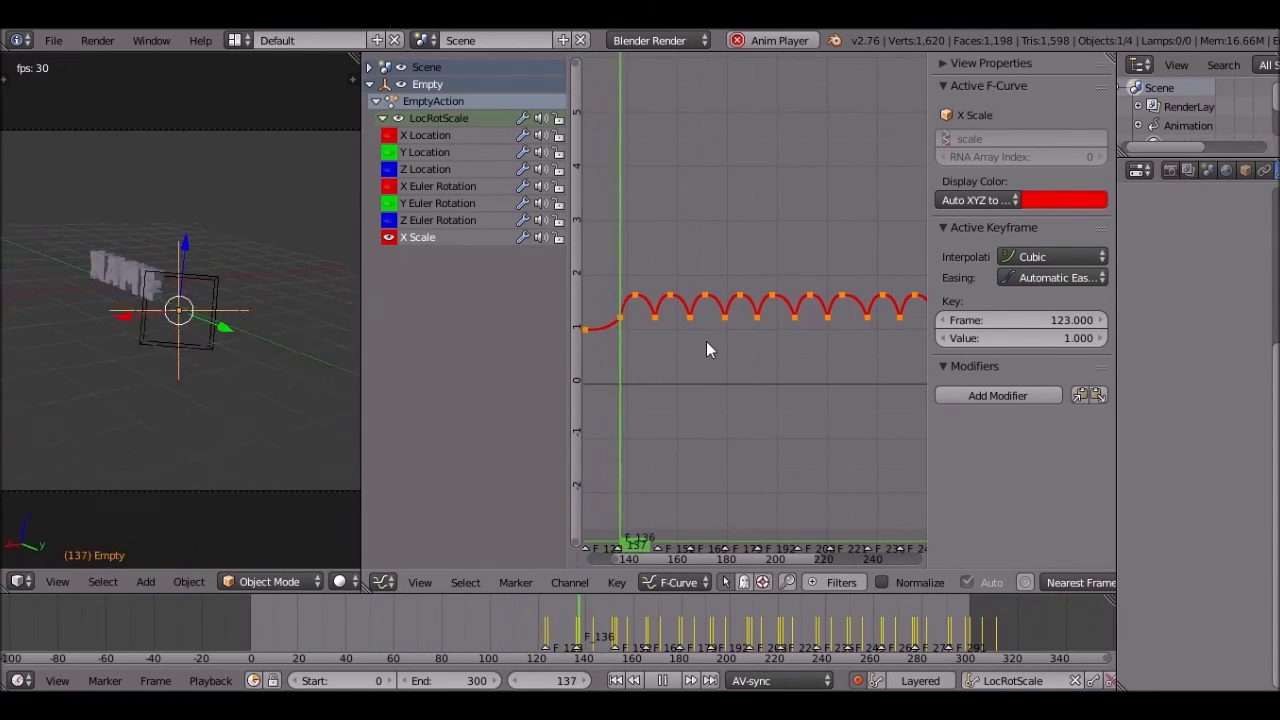
pyautogui.moveTo(713, 378); pyautogui.dragTo(785, 383, button='middle')
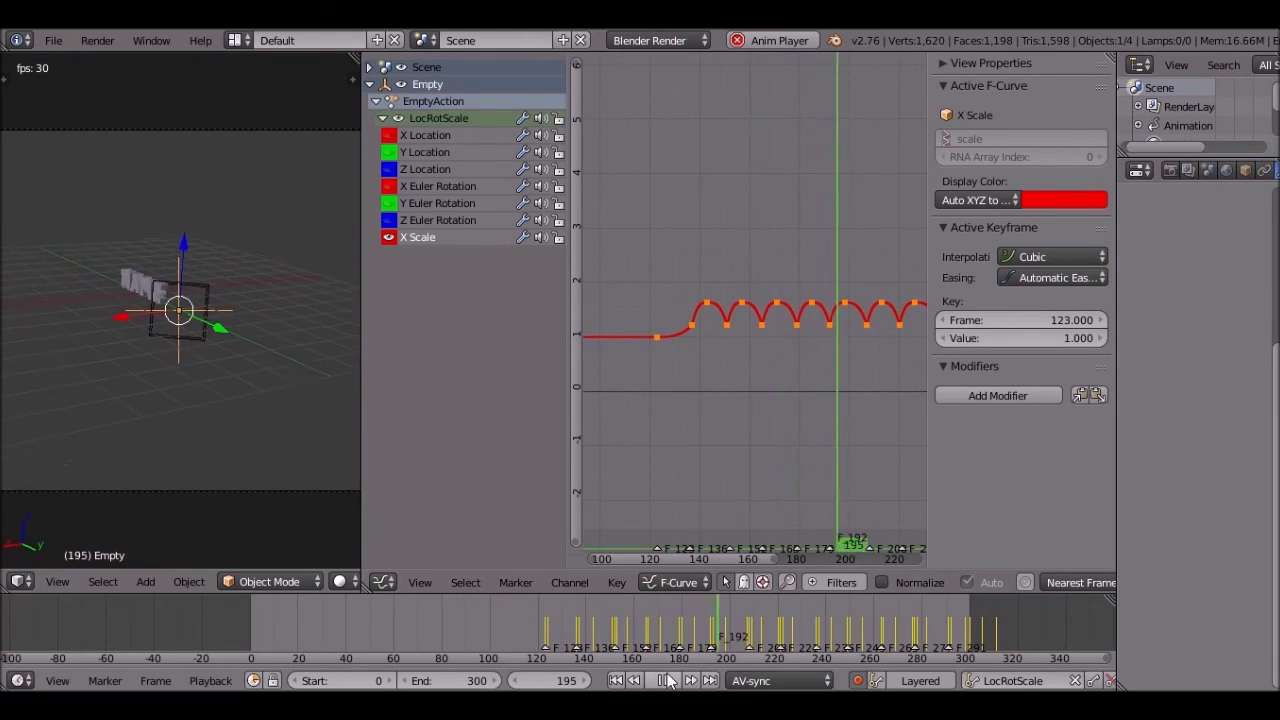
pyautogui.hotkey('alt', 'a')
# Step: Raise the first X Scale keyframe at frame 123 along the value axis to about 1.208
pyautogui.rightClick(662, 338)
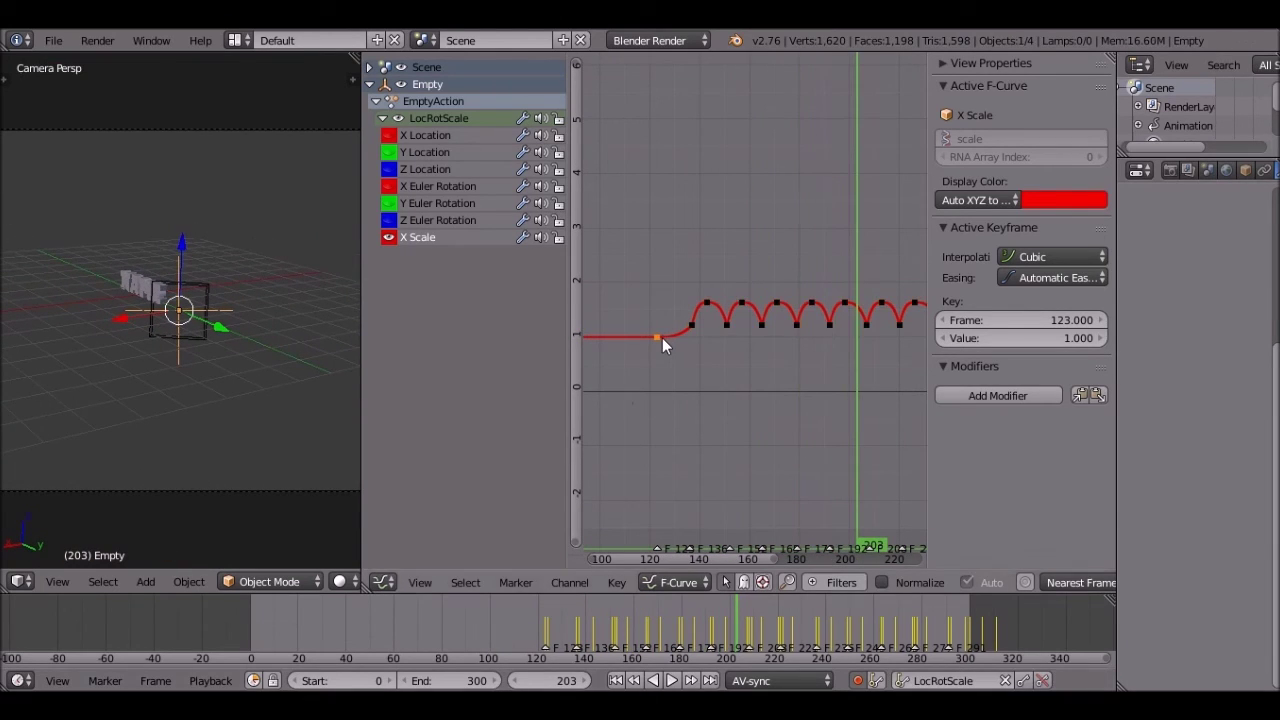
pyautogui.press('g')
pyautogui.press('y')
pyautogui.click(662, 326)
pyautogui.scroll(4, 662, 326)
pyautogui.scroll(3, 662, 325)
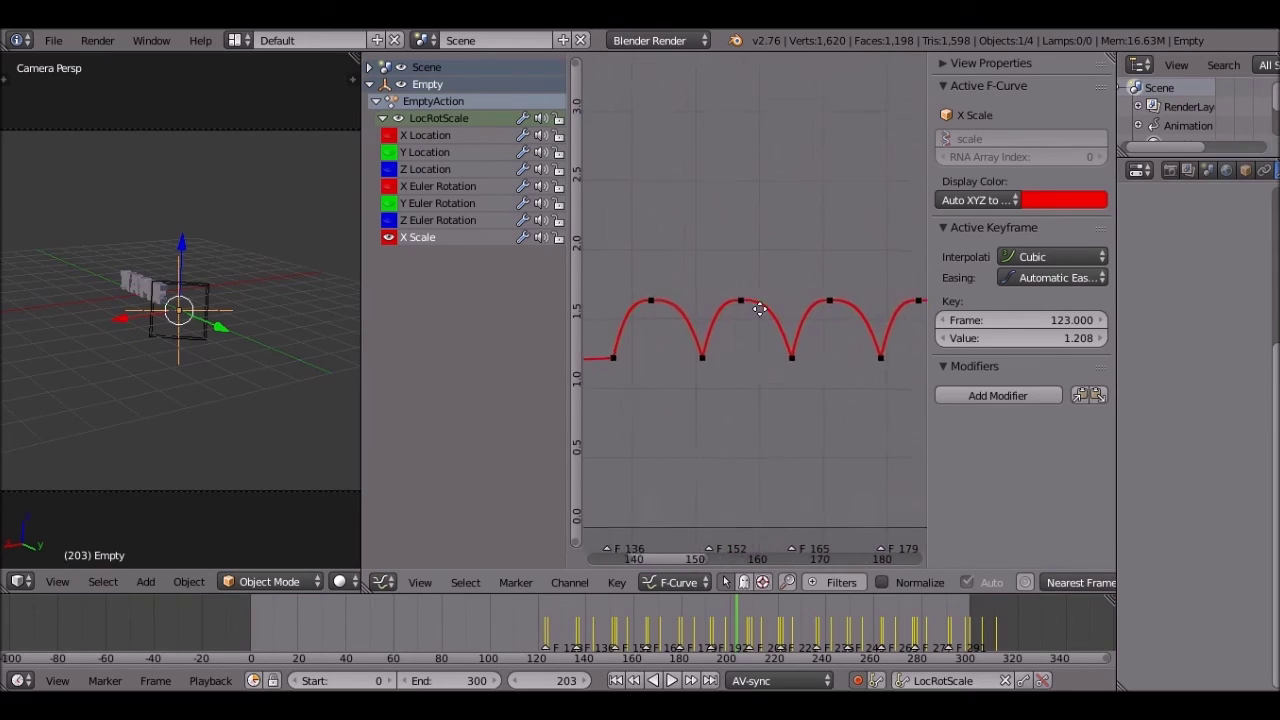
# Step: Play the animation from just before the first pulse to check the raised X Scale start value
pyautogui.click(664, 314)
pyautogui.click(678, 681)
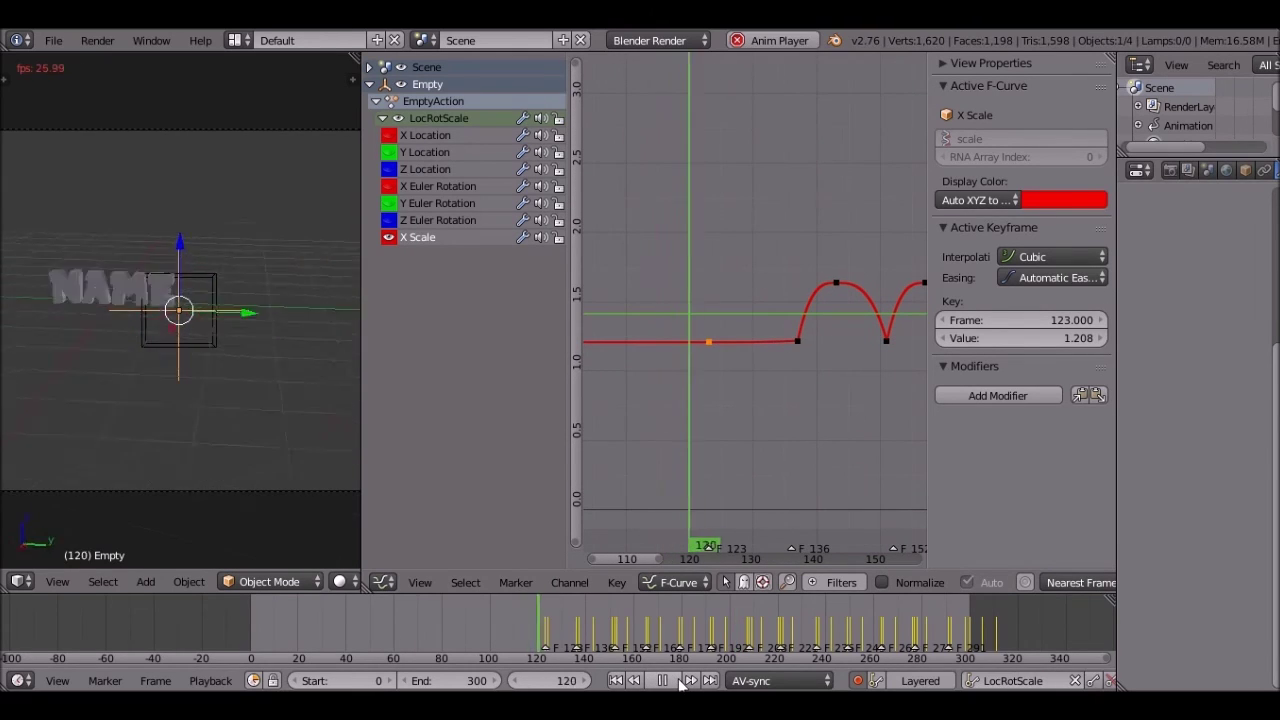
pyautogui.scroll(-6, 875, 427)
pyautogui.scroll(1, 857, 418)
pyautogui.moveTo(824, 422); pyautogui.dragTo(728, 416, button='middle')
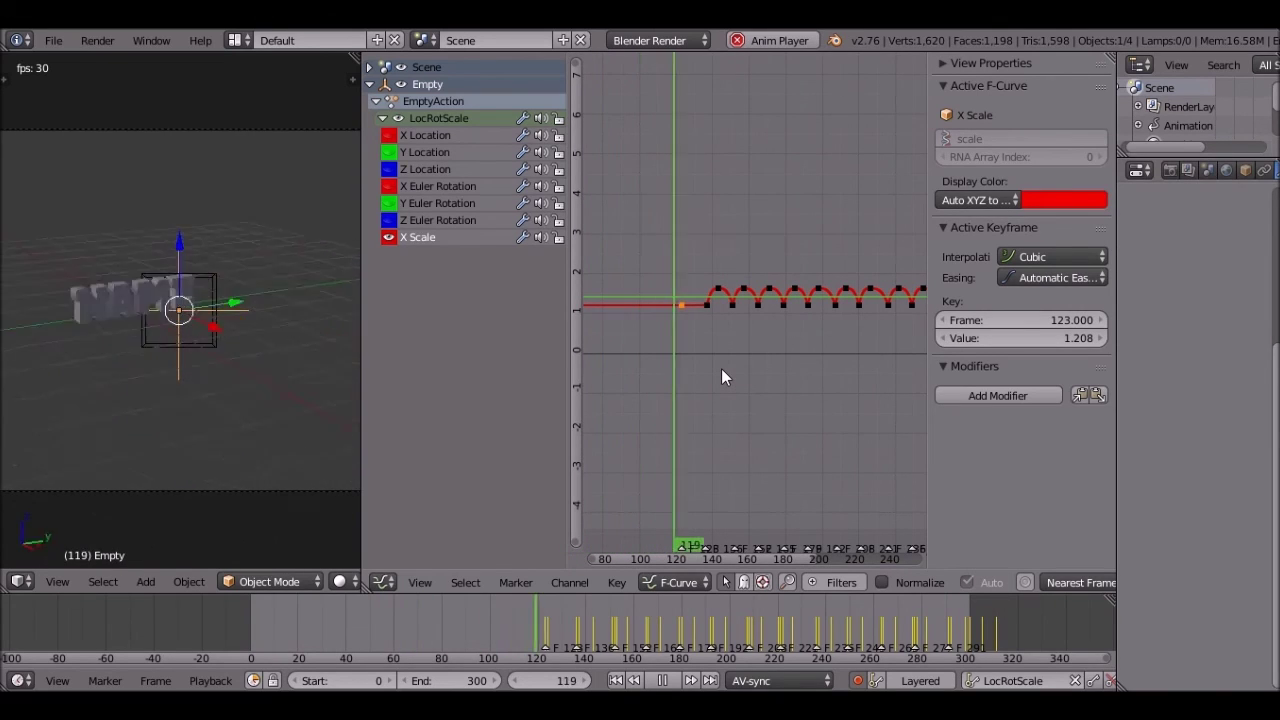
# Step: Raise the first X Scale keyframe at frame 123 along the value axis to about 1.588 and replay from about frame 115
pyautogui.press('g')
pyautogui.press('y')
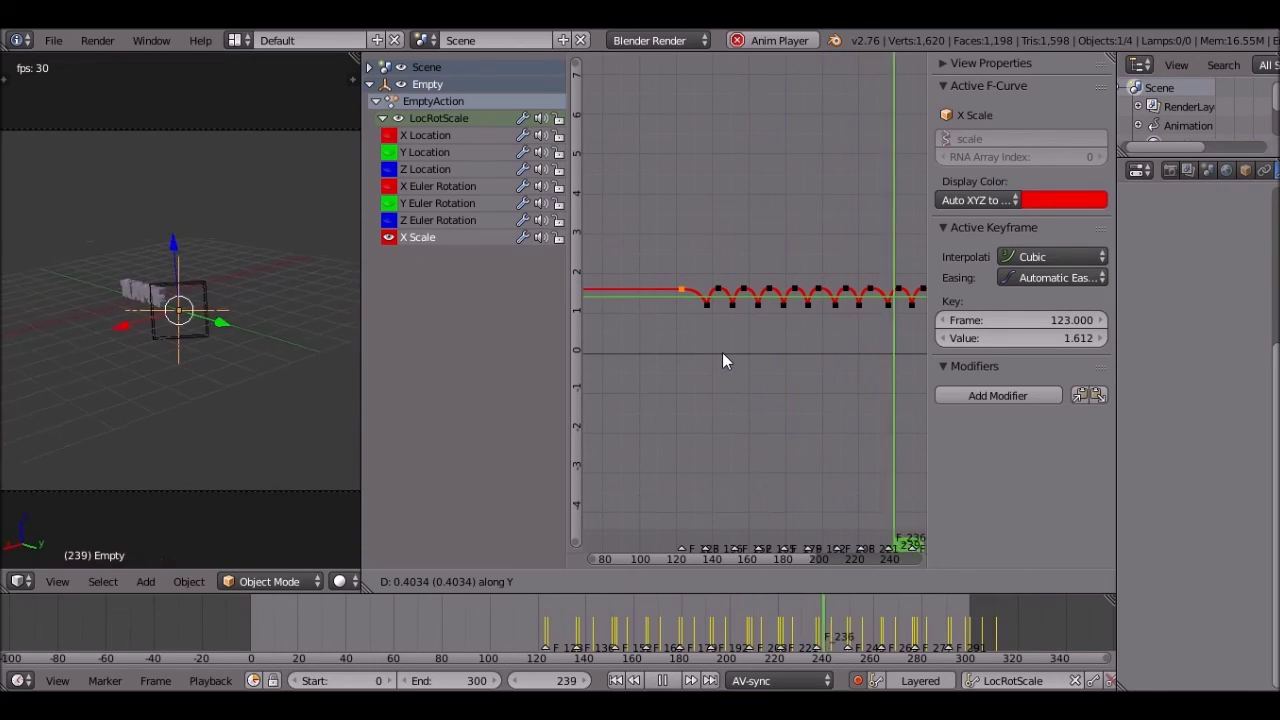
pyautogui.click(722, 352)
pyautogui.click(660, 317)
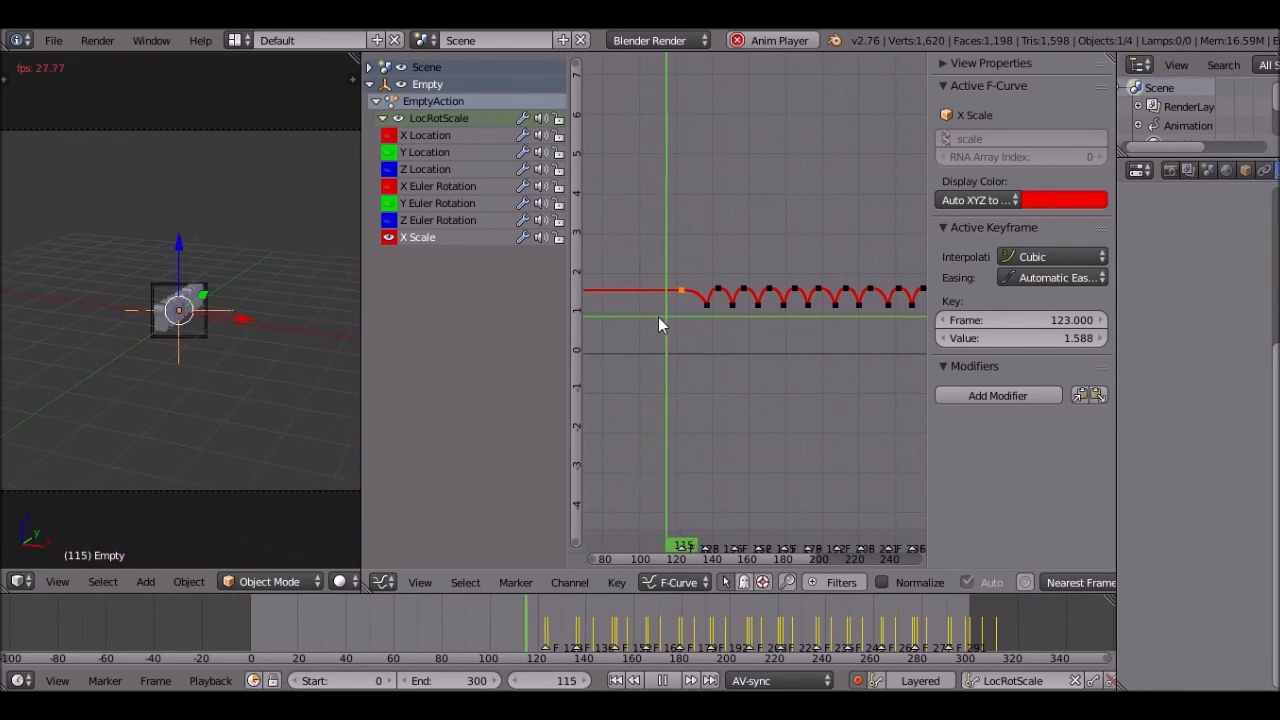
# Step: Delete the first X Scale keyframe at frame 123 and play the animation to check the remaining pulses
pyautogui.press('x')
pyautogui.click(678, 316)
pyautogui.scroll(-1, 762, 338)
pyautogui.moveTo(762, 335); pyautogui.dragTo(739, 339, button='middle')
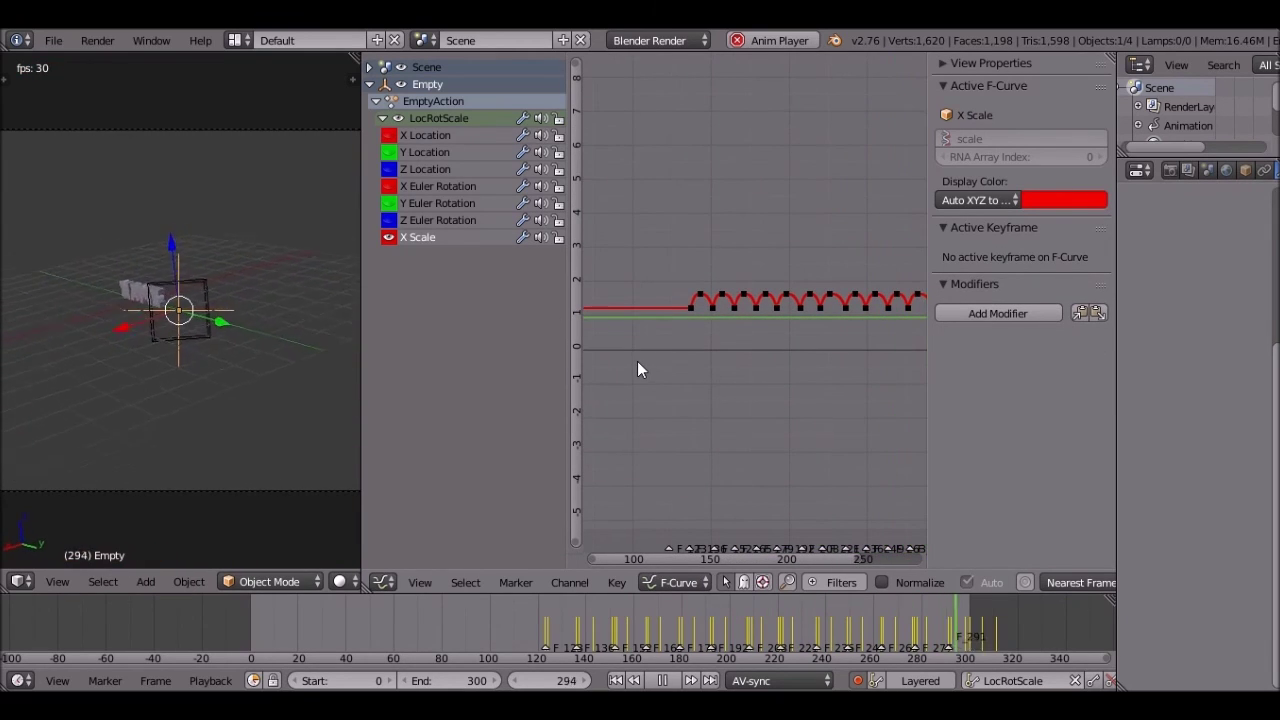
pyautogui.click(662, 680)
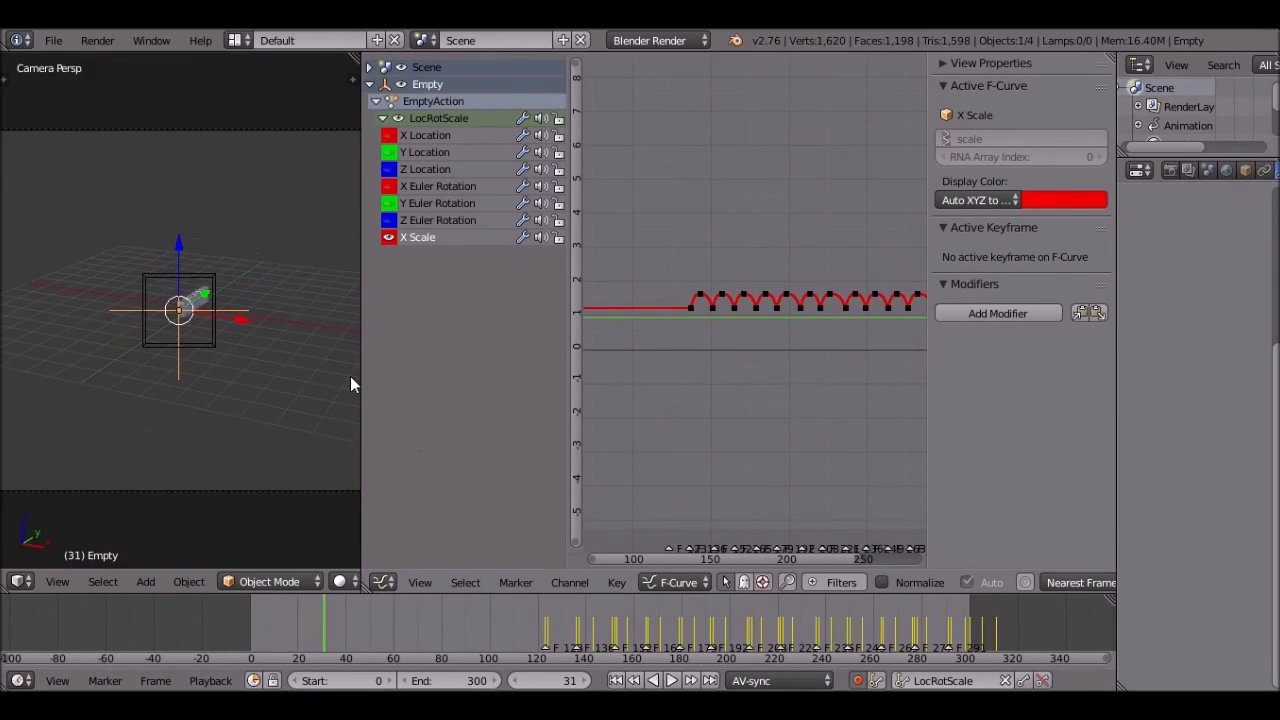
# Step: Select the lattice, play to frame 234 and insert a LocRotScale keyframe there
pyautogui.rightClick(208, 274)
pyautogui.press('Home')
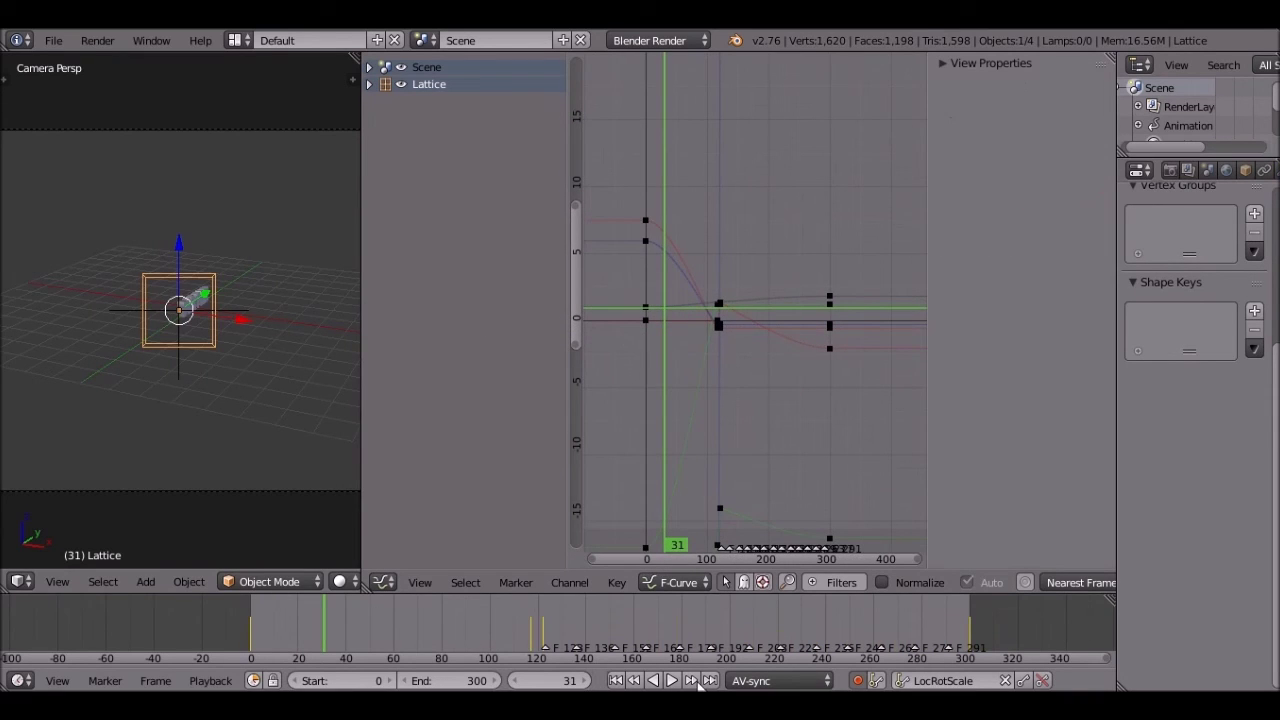
pyautogui.click(671, 680)
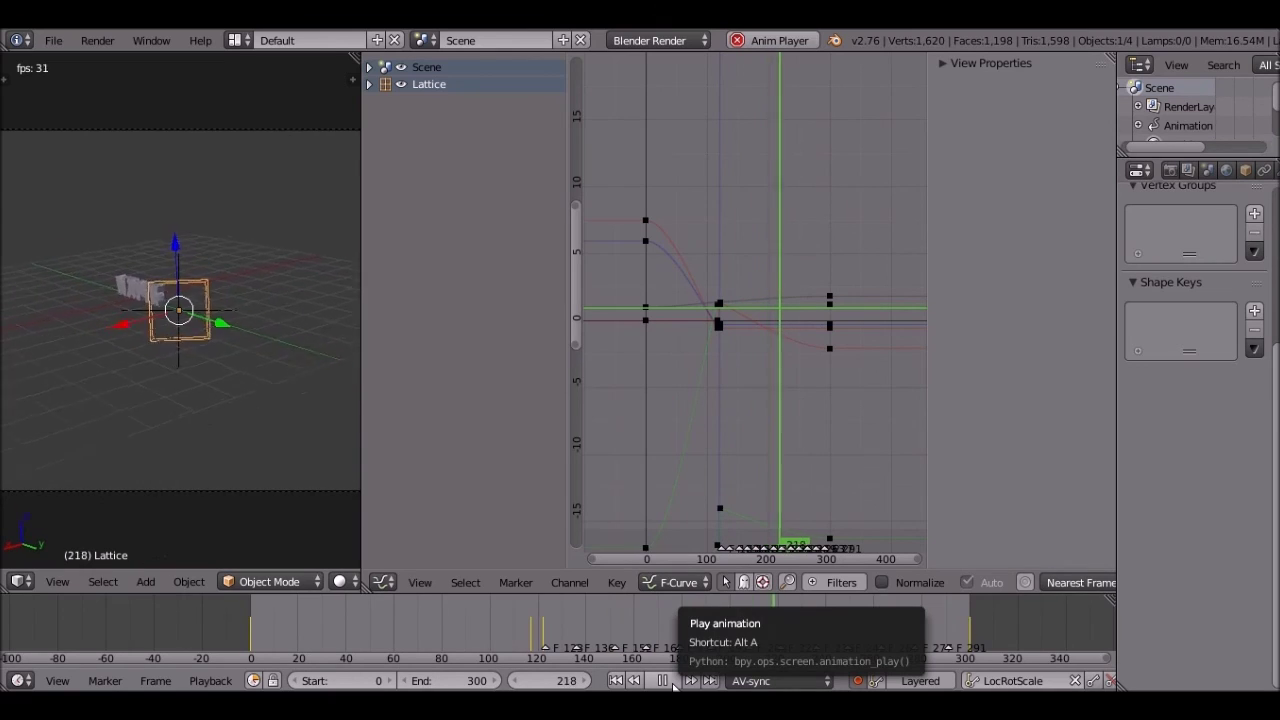
pyautogui.click(662, 680)
pyautogui.press('i')
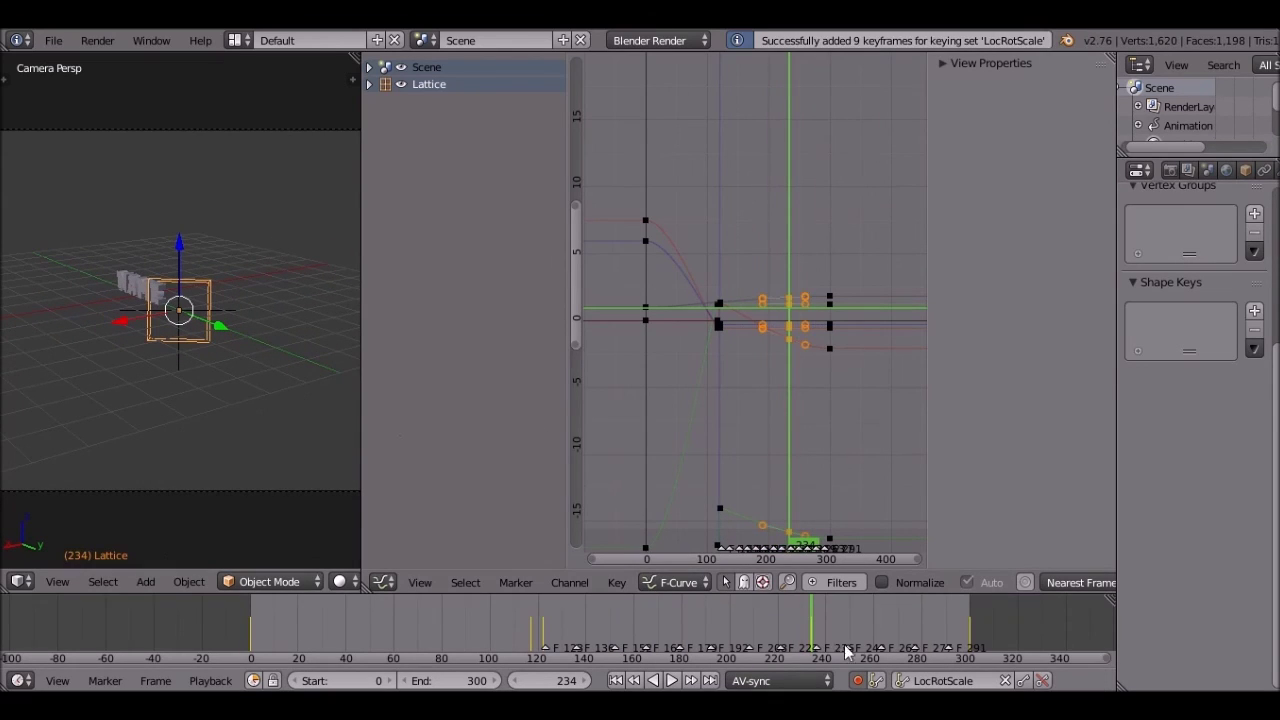
# Step: Go to the lattice's last keyframe at frame 300 and remove its LocRotScale keys
pyautogui.click(911, 658)
pyautogui.press('Up')
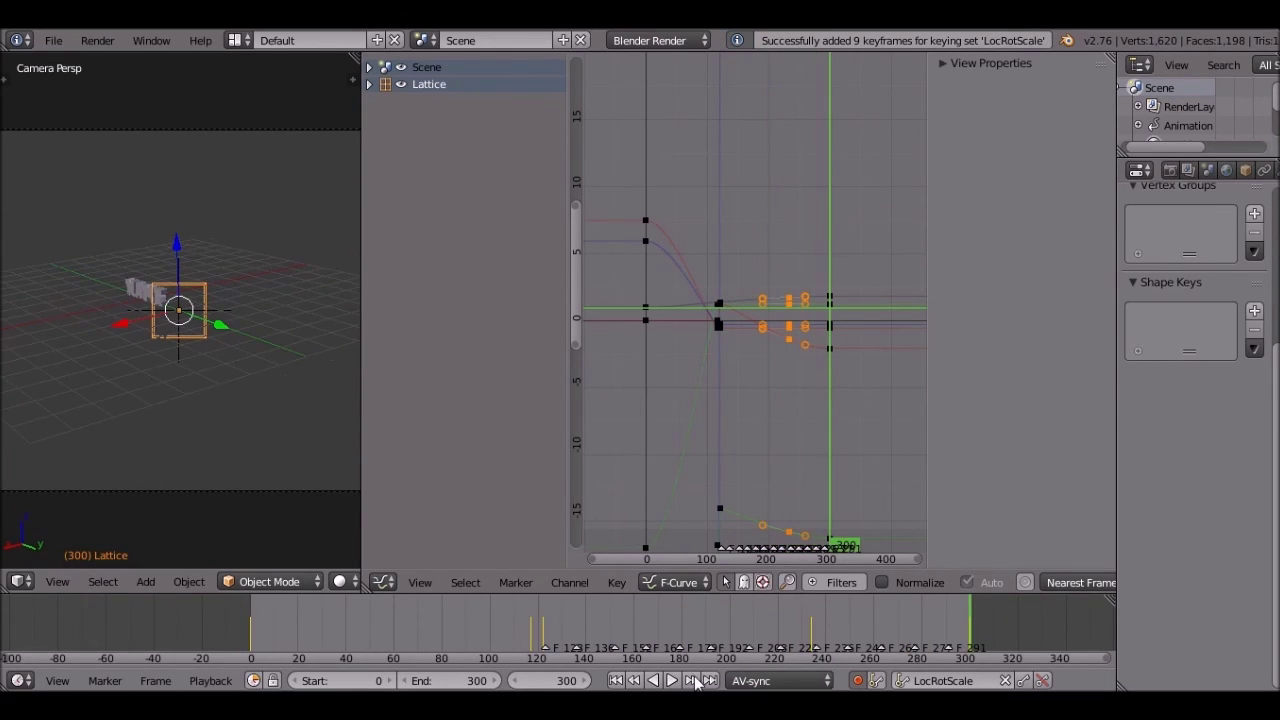
pyautogui.click(1041, 680)
# Step: Keyframe a trackball rotation of the lattice at frame 240 that swings the camera to the reverse side of the name text
pyautogui.click(826, 632)
pyautogui.hotkey('alt', 'a')
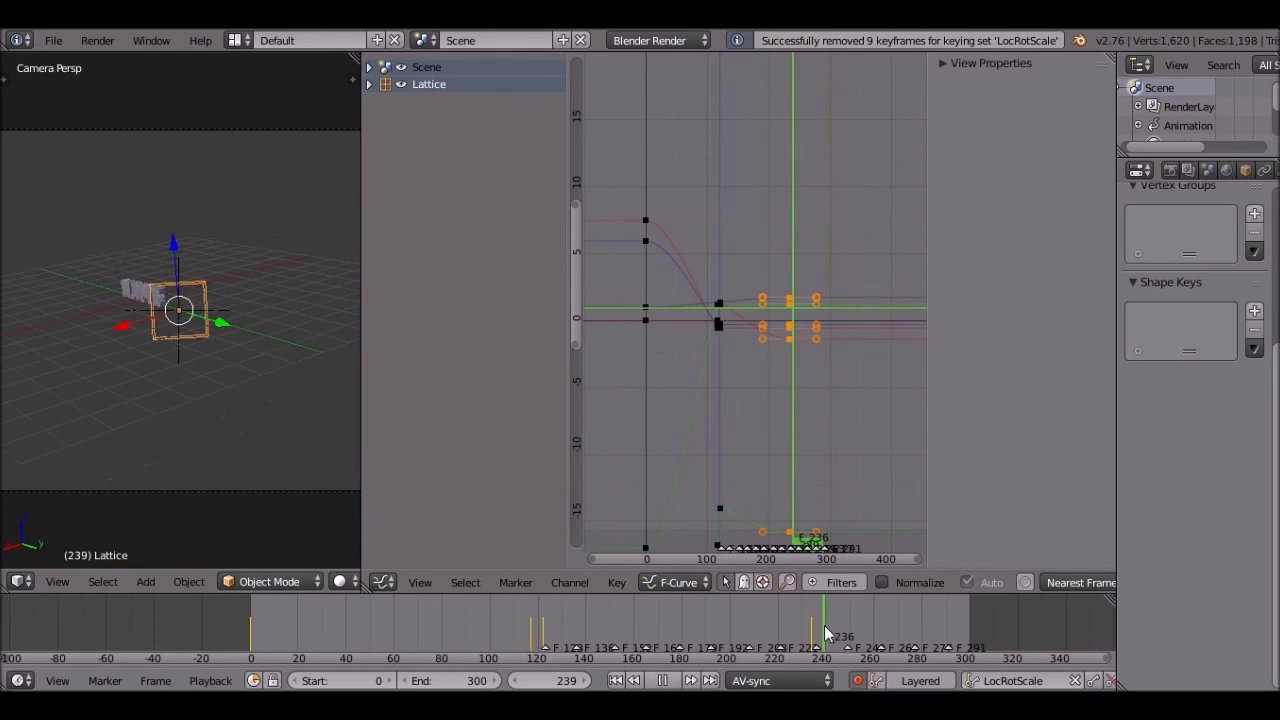
pyautogui.hotkey('alt', 'a')
pyautogui.press('r')
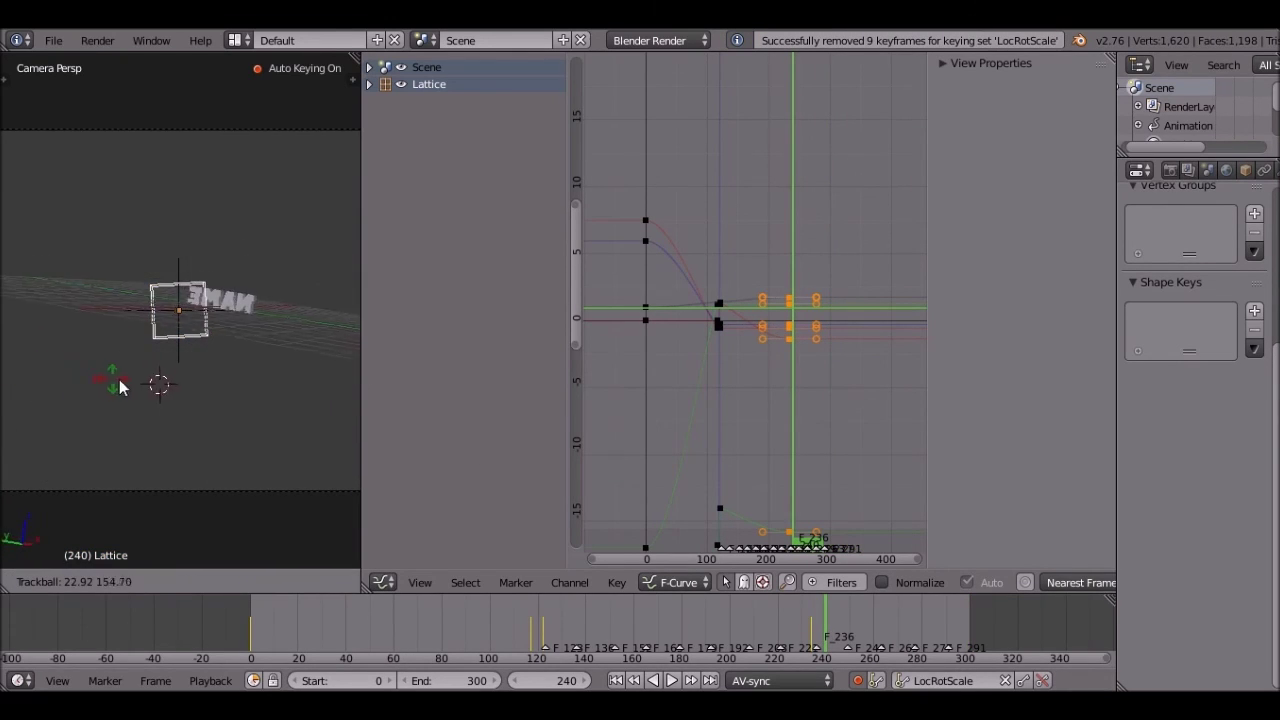
pyautogui.press('r')
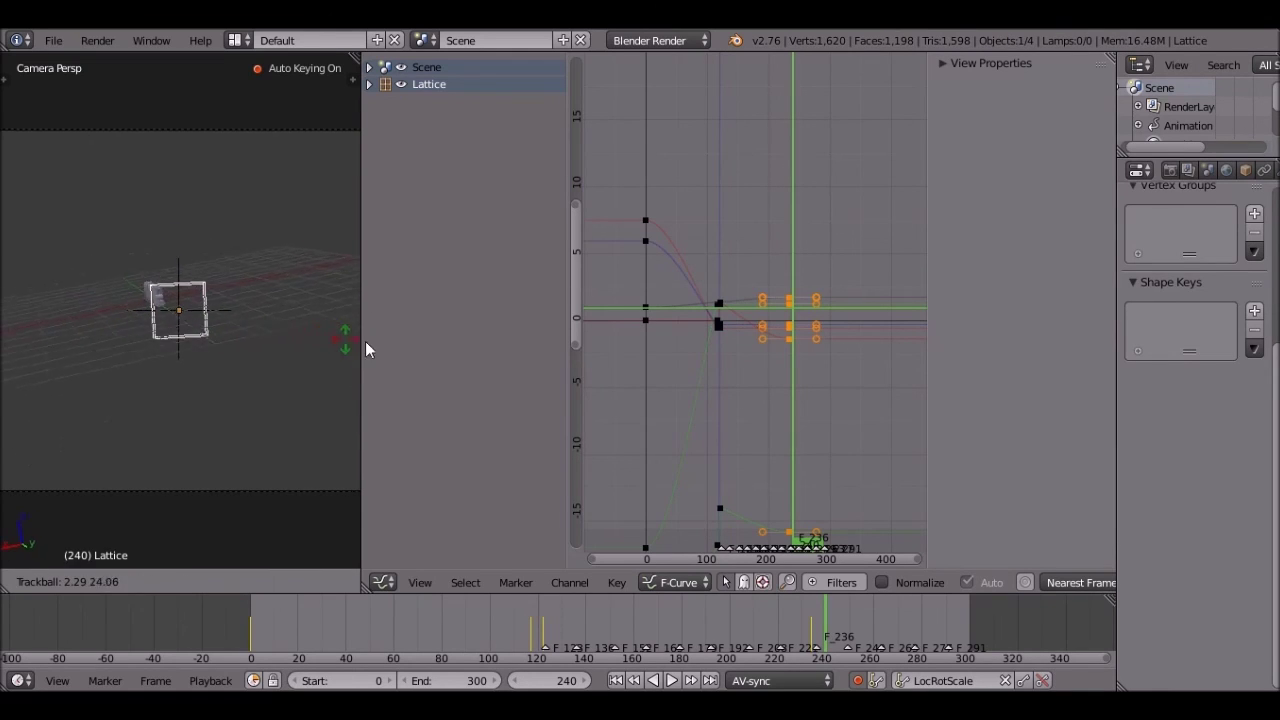
pyautogui.click(2, 380)
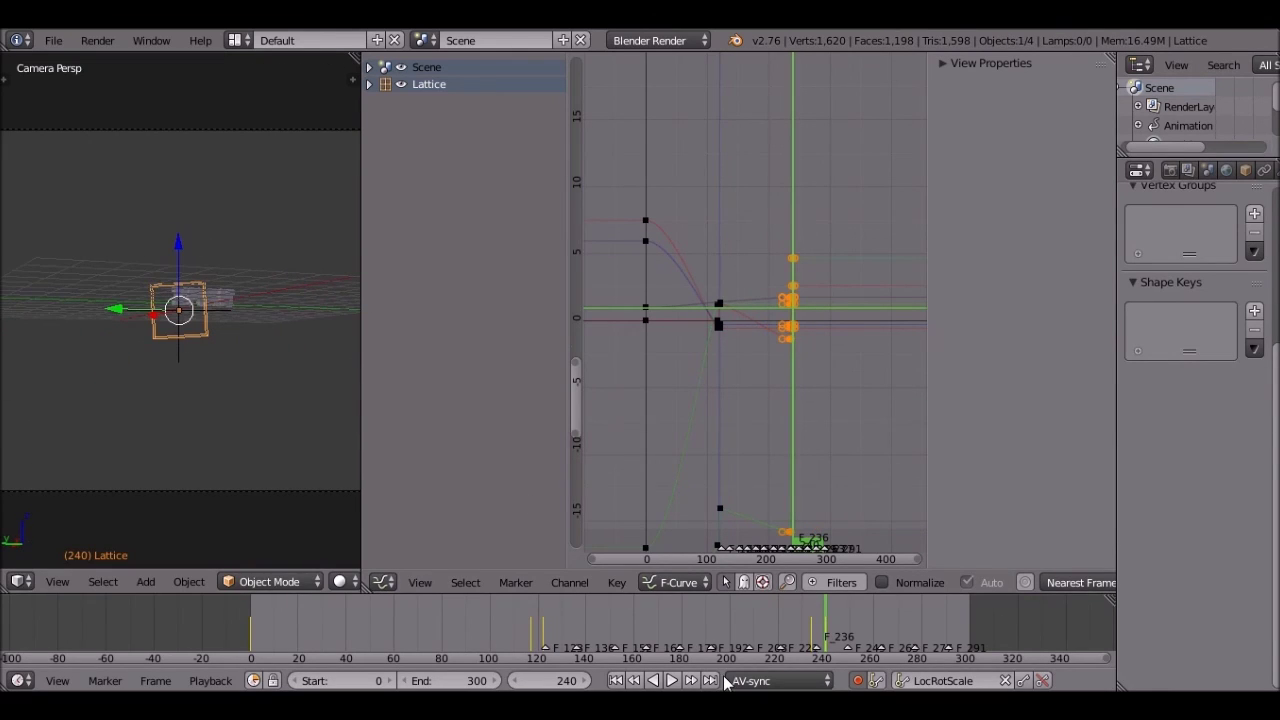
# Step: Keyframe a further slight trackball rotation of the lattice at frame 300
pyautogui.click(716, 683)
pyautogui.press('r')
pyautogui.press('r')
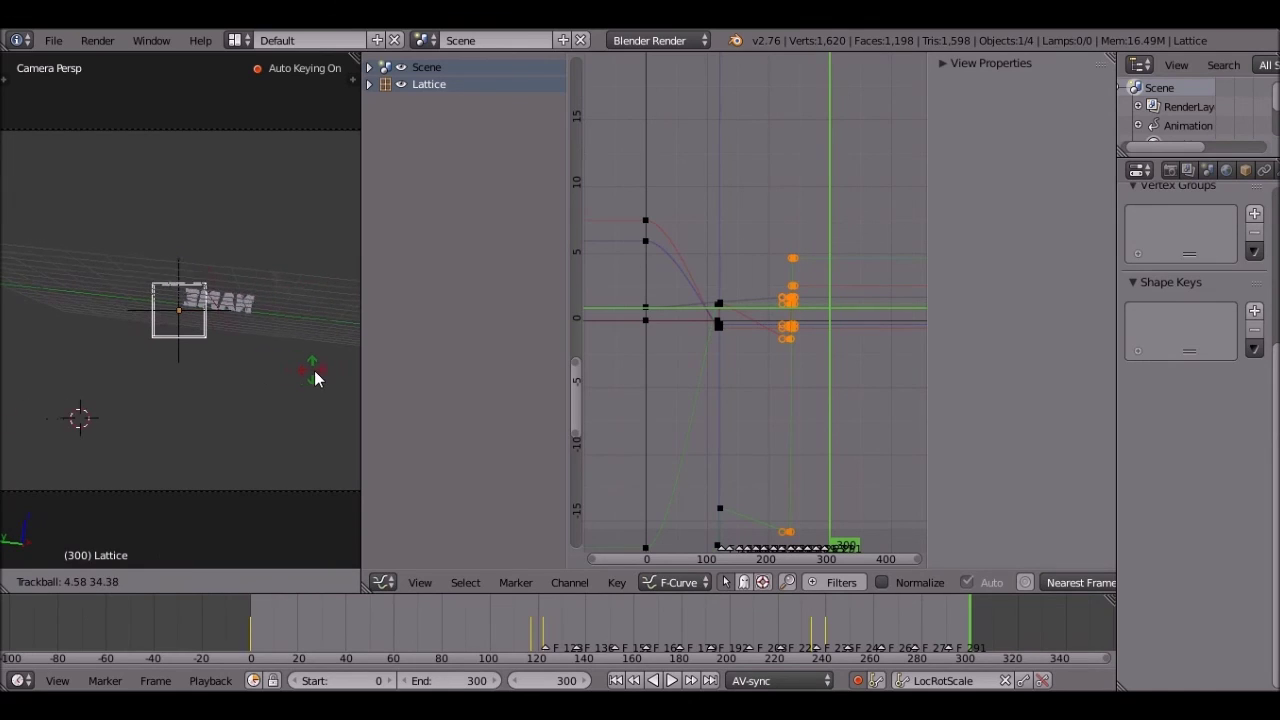
pyautogui.click(314, 370)
# Step: Move the name text along the Y axis at its frame 274 keyframe, centring it over the lattice in camera view
pyautogui.rightClick(240, 301)
pyautogui.press('Down')
pyautogui.moveTo(214, 328); pyautogui.dragTo(121, 404, button='middle')
pyautogui.moveTo(233, 343); pyautogui.dragTo(253, 345)
pyautogui.press('KP_0')
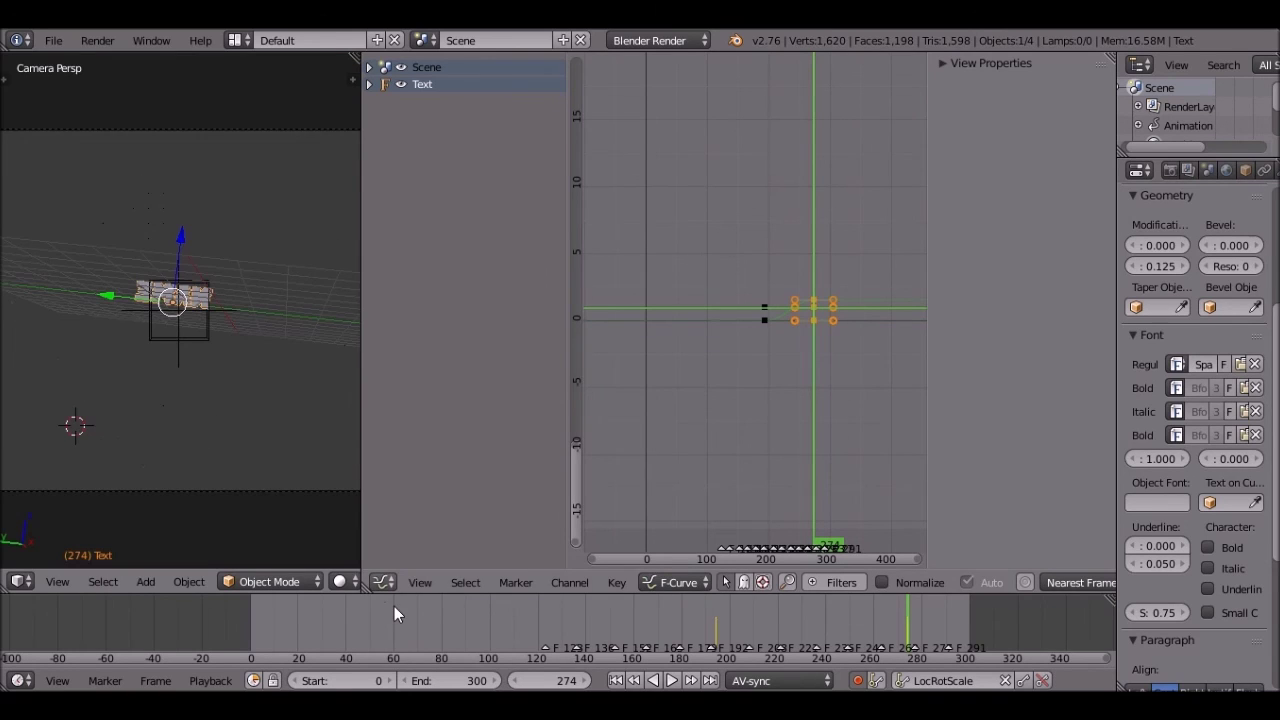
# Step: Return to frame 0 and widen the 3D viewport over the graph editor to show the whole camera frame
pyautogui.click(618, 680)
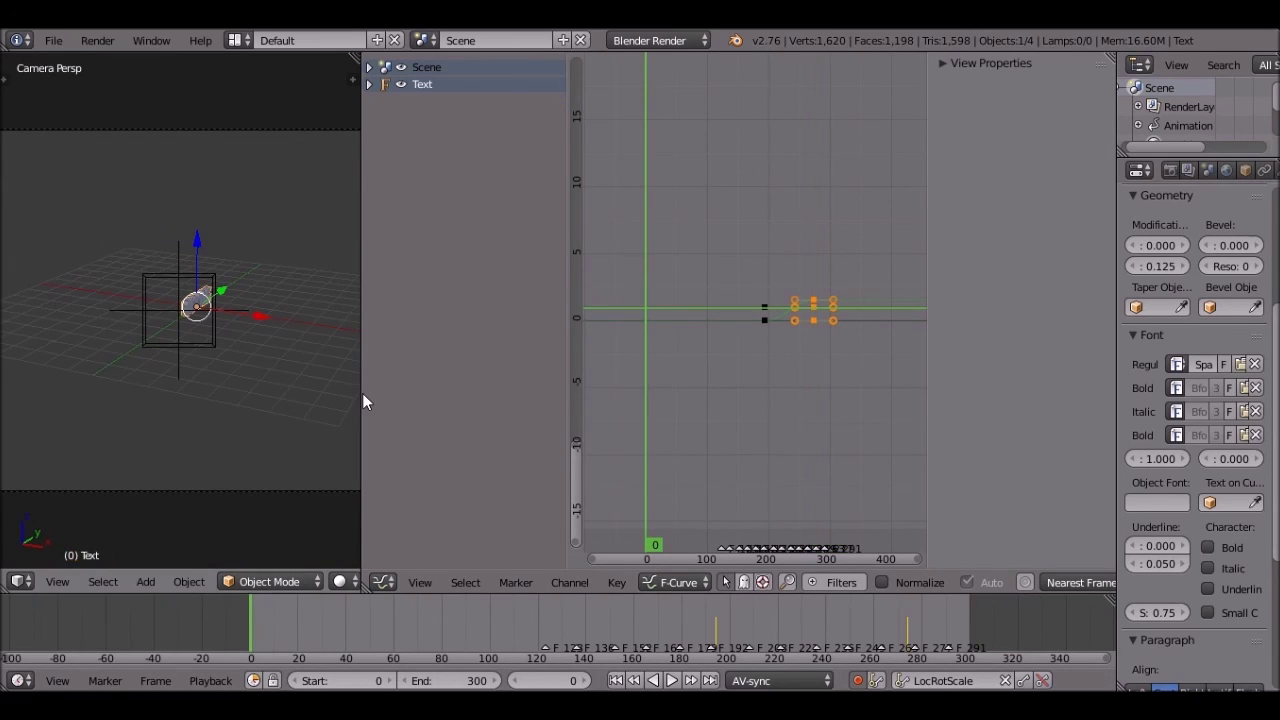
pyautogui.moveTo(361, 393); pyautogui.dragTo(936, 358)
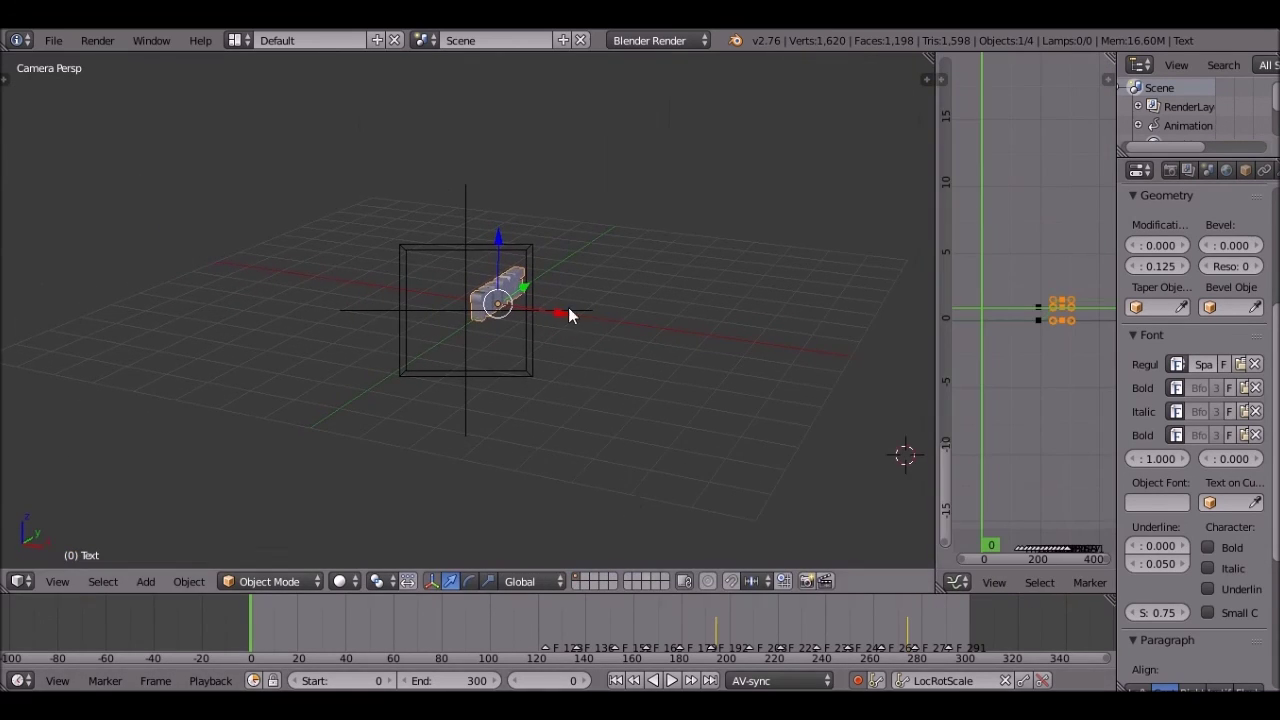
pyautogui.scroll(-4, 613, 446)
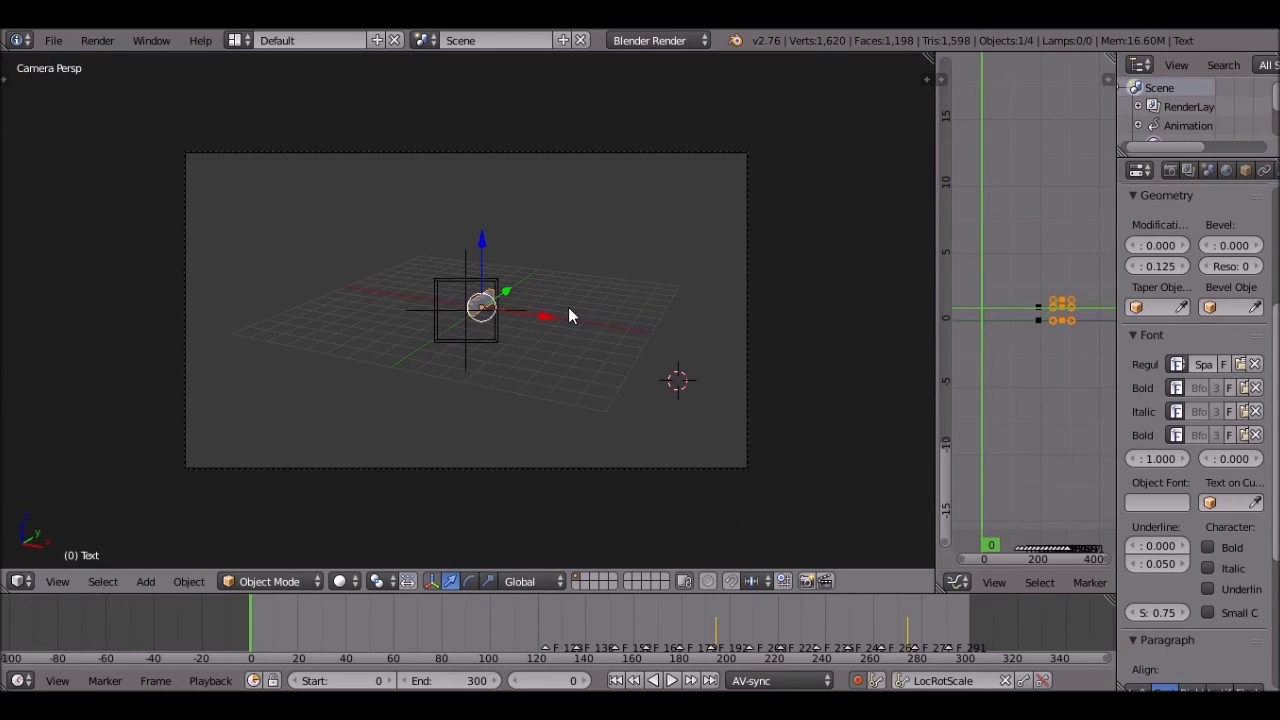
pyautogui.moveTo(569, 316); pyautogui.dragTo(599, 310, button='middle')
pyautogui.scroll(-2, 422, 319)
pyautogui.scroll(-3, 600, 310)
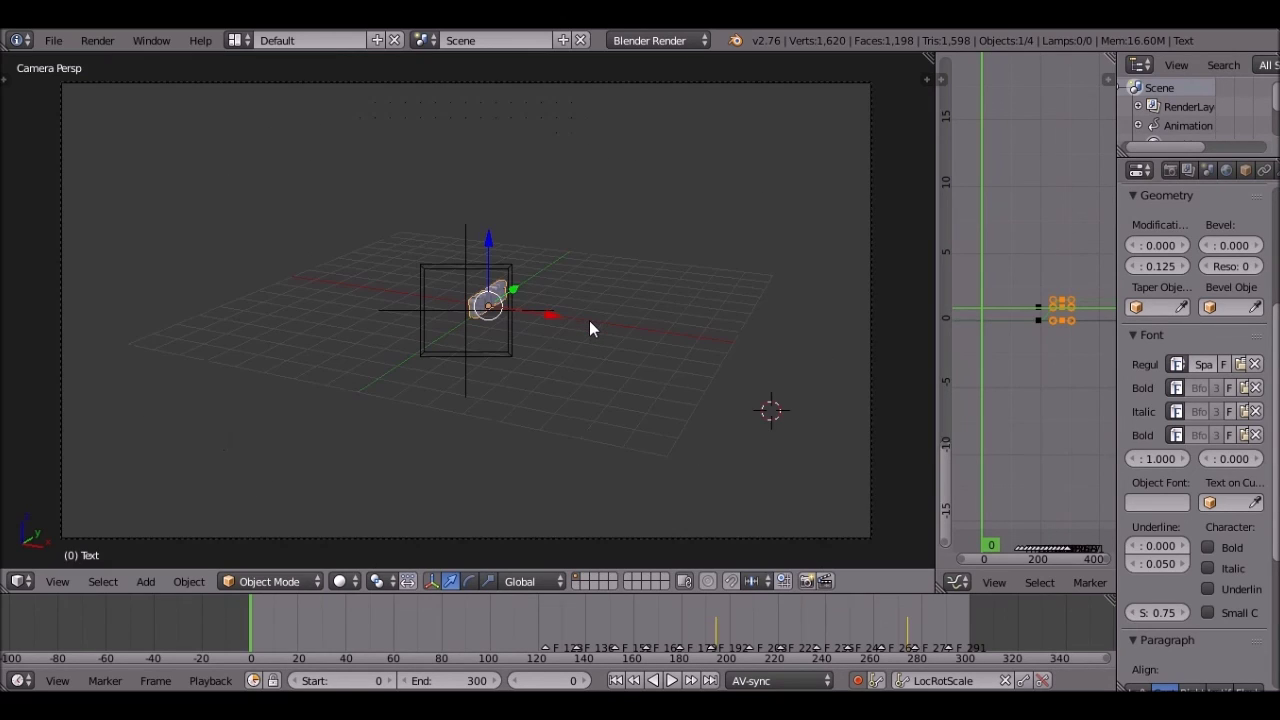
# Step: Play the animation through the camera, select the empty and stop on the beat marker at frame 263
pyautogui.click(672, 681)
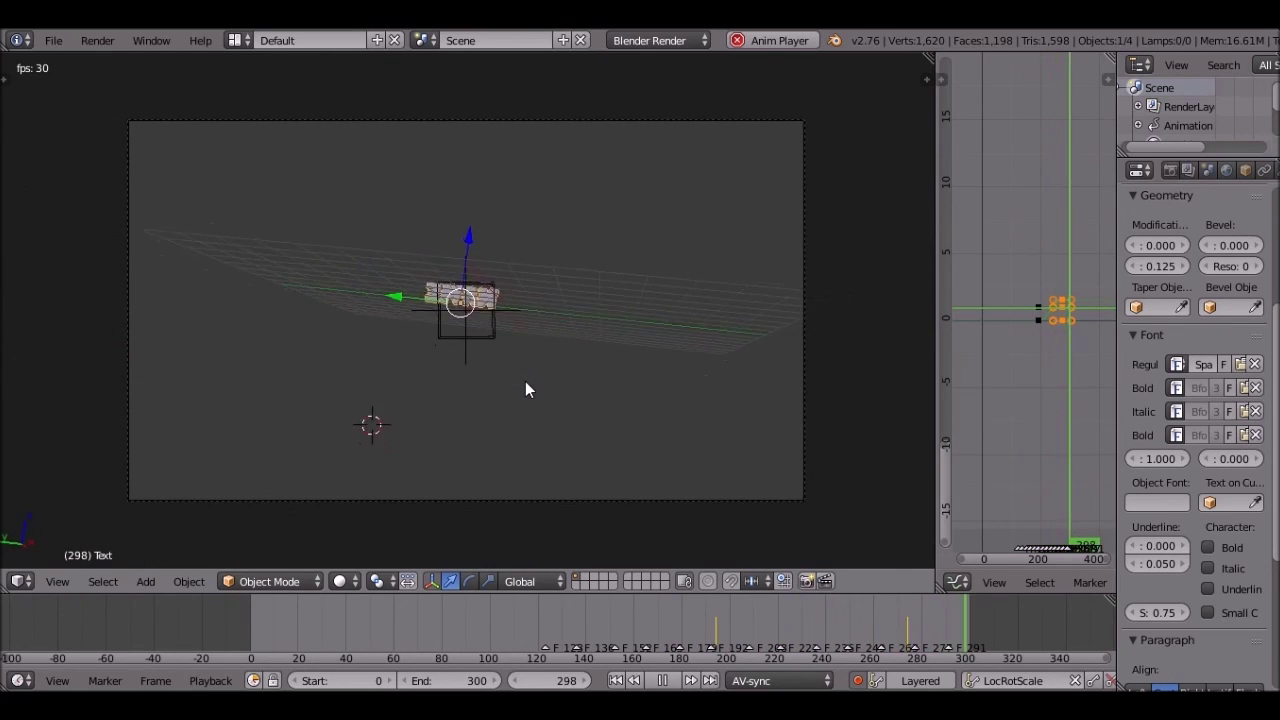
pyautogui.rightClick(541, 312)
pyautogui.moveTo(748, 613); pyautogui.dragTo(681, 637)
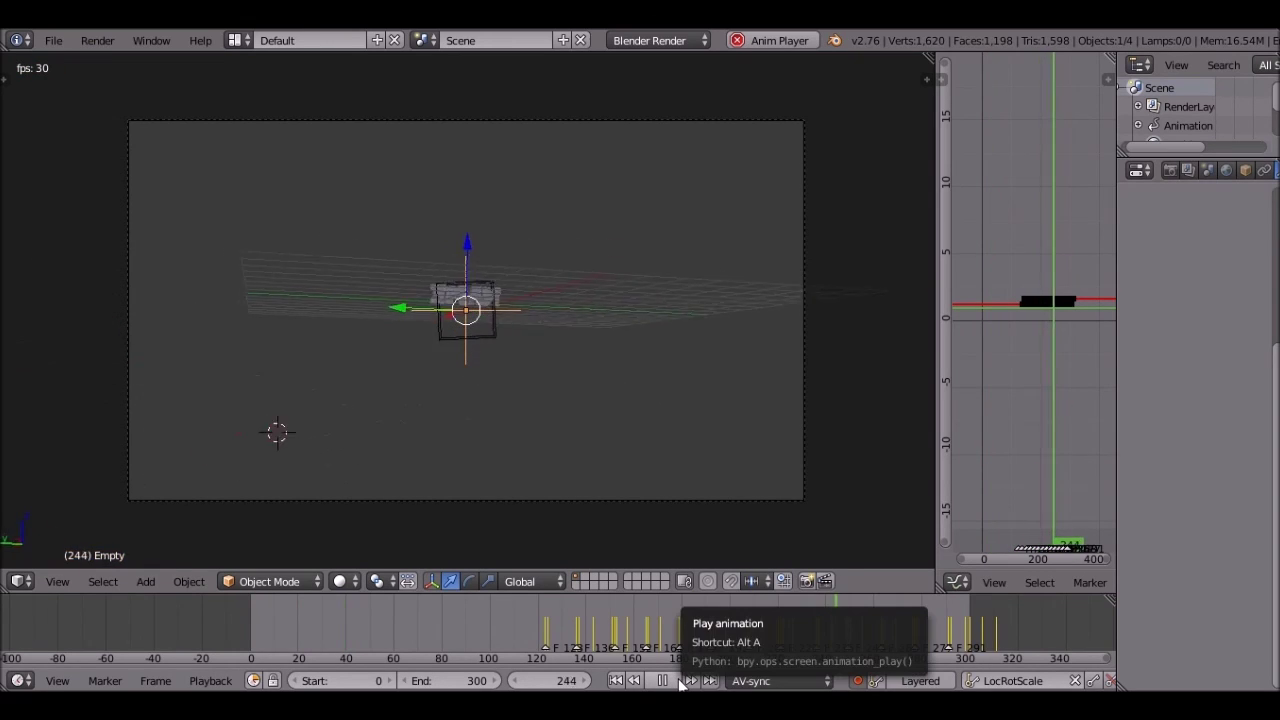
pyautogui.click(678, 680)
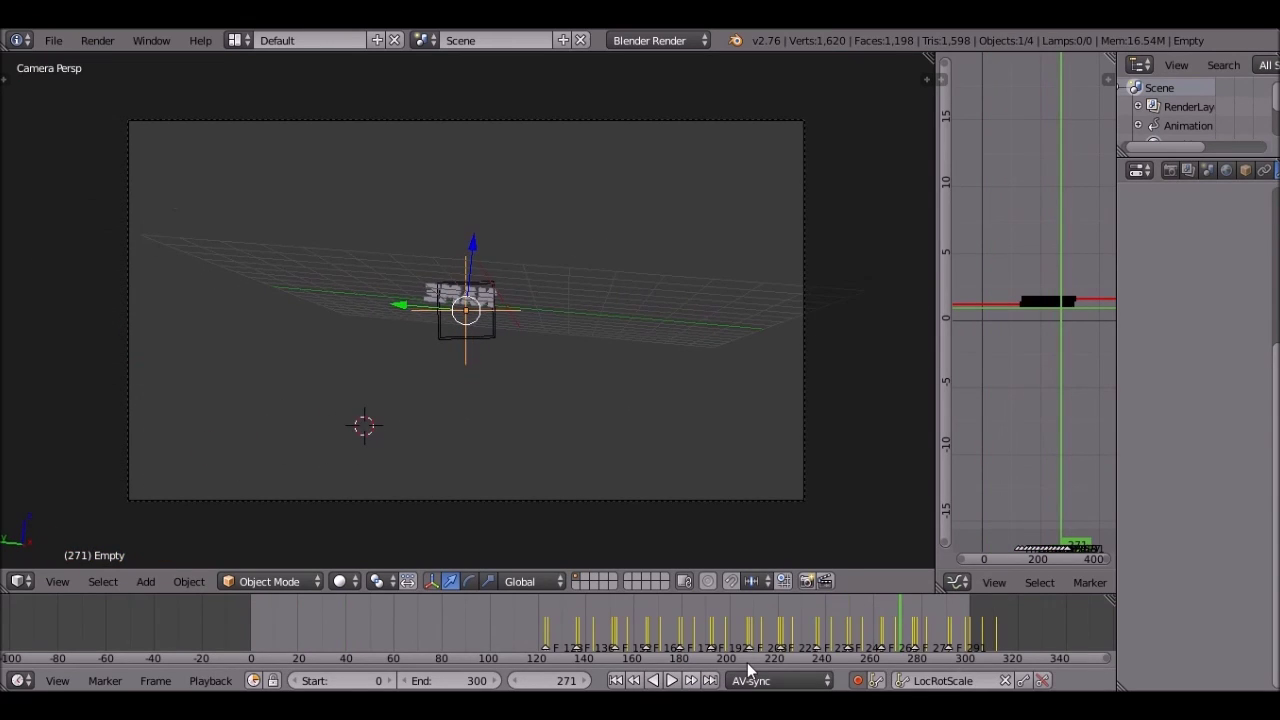
pyautogui.click(846, 624)
pyautogui.hotkey('alt', 'a')
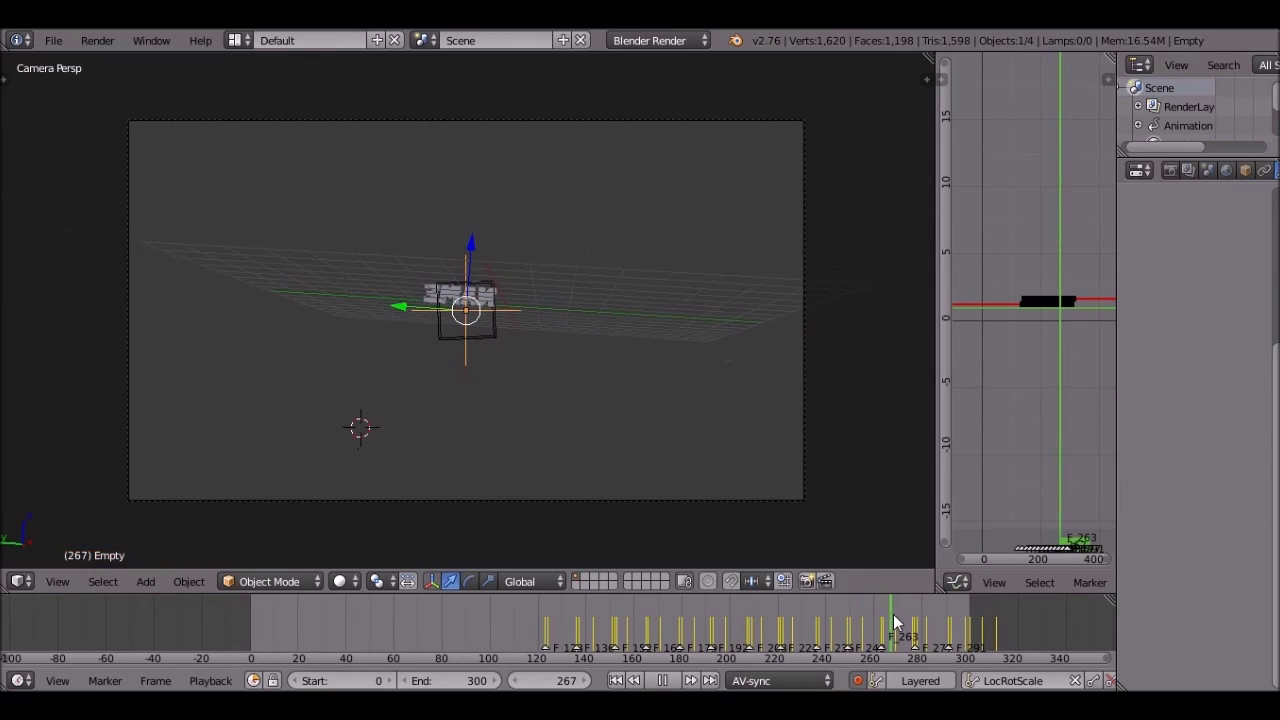
pyautogui.moveTo(891, 614); pyautogui.dragTo(878, 616)
pyautogui.hotkey('alt', 'a')
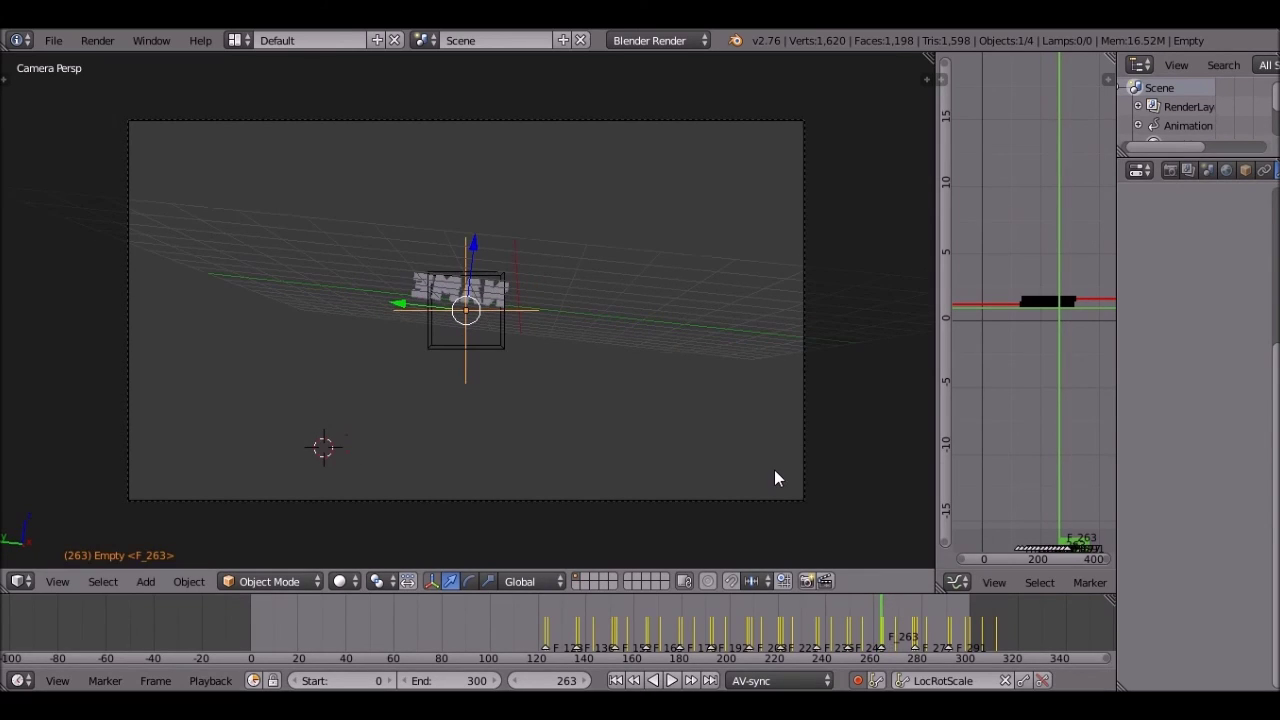
# Step: Keyframe a rotation of the empty at frame 264, tilting the camera view, and play the animation to check it
pyautogui.press('Right')
pyautogui.press('r')
pyautogui.click(660, 365)
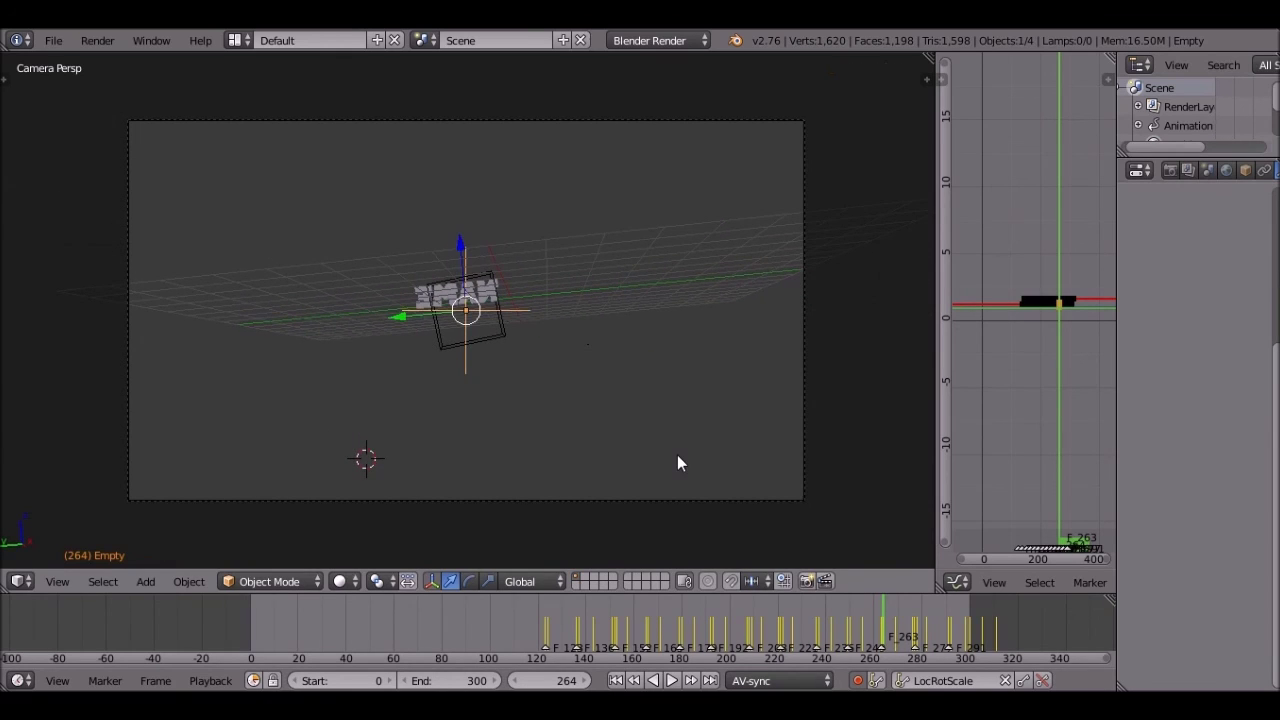
pyautogui.hotkey('alt', 'a')
pyautogui.click(672, 650)
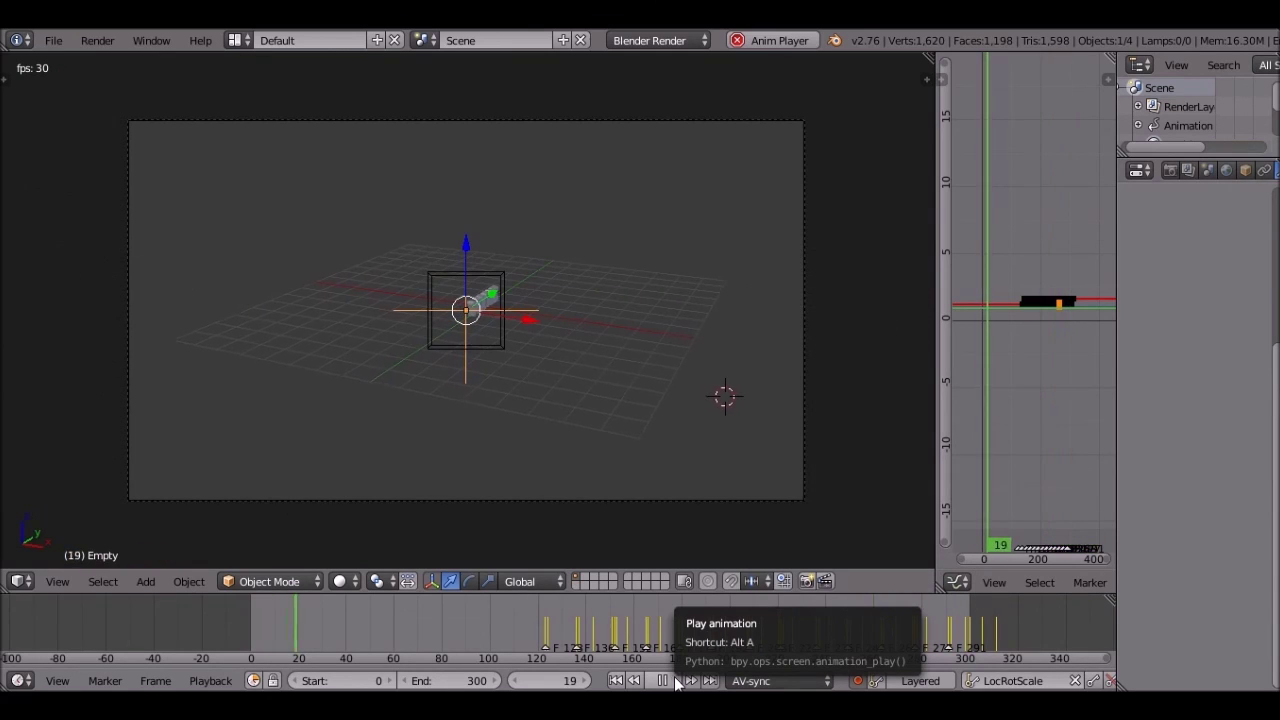
pyautogui.click(674, 681)
# Step: Leave the camera view and snap the 3D cursor to the world centre
pyautogui.scroll(-2, 575, 323)
pyautogui.moveTo(588, 316); pyautogui.dragTo(466, 335, button='middle')
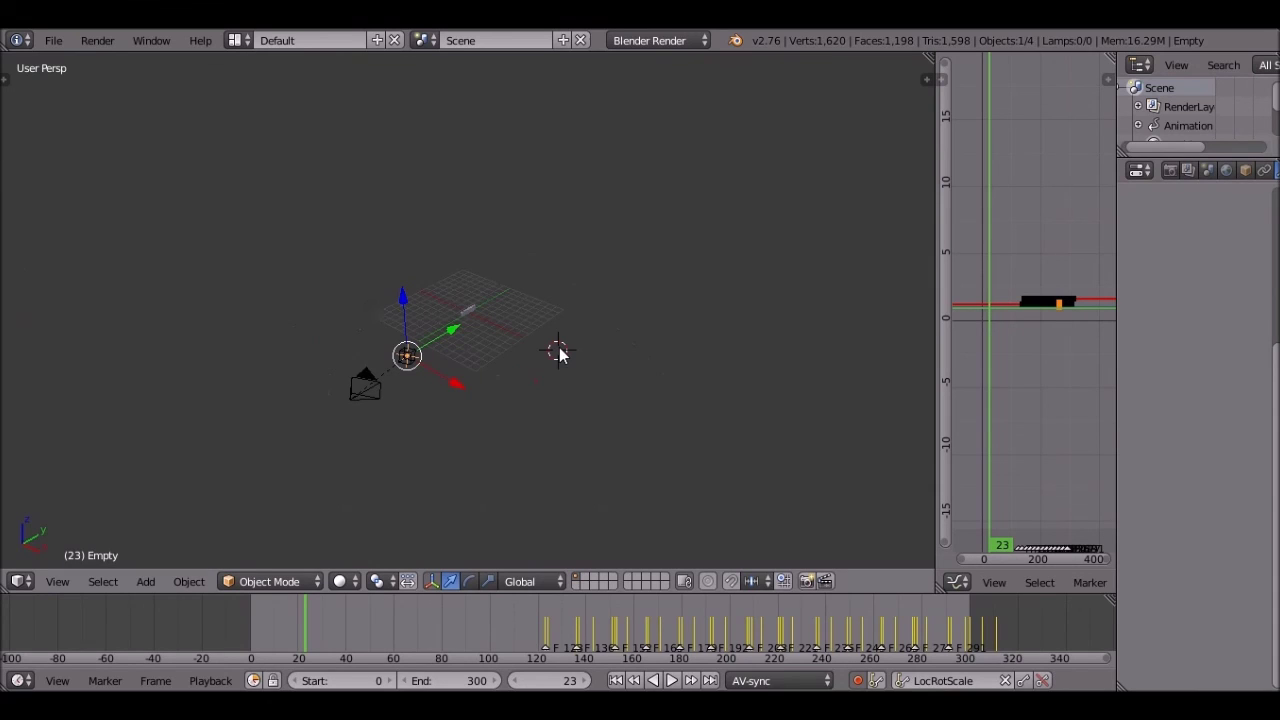
pyautogui.hotkey('shift', 's')
pyautogui.click(646, 378)
pyautogui.moveTo(648, 377); pyautogui.dragTo(740, 359, button='middle')
pyautogui.scroll(10, 740, 359)
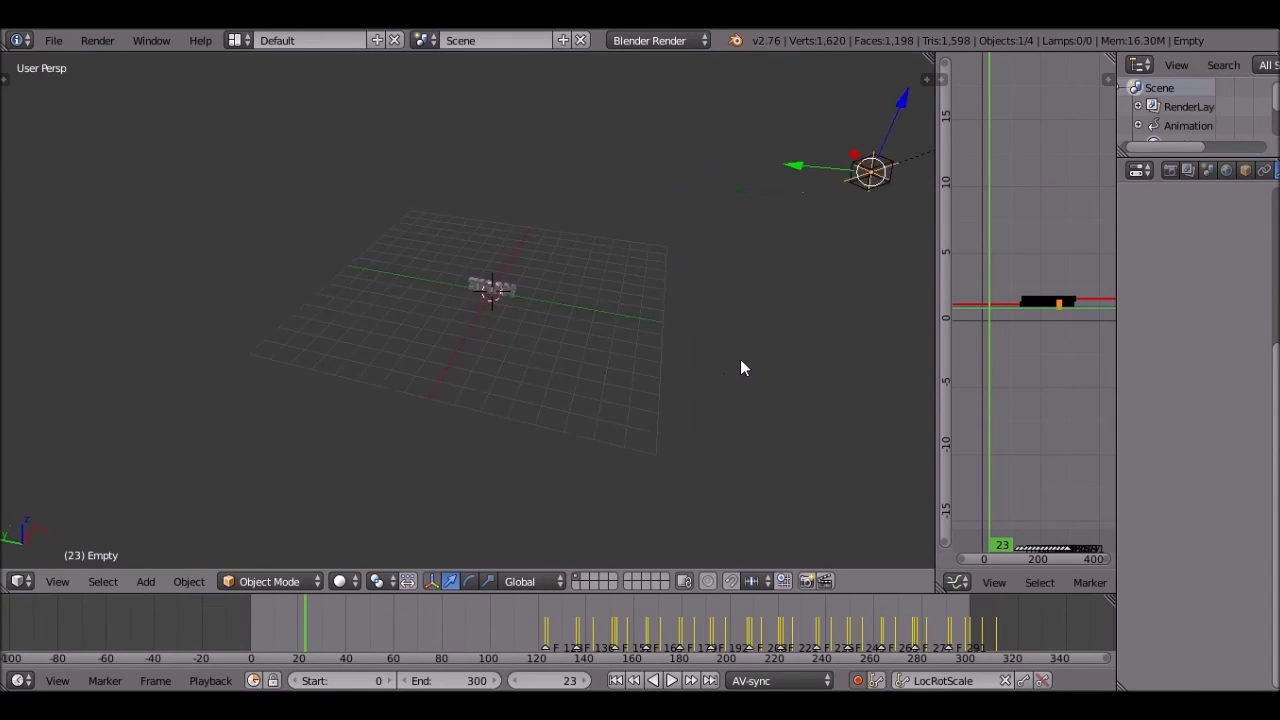
# Step: Select the name text and remove its LocRotScale keyframe at frame 194
pyautogui.moveTo(635, 347); pyautogui.dragTo(566, 328, button='middle')
pyautogui.moveTo(420, 340); pyautogui.dragTo(405, 250, button='middle')
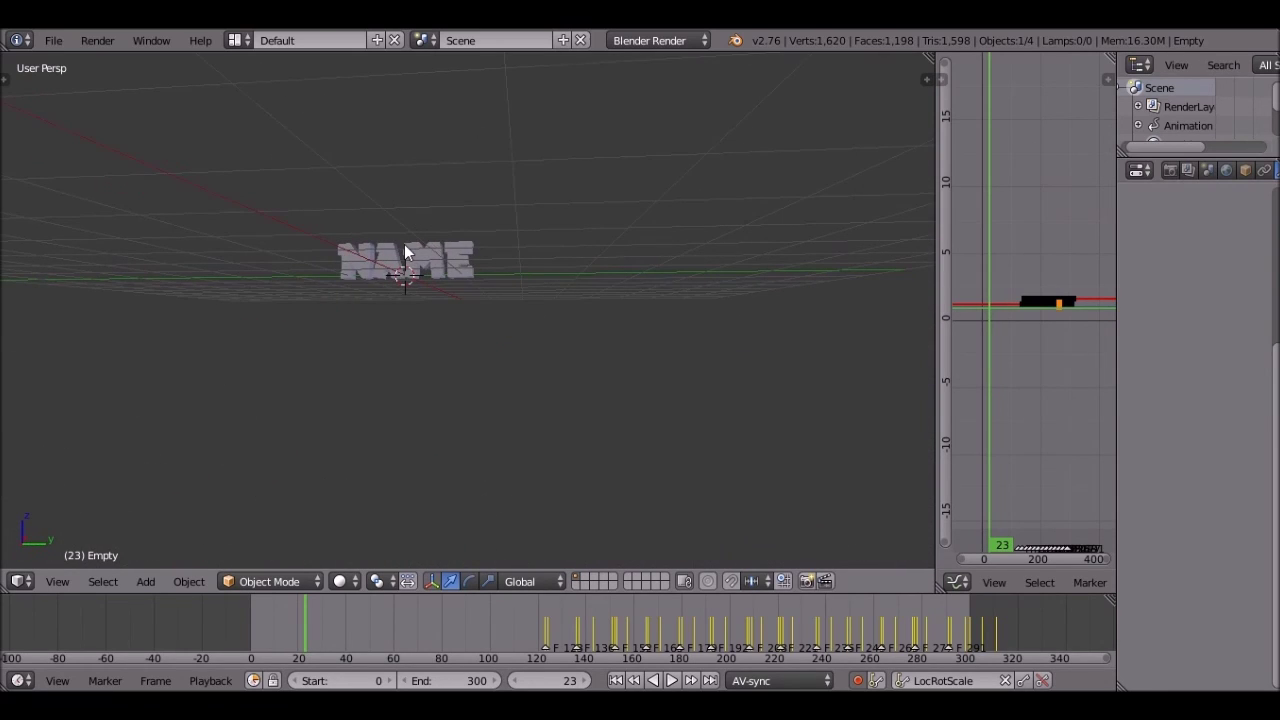
pyautogui.rightClick(404, 250)
pyautogui.click(1041, 681)
pyautogui.moveTo(626, 371)
pyautogui.mouseDown(button='middle')
pyautogui.moveTo(586, 357)
pyautogui.moveTo(615, 390)
pyautogui.mouseUp(button='middle')
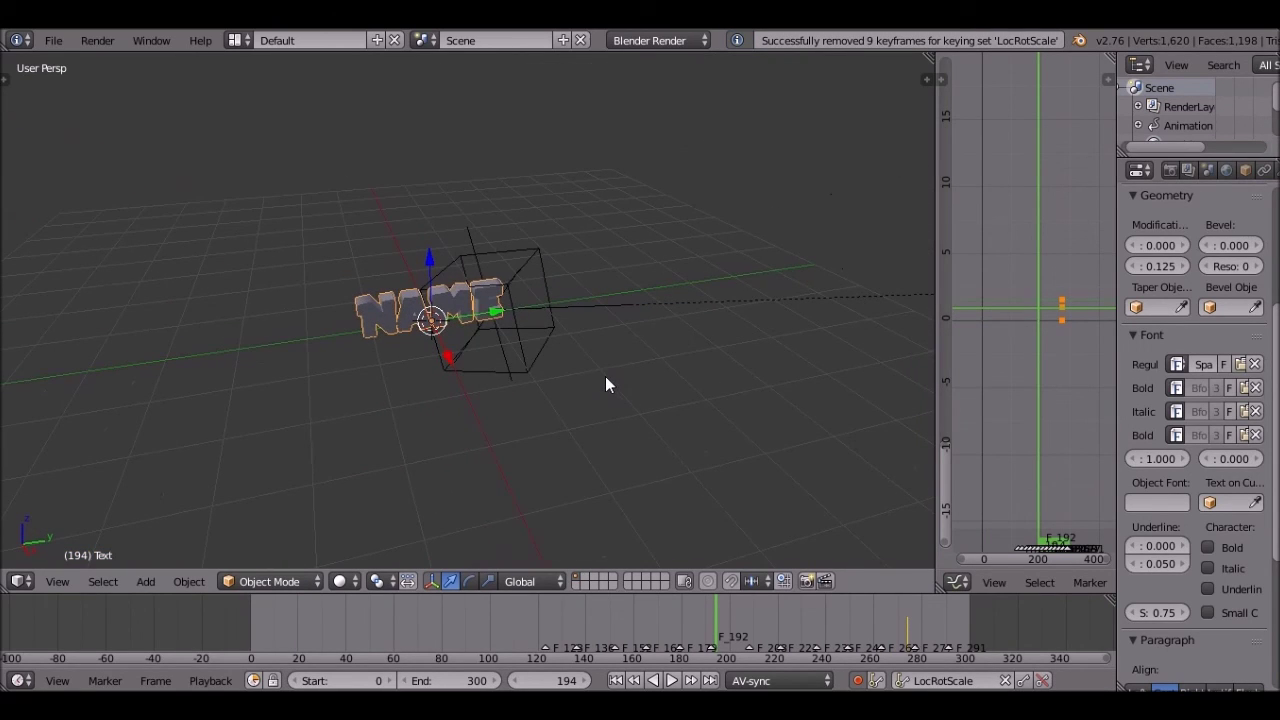
pyautogui.press('Down')
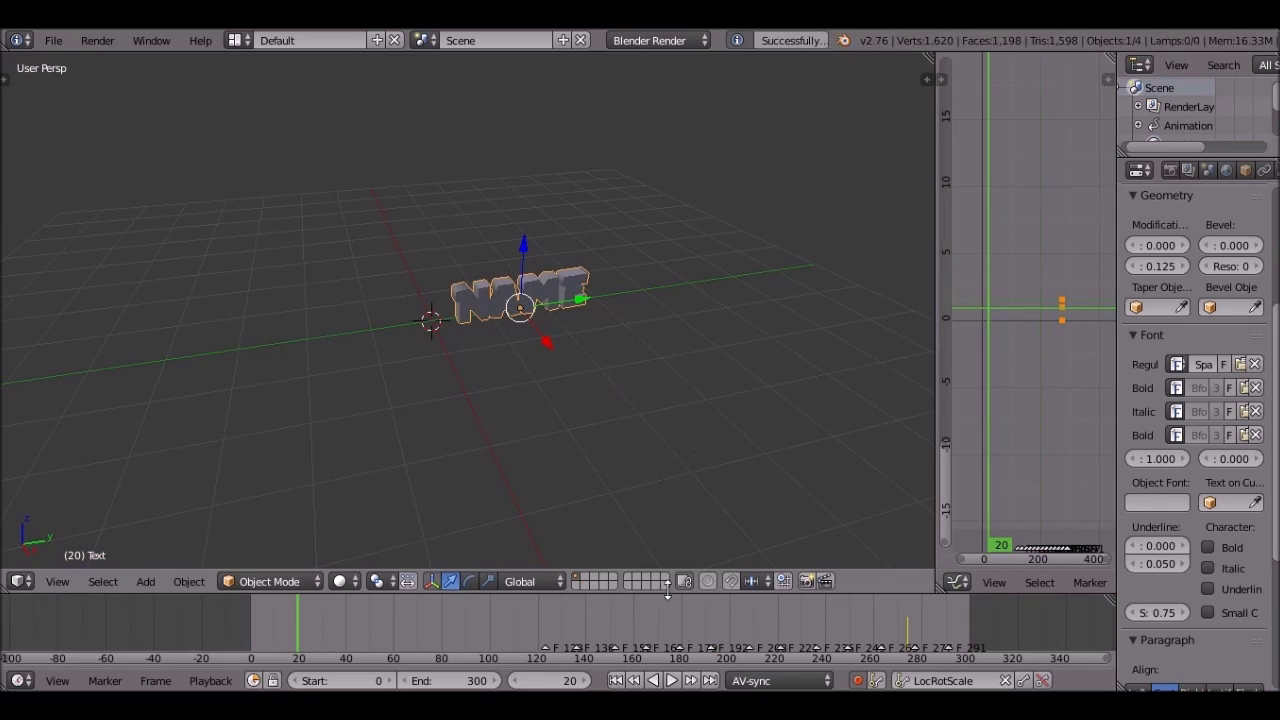
# Step: Play the animation from about frame 20 through the camera to check the text's motion
pyautogui.click(671, 680)
pyautogui.press('KP_0')
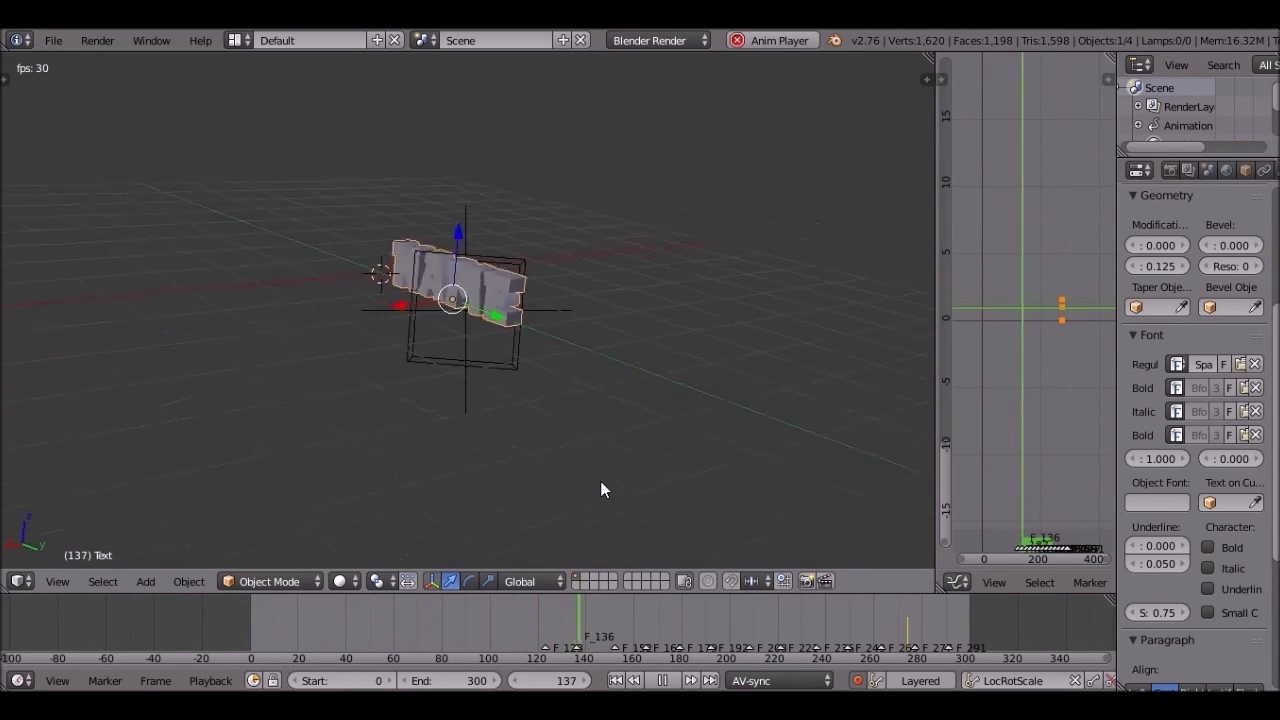
pyautogui.press('KP_0')
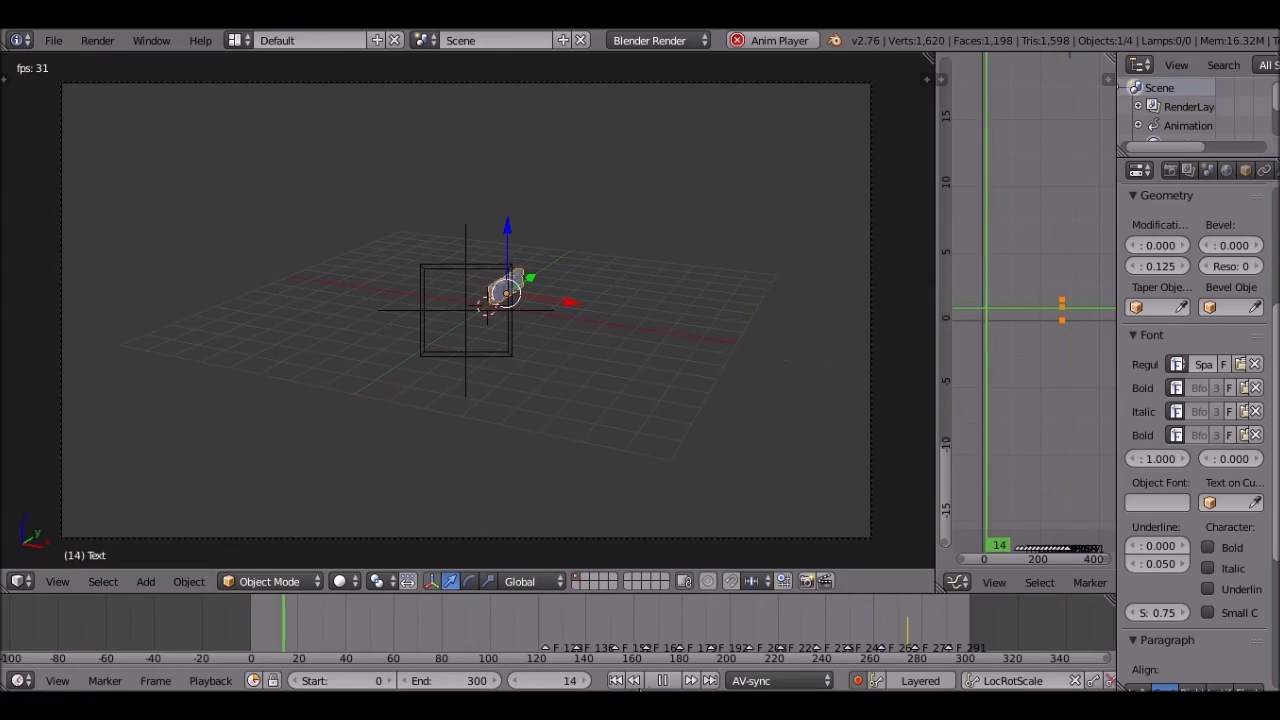
pyautogui.click(662, 680)
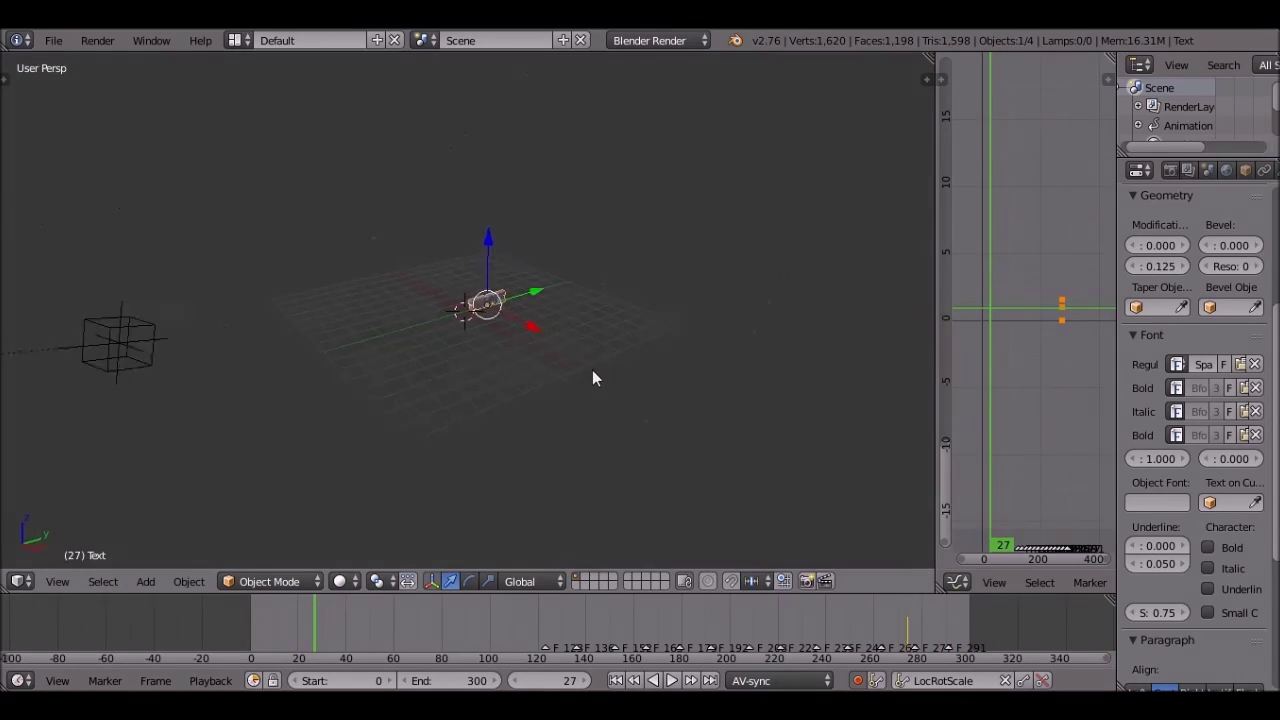